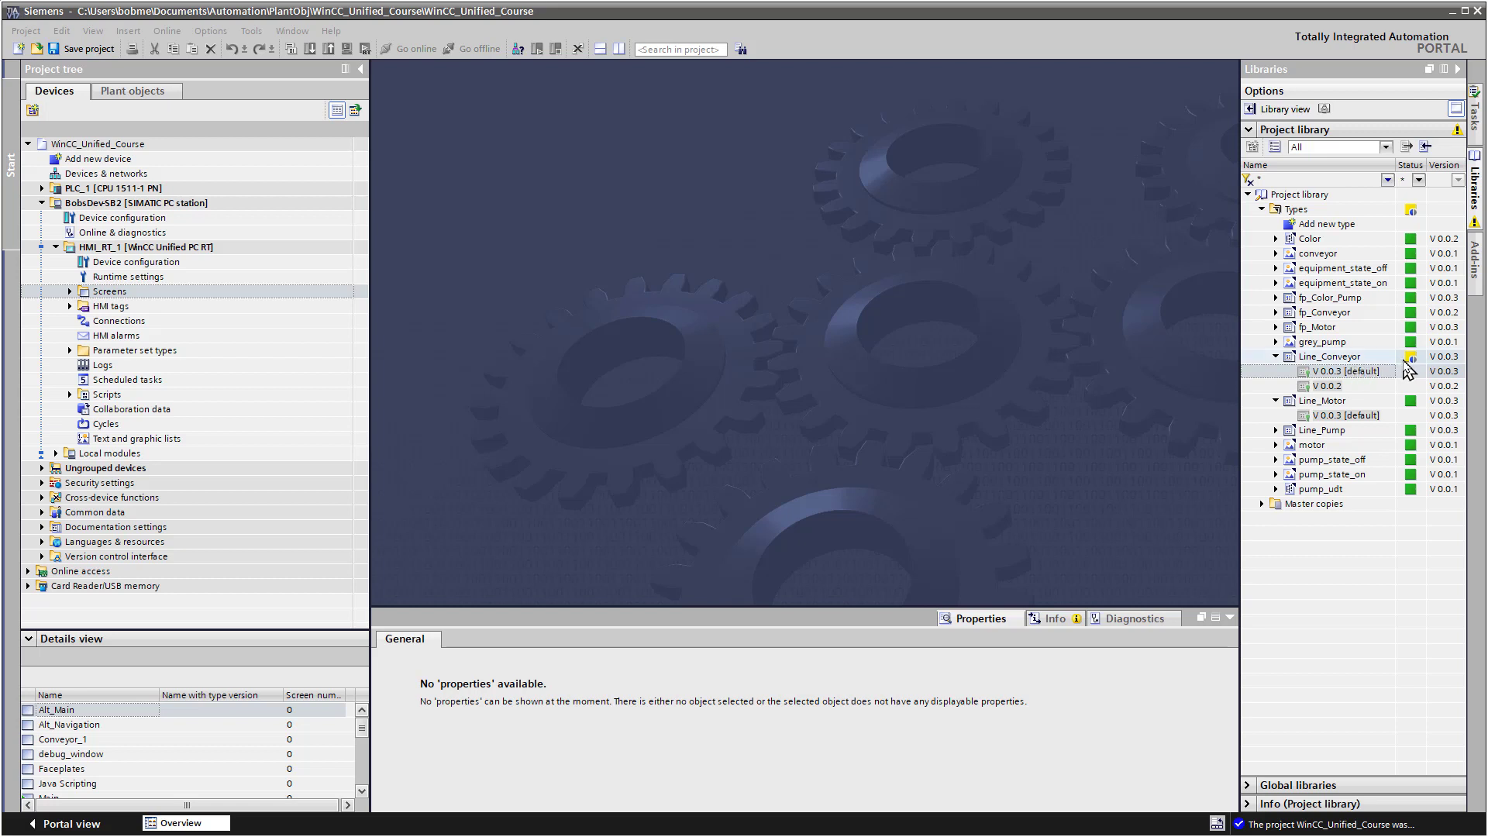
Open version 0.0.3 of the Line_Motor faceplate type from the project library and examine its tag interface
{"action": "left_click", "coordinate": [1276, 357]}
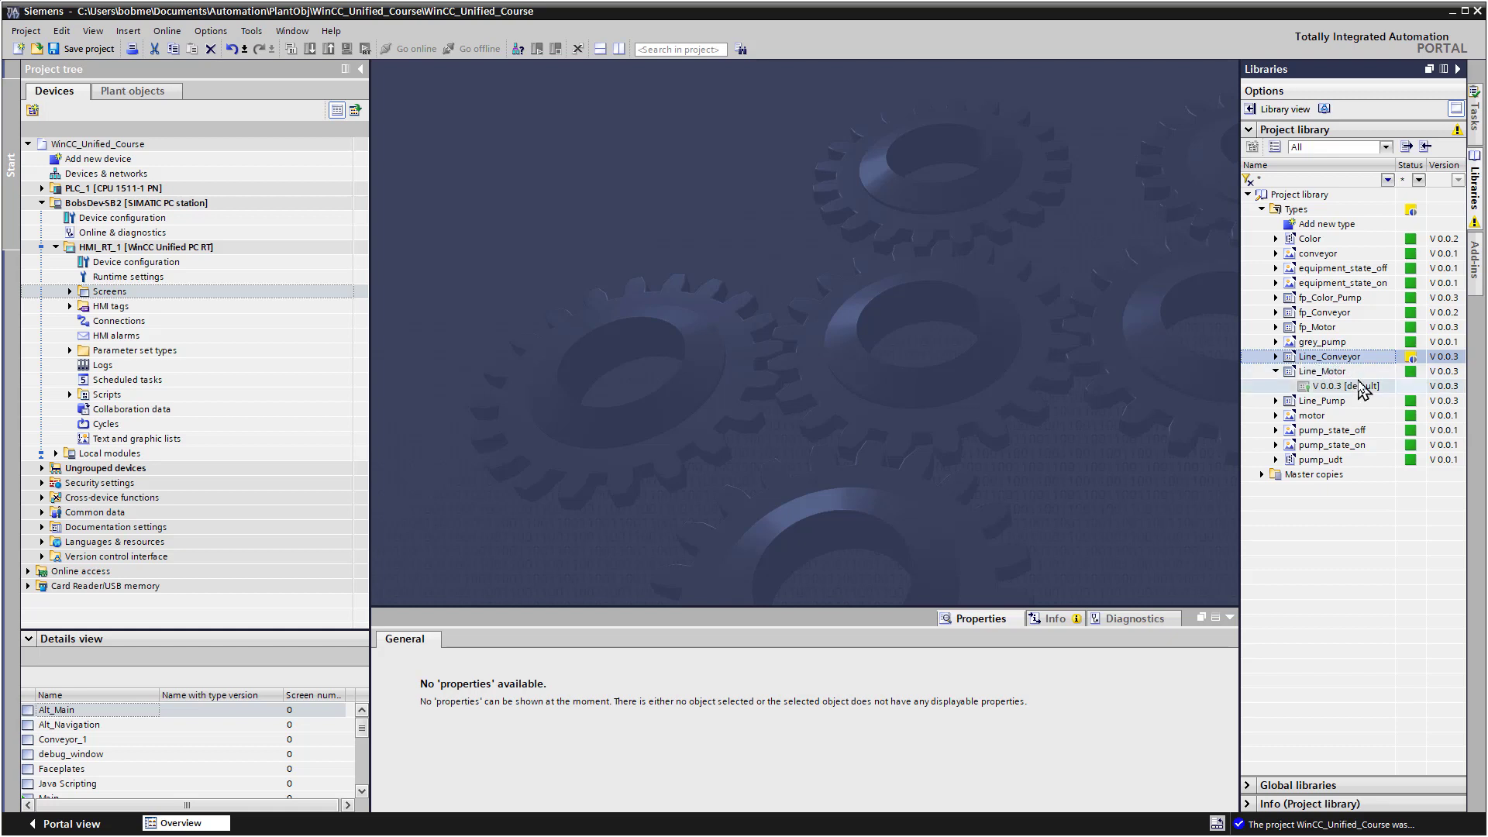
{"action": "left_click", "coordinate": [1315, 373]}
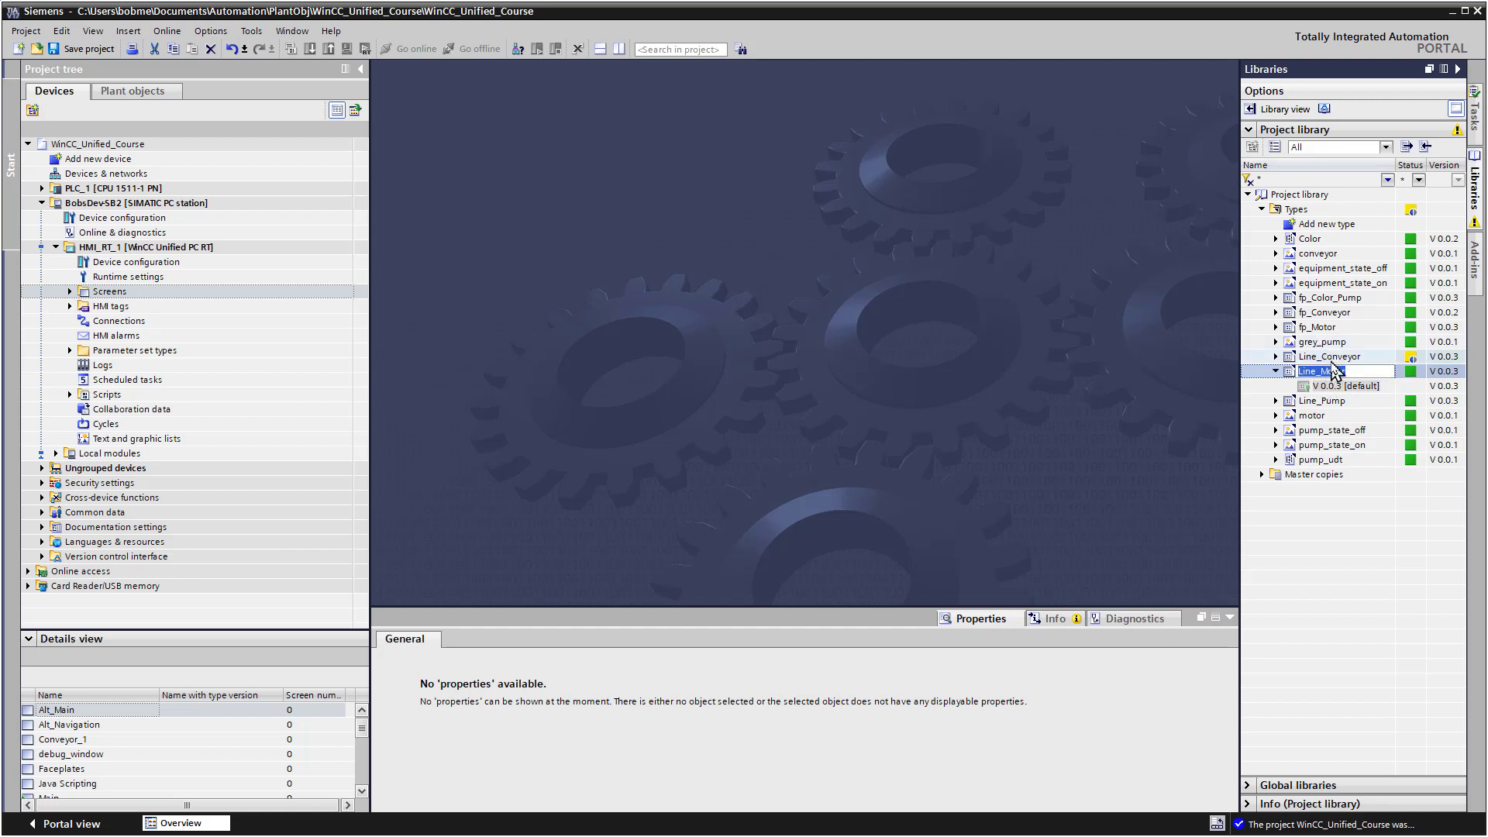
{"action": "left_click", "coordinate": [1338, 362]}
{"action": "left_click", "coordinate": [1343, 400]}
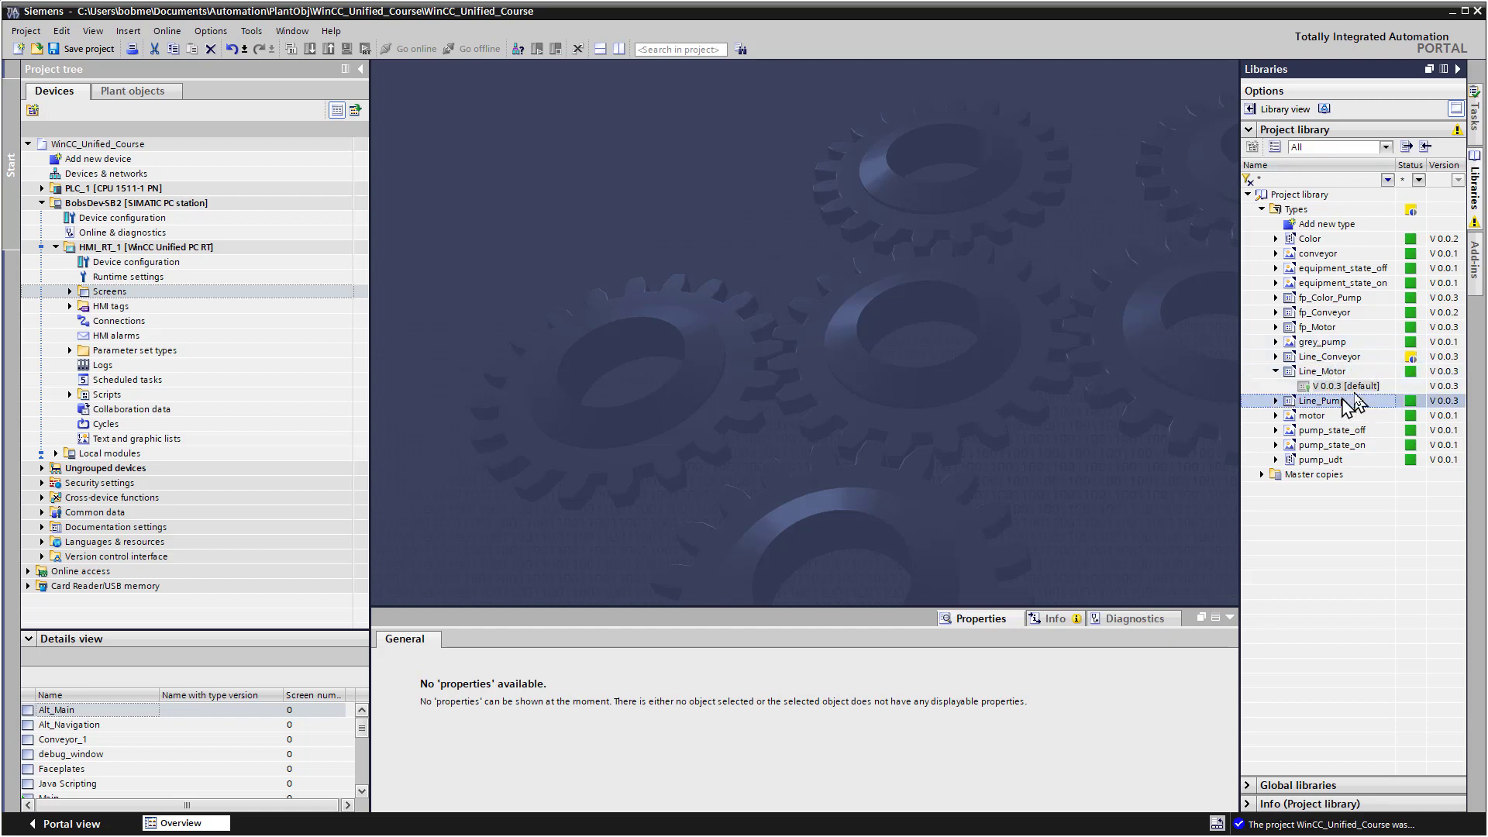
{"action": "right_click", "coordinate": [1326, 386]}
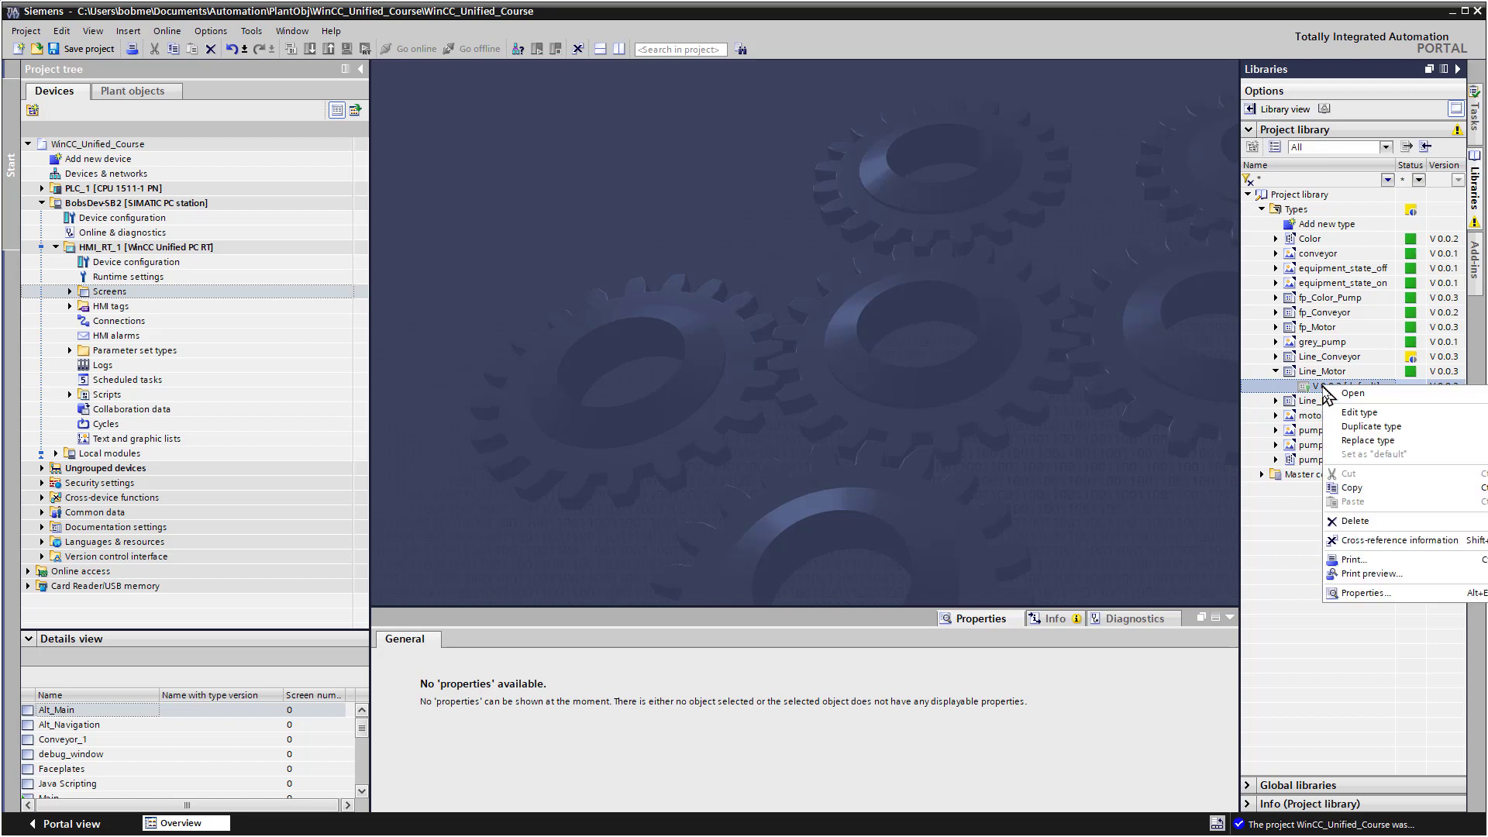
{"action": "left_click", "coordinate": [1348, 413]}
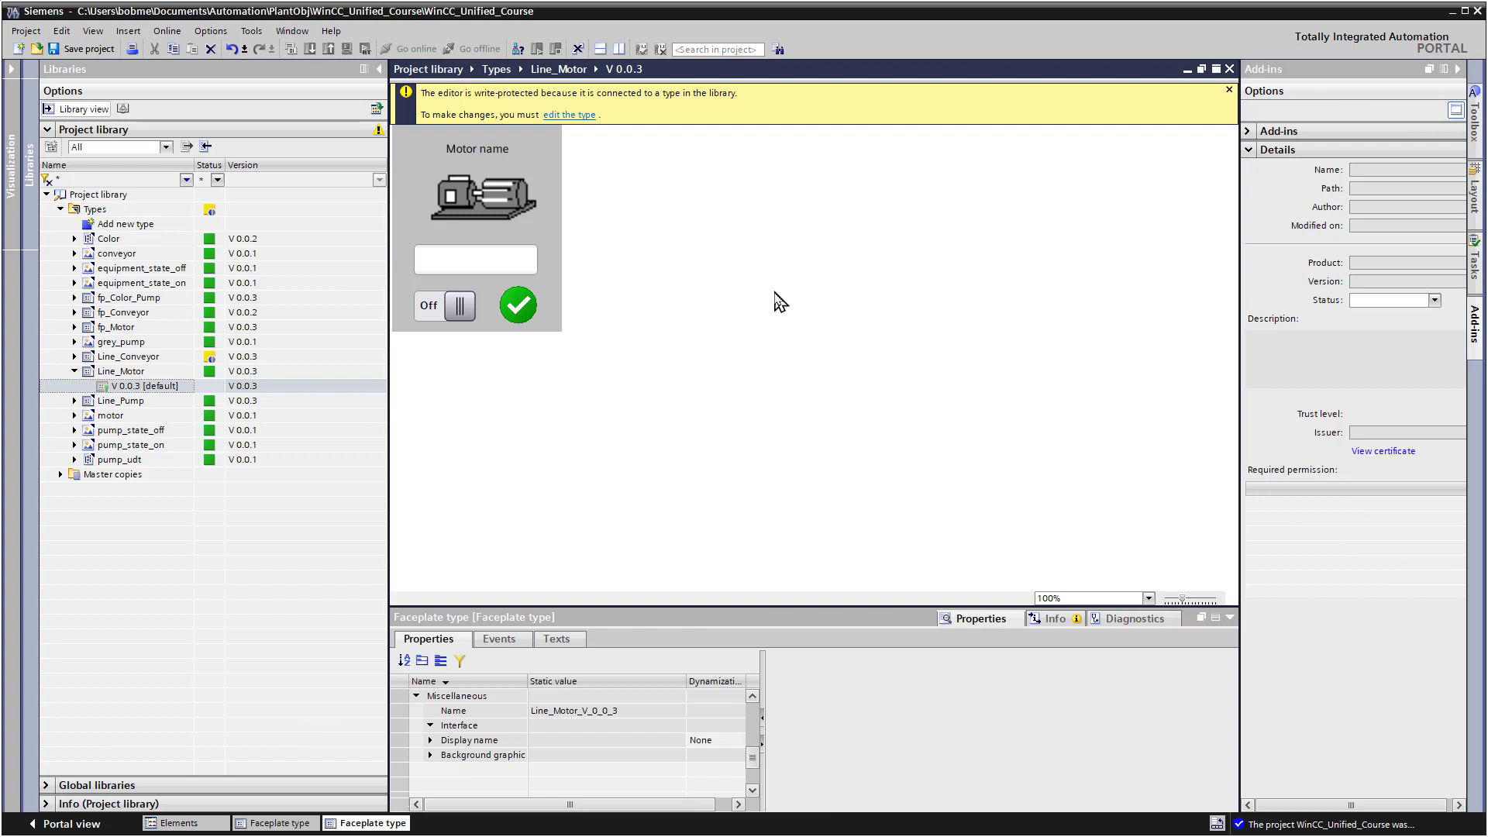
{"action": "left_click", "coordinate": [488, 149]}
{"action": "left_click", "coordinate": [1043, 91]}
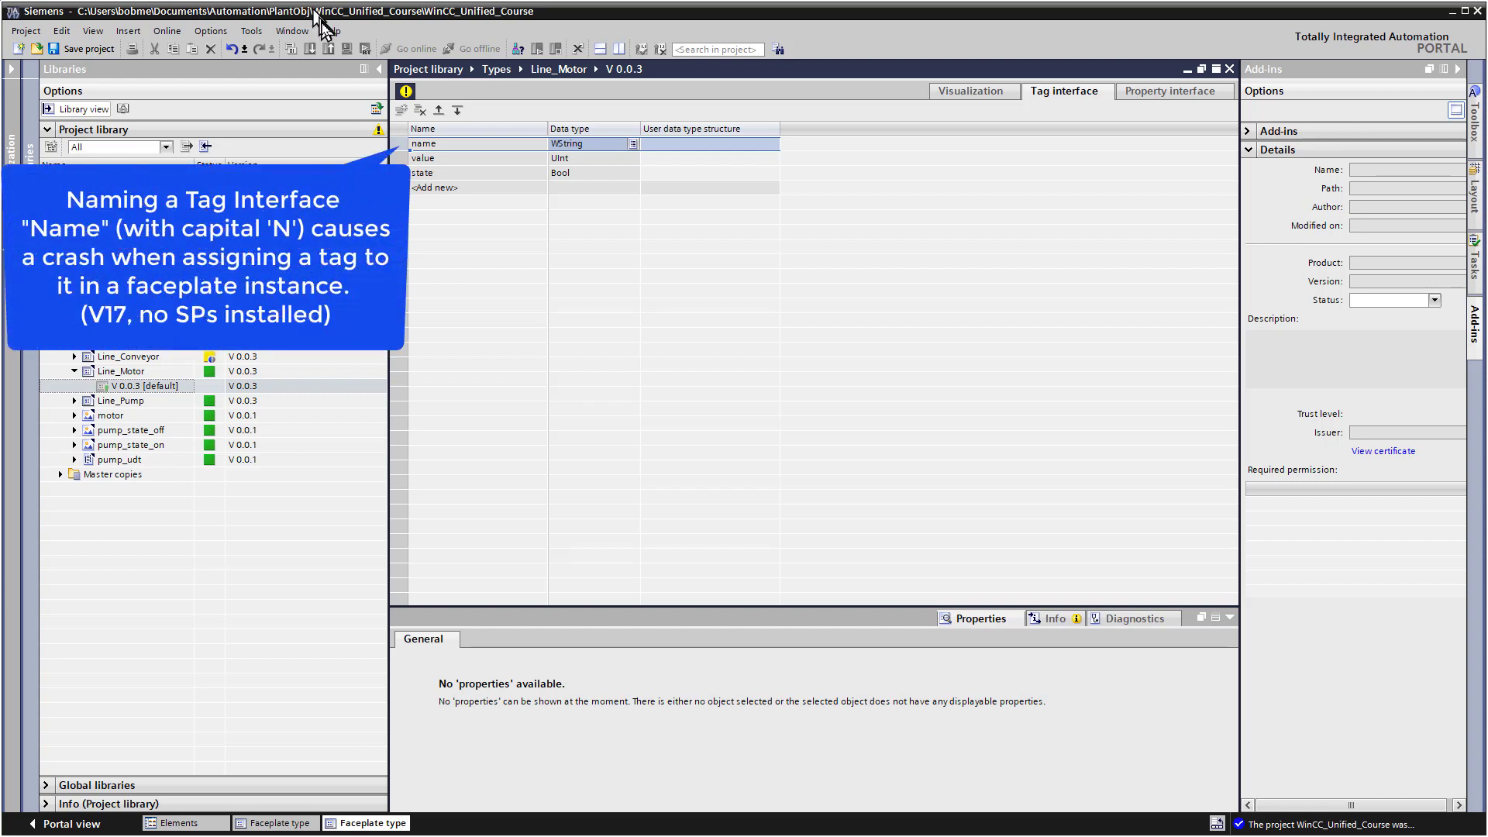
Check the versions of the installed software and close the overview
{"action": "left_click", "coordinate": [331, 32]}
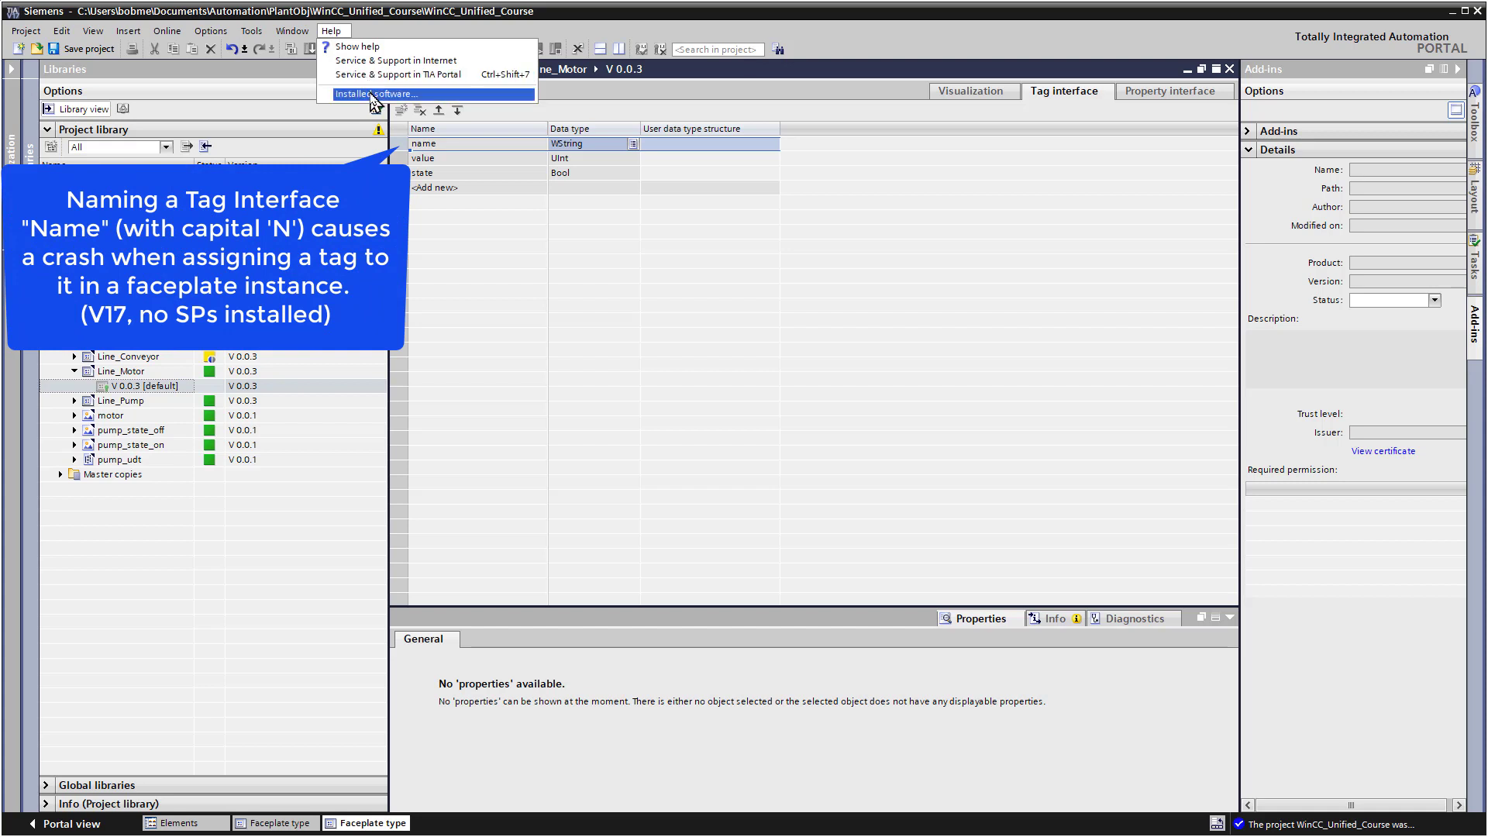
{"action": "left_click", "coordinate": [373, 94]}
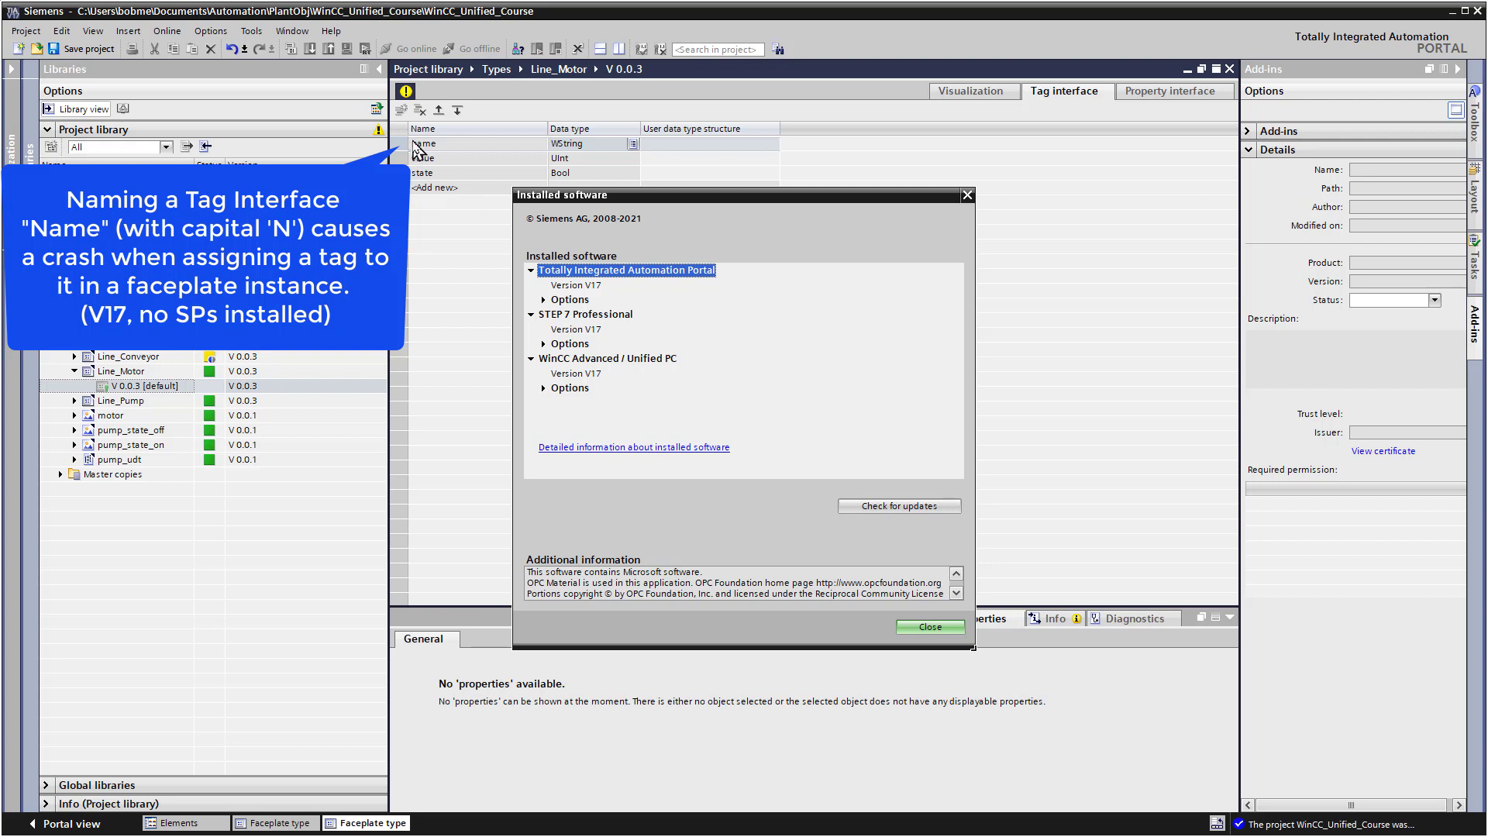
{"action": "left_click", "coordinate": [967, 196]}
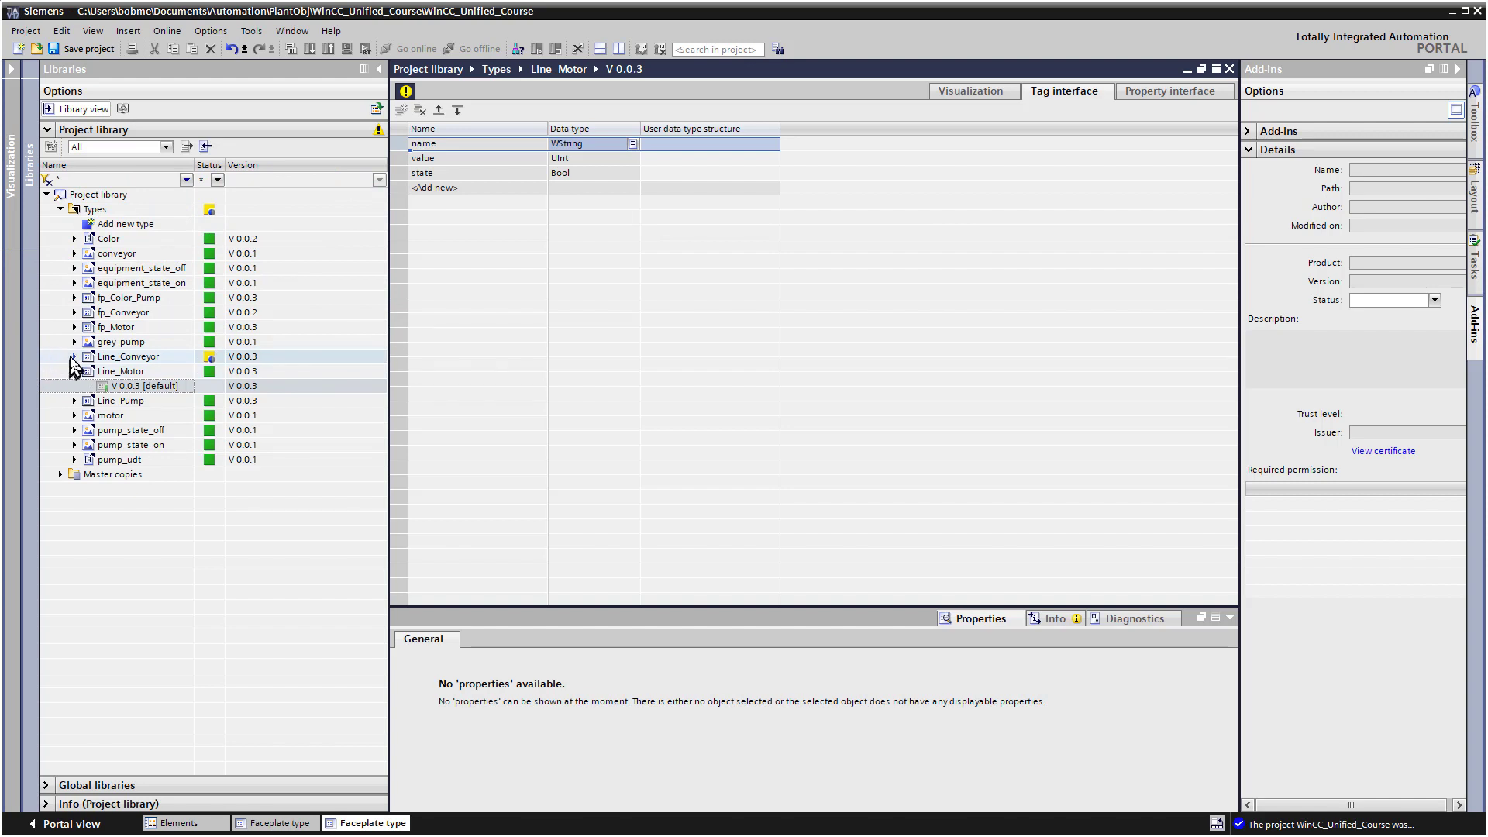
Open version 0.0.2 of the Line_Conveyor faceplate type, examine its tag interface, and close the editor
{"action": "left_click", "coordinate": [74, 356]}
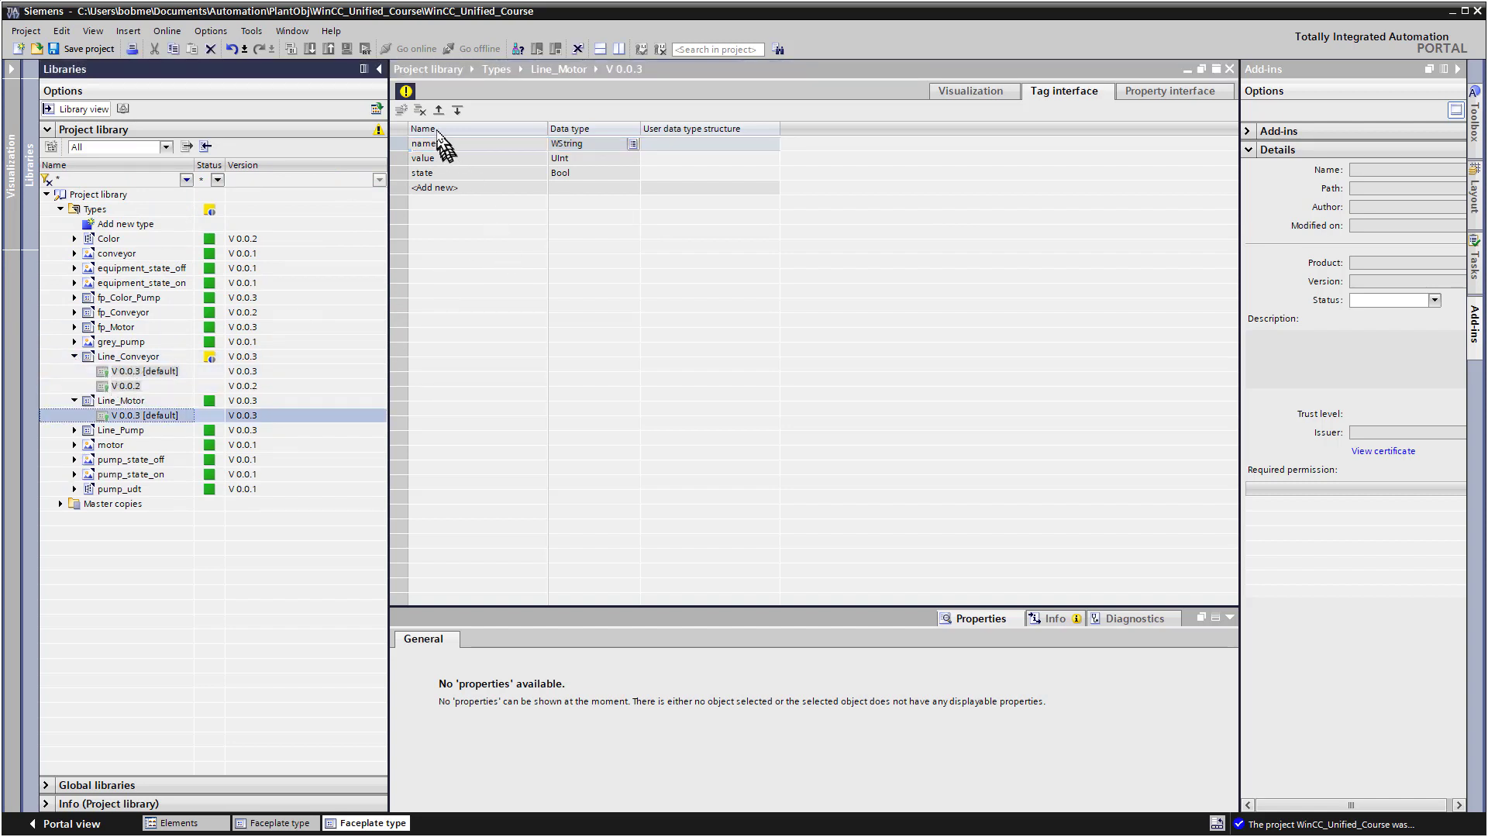
{"action": "left_click", "coordinate": [125, 389]}
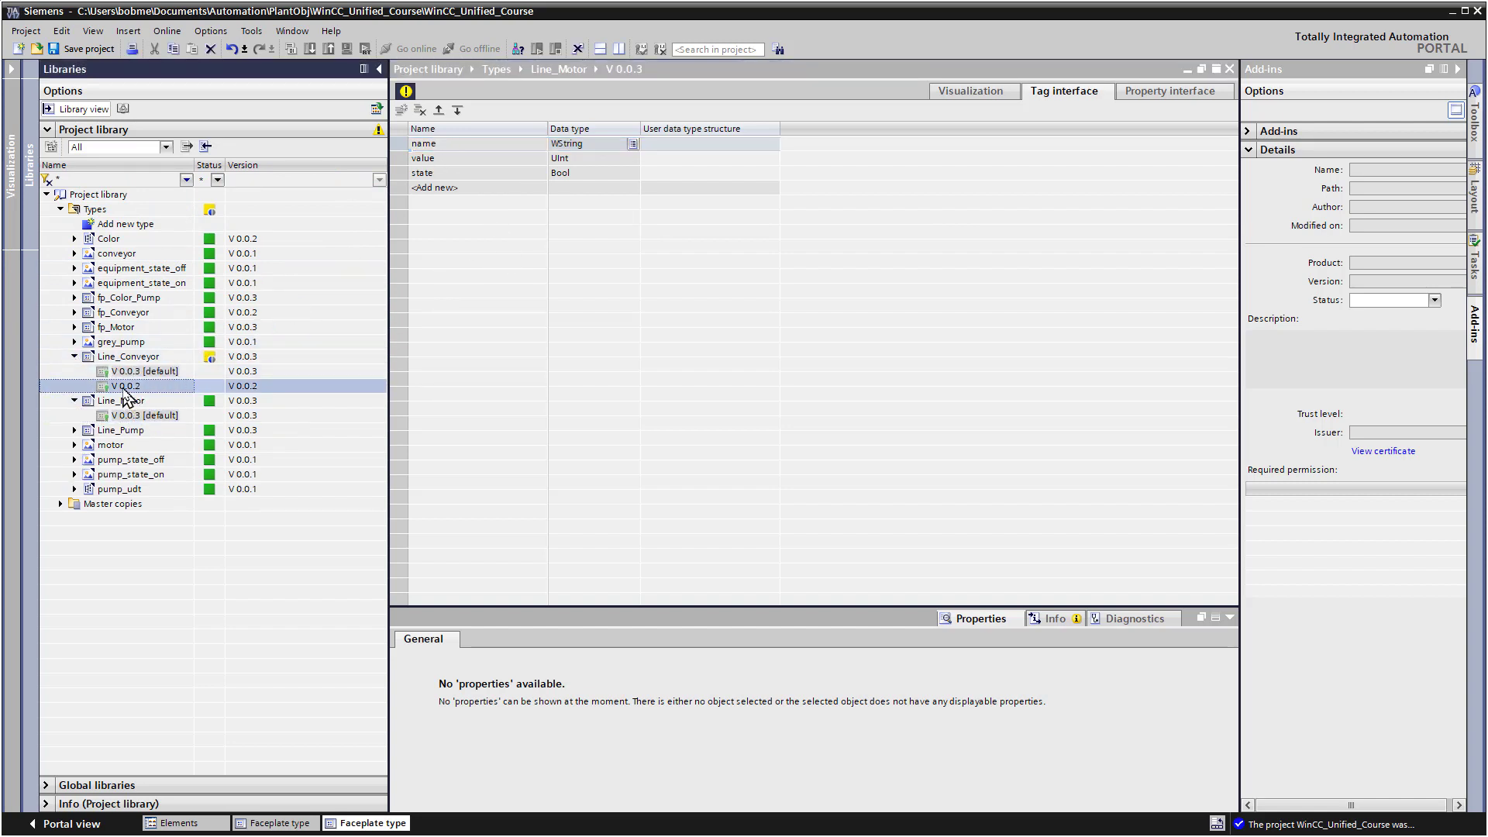
{"action": "right_click", "coordinate": [126, 392]}
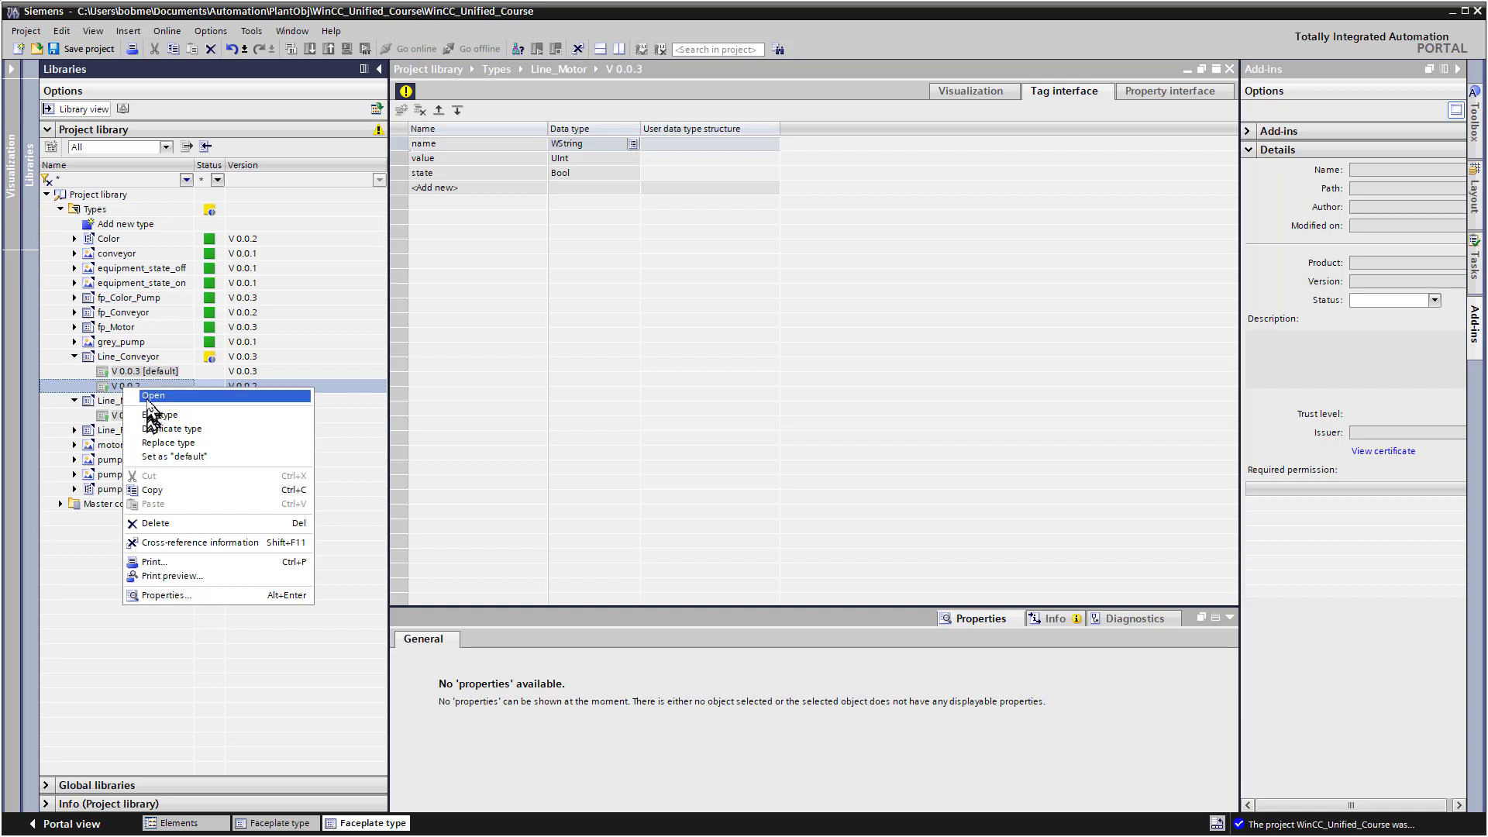
{"action": "left_click", "coordinate": [160, 414]}
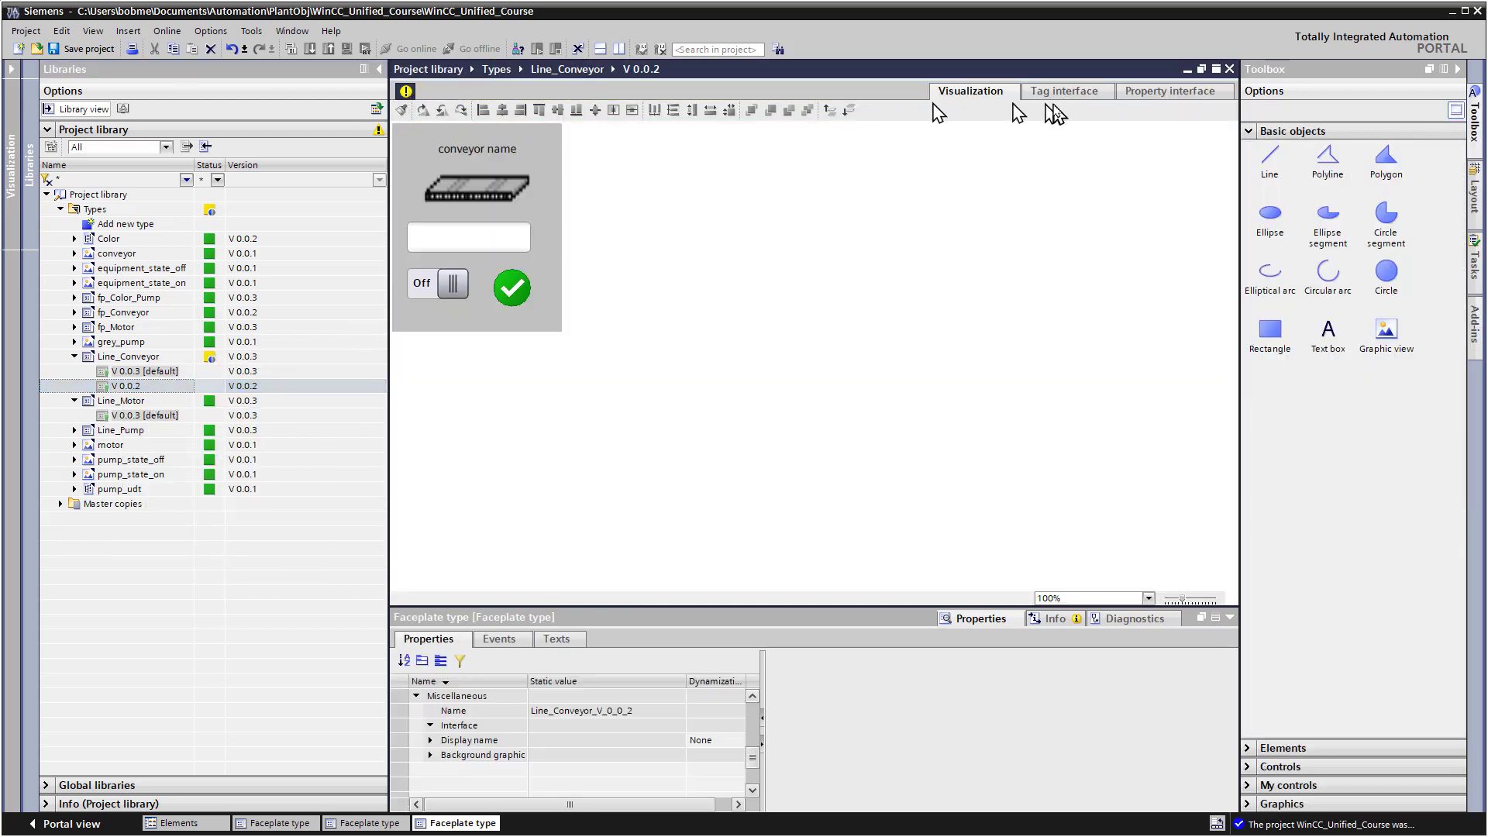
{"action": "left_click", "coordinate": [1061, 92]}
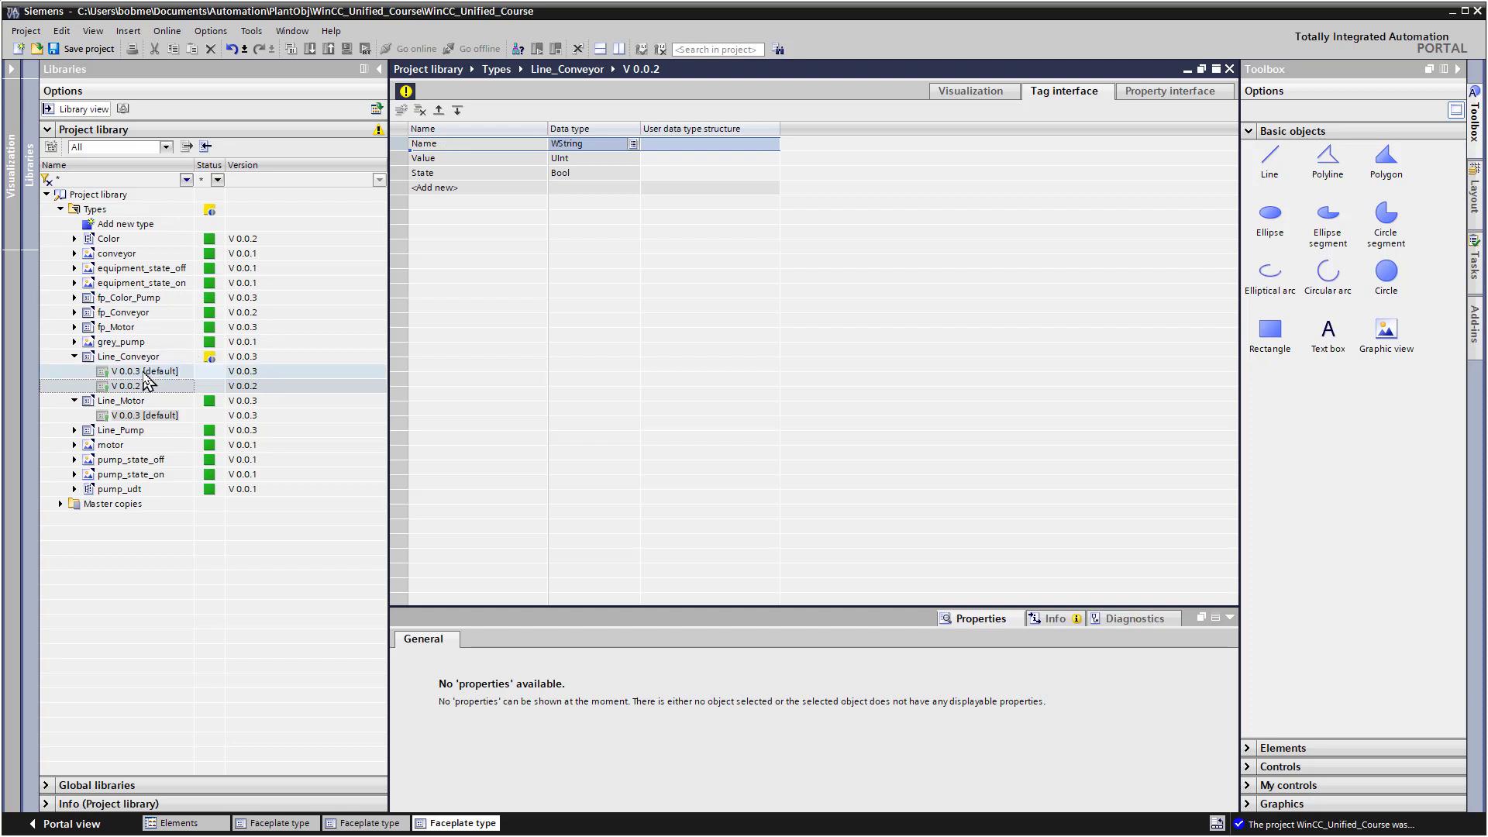
{"action": "left_click", "coordinate": [1229, 69]}
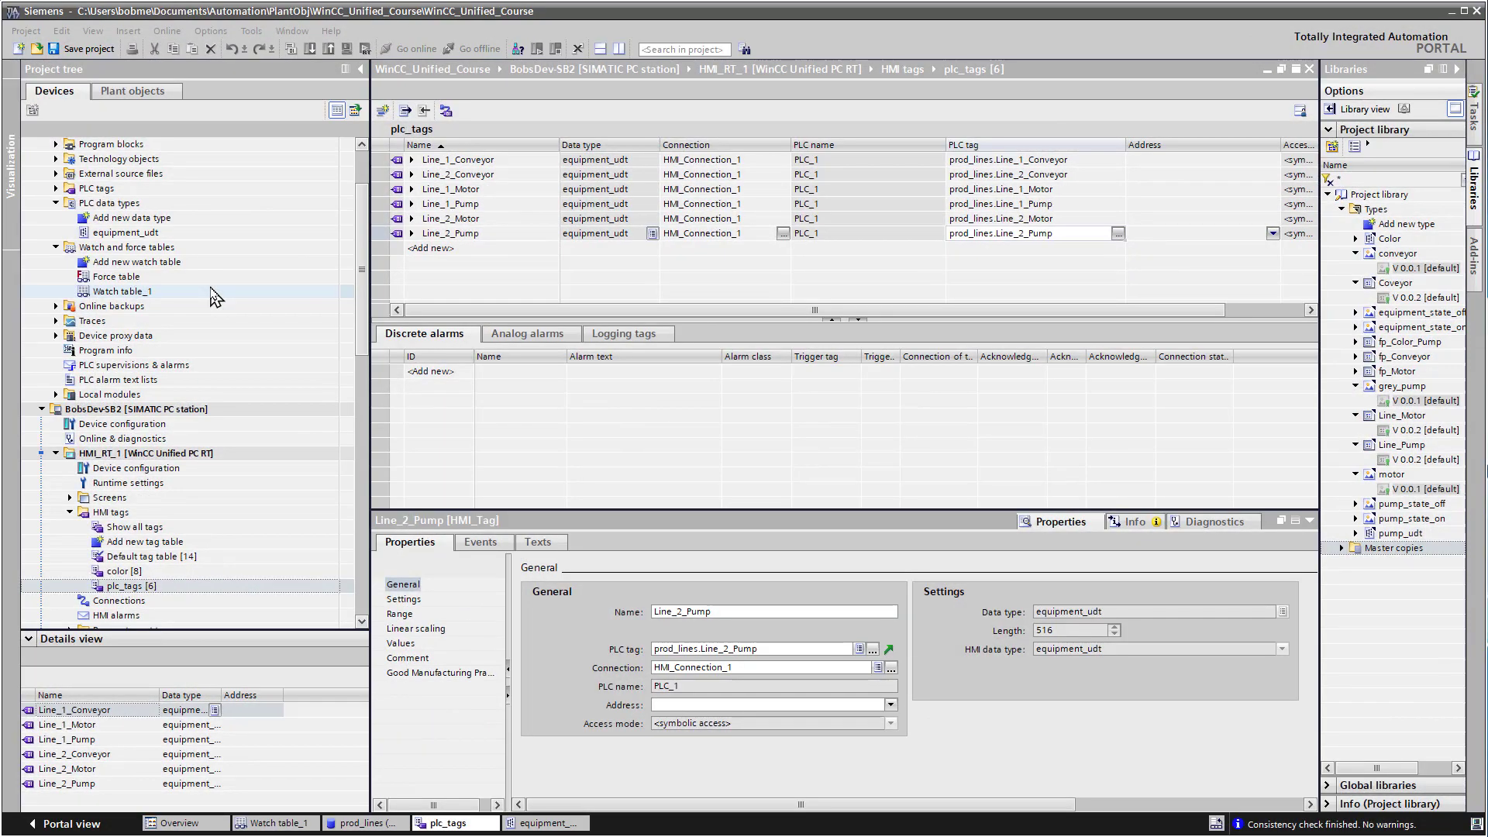
Show the project's plant objects, open the plant object types overview, and widen the types list
{"action": "left_click", "coordinate": [157, 97]}
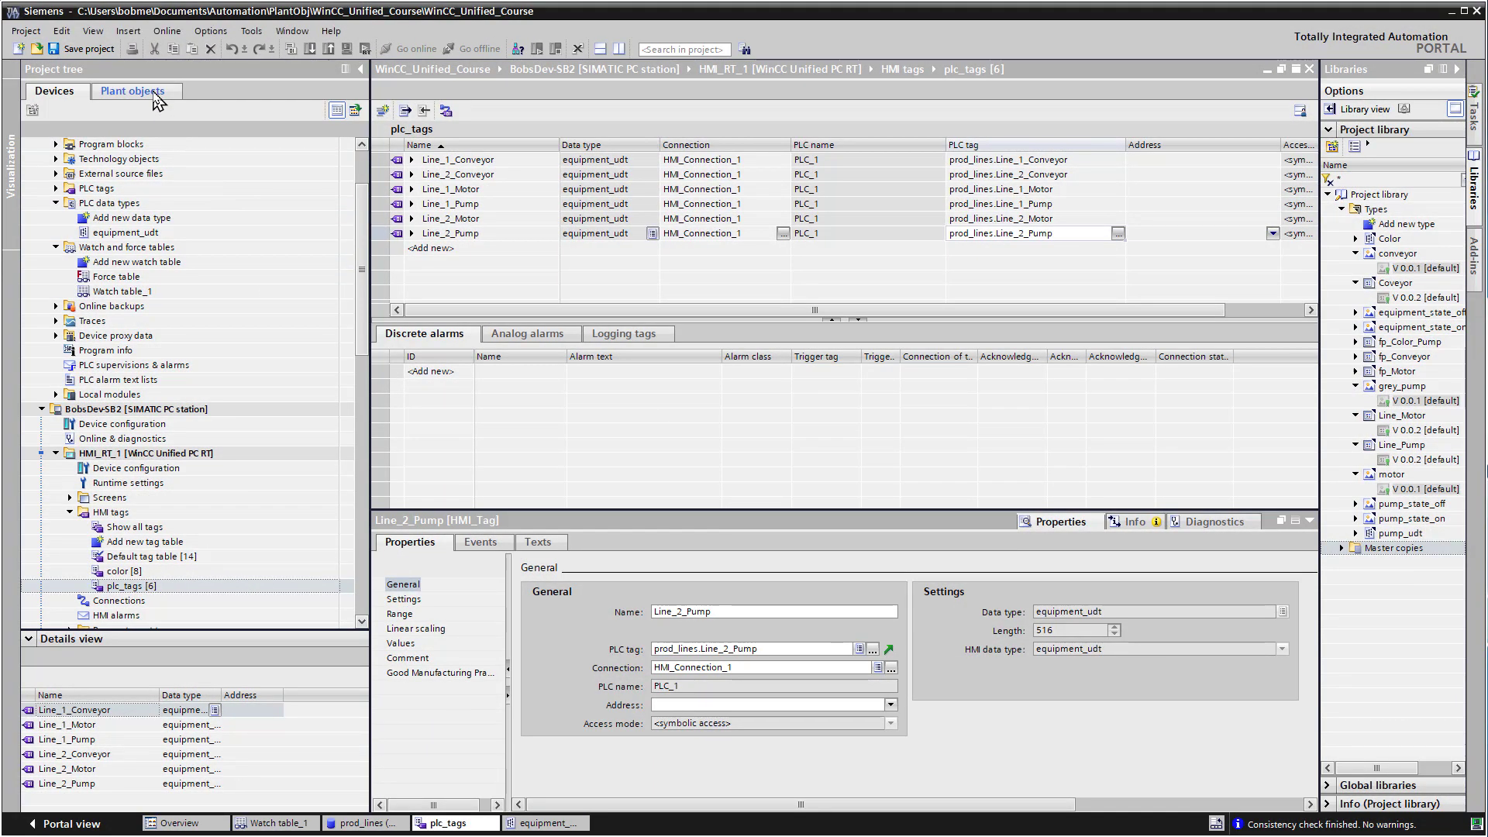
{"action": "left_click", "coordinate": [156, 97]}
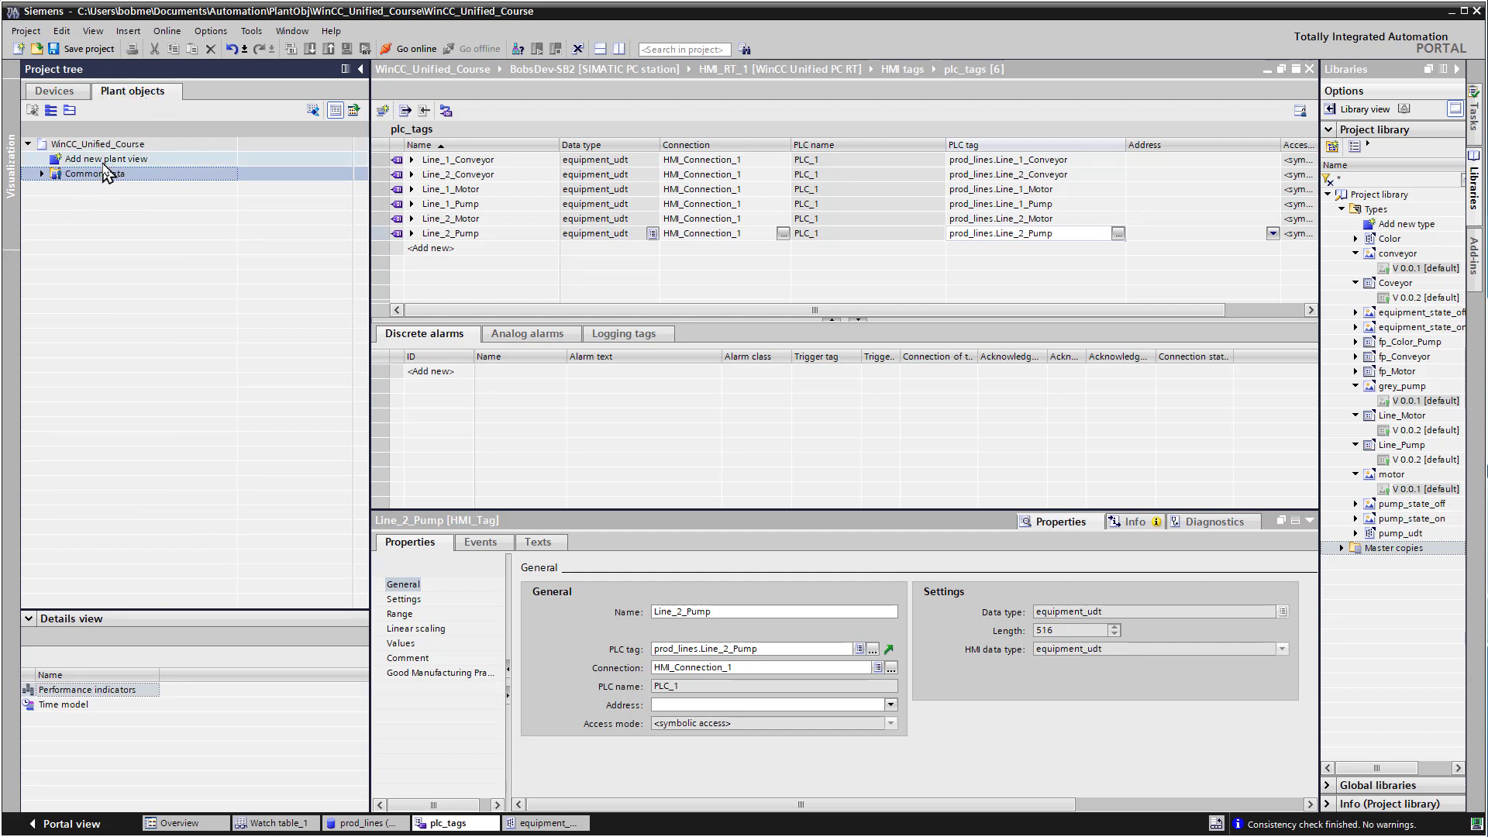
{"action": "left_click", "coordinate": [313, 111]}
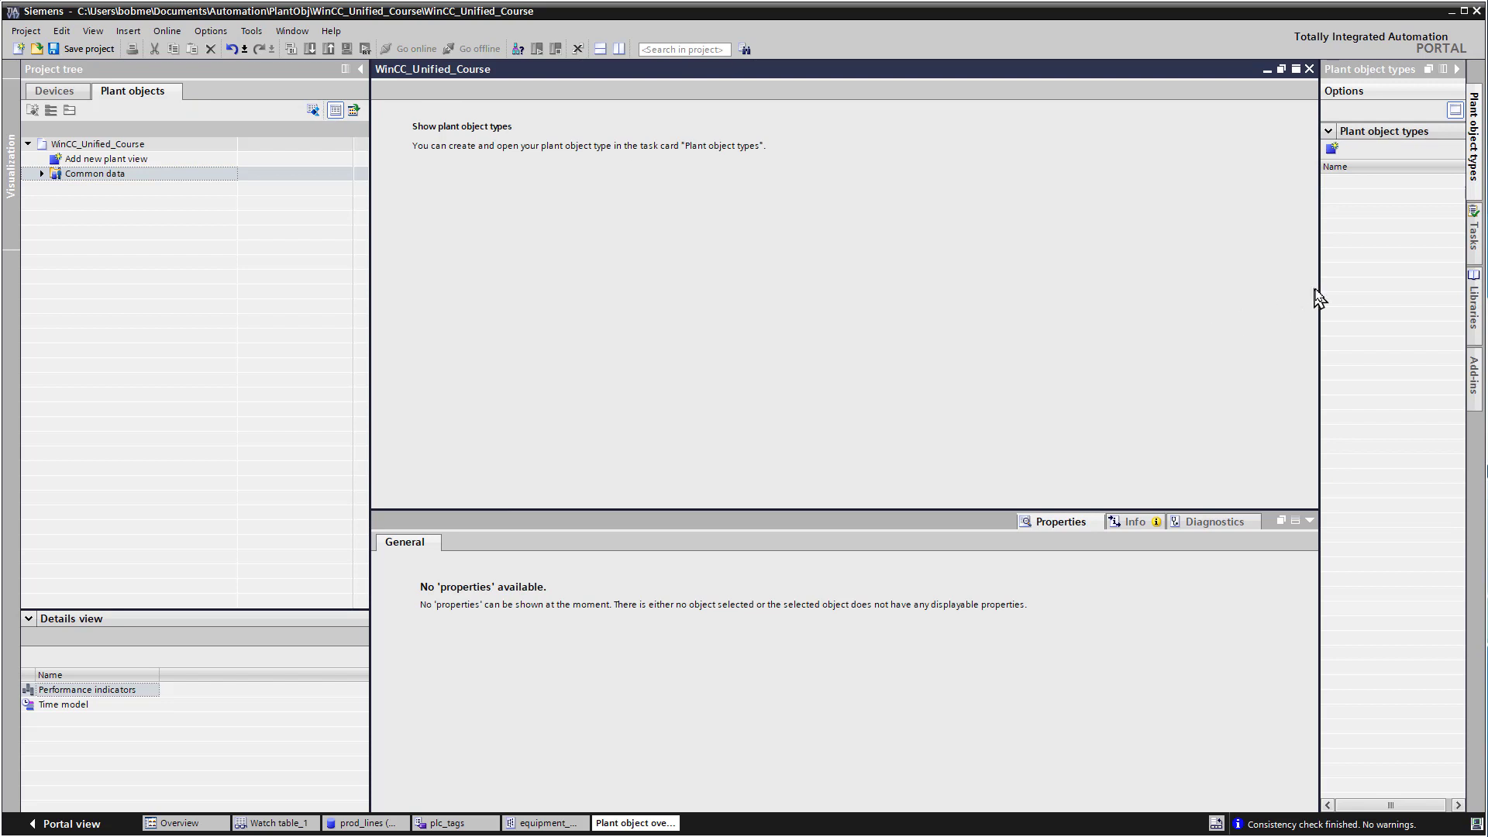
{"action": "left_click_drag", "start_coordinate": [1320, 288], "coordinate": [1117, 289]}
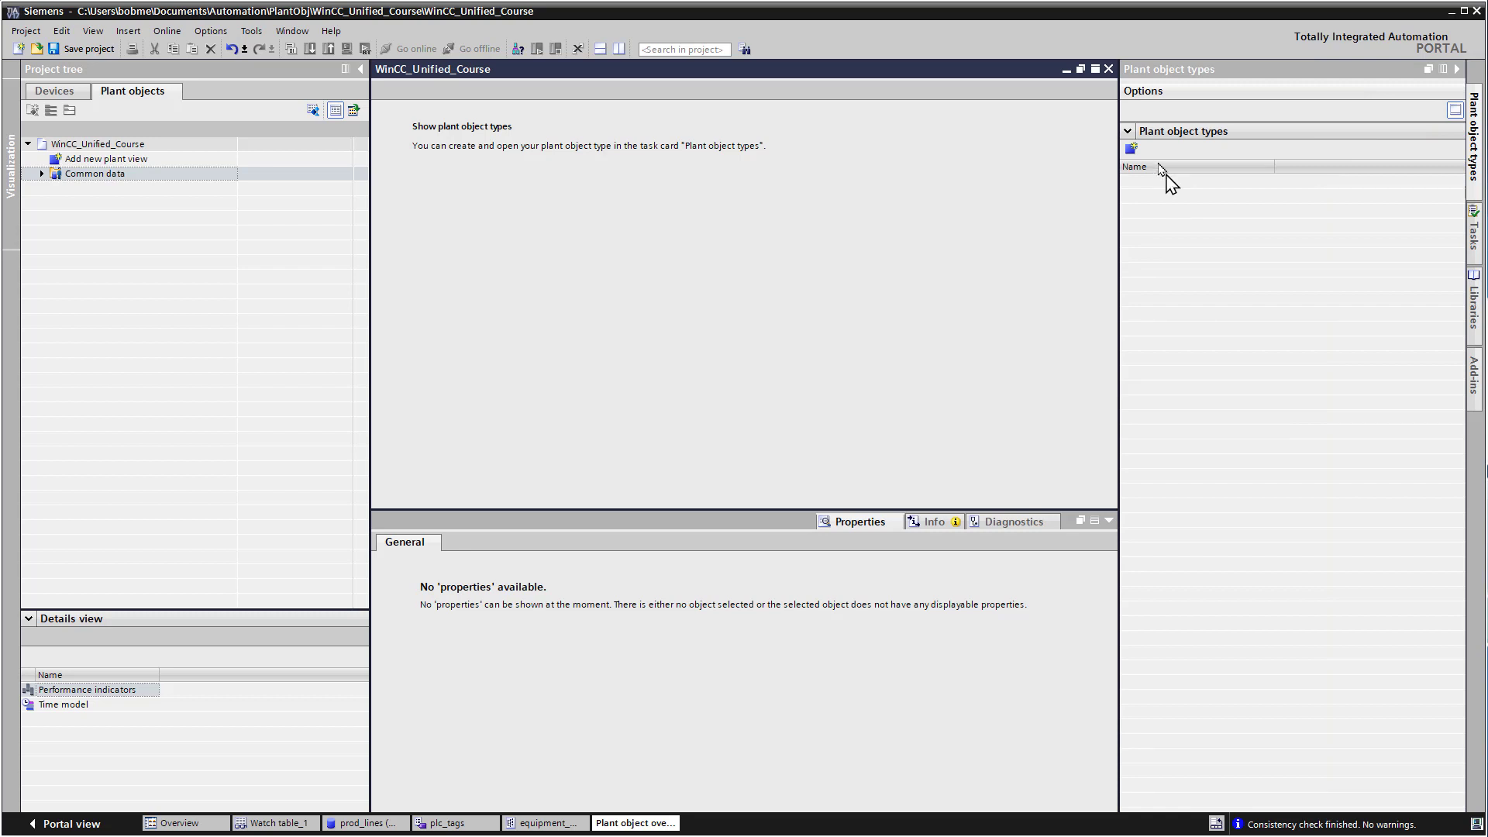
Create two plant object types and rename the first one Conveyor
{"action": "double_click", "coordinate": [1131, 149]}
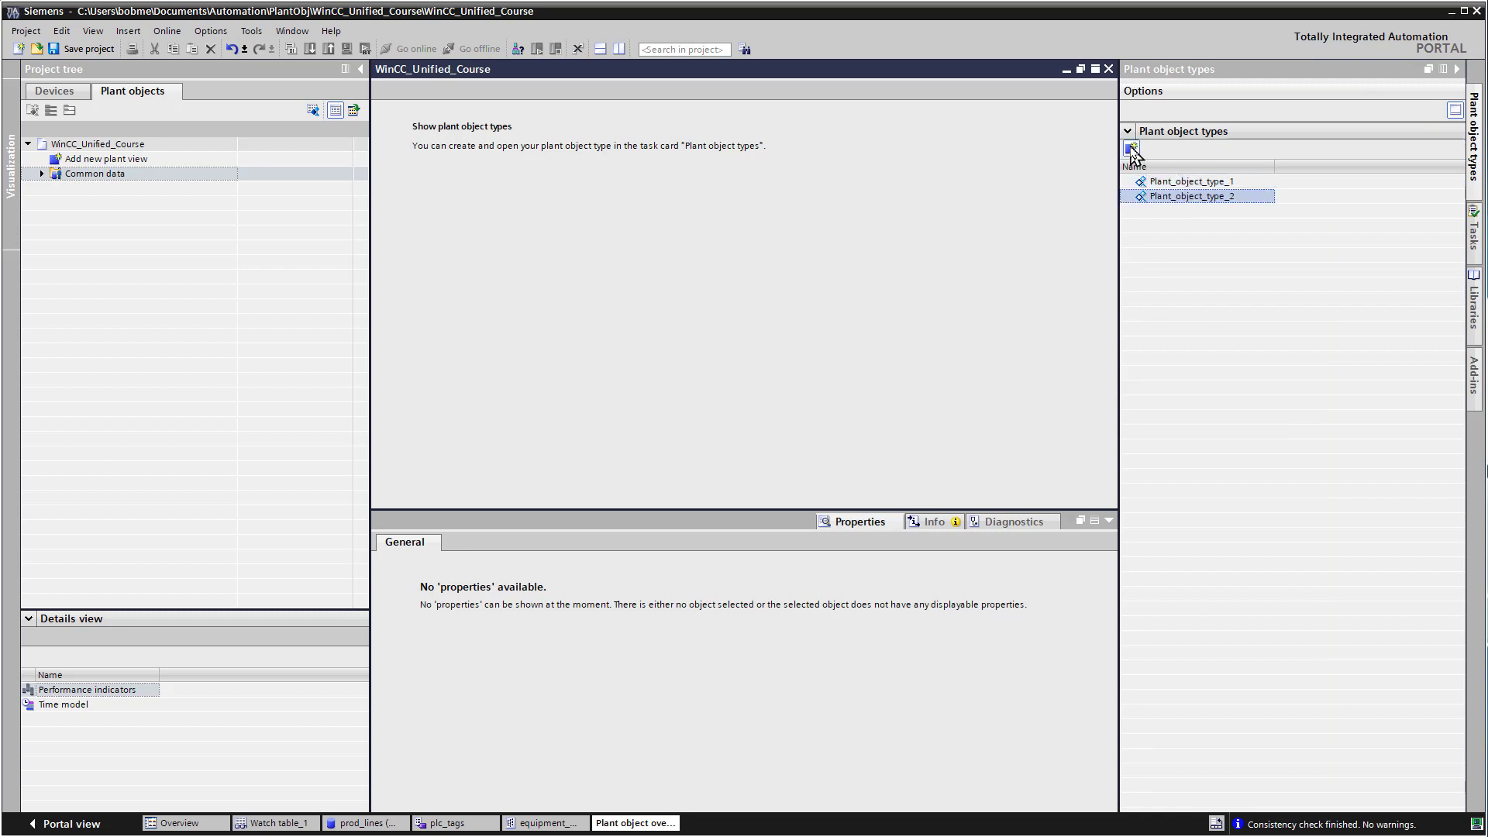
{"action": "left_click", "coordinate": [1168, 185]}
{"action": "right_click", "coordinate": [1168, 188]}
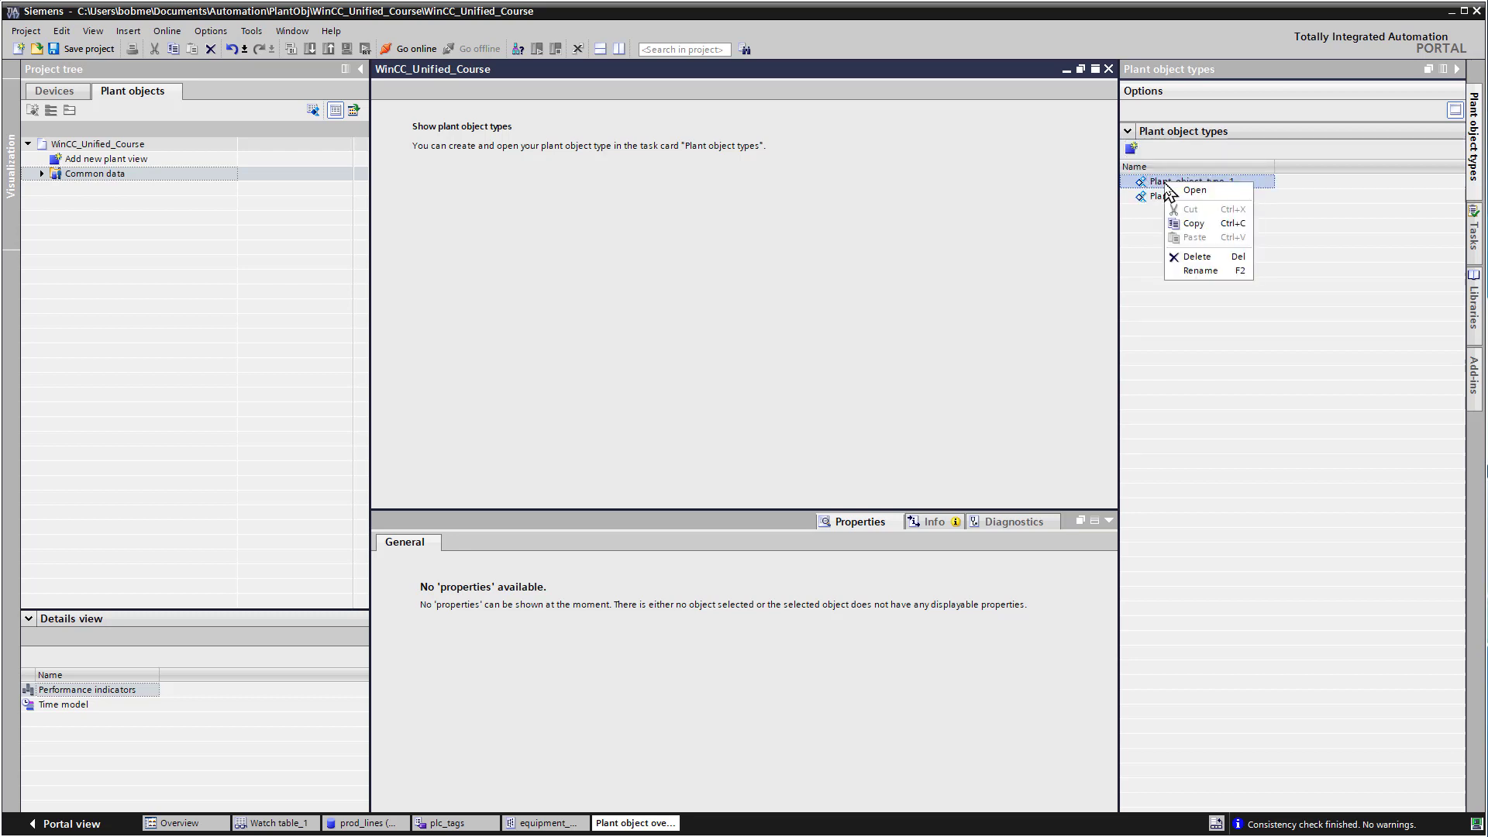
{"action": "left_click", "coordinate": [1194, 271]}
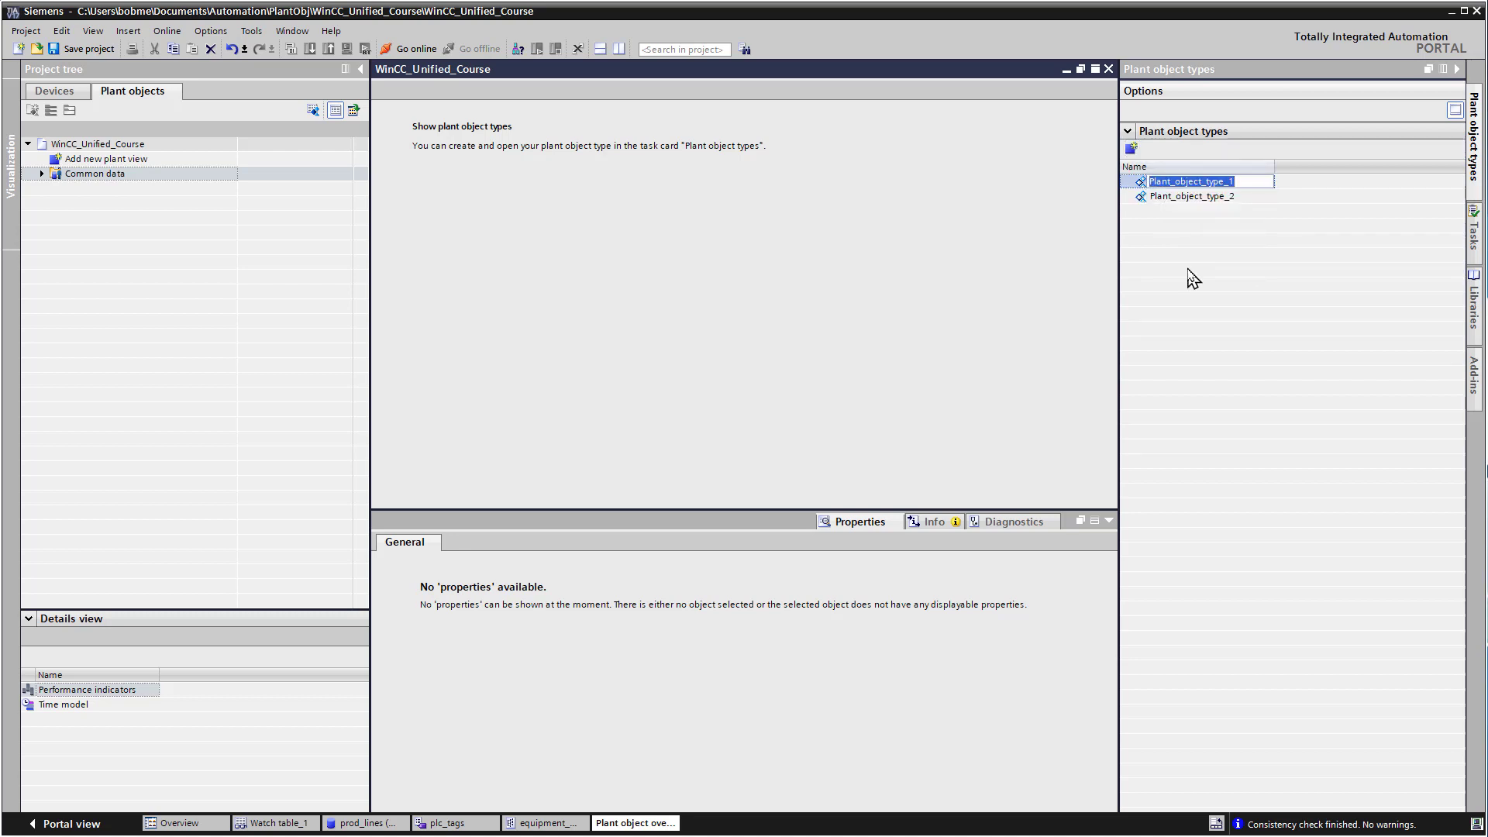
{"action": "type", "text": "Conveyor"}
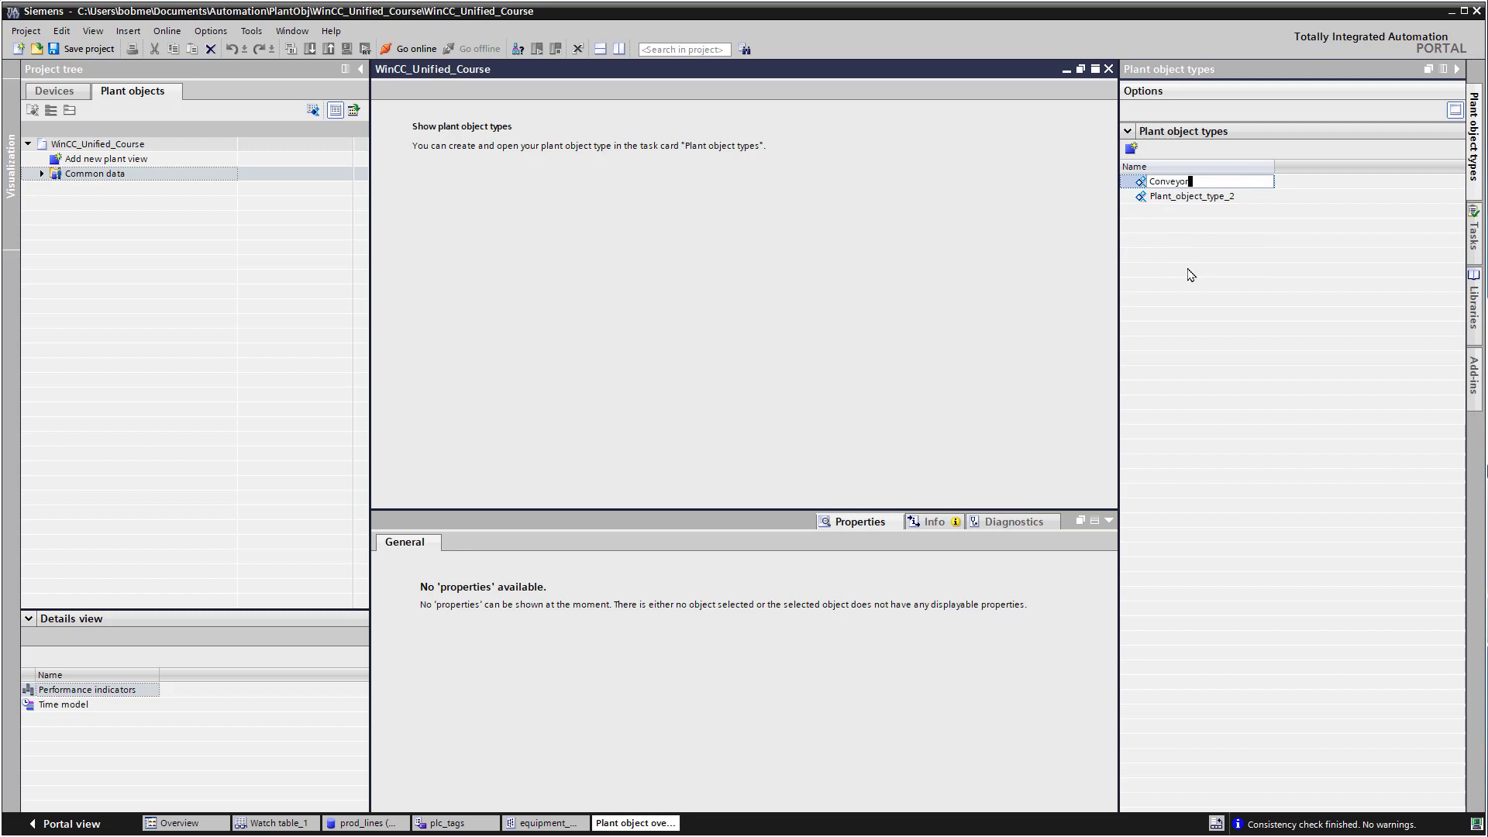
{"action": "key", "text": "Return"}
Open the Conveyor plant object type and set its interface's communication driver to SIMATIC S7 1200/1500
{"action": "right_click", "coordinate": [1164, 187]}
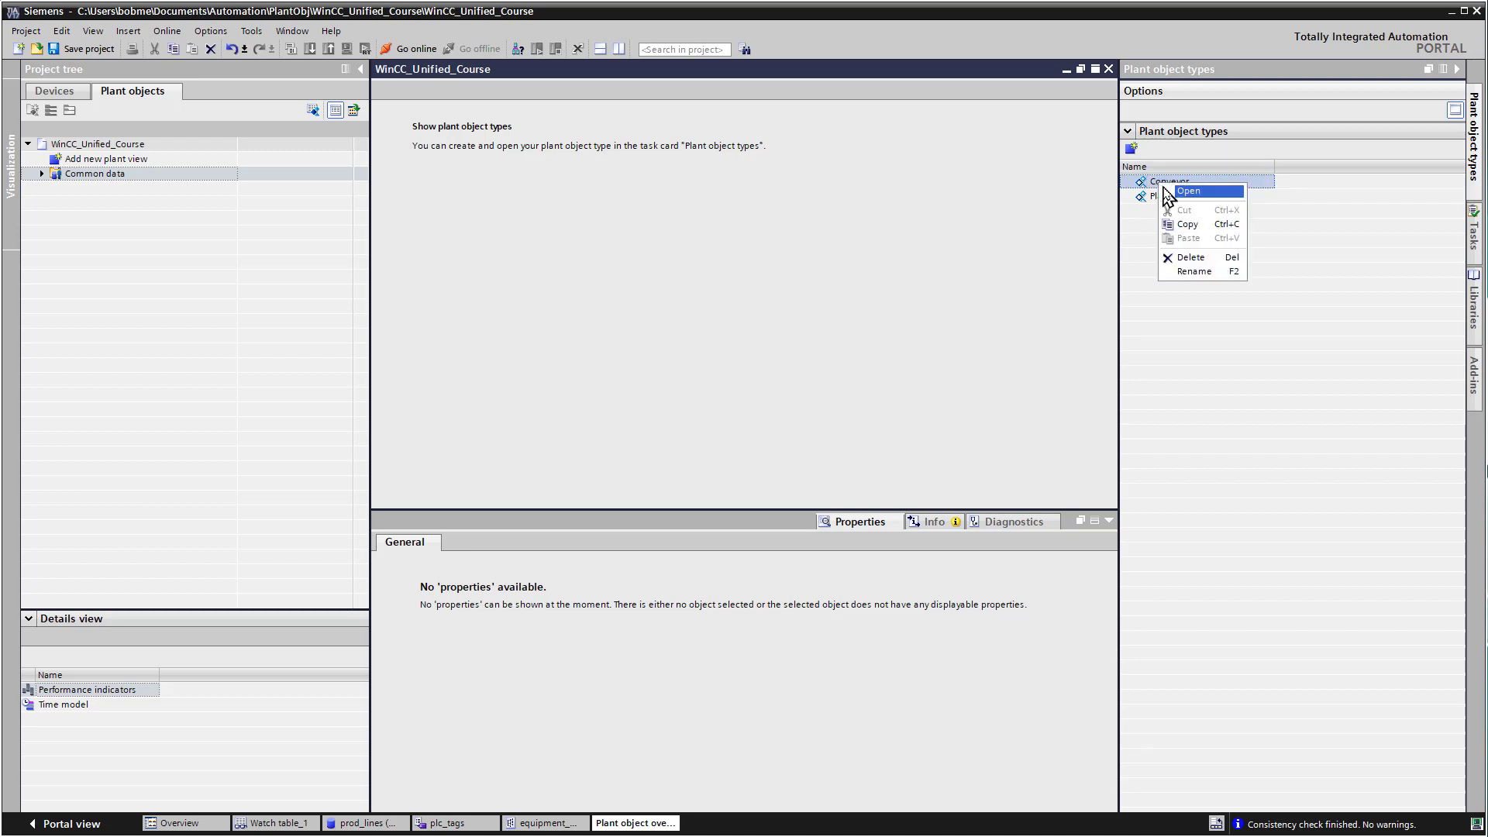
{"action": "left_click", "coordinate": [1169, 192]}
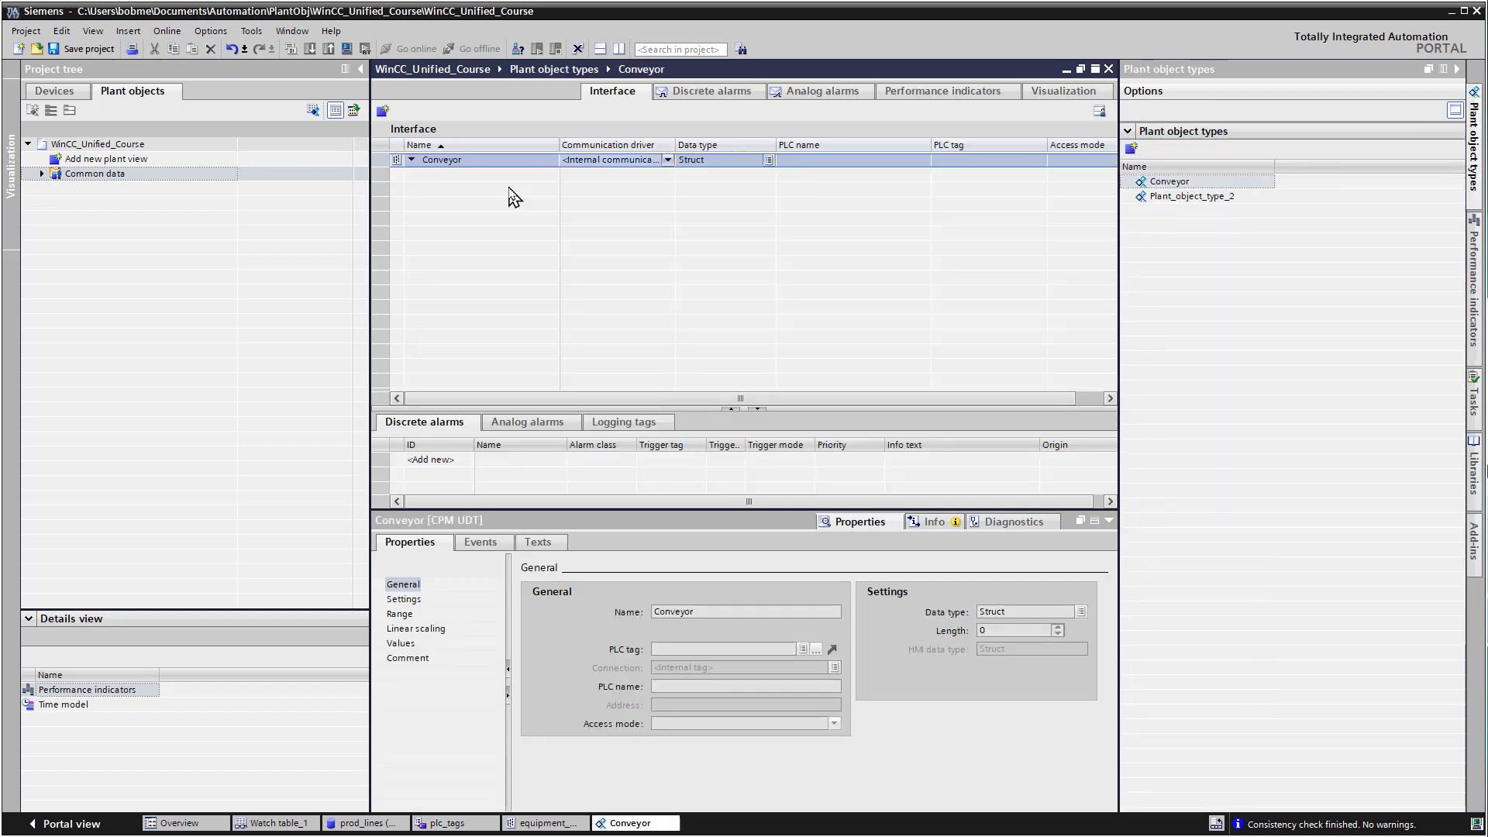
{"action": "left_click", "coordinate": [668, 160]}
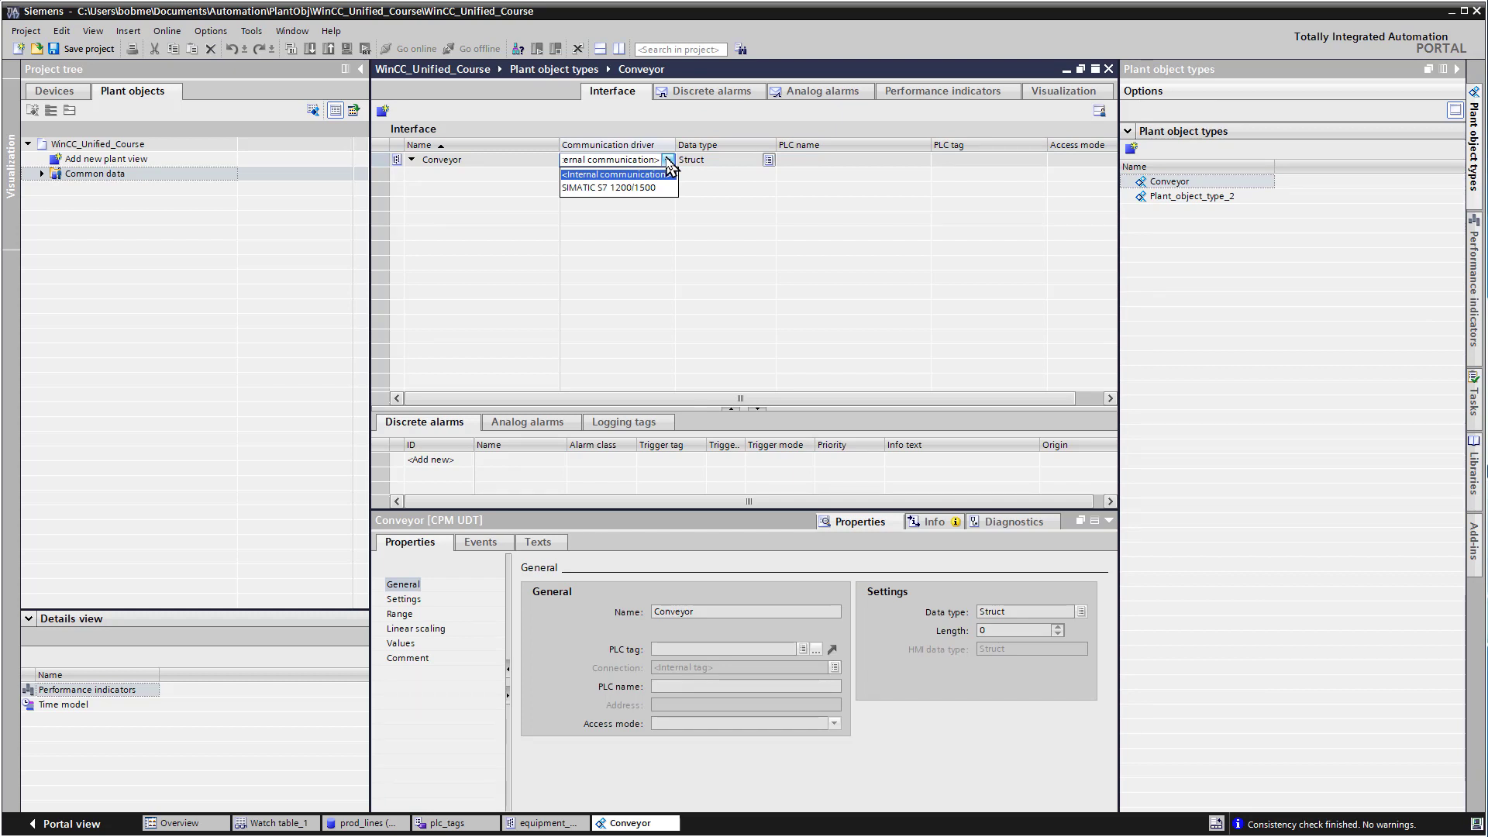
{"action": "left_click", "coordinate": [639, 188]}
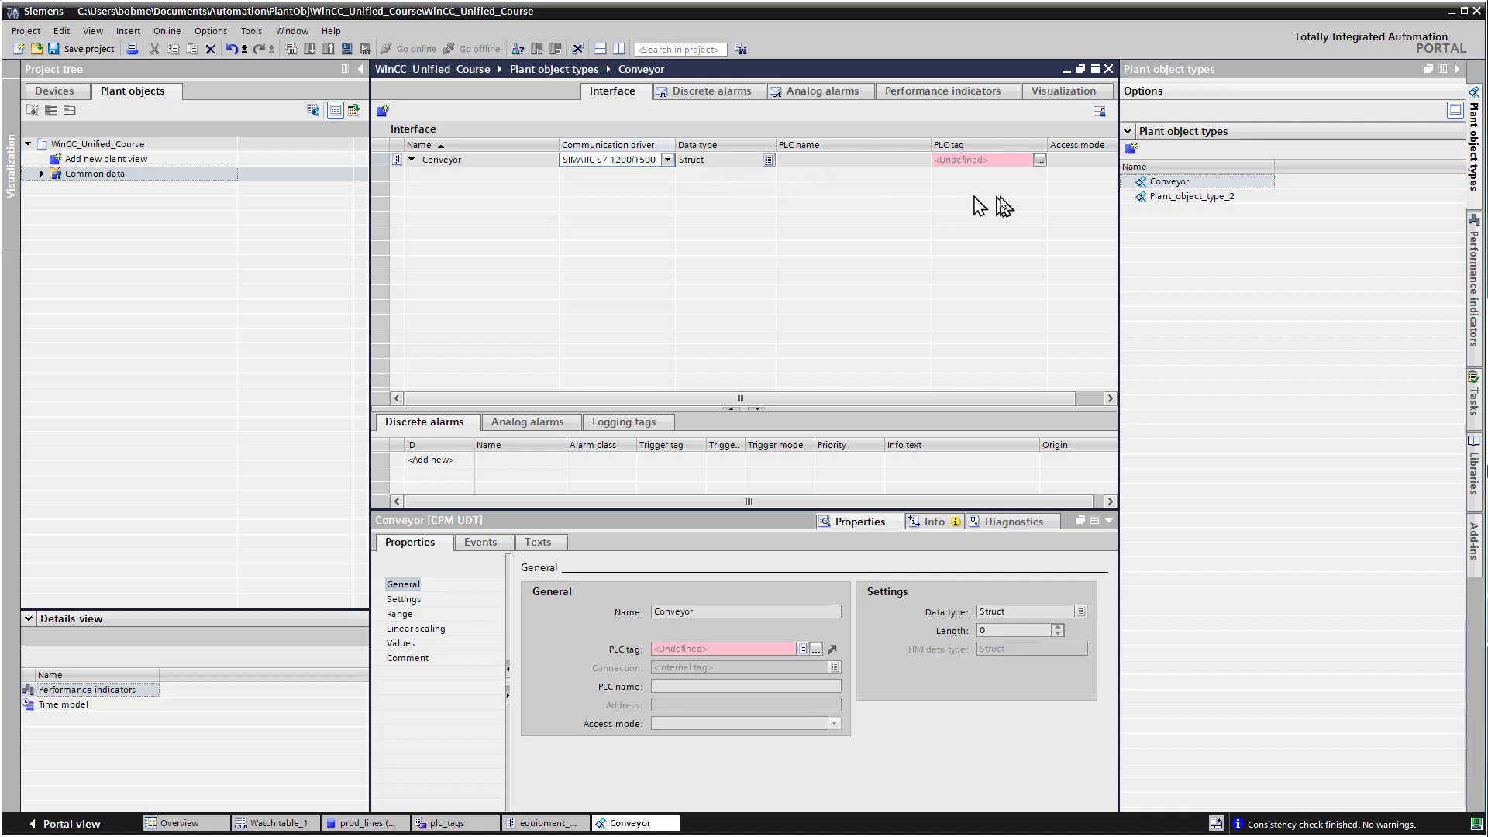
Assign equipment_udt from PLC_1's PLC data types as the PLC tag of the Conveyor interface
{"action": "left_click", "coordinate": [1000, 160]}
{"action": "left_click", "coordinate": [1040, 160]}
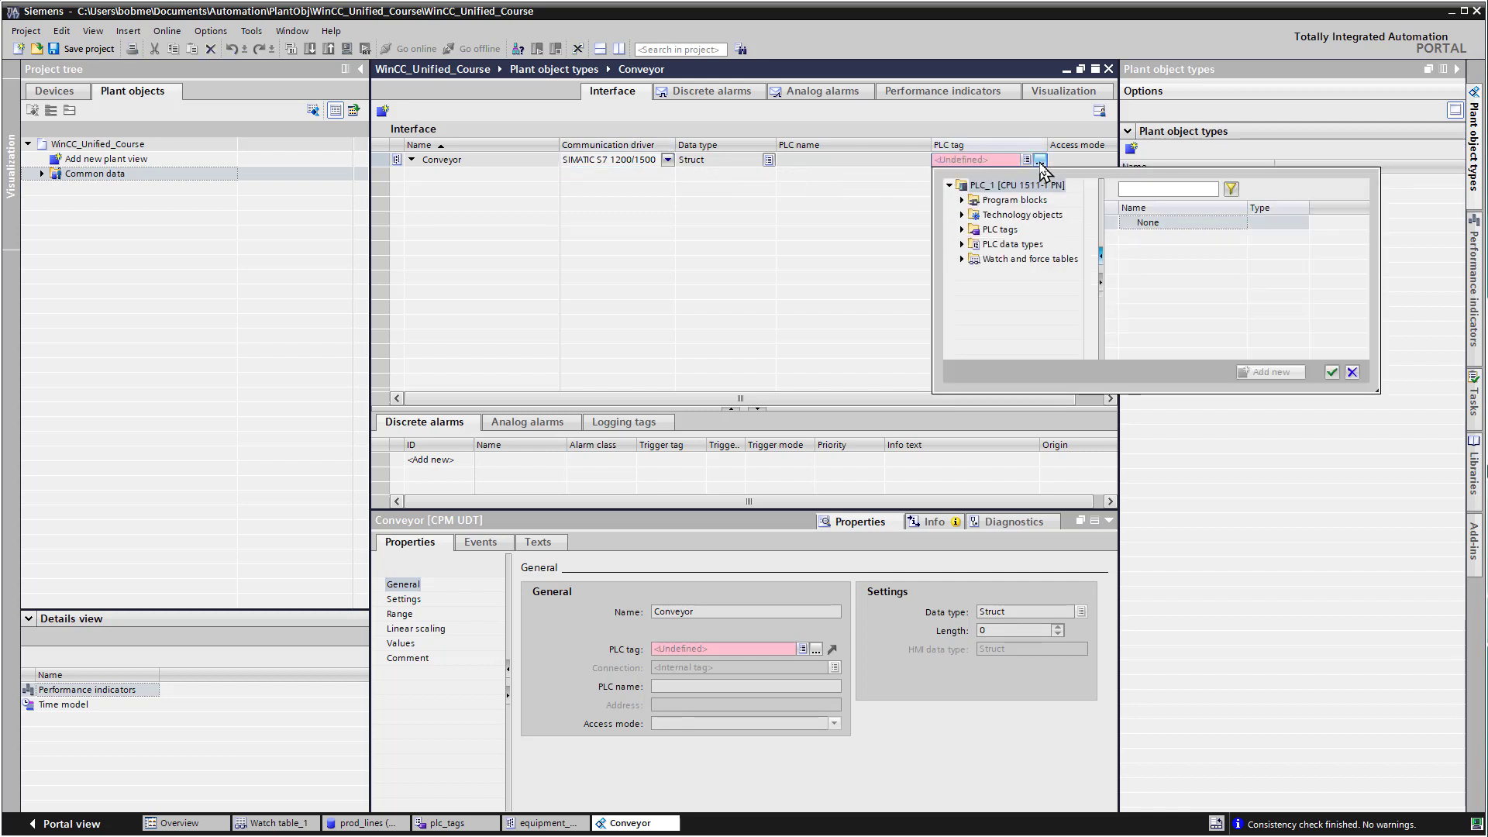
{"action": "left_click", "coordinate": [1039, 186]}
{"action": "left_click", "coordinate": [962, 244]}
{"action": "left_click", "coordinate": [1008, 244]}
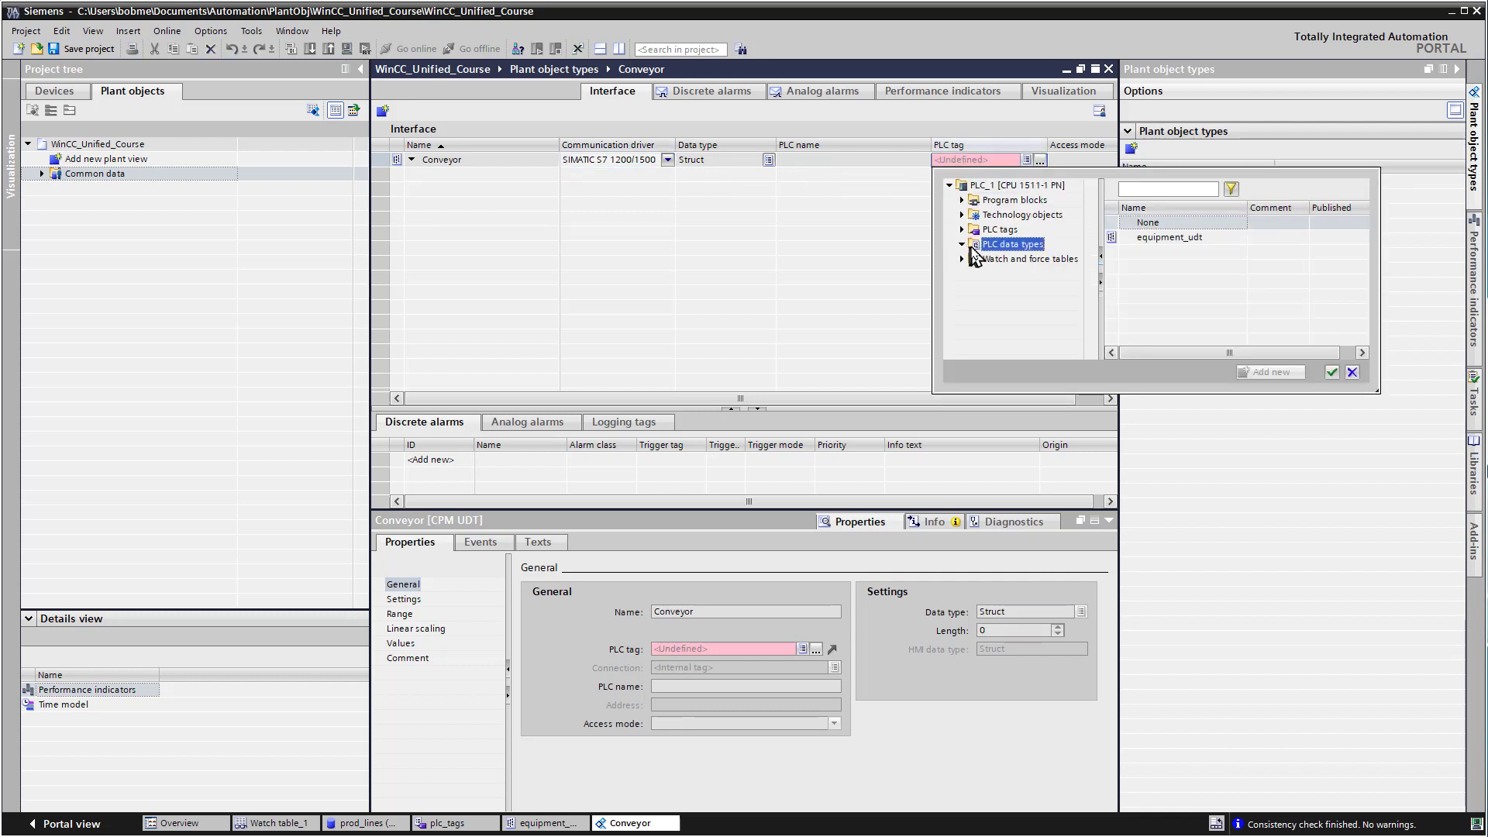
{"action": "left_click", "coordinate": [1146, 239]}
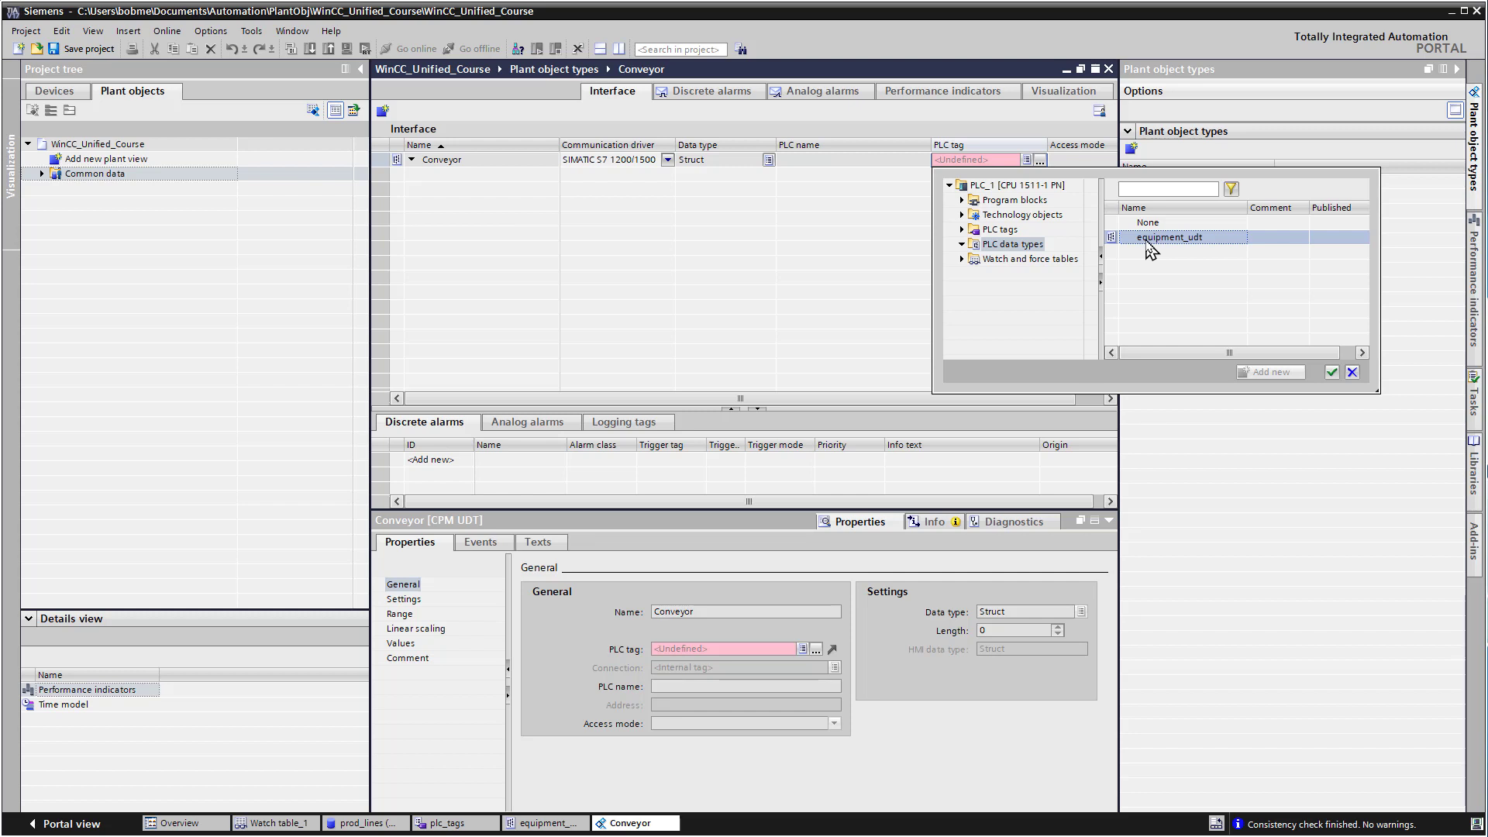
{"action": "left_click", "coordinate": [1333, 373]}
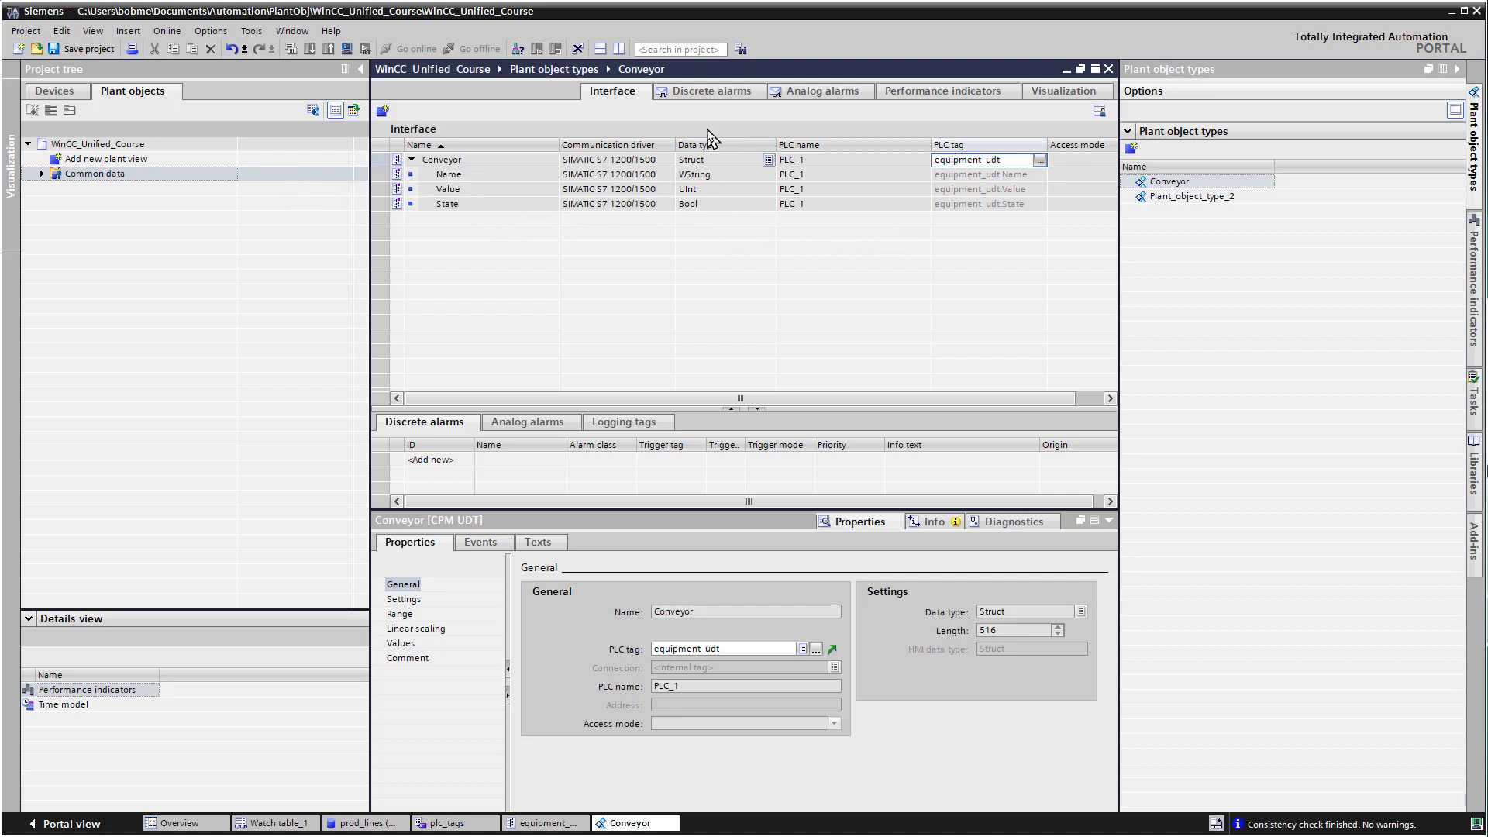
Add an analog alarm to the Conveyor plant object type and name it line_overspeed
{"action": "left_click", "coordinate": [701, 97]}
{"action": "left_click", "coordinate": [800, 94]}
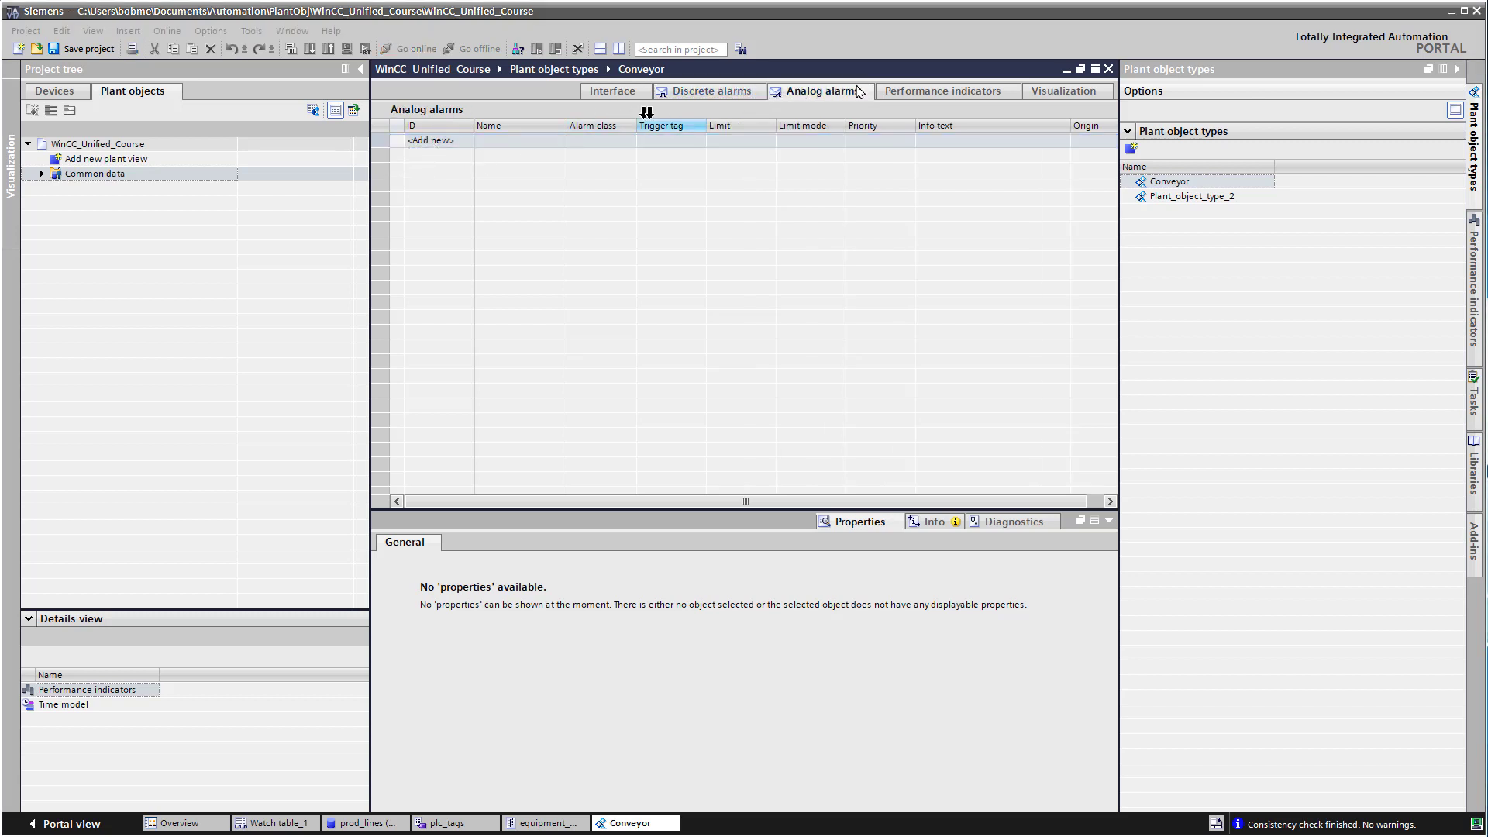
{"action": "double_click", "coordinate": [430, 140]}
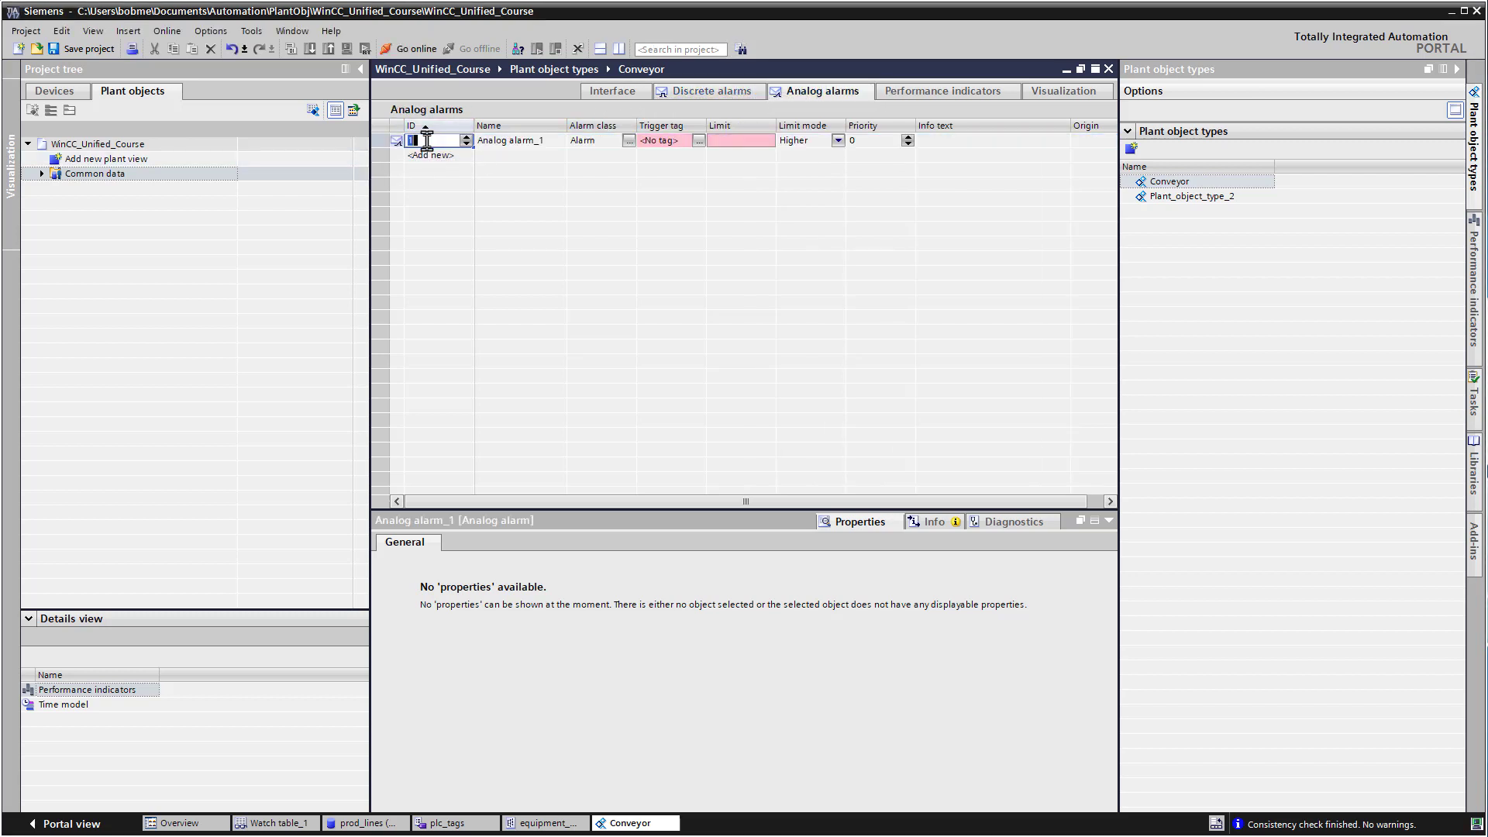
{"action": "left_click", "coordinate": [552, 141]}
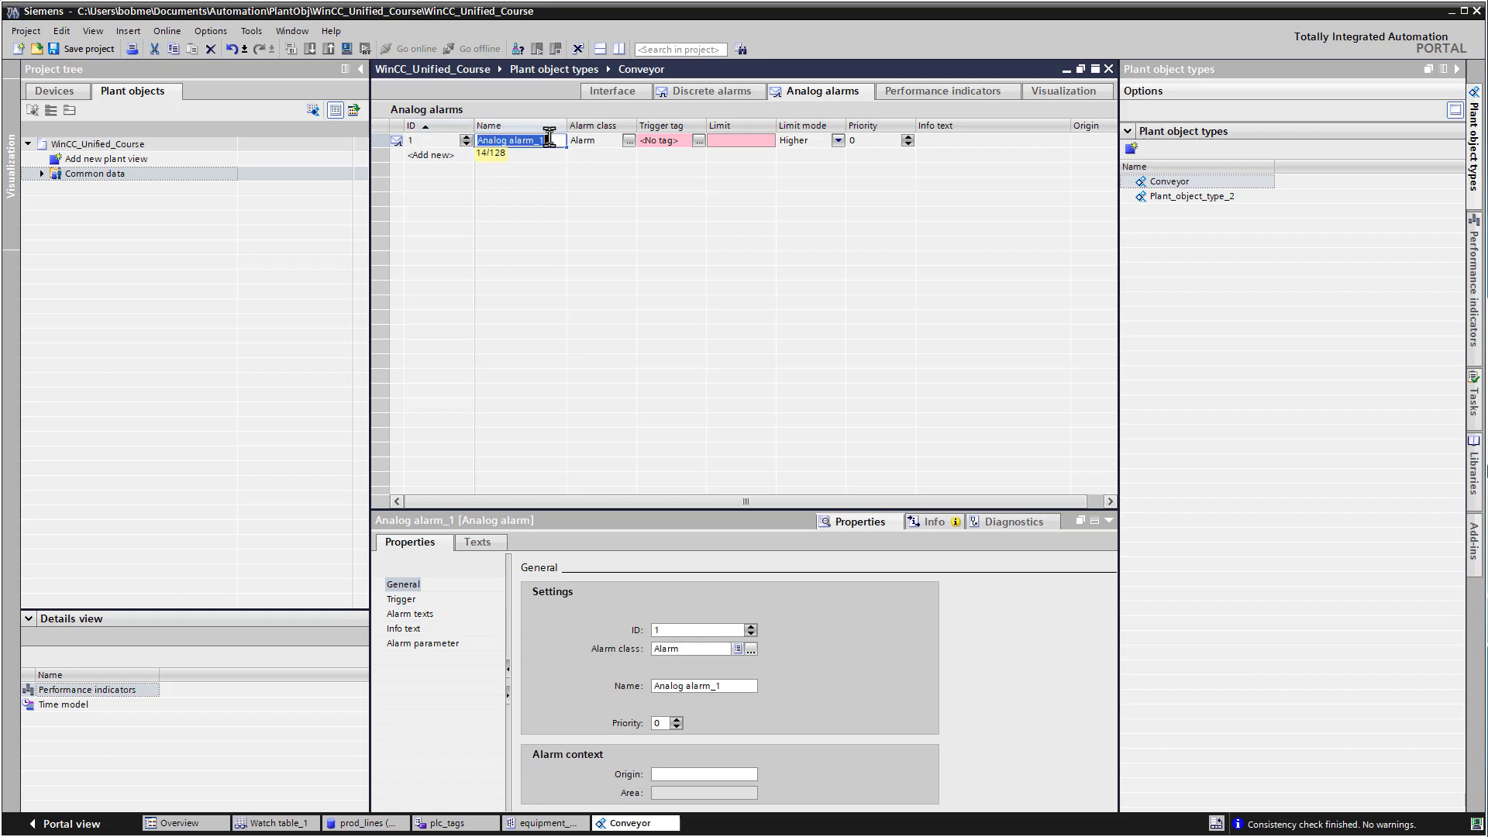
{"action": "type", "text": "line_ove"}
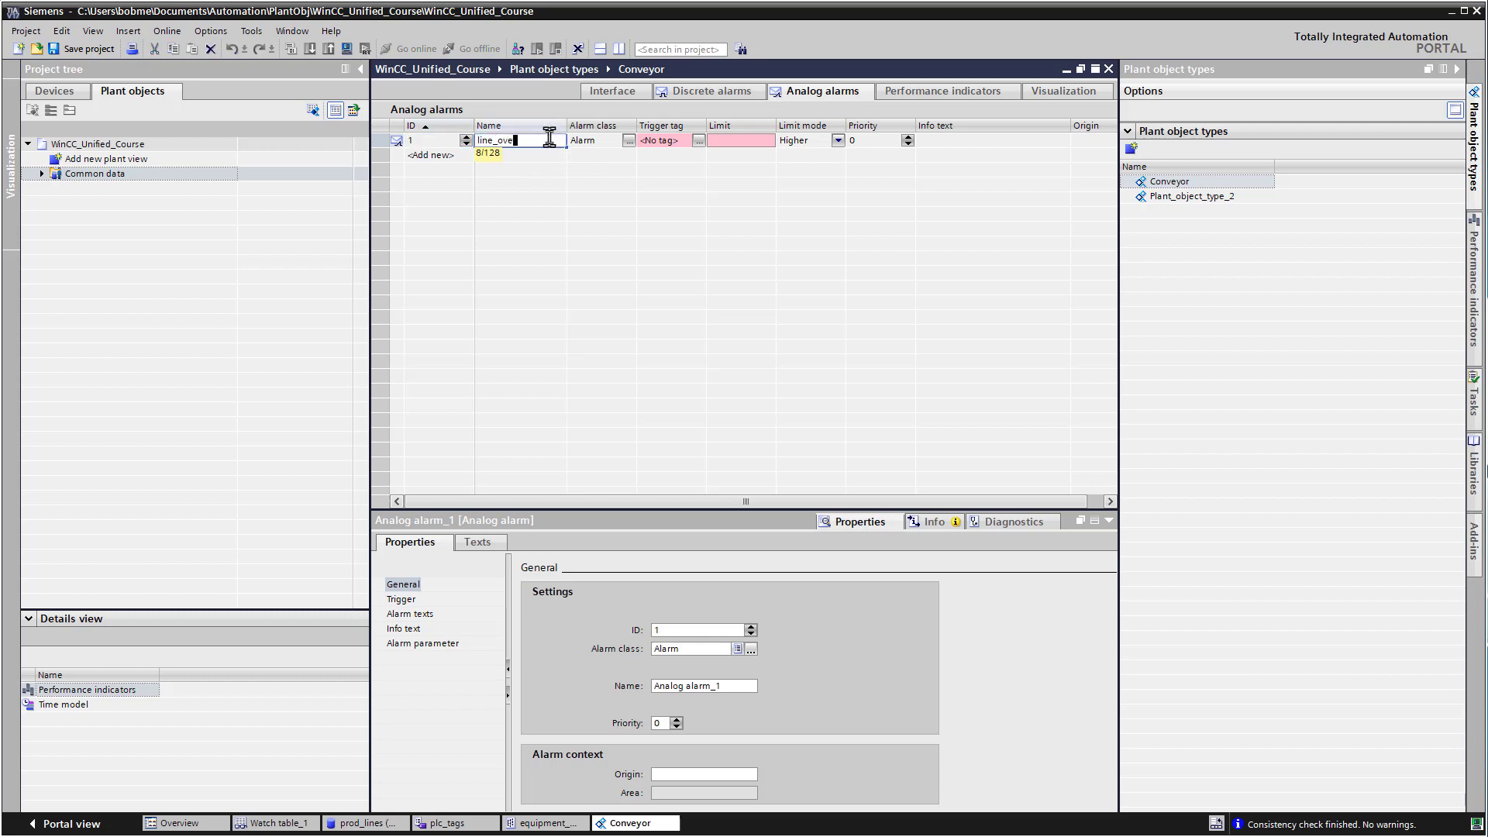
{"action": "type", "text": "rspeed"}
Set the line_overspeed alarm to trigger on the Conveyor's Value tag with a limit of 100 and limit mode Higher
{"action": "left_click", "coordinate": [655, 141]}
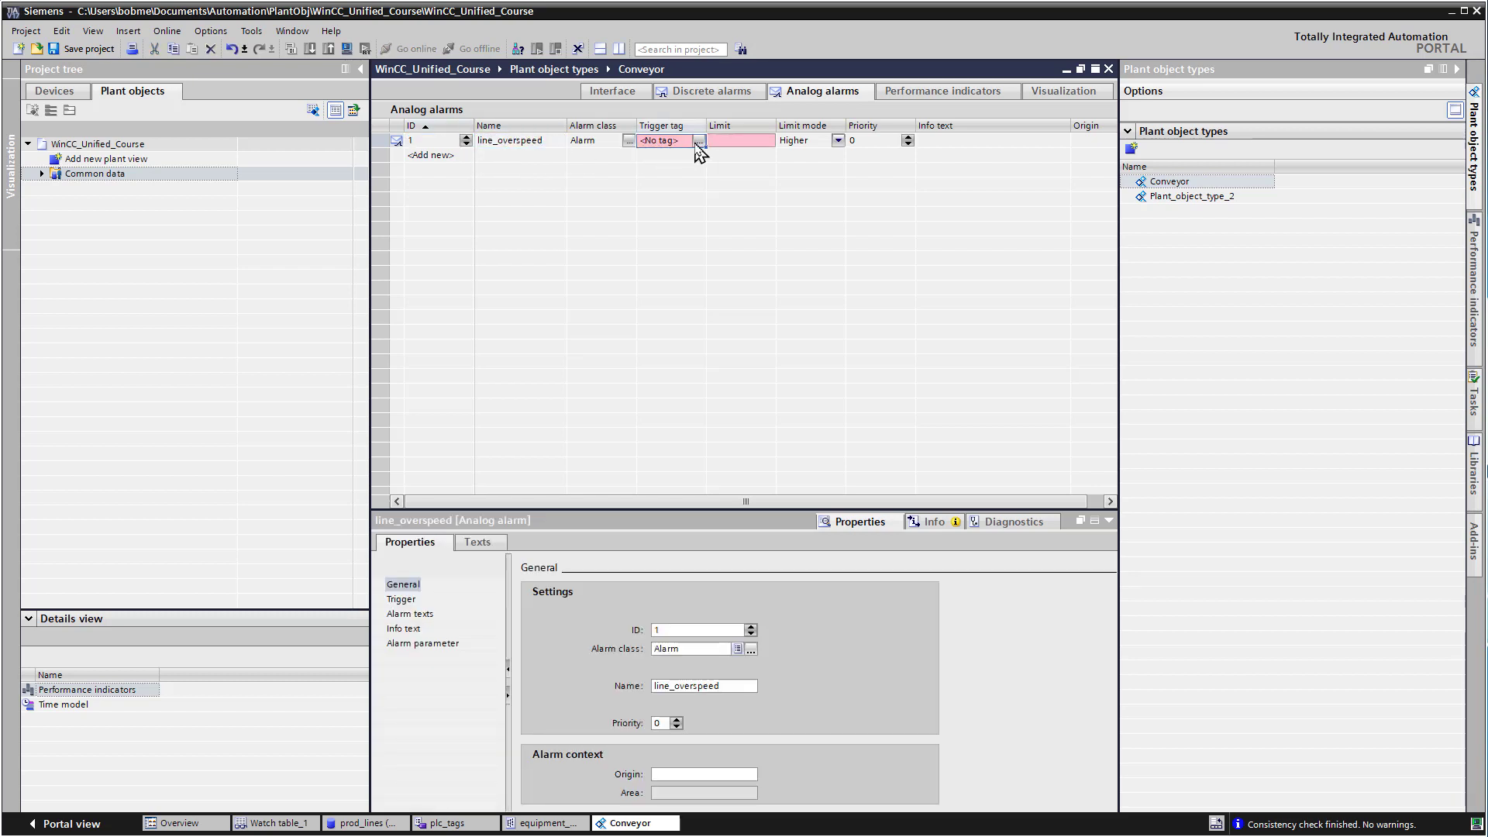
{"action": "left_click", "coordinate": [698, 141]}
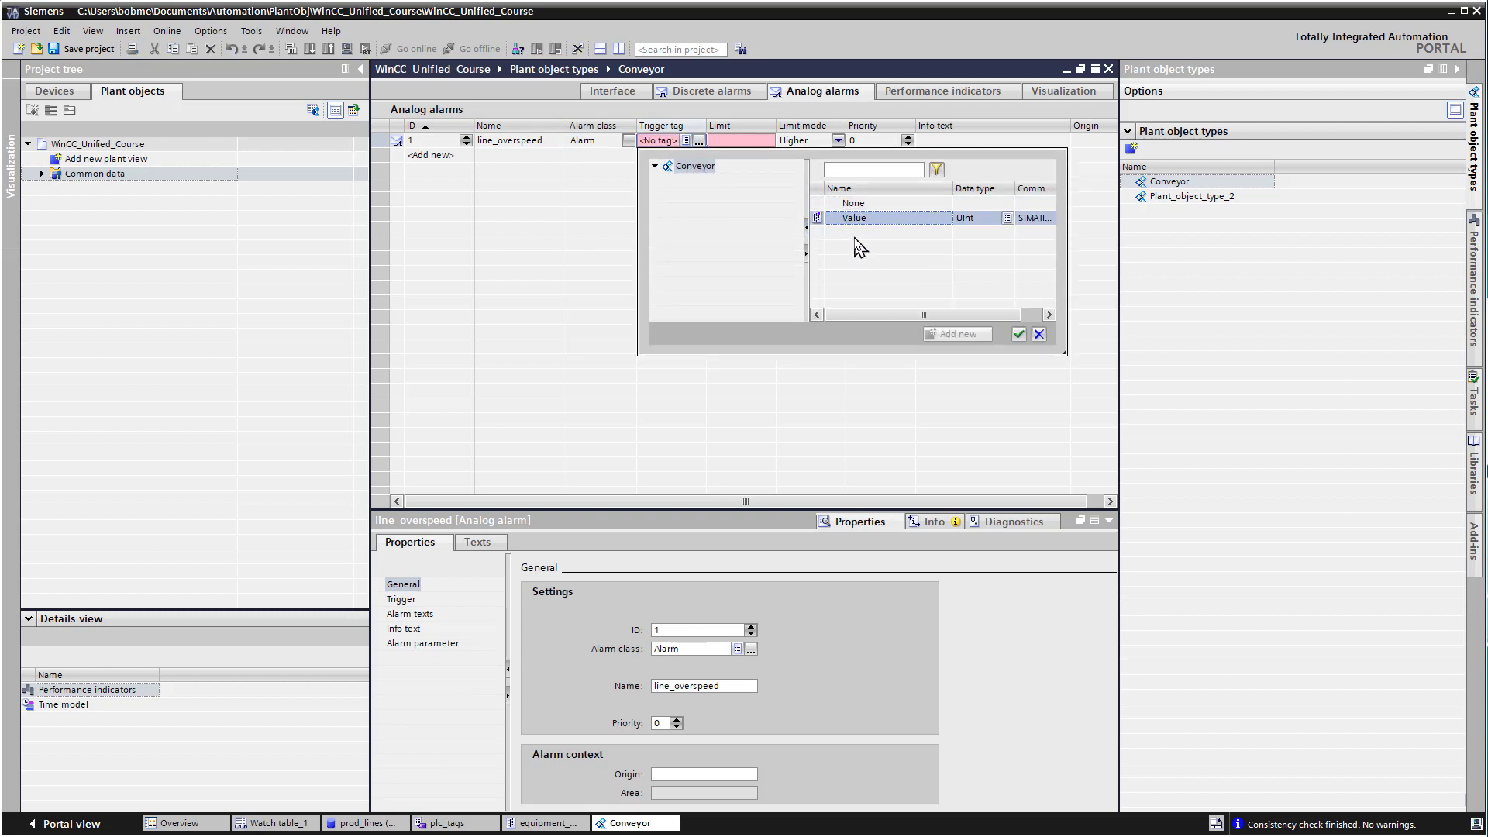
{"action": "double_click", "coordinate": [854, 218]}
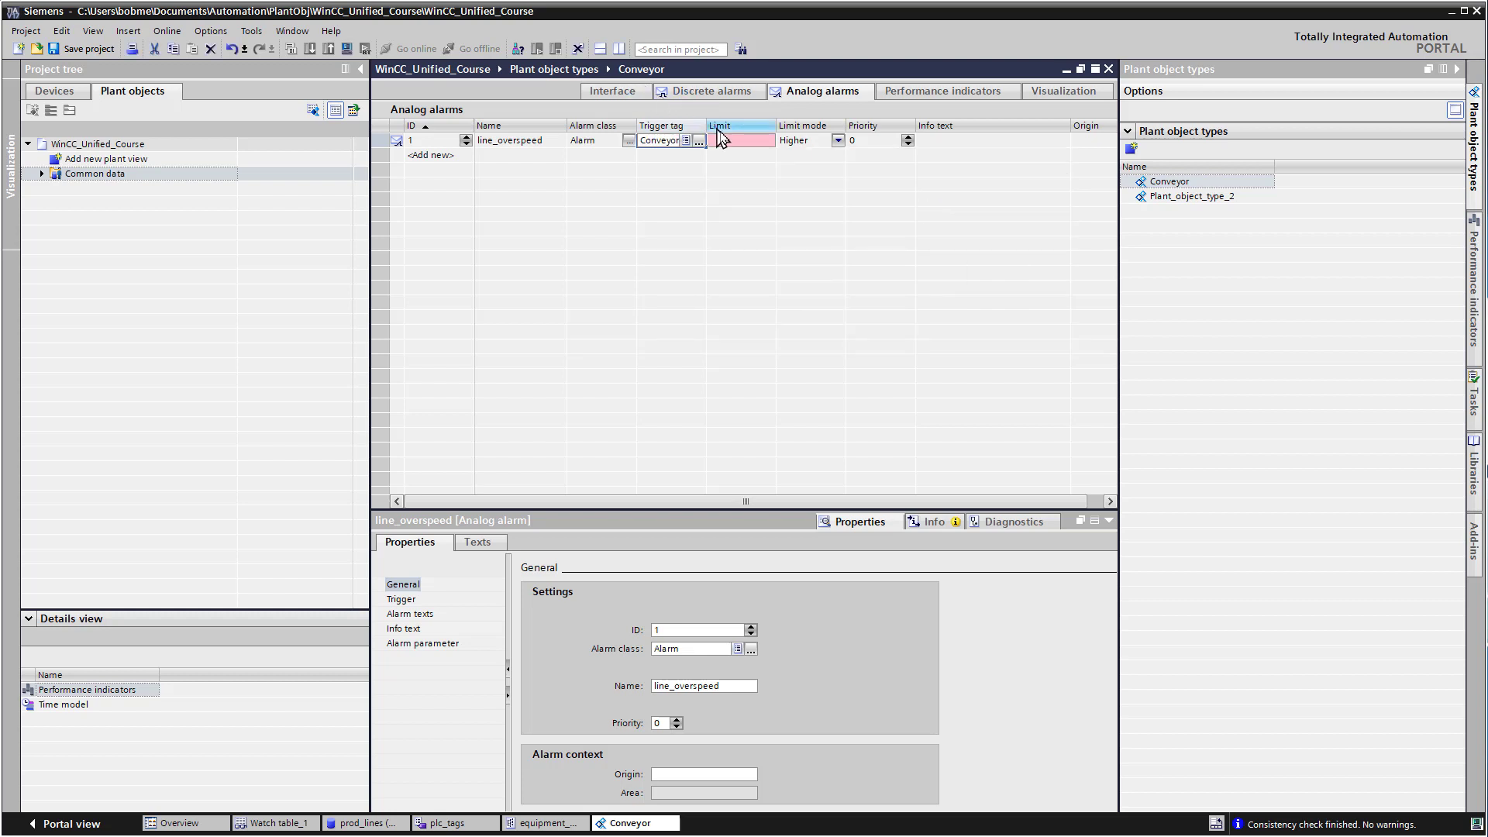
{"action": "left_click", "coordinate": [728, 141]}
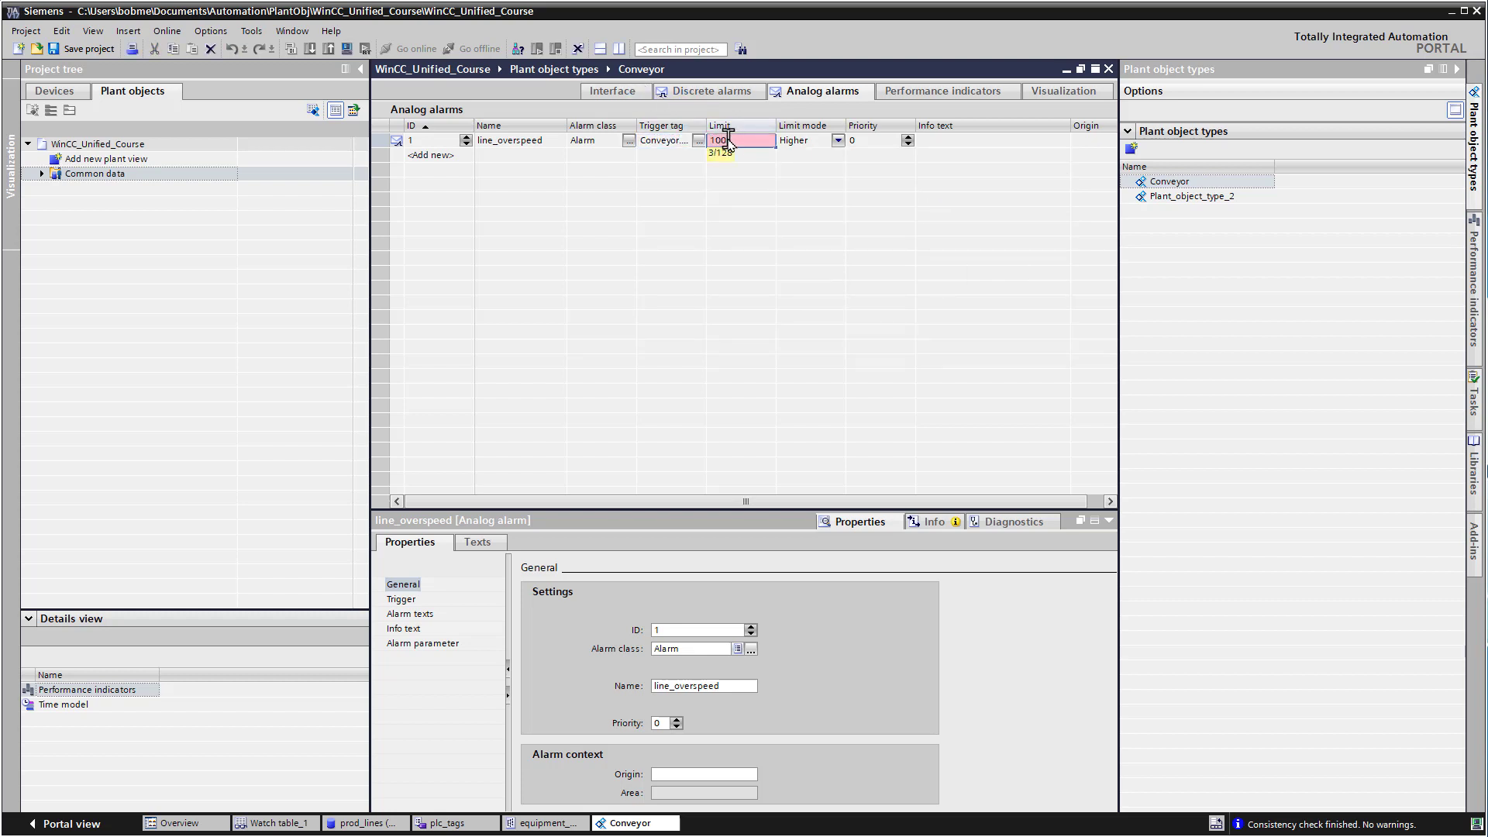
{"action": "left_click", "coordinate": [838, 144]}
{"action": "left_click", "coordinate": [839, 141]}
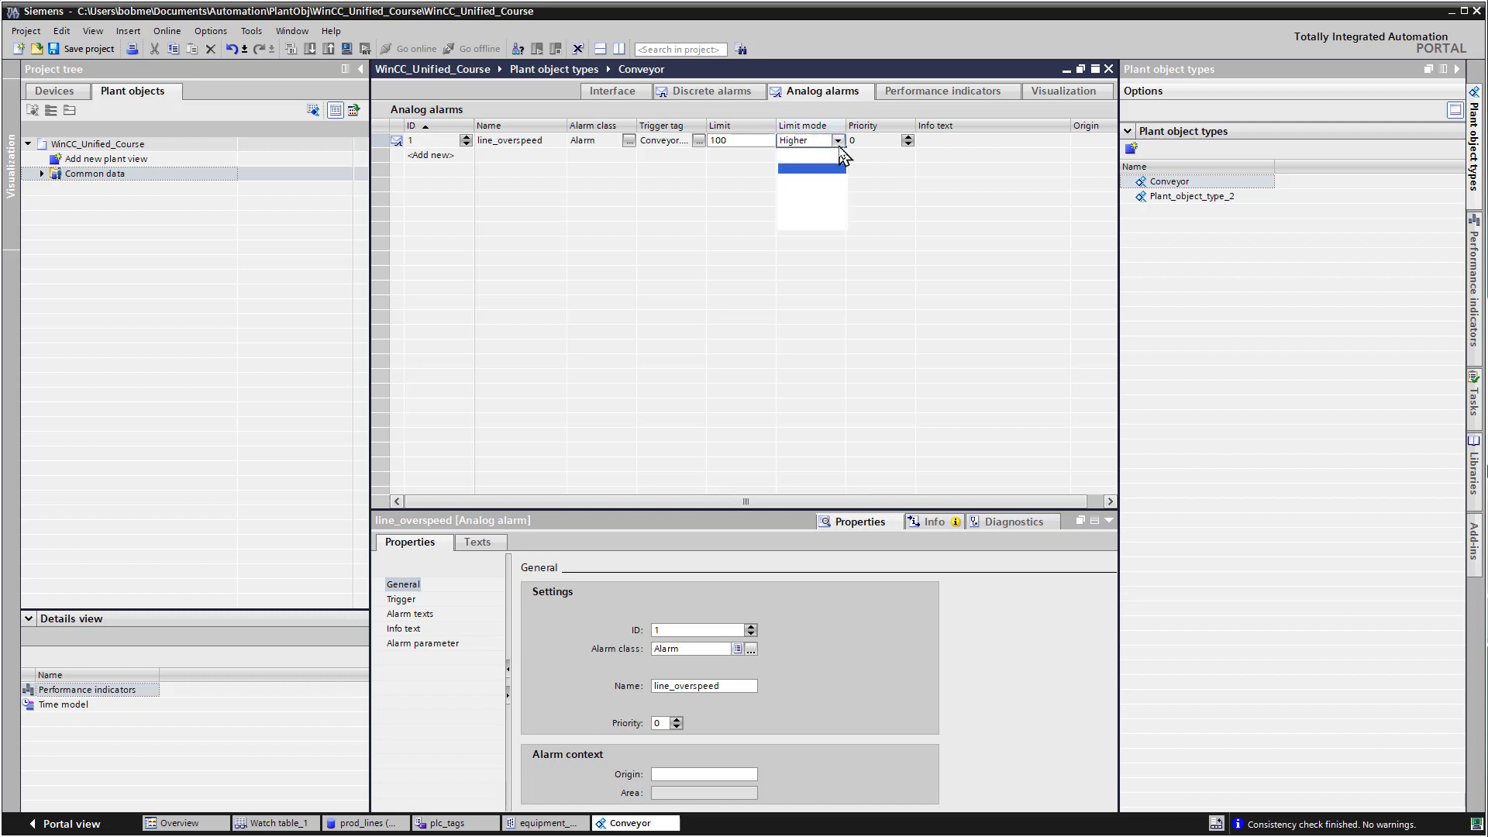
{"action": "left_click", "coordinate": [847, 173]}
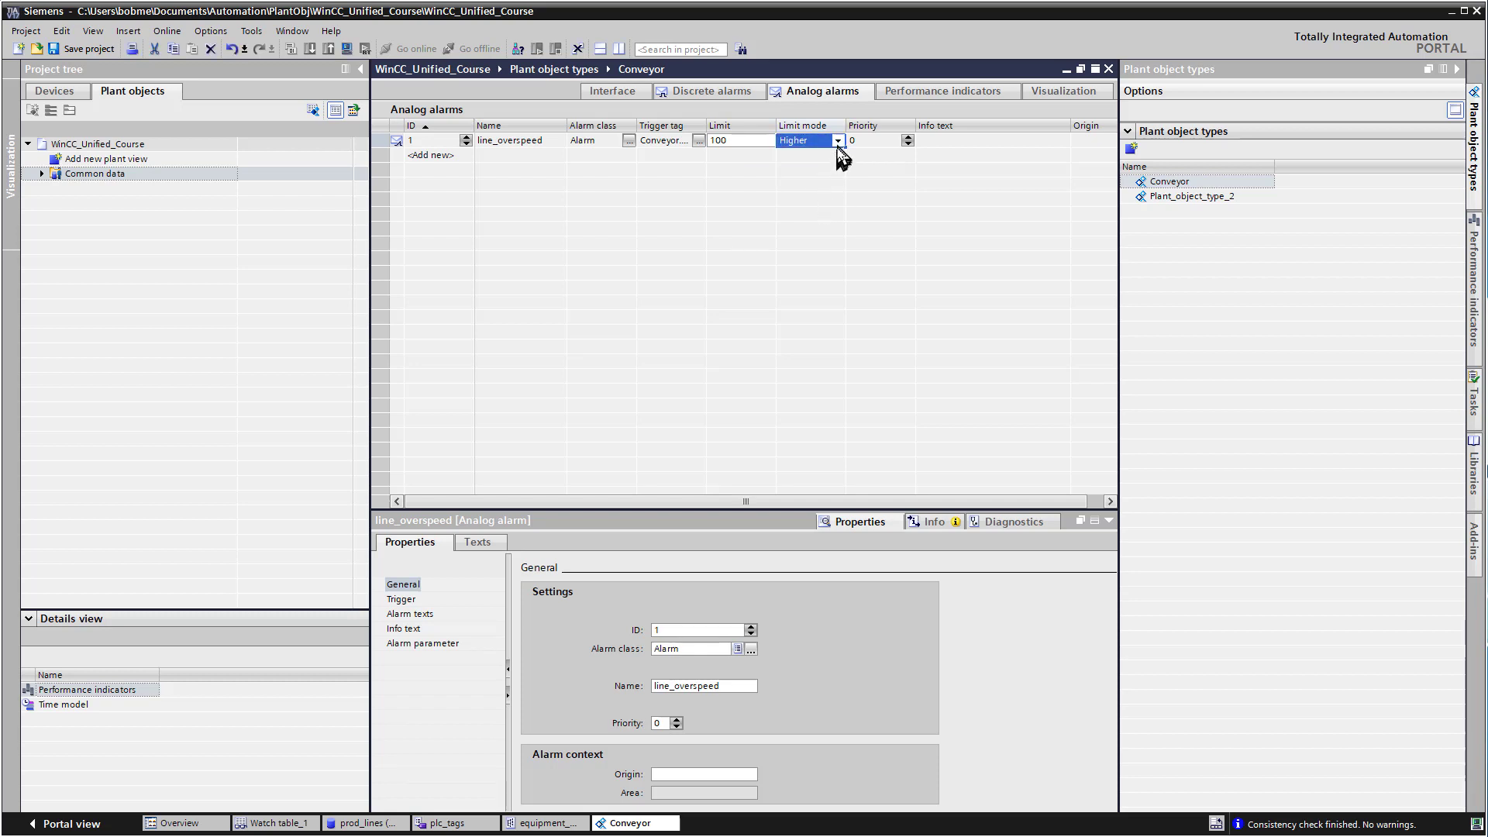
{"action": "left_click", "coordinate": [838, 141]}
Enter "slow the line down" as the info text of the line_overspeed alarm
{"action": "left_click", "coordinate": [921, 142]}
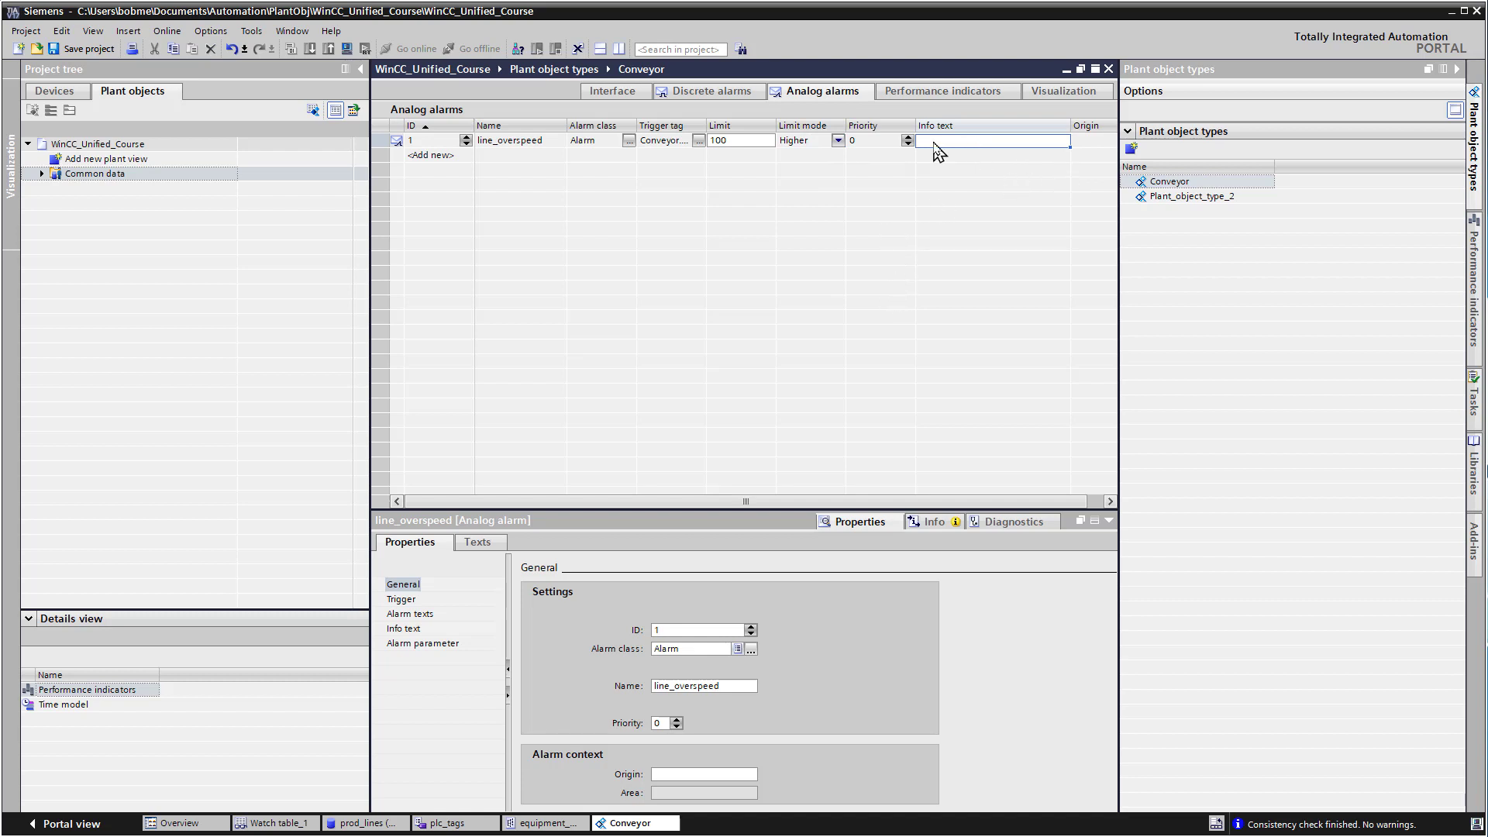
{"action": "left_click", "coordinate": [930, 141]}
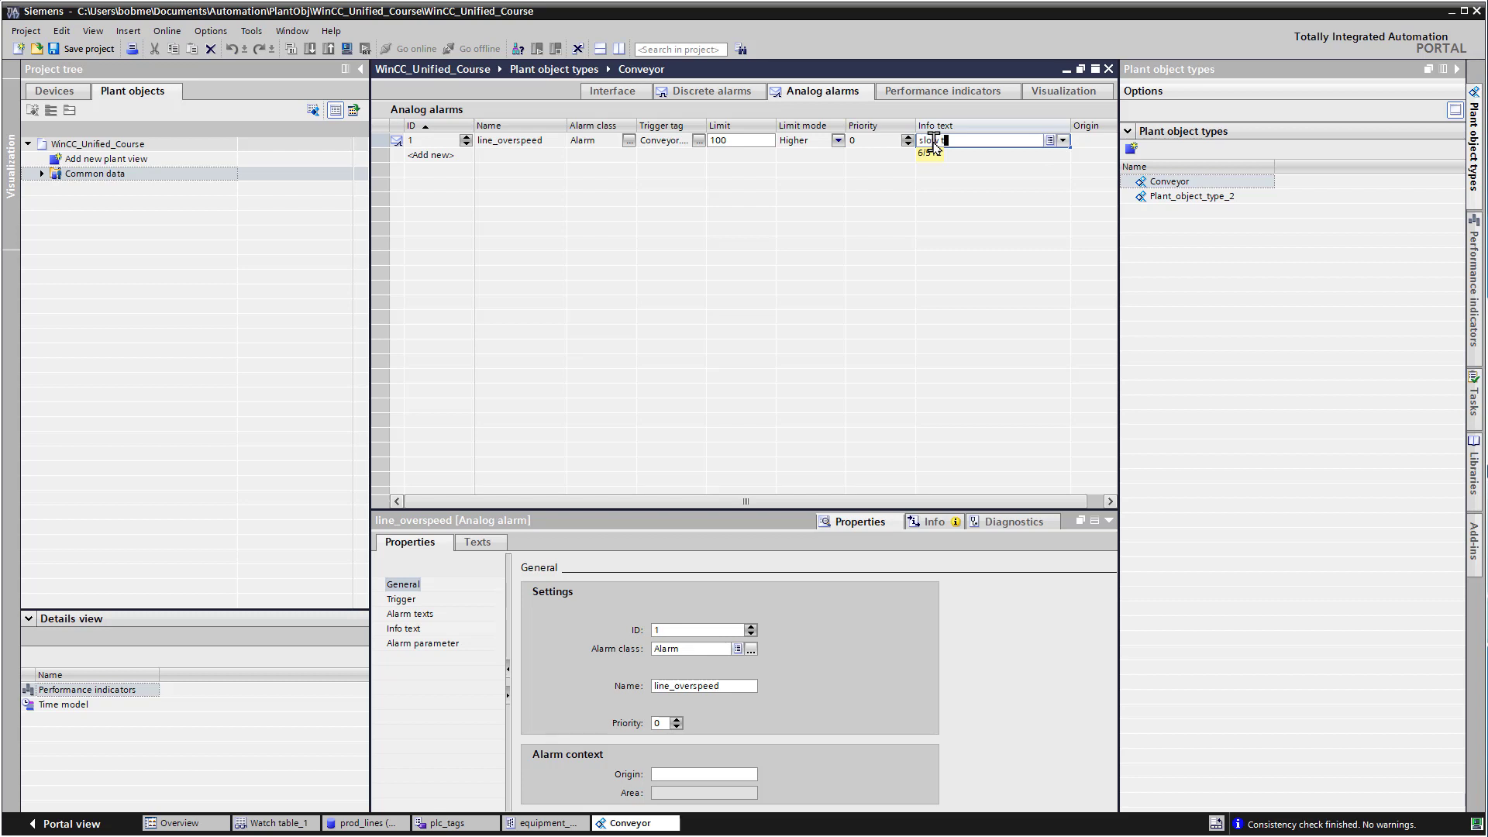
{"action": "type", "text": "slow the line down"}
{"action": "key", "text": "Return"}
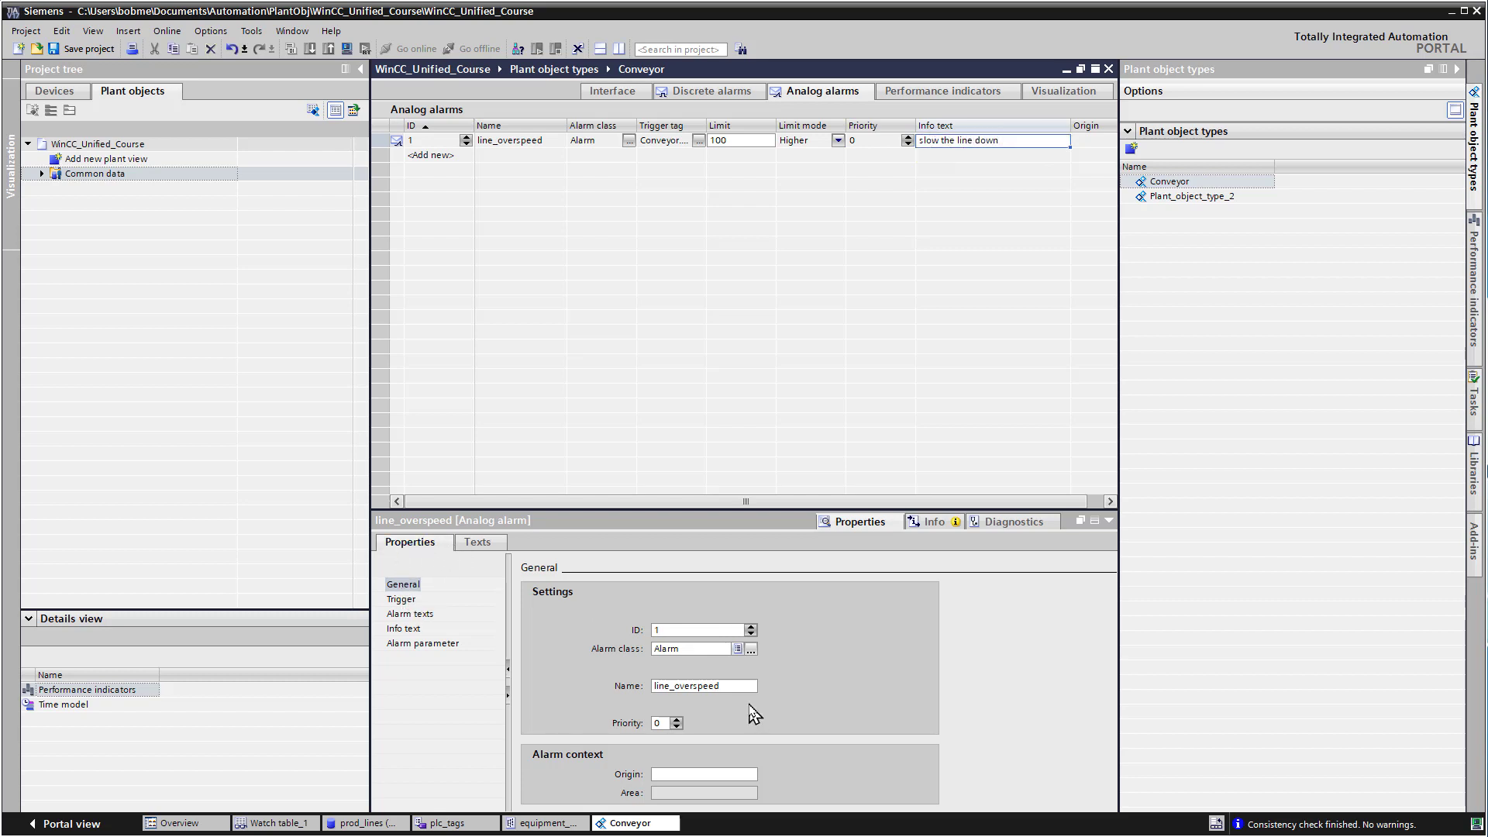
Set the line_overspeed alarm text to "line is going too fast!" and review its info text, parameter and trigger settings
{"action": "left_click_drag", "start_coordinate": [863, 510], "coordinate": [857, 343]}
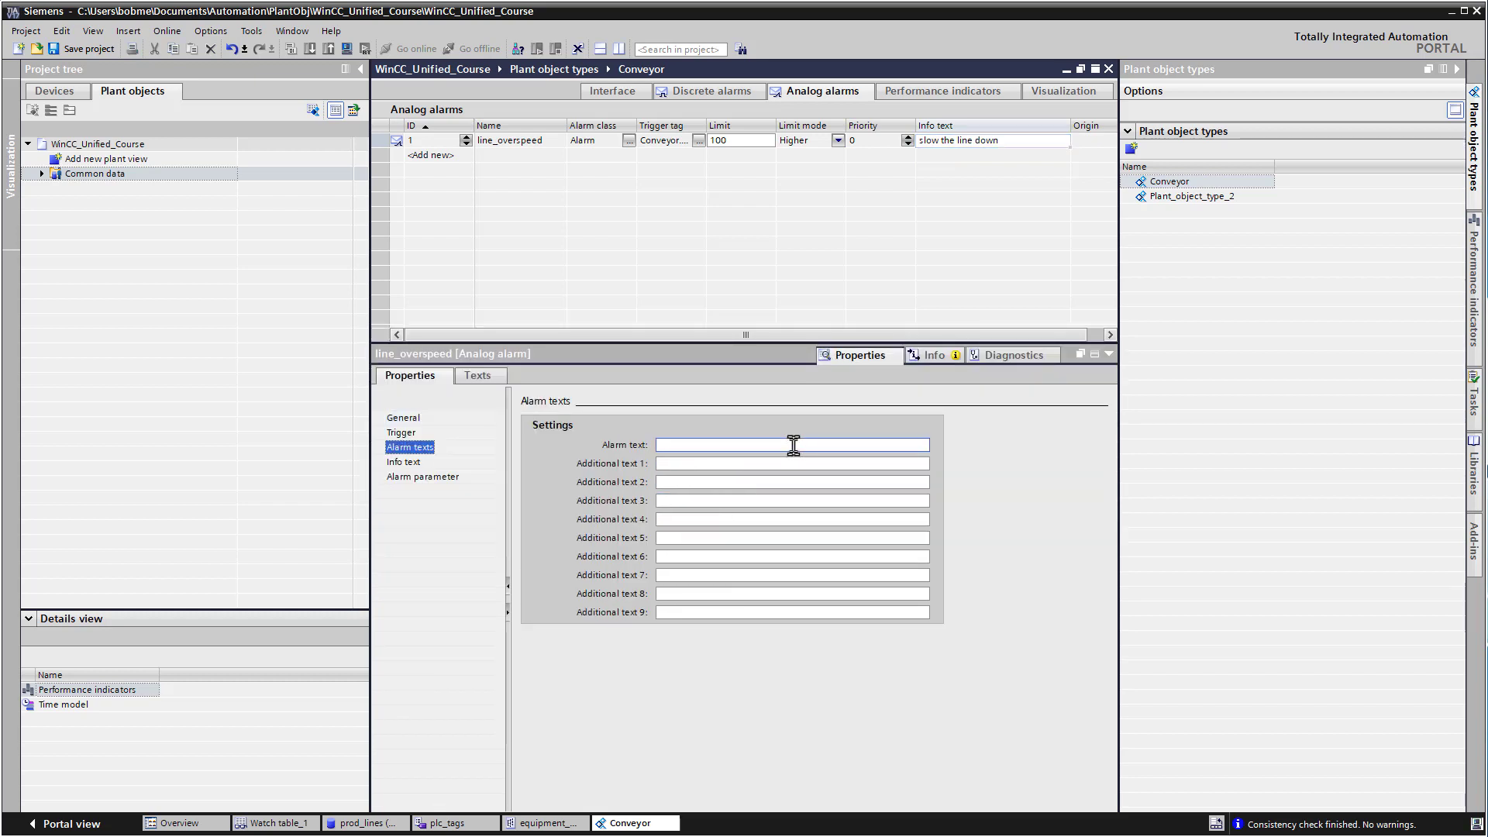
{"action": "left_click", "coordinate": [794, 444]}
{"action": "type", "text": "line "}
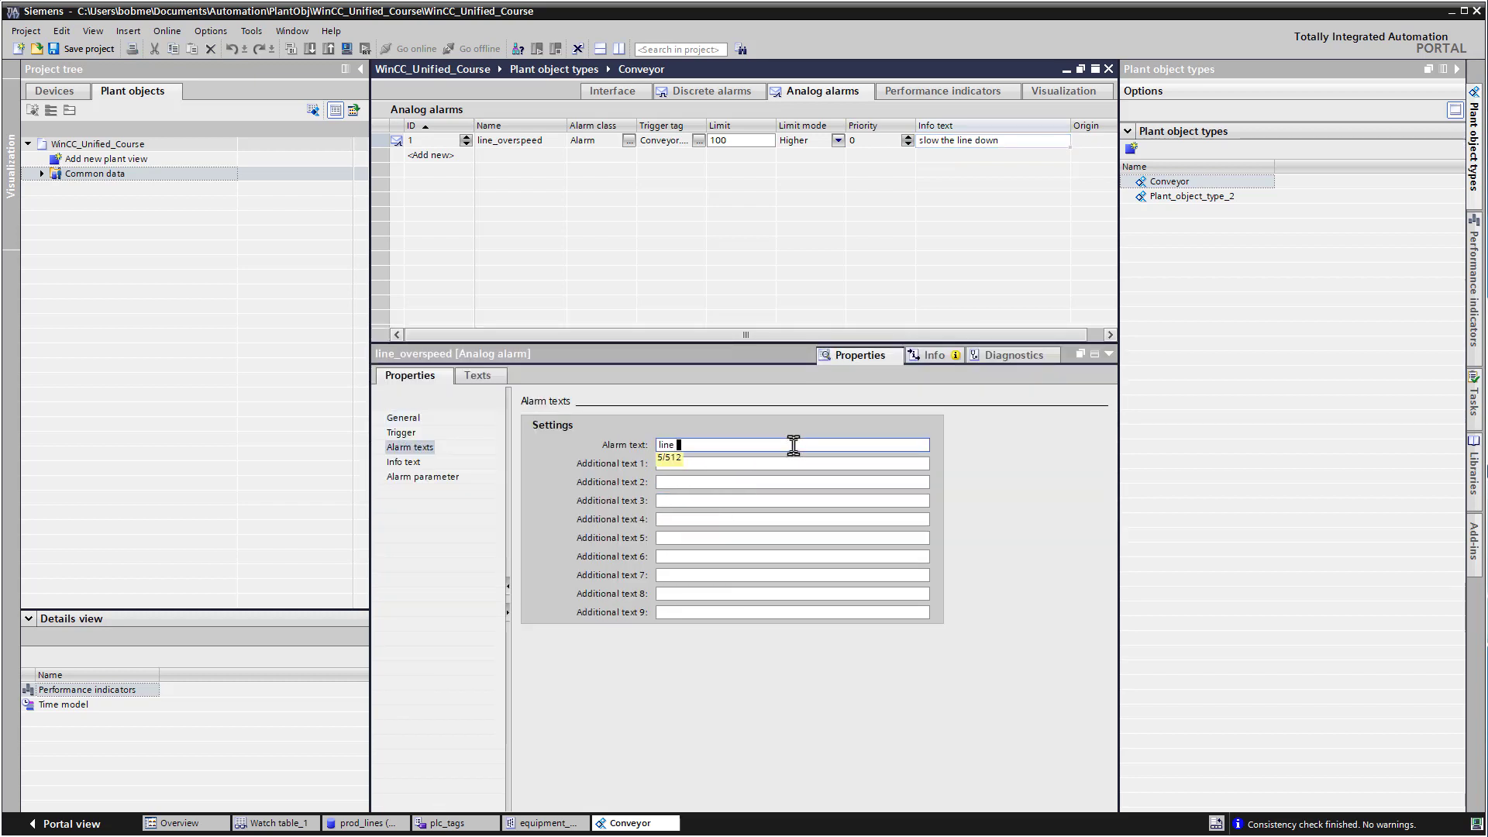
{"action": "type", "text": "is going too fast!"}
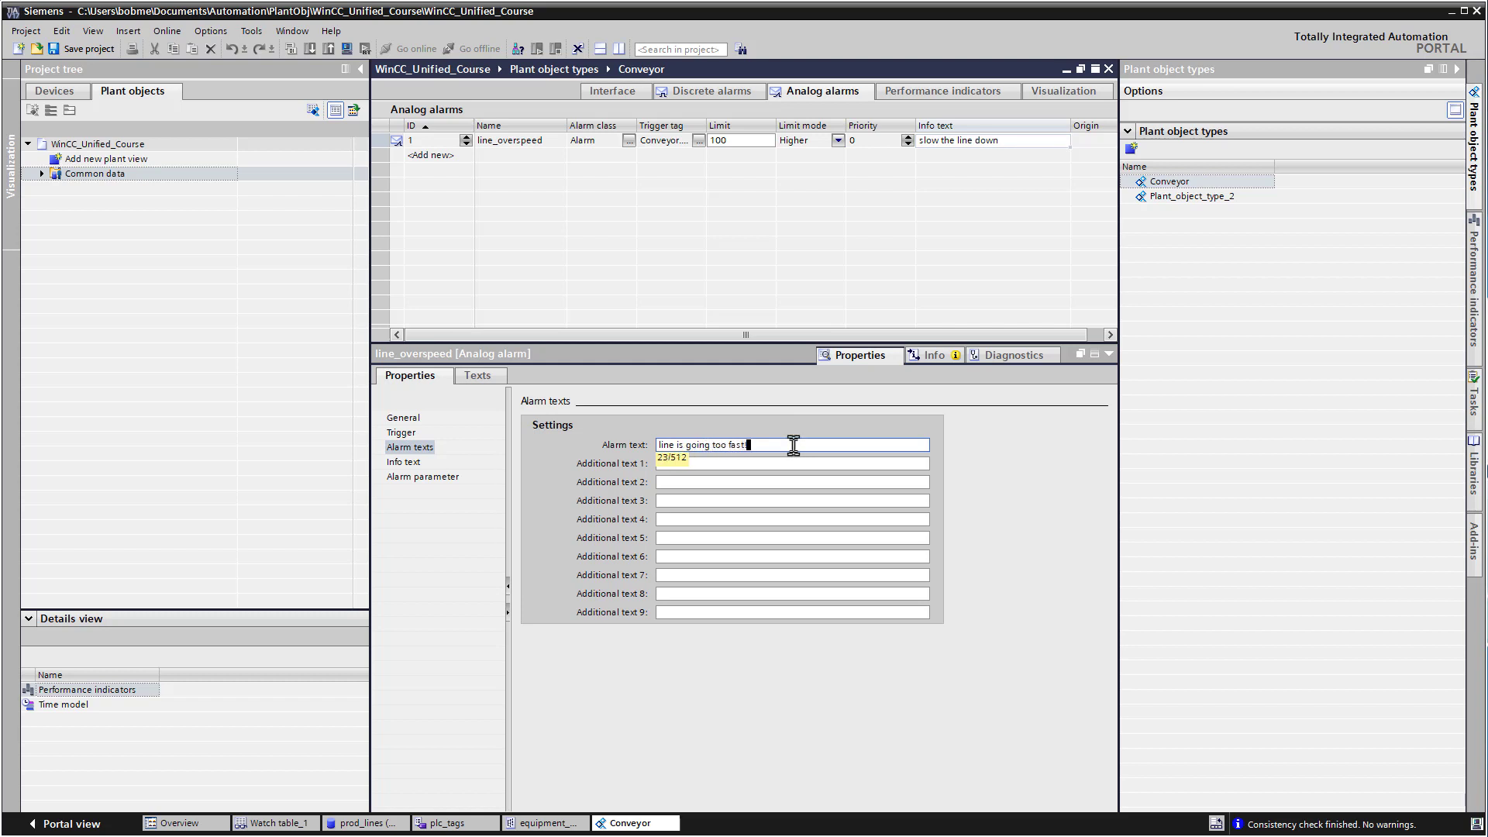
{"action": "left_click", "coordinate": [779, 465]}
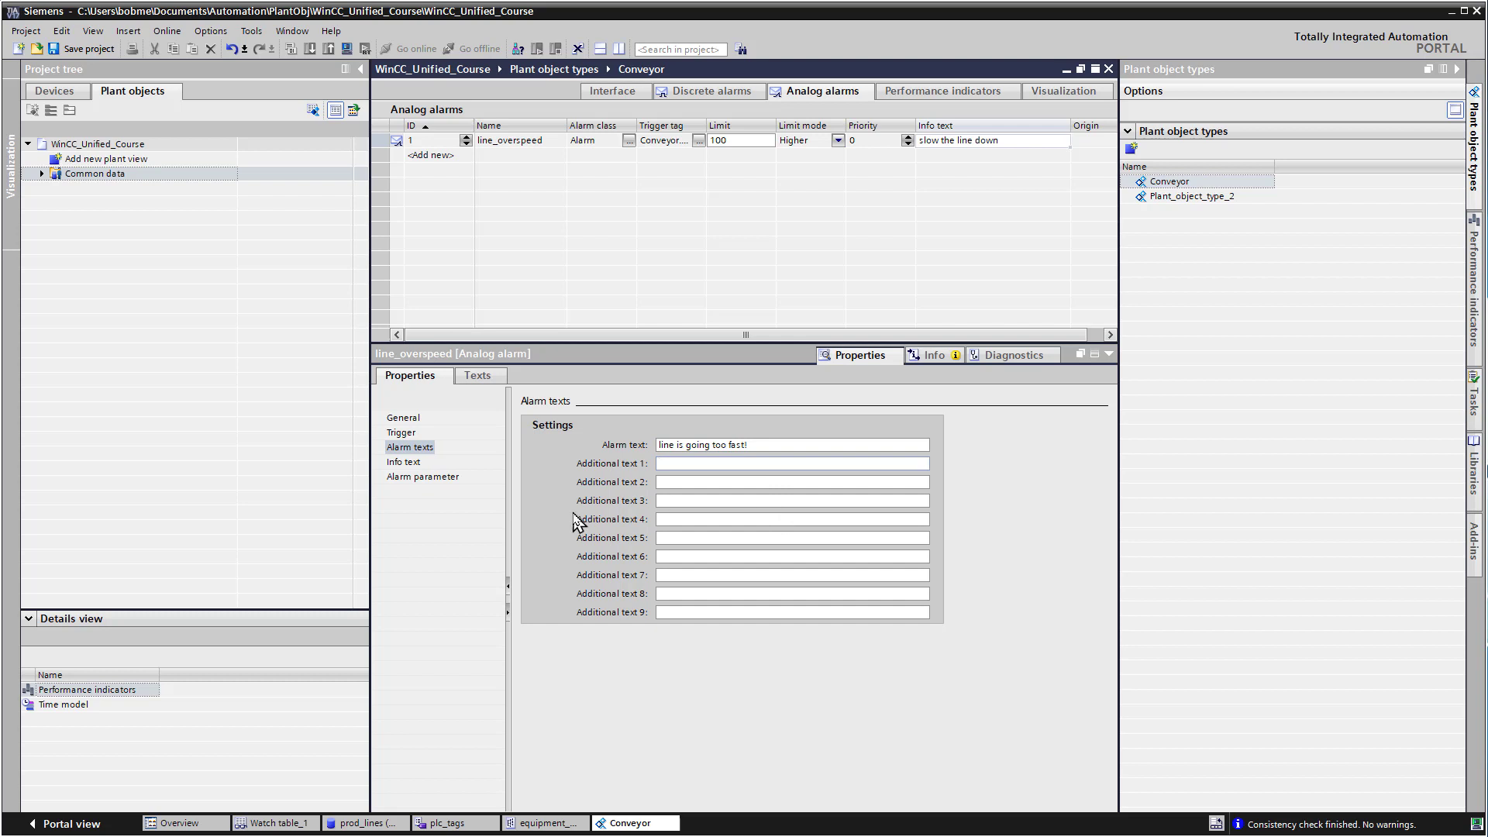
{"action": "left_click", "coordinate": [409, 465]}
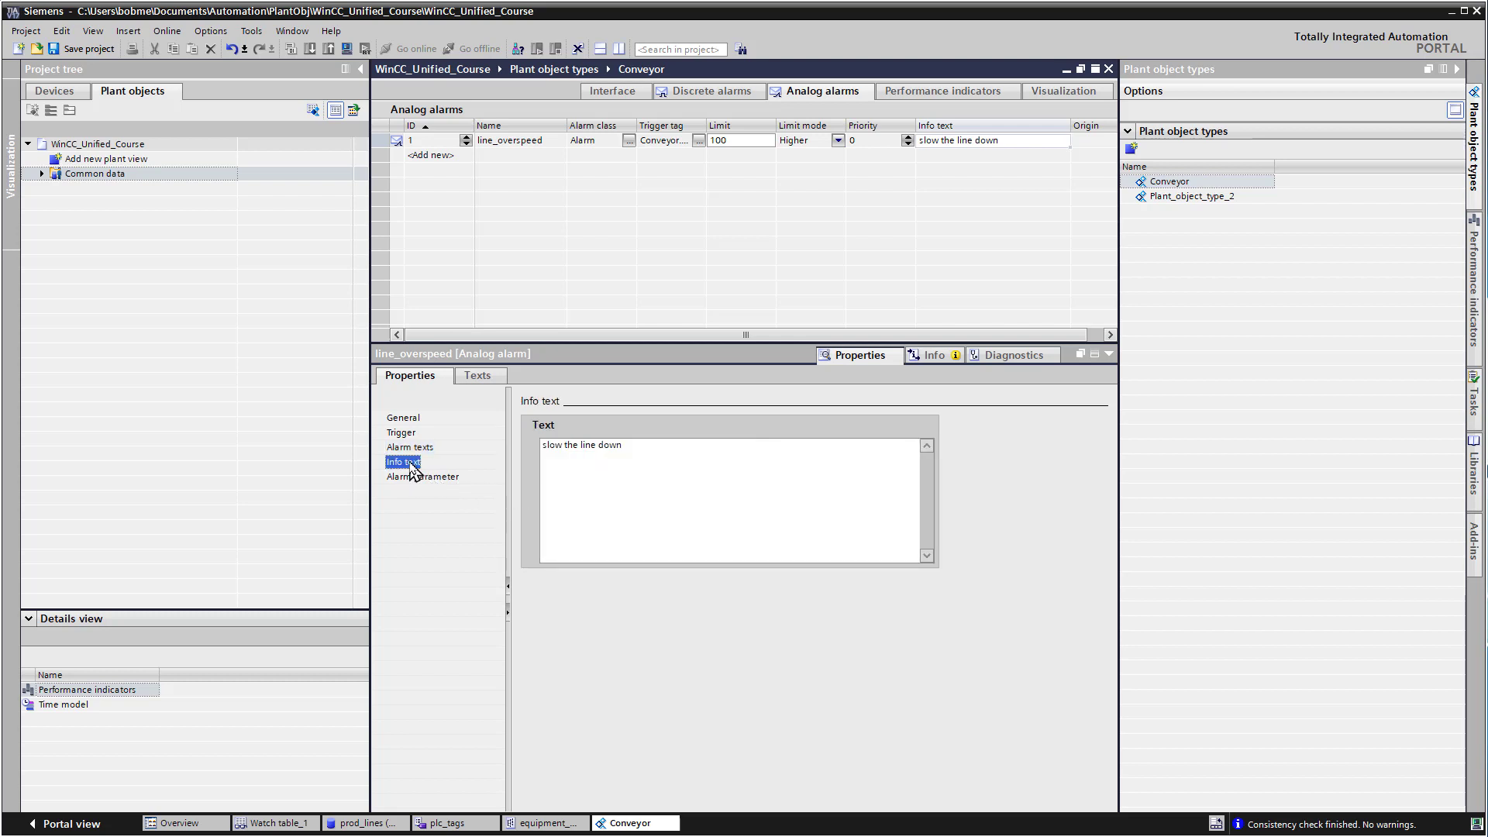
{"action": "left_click", "coordinate": [415, 476]}
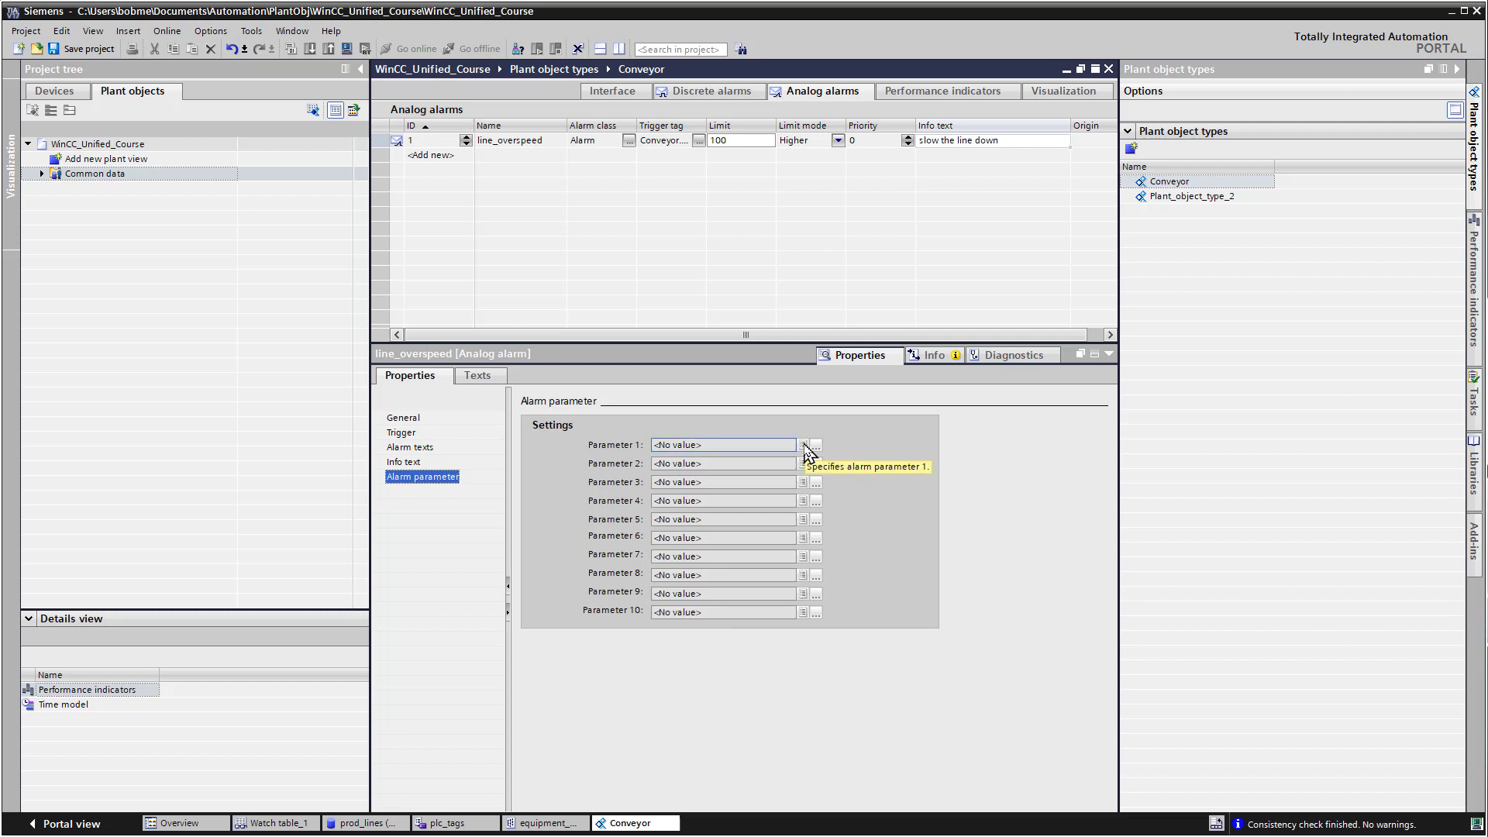
{"action": "left_click", "coordinate": [397, 433]}
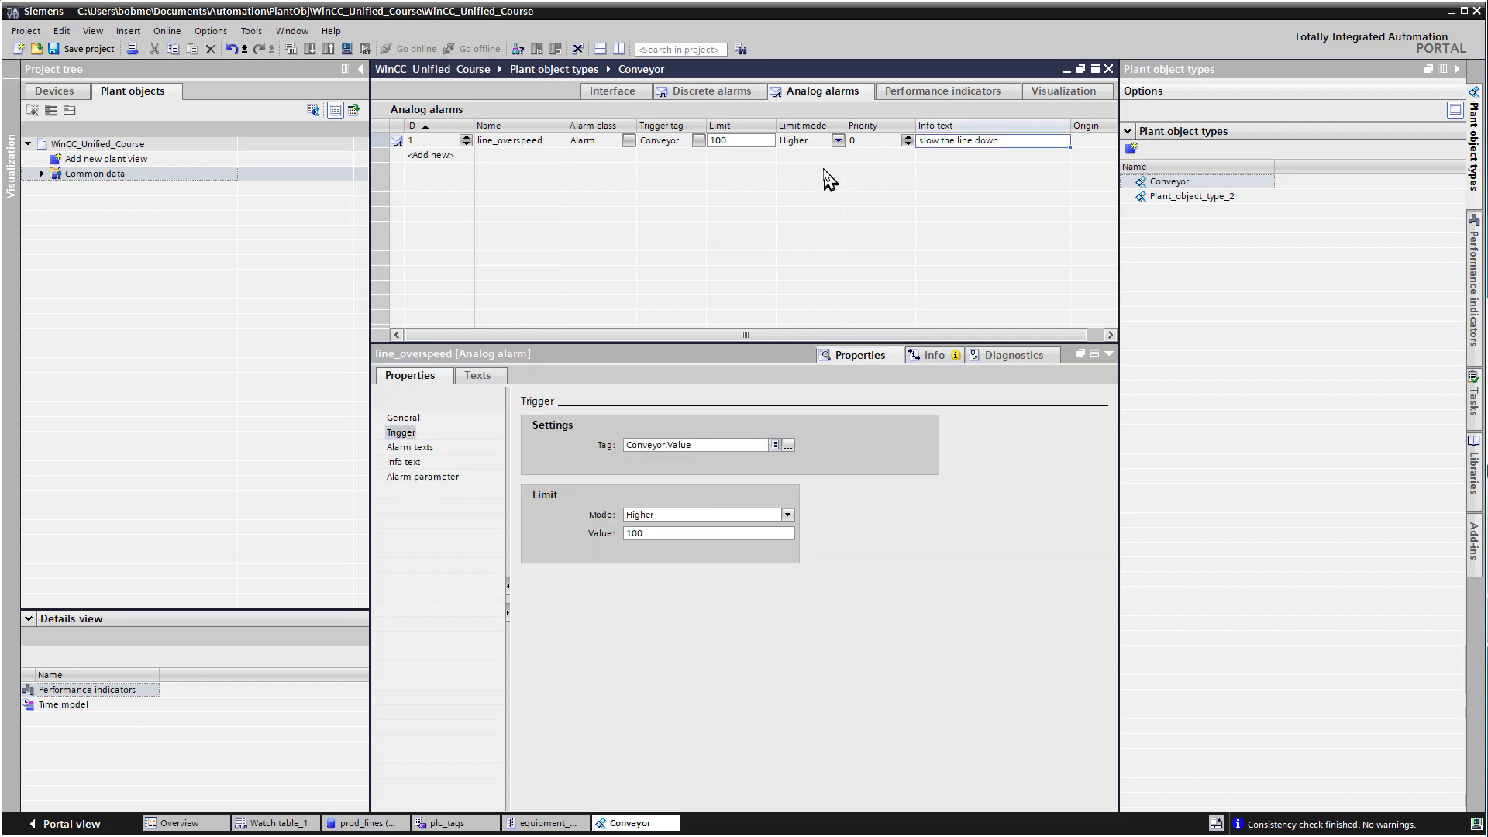
Add the Coveyor V 0.0.2 faceplate from the project library to the Conveyor type's visualization, expand its interface, and save the project
{"action": "left_click", "coordinate": [1059, 93]}
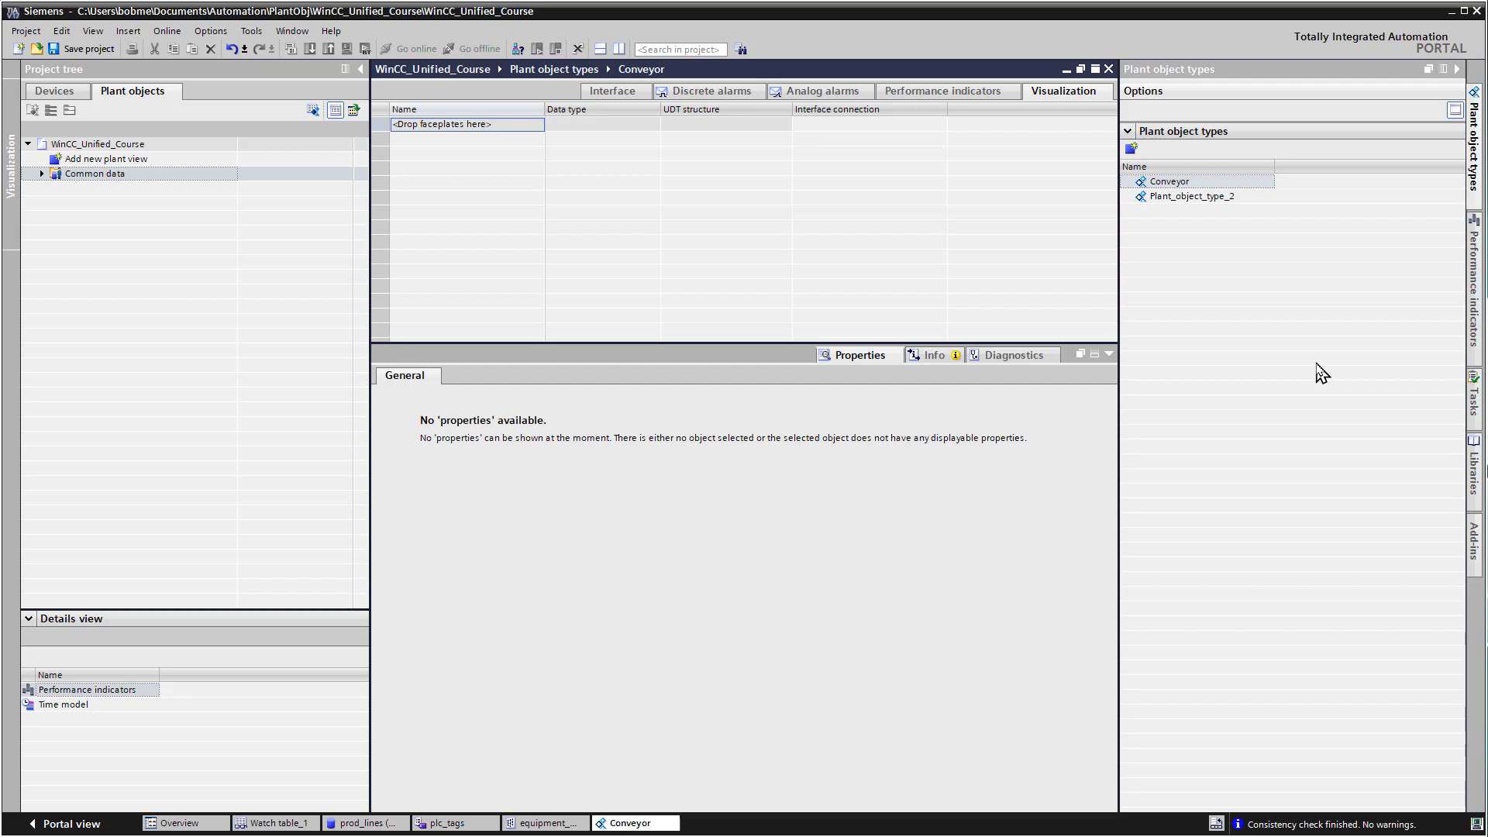
{"action": "left_click", "coordinate": [1473, 477]}
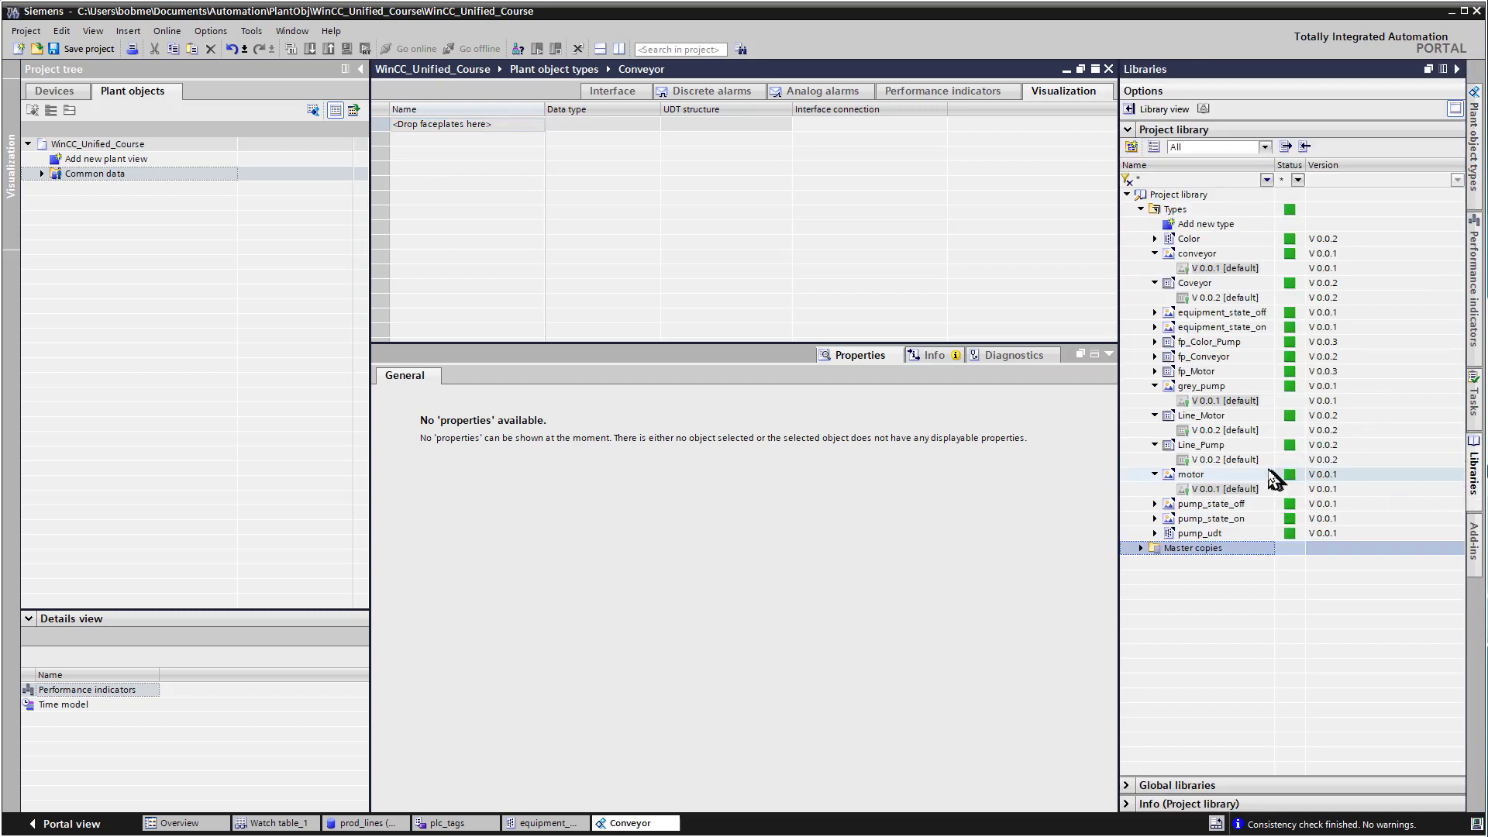
{"action": "left_click_drag", "start_coordinate": [1214, 307], "coordinate": [439, 136]}
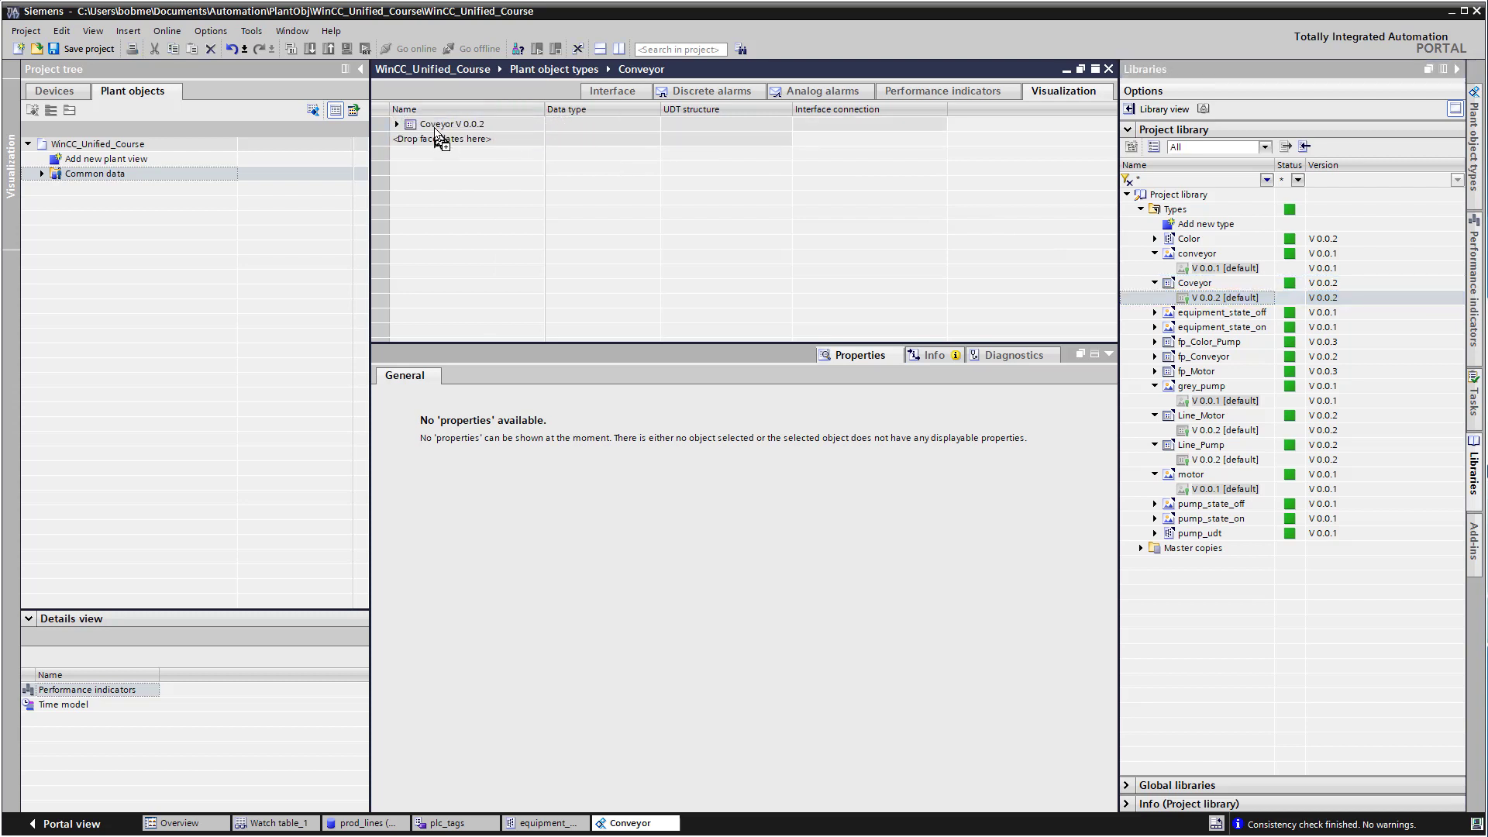
{"action": "left_click", "coordinate": [392, 128]}
{"action": "left_click", "coordinate": [395, 124]}
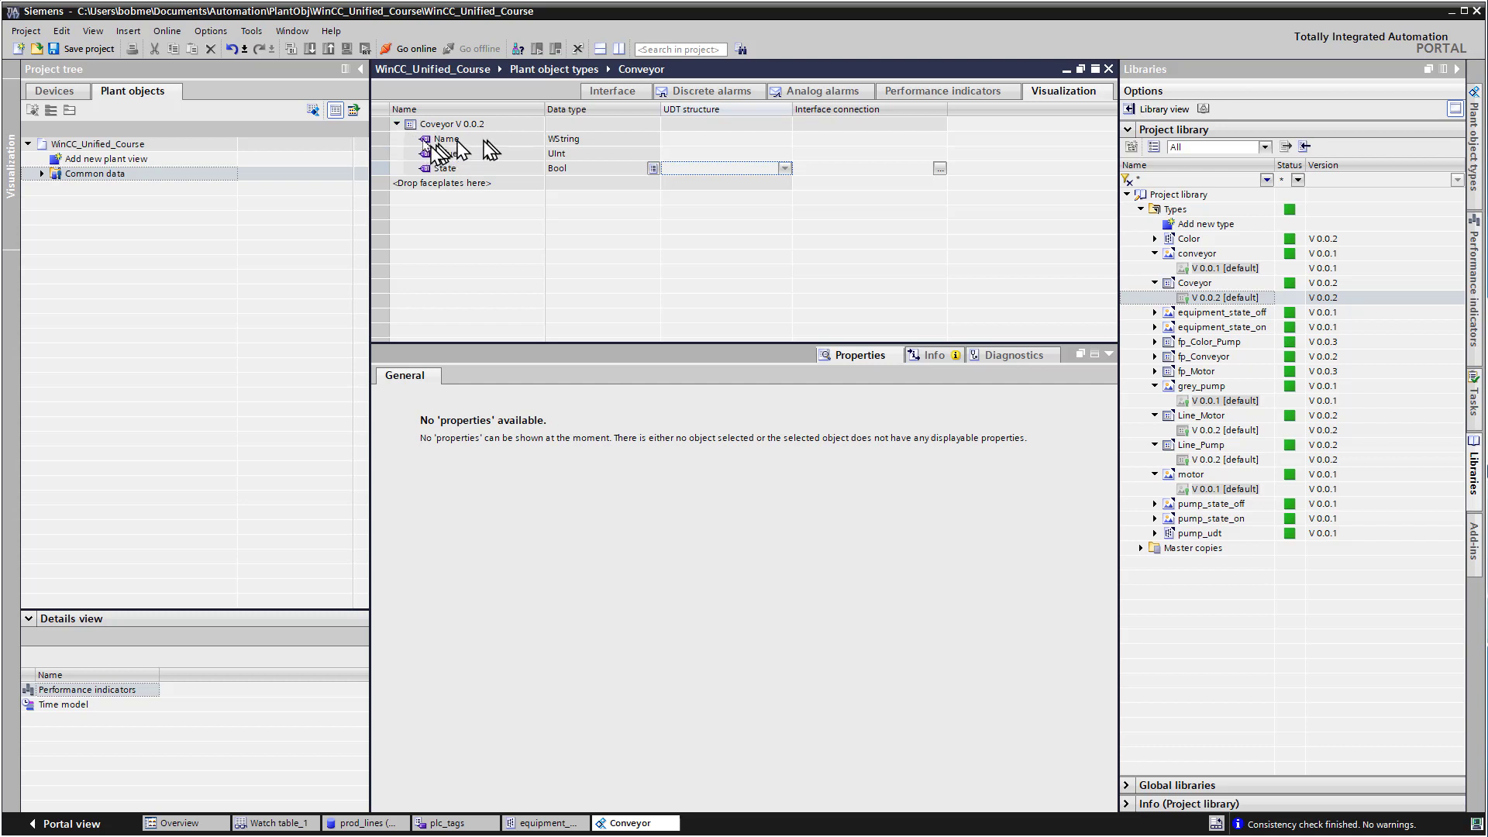
{"action": "left_click", "coordinate": [87, 49]}
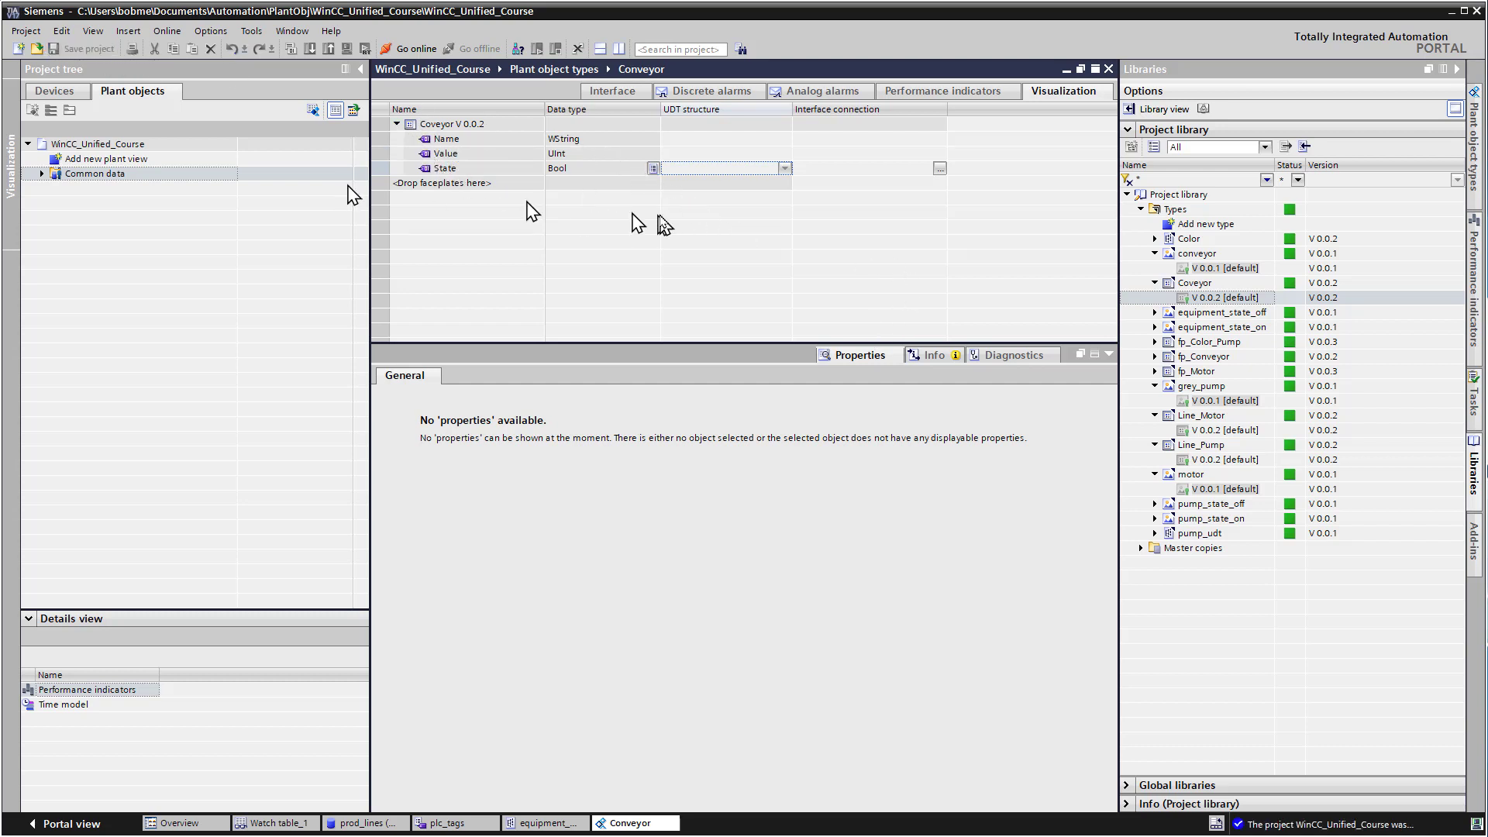
Add a new plant view to the project's plant objects and rename it "lines view"
{"action": "left_click", "coordinate": [158, 94]}
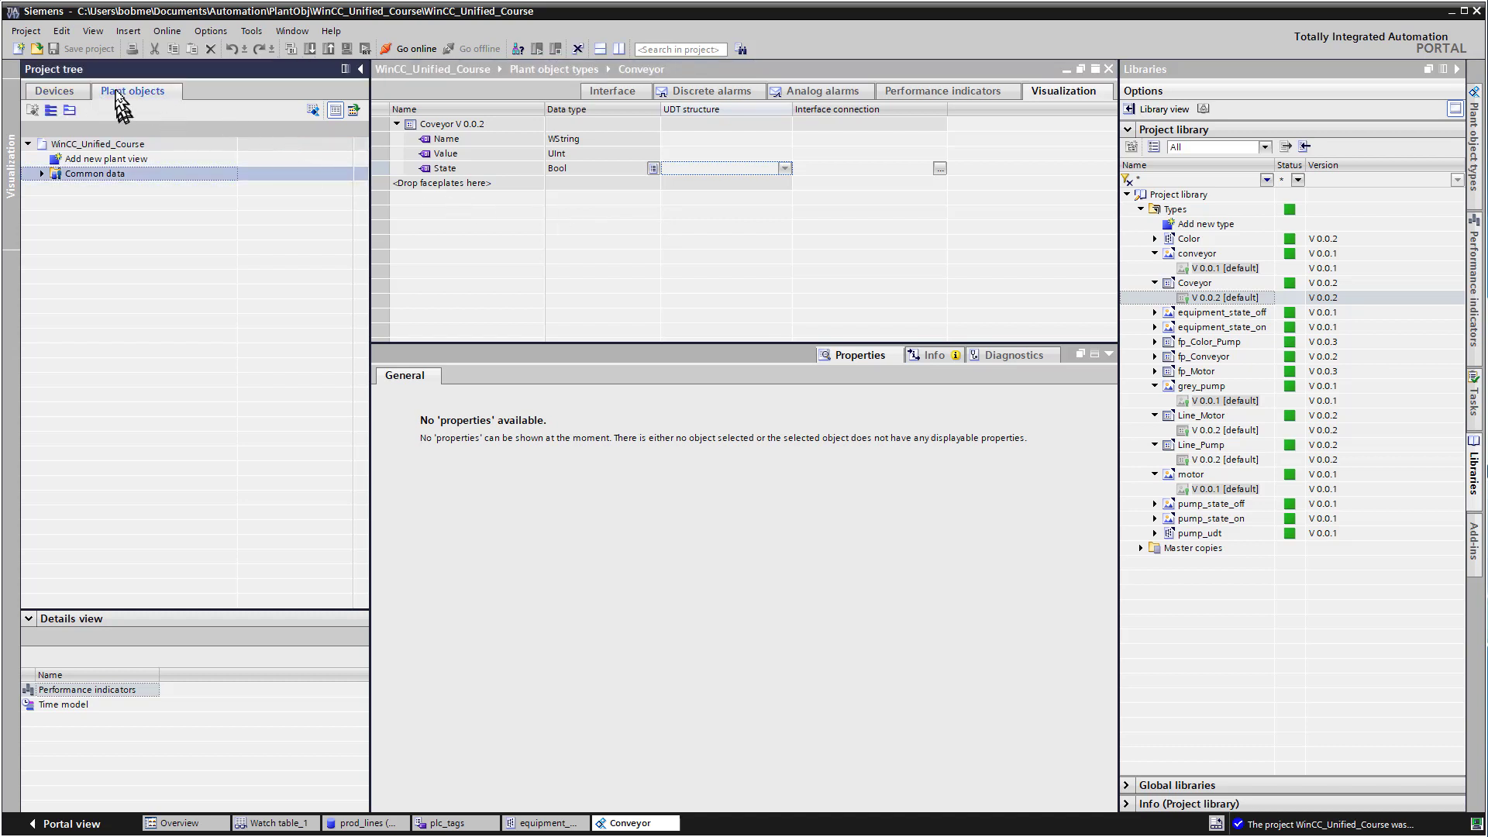
{"action": "double_click", "coordinate": [131, 161]}
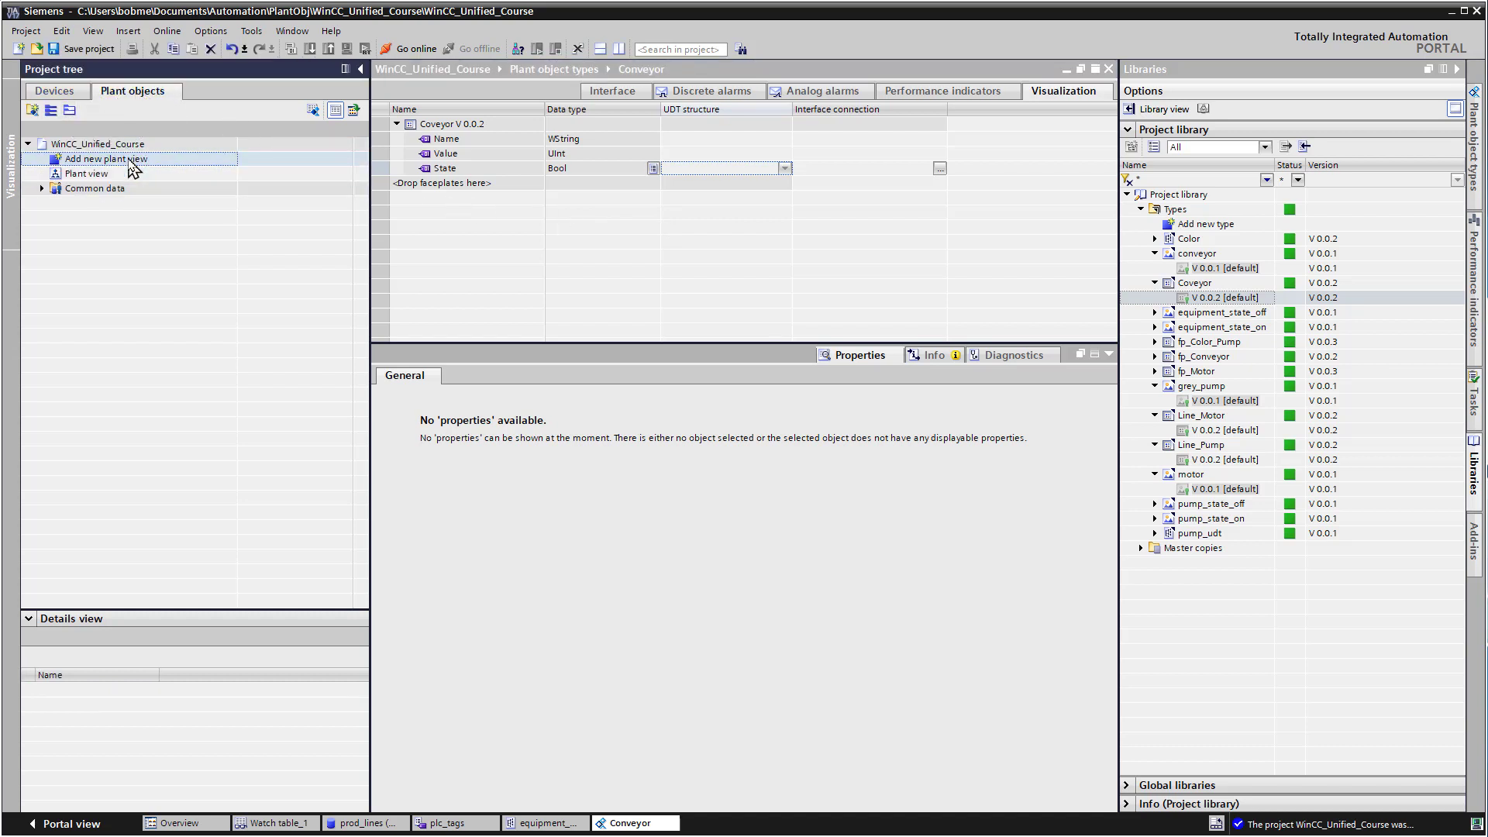
{"action": "right_click", "coordinate": [94, 173]}
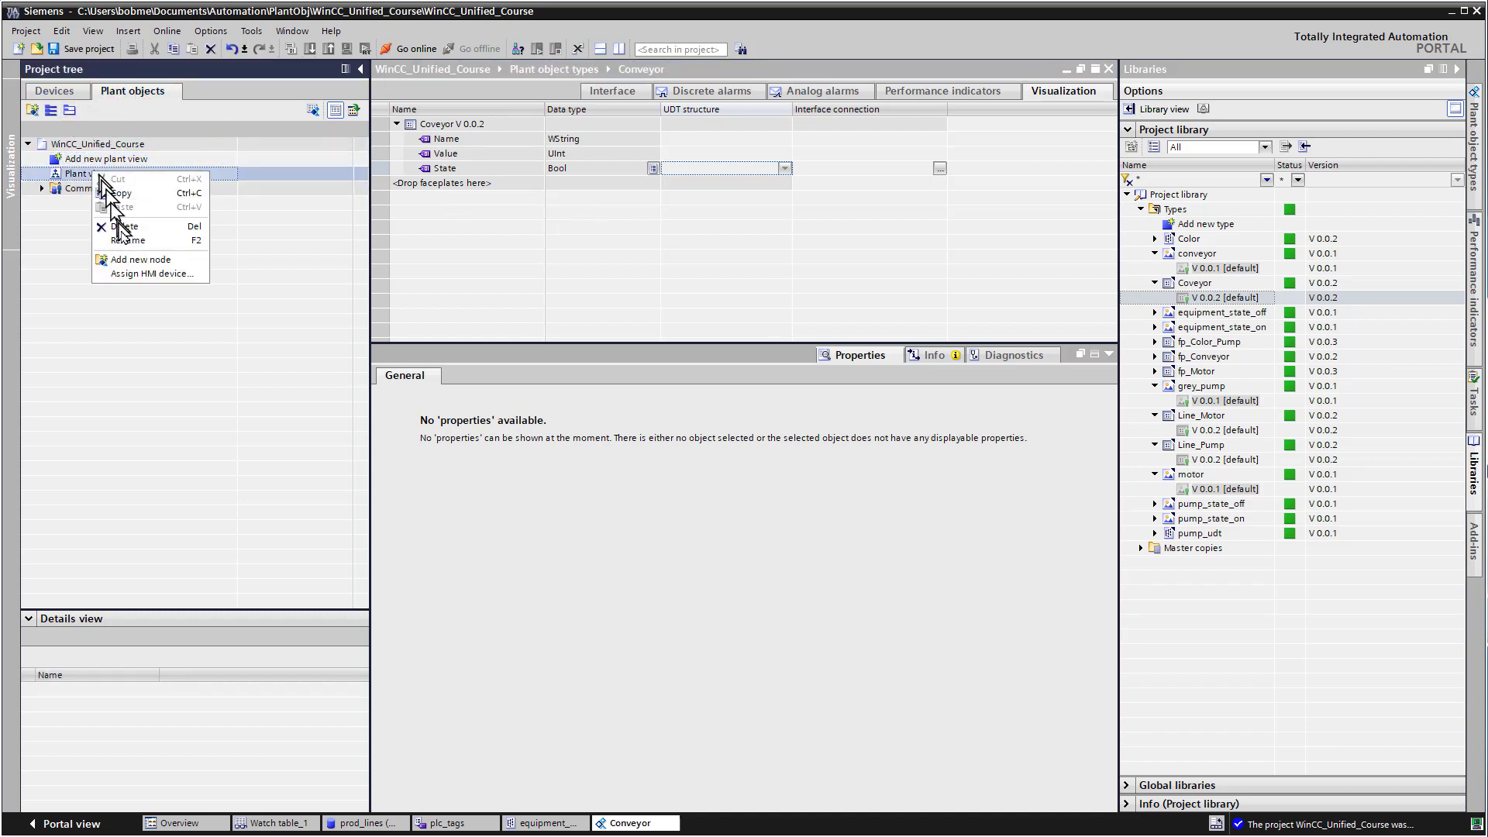
{"action": "left_click", "coordinate": [127, 240]}
{"action": "type", "text": "lines view"}
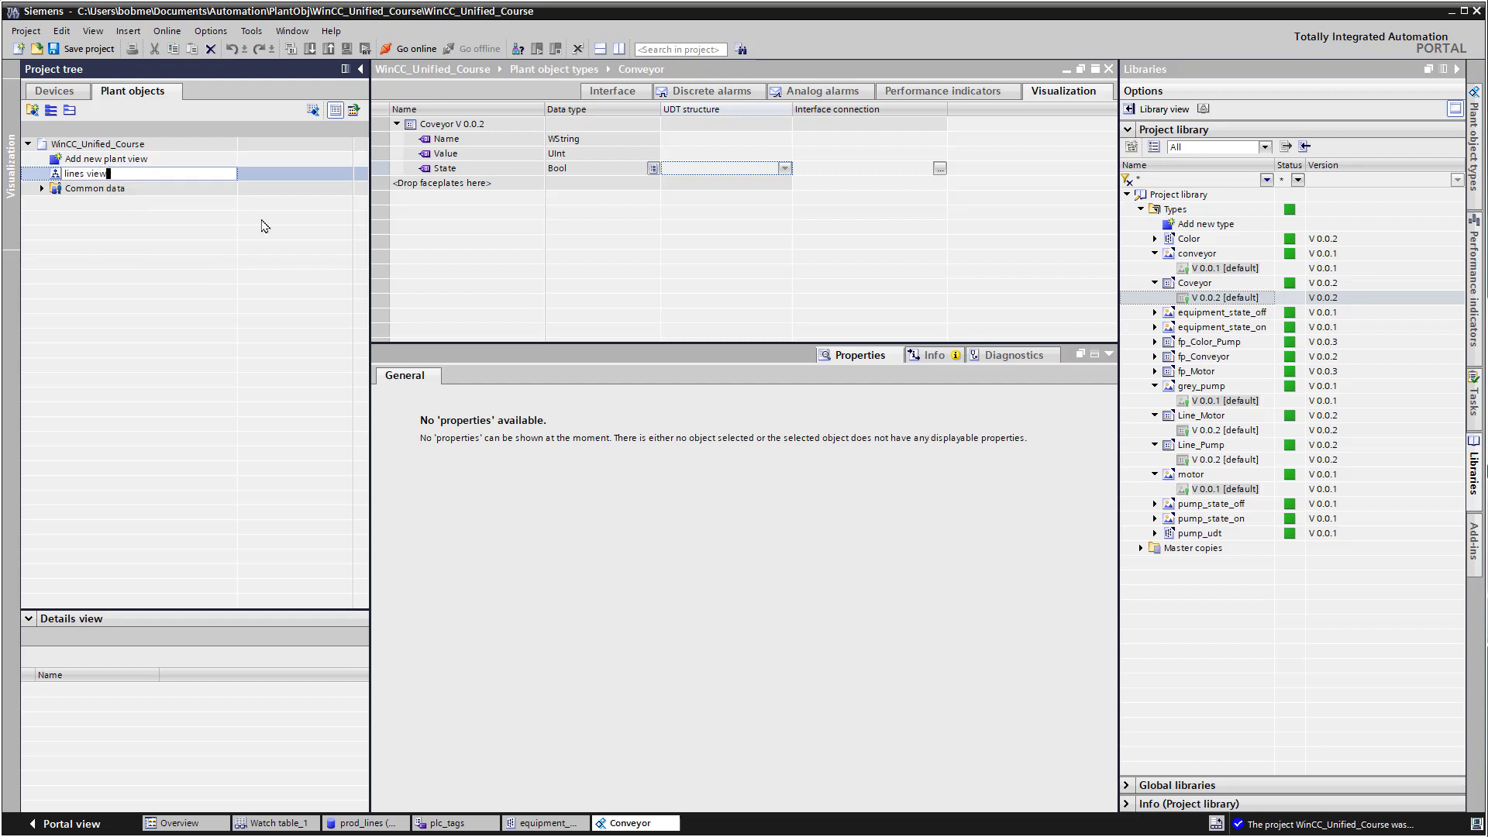
{"action": "key", "text": "Return"}
Assign the HMI device HMI_RT_1 to the lines view plant view
{"action": "right_click", "coordinate": [103, 178]}
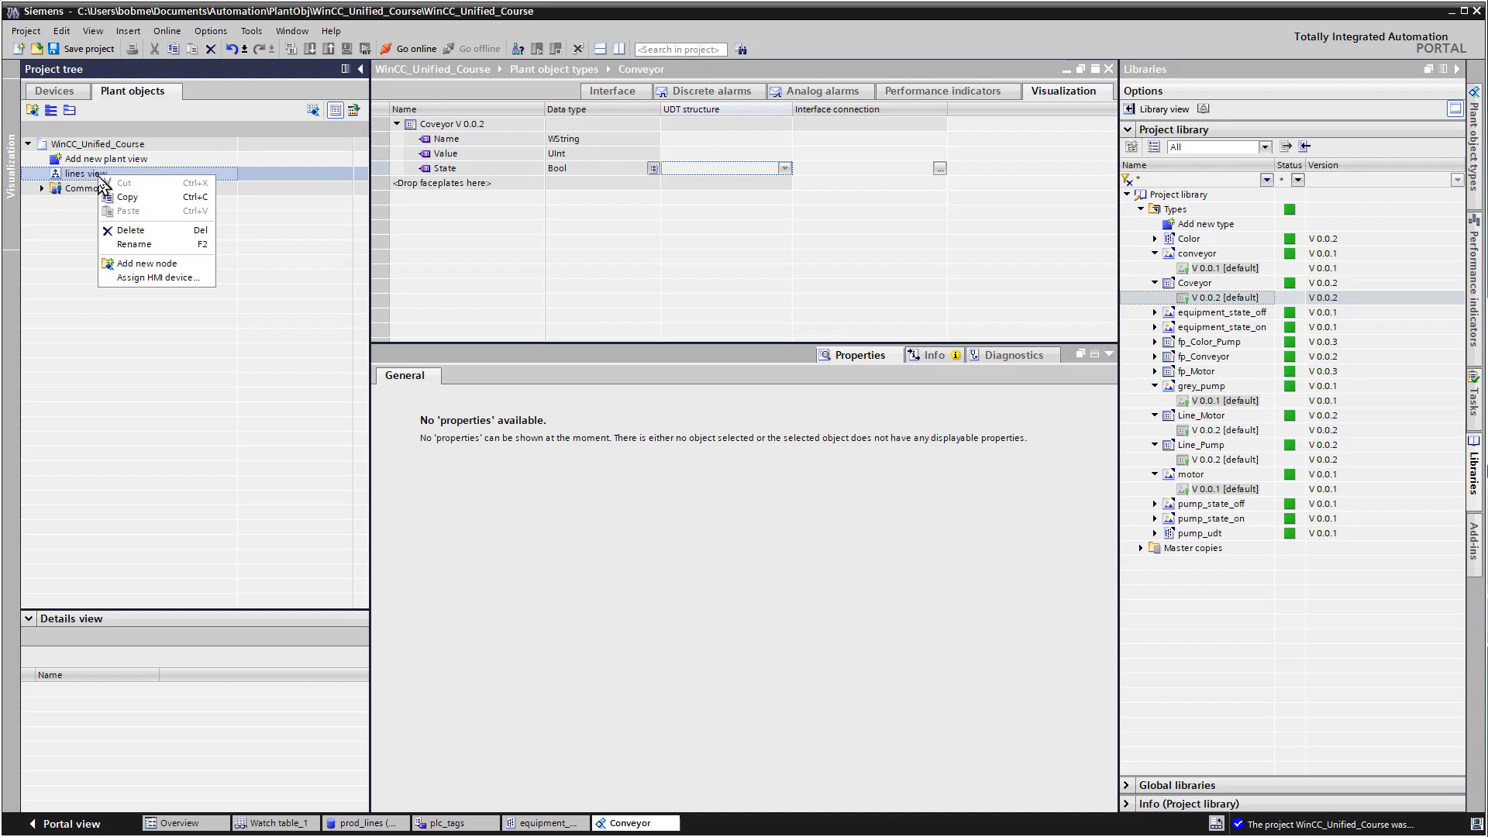
{"action": "left_click", "coordinate": [147, 278]}
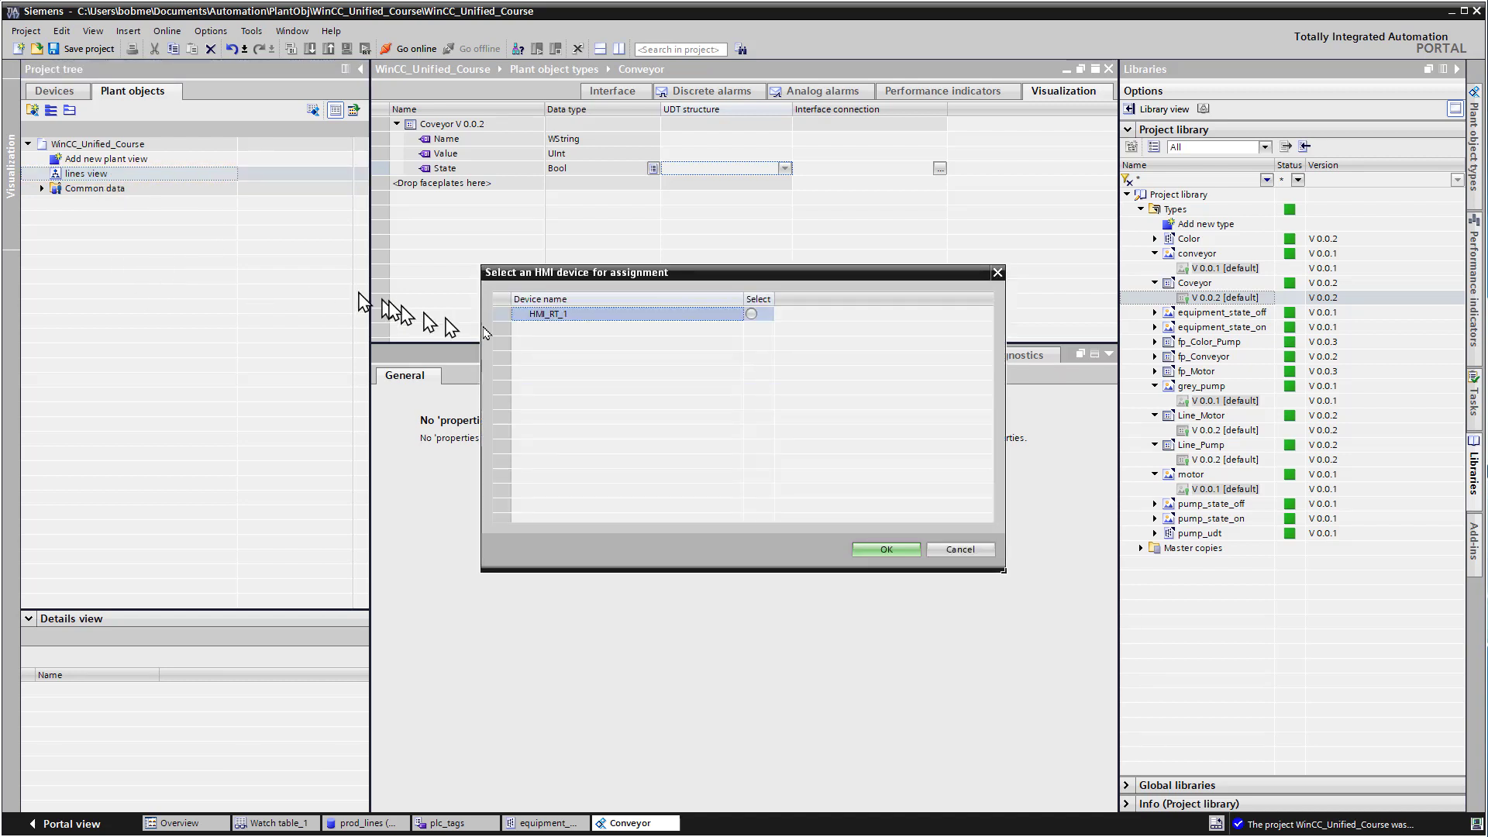
{"action": "left_click", "coordinate": [751, 313]}
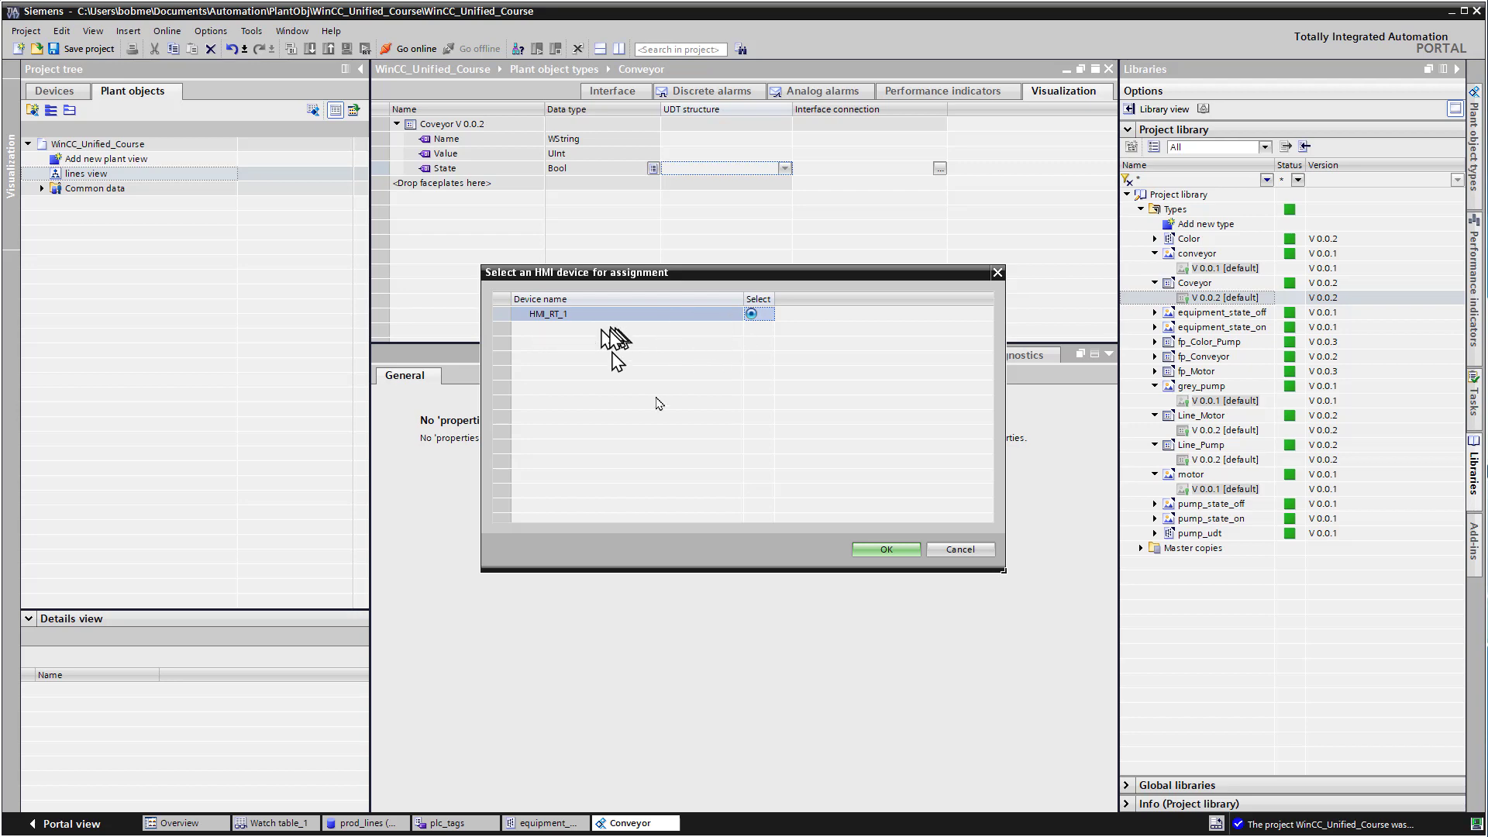
{"action": "left_click", "coordinate": [886, 550]}
Add a new node under the lines view plant view and rename it Line_1
{"action": "right_click", "coordinate": [87, 178]}
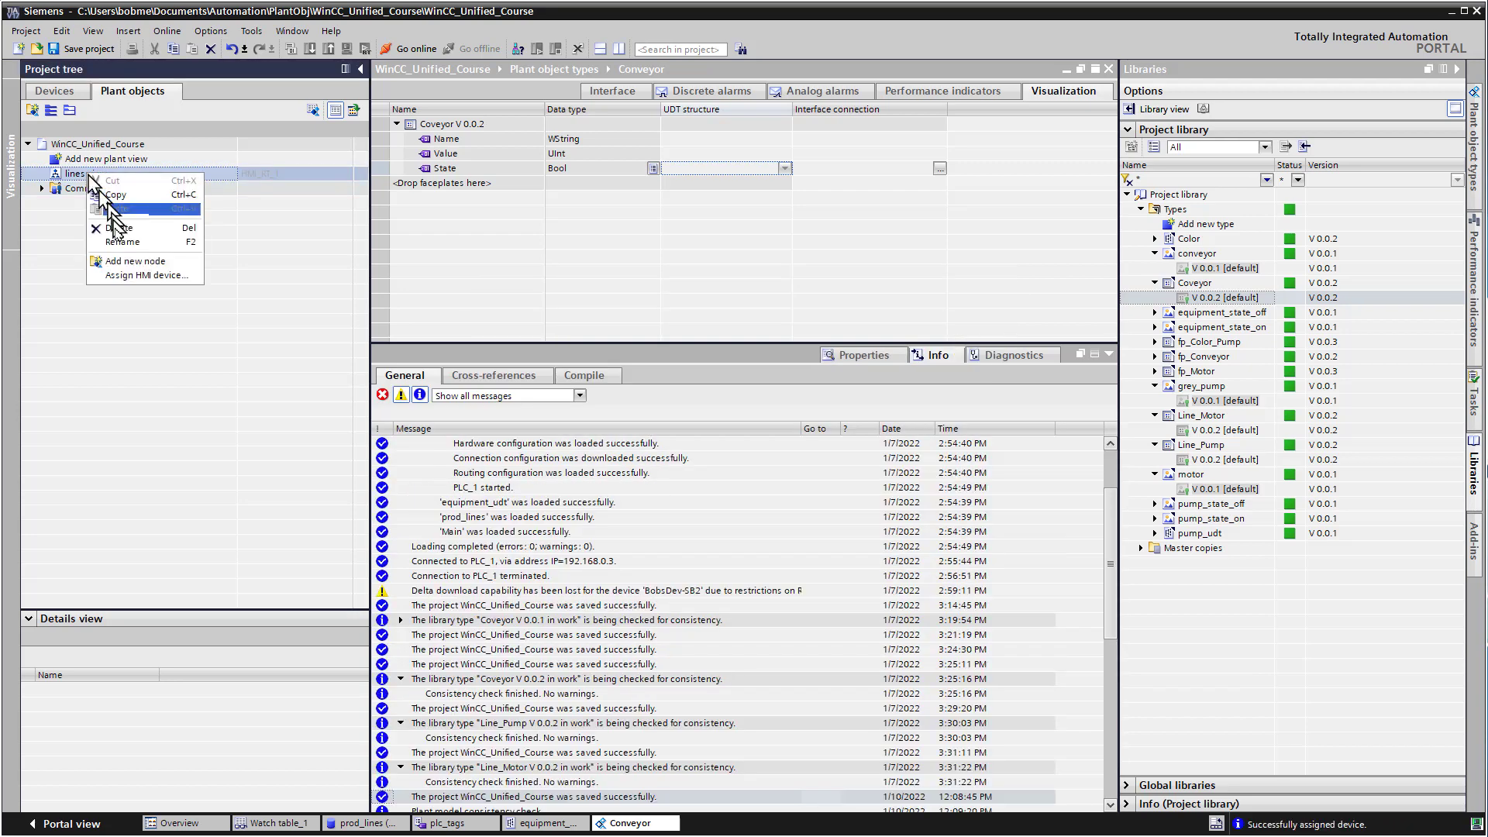
{"action": "left_click", "coordinate": [128, 261]}
{"action": "left_click", "coordinate": [115, 190]}
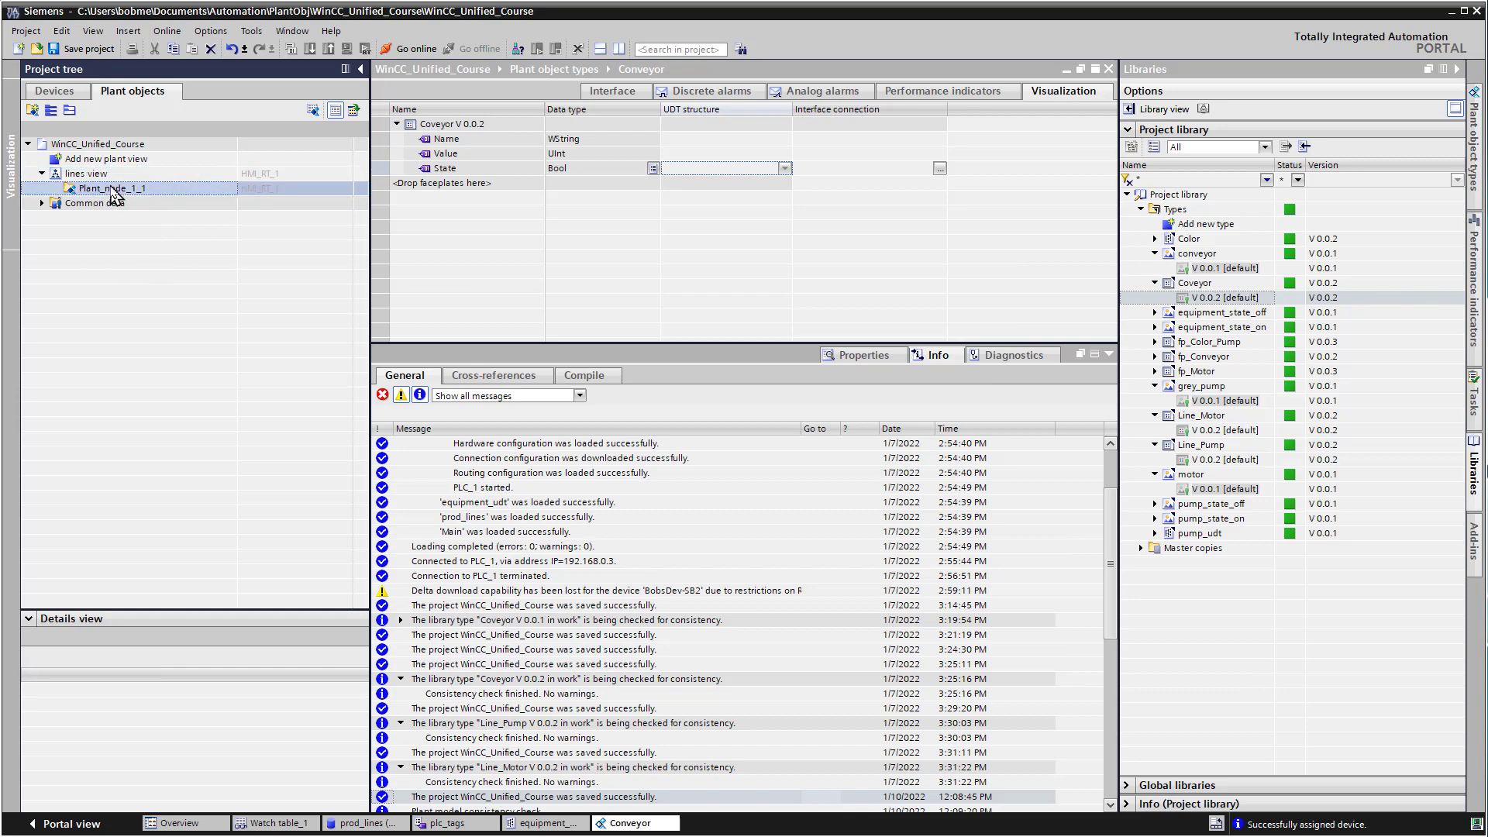
{"action": "right_click", "coordinate": [115, 190]}
{"action": "left_click", "coordinate": [158, 315]}
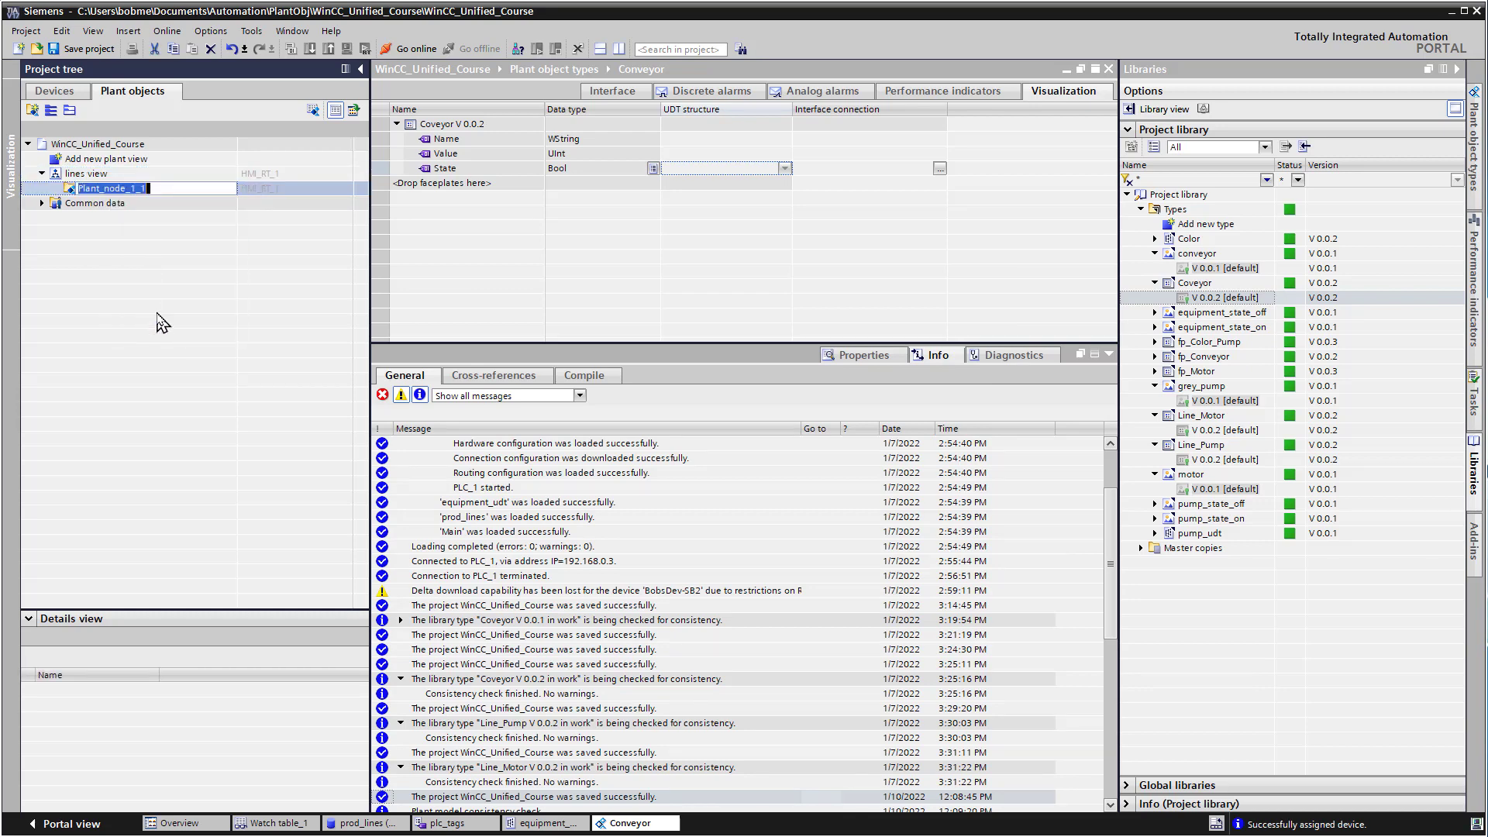
{"action": "type", "text": "L"}
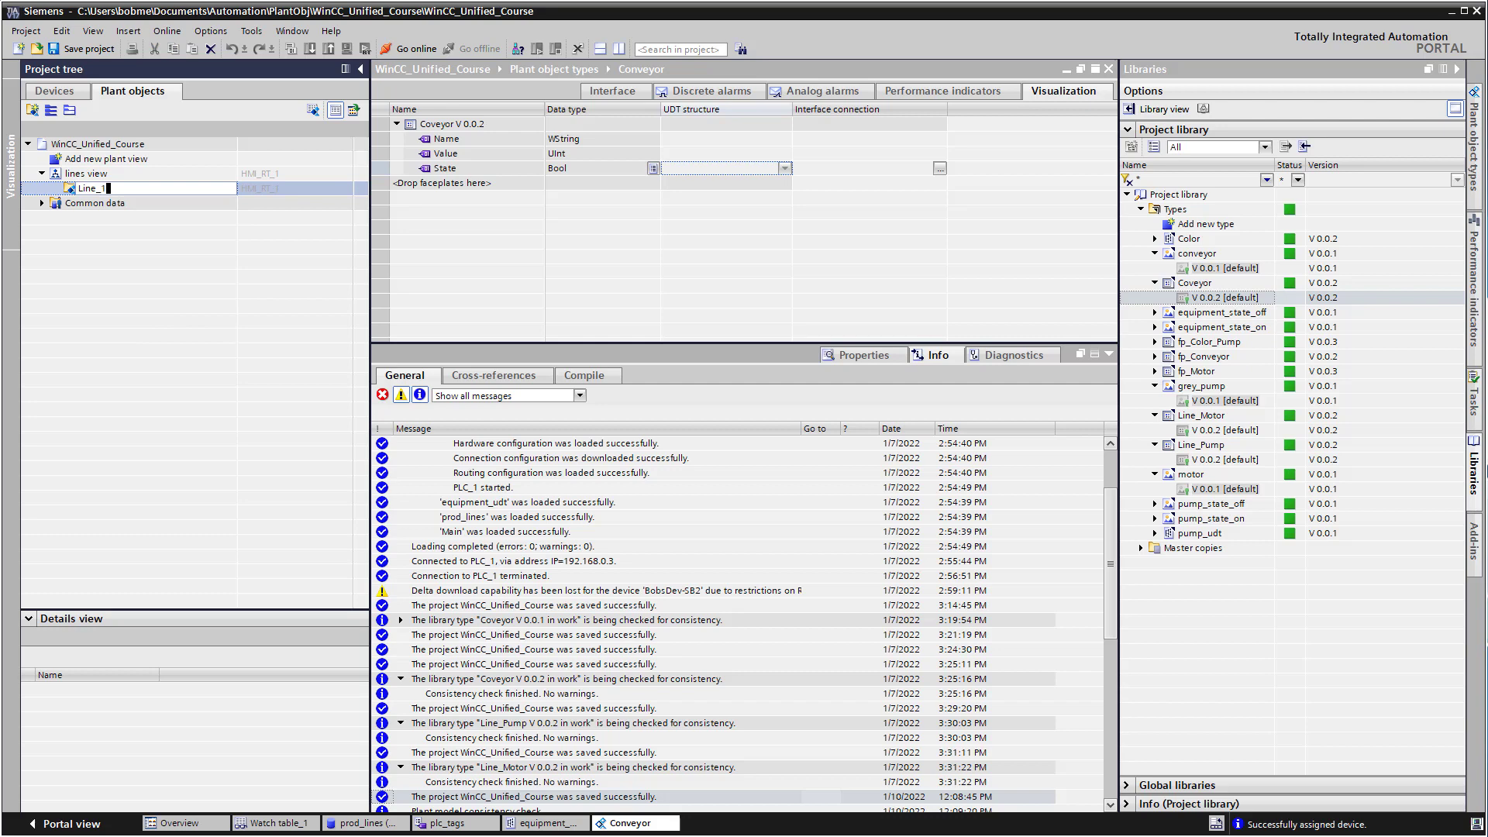
{"action": "type", "text": "ine_1"}
{"action": "key", "text": "Return"}
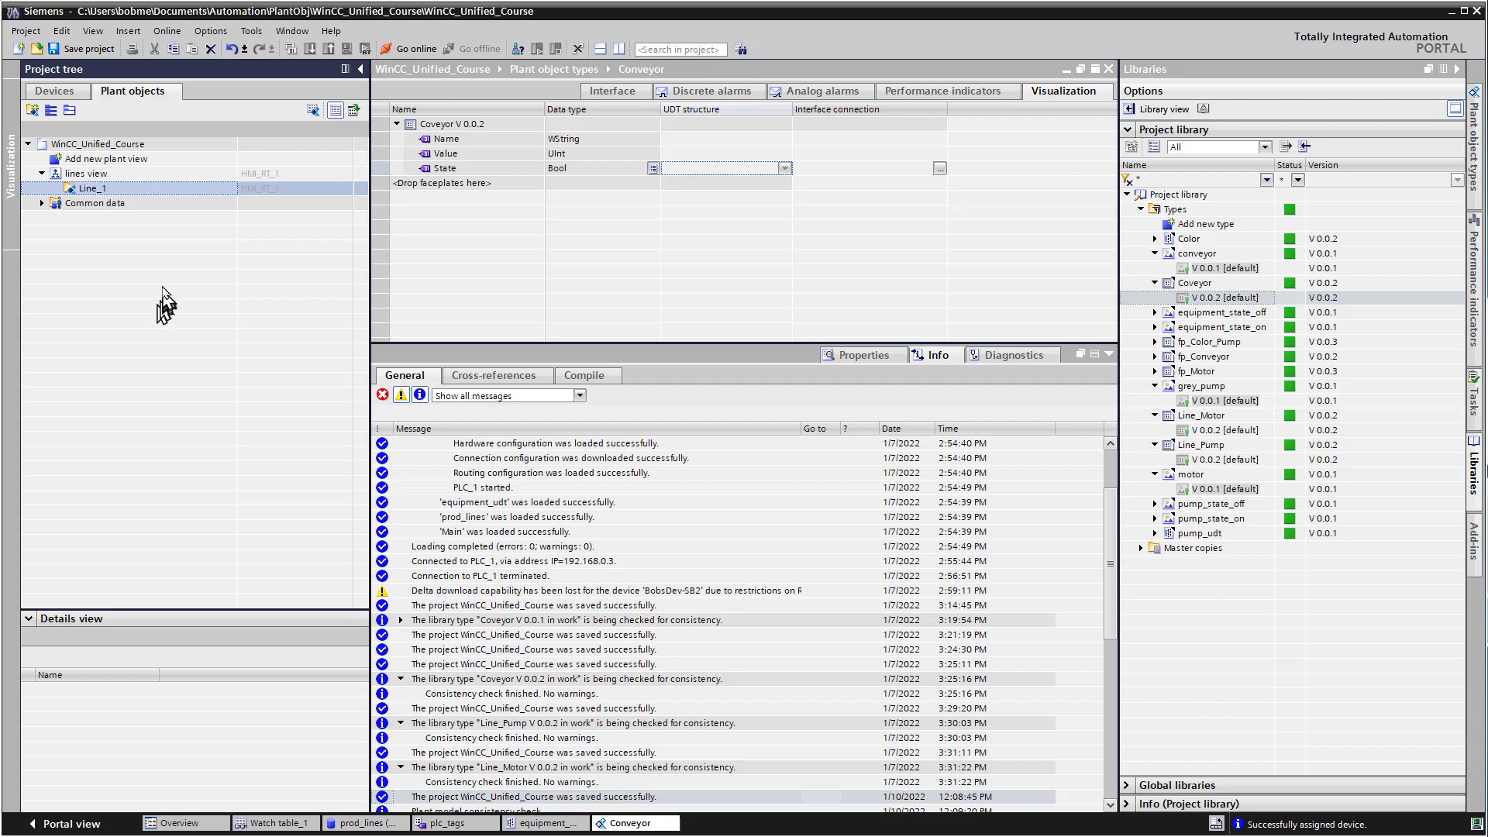
Create an instance of the Conveyor plant object type under Line_1 and open it
{"action": "left_click", "coordinate": [312, 110]}
{"action": "left_click", "coordinate": [1142, 183]}
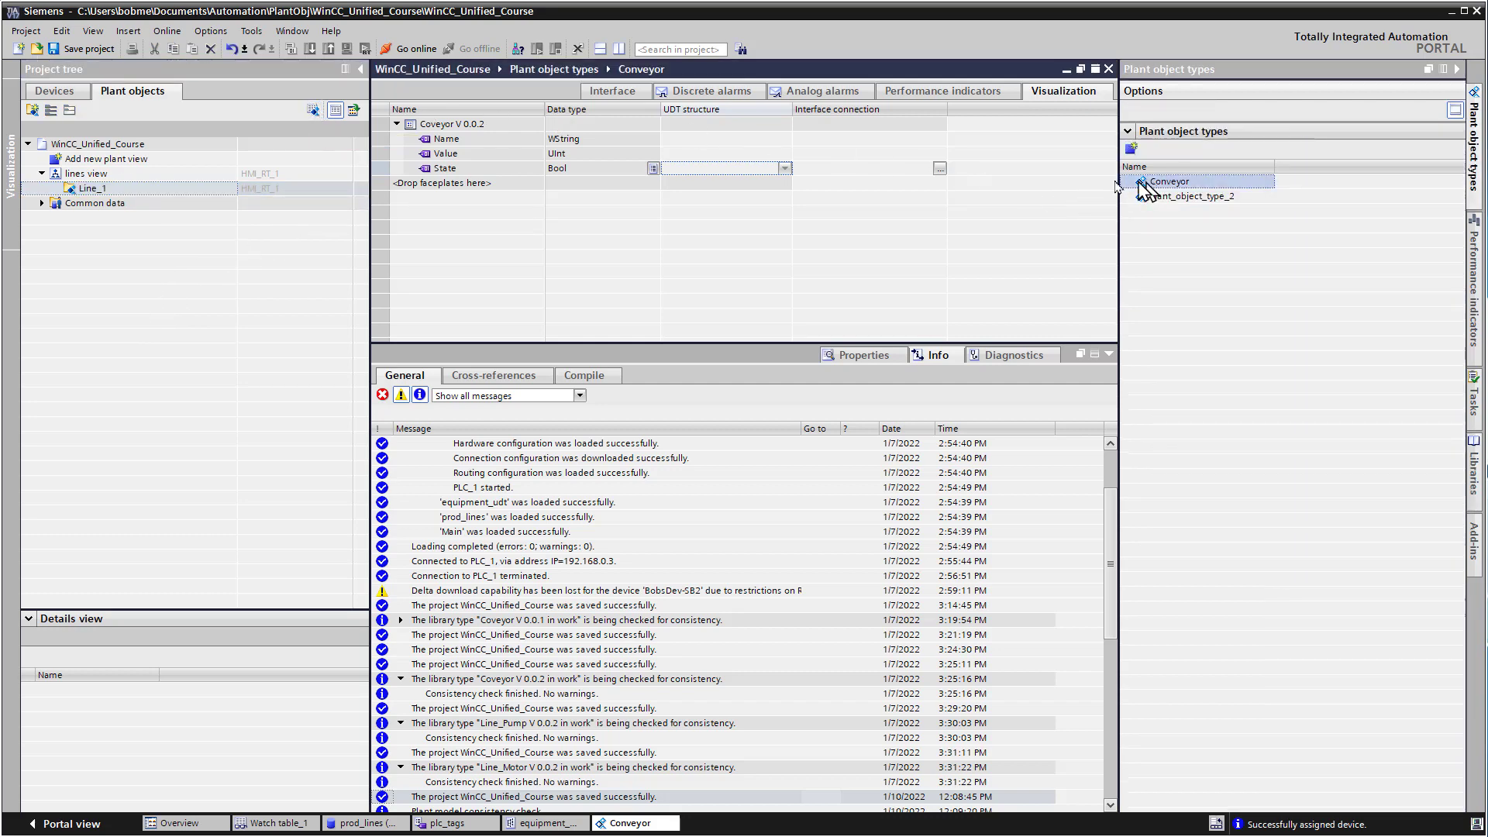
{"action": "left_click_drag", "start_coordinate": [1144, 186], "coordinate": [91, 195]}
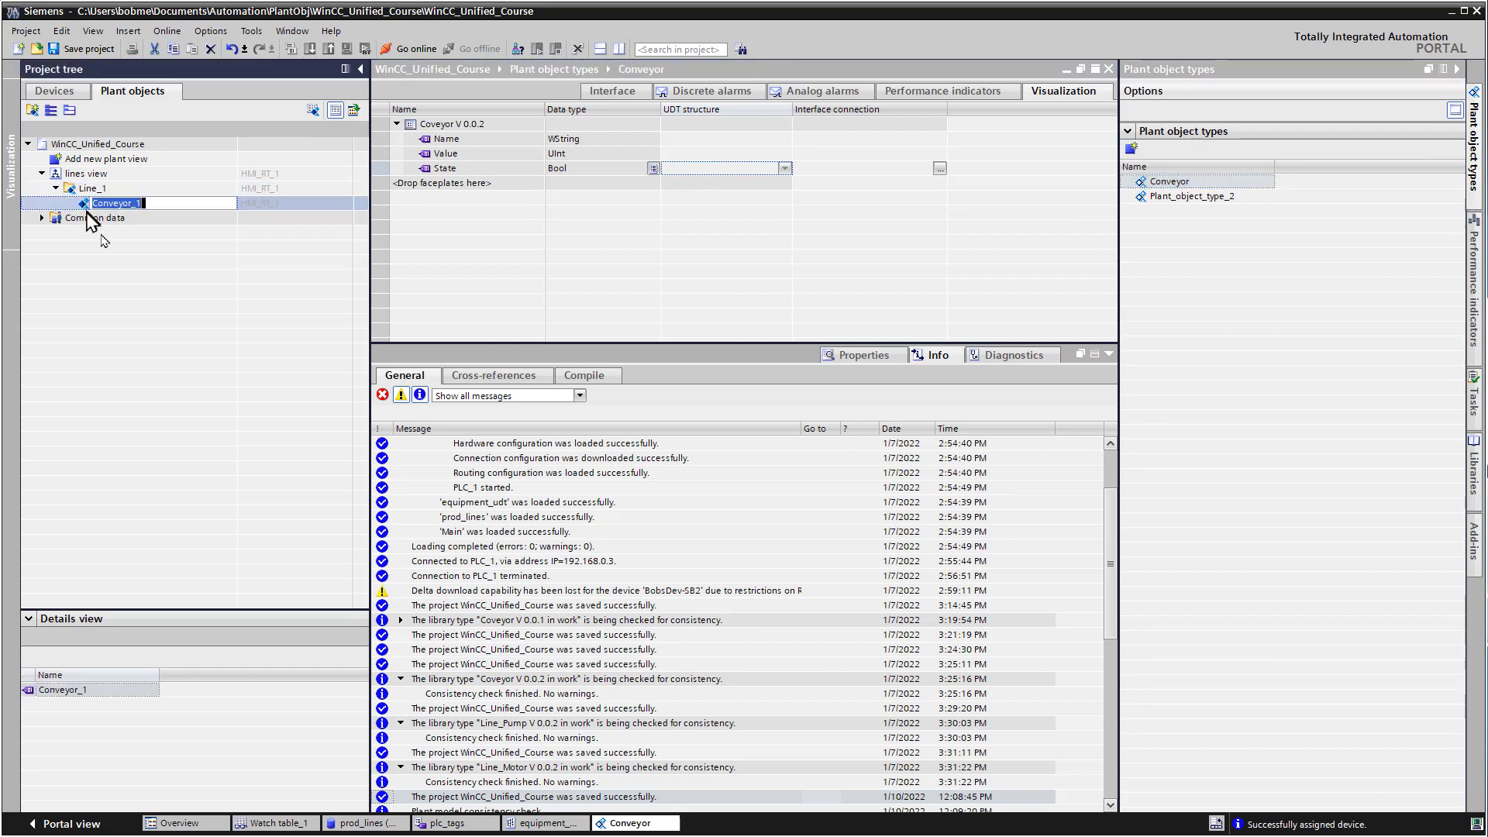
{"action": "right_click", "coordinate": [106, 206]}
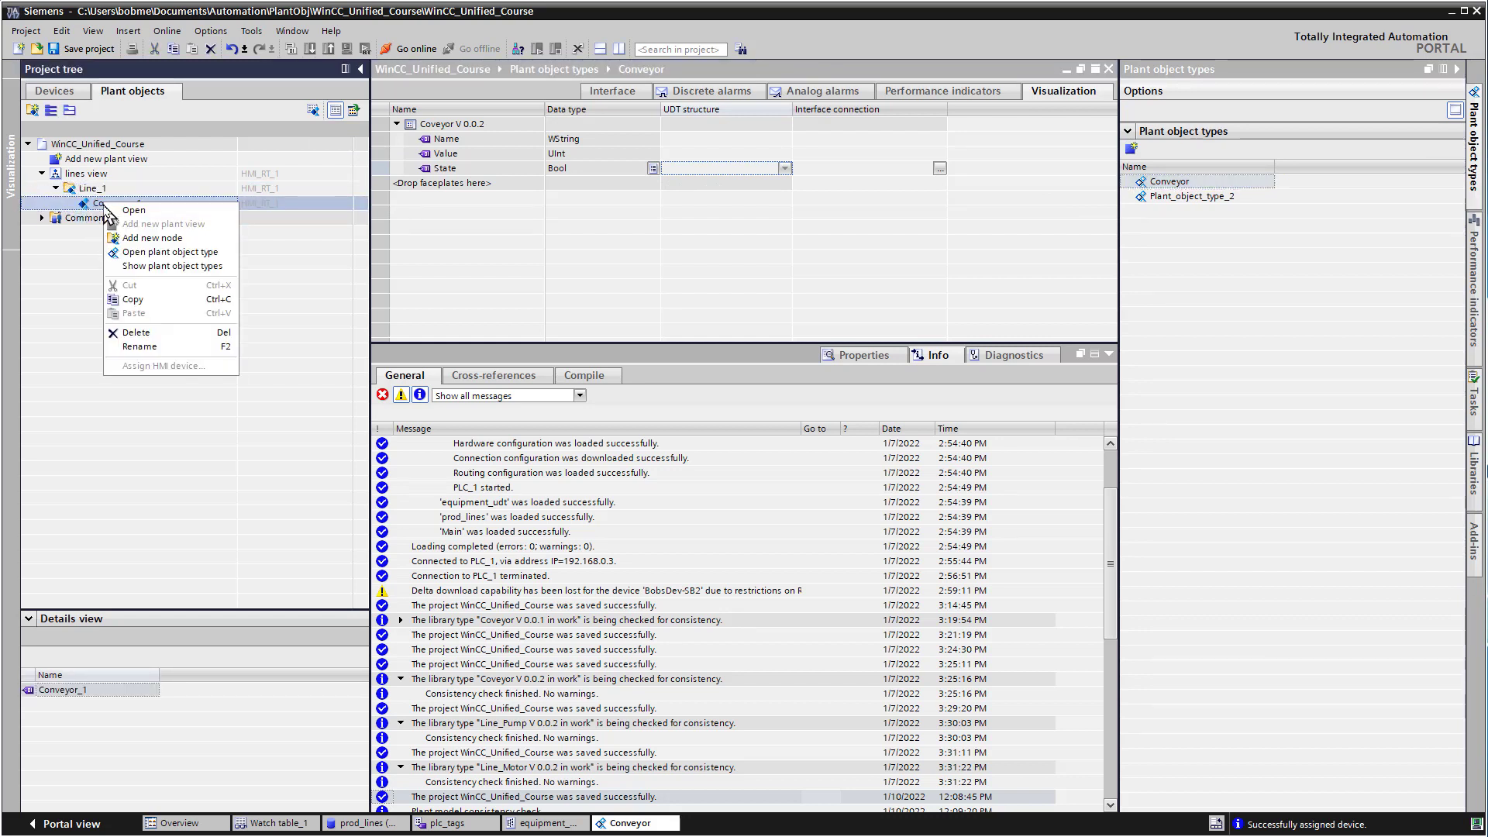
{"action": "left_click", "coordinate": [116, 210]}
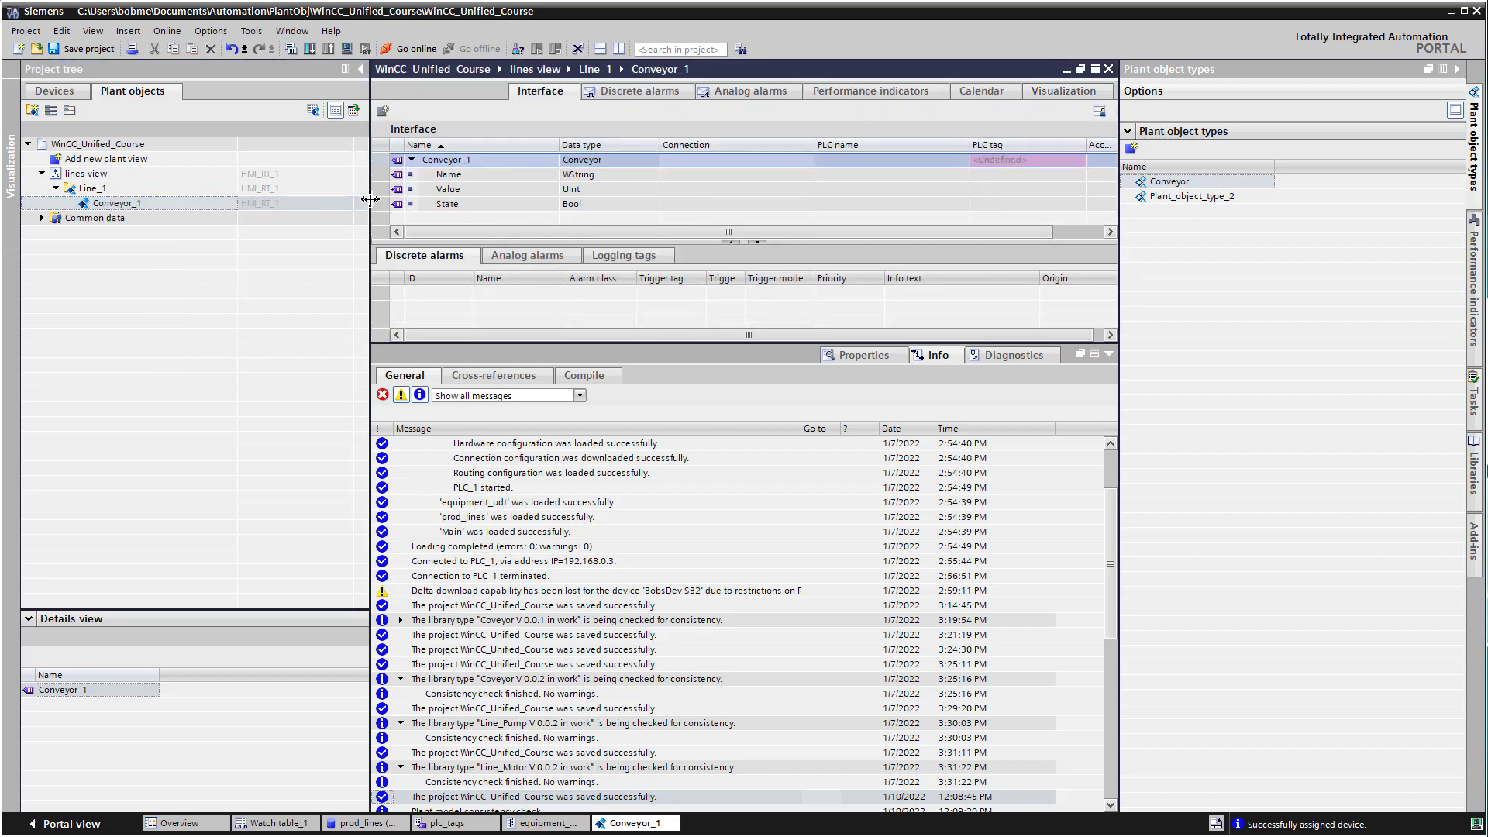
Set the connection of the Conveyor_1 interface to HMI_Connection_1
{"action": "left_click_drag", "start_coordinate": [369, 200], "coordinate": [305, 195]}
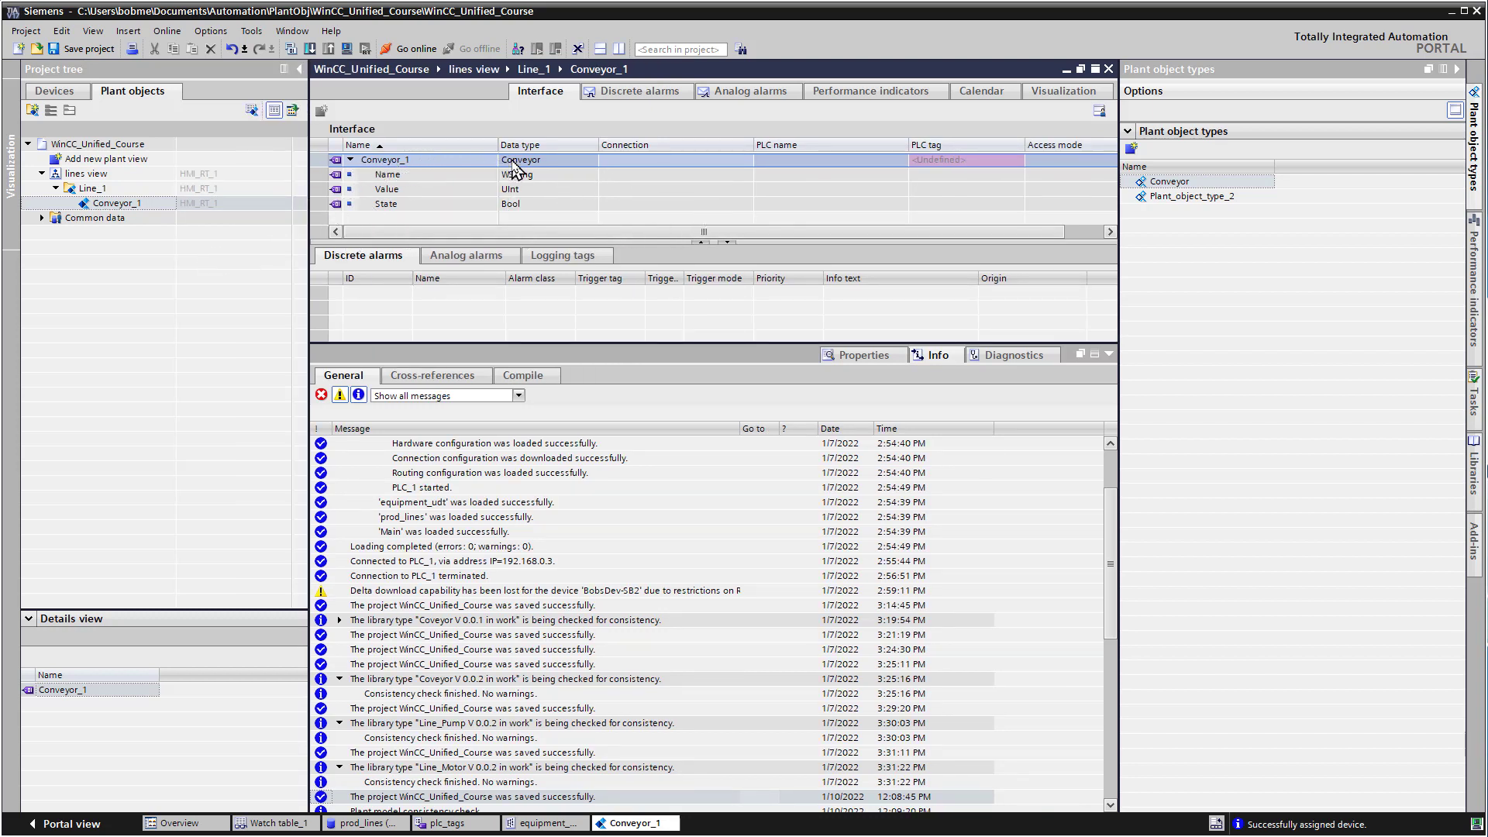
{"action": "left_click", "coordinate": [935, 161]}
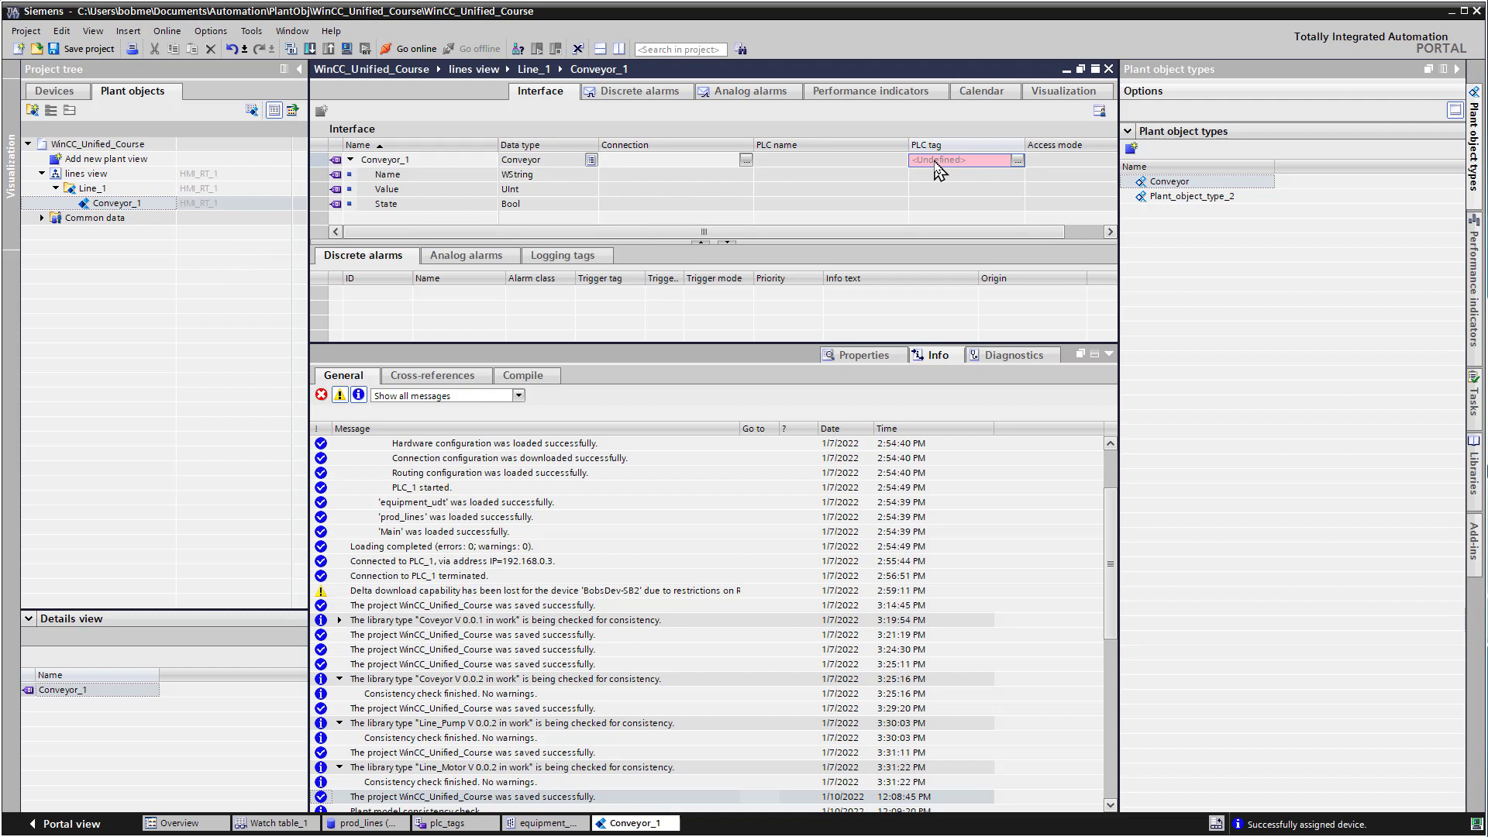
{"action": "left_click", "coordinate": [746, 159]}
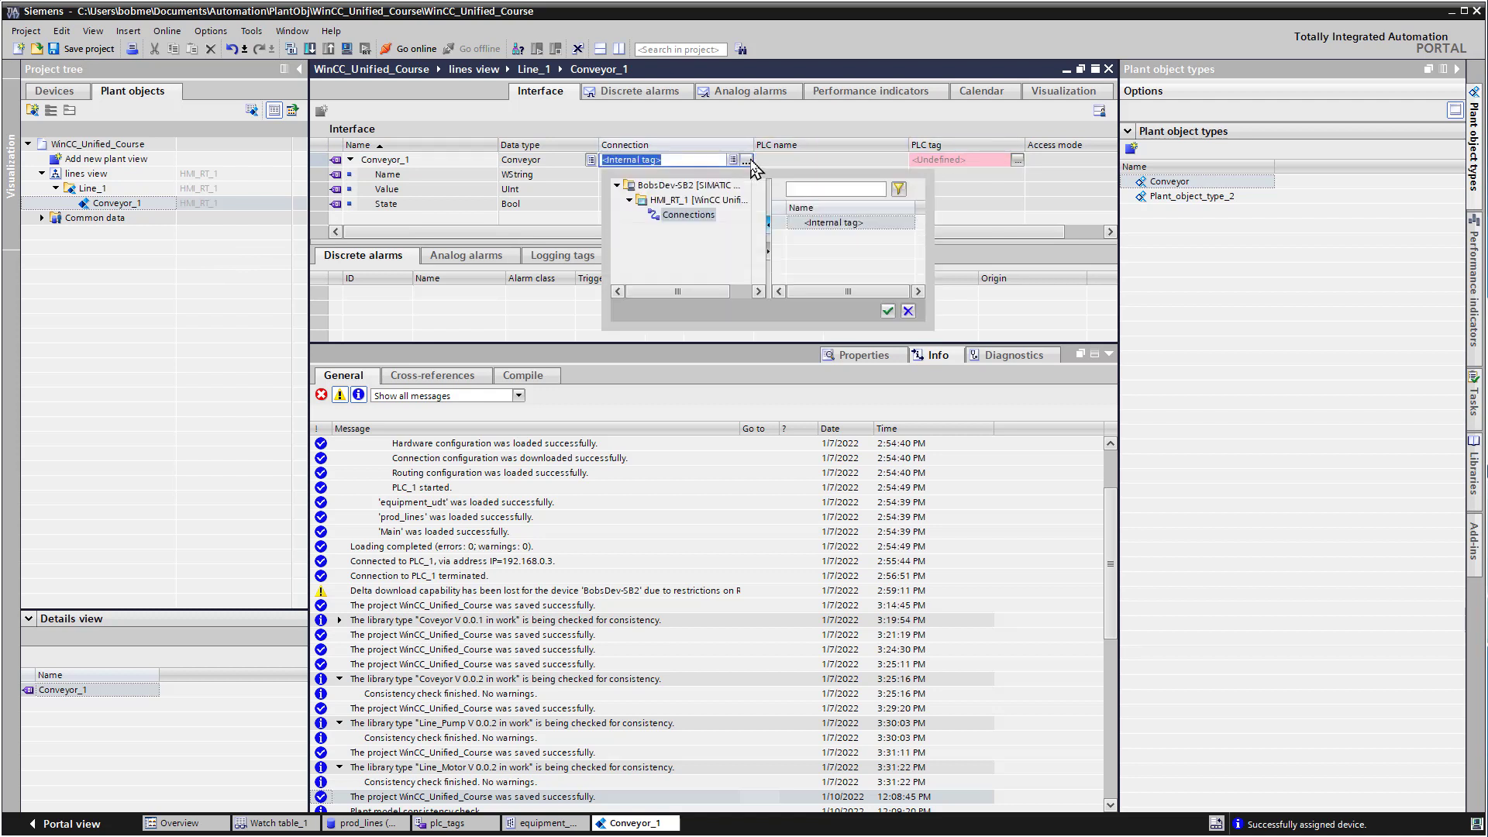
{"action": "left_click", "coordinate": [822, 236]}
{"action": "left_click", "coordinate": [889, 311]}
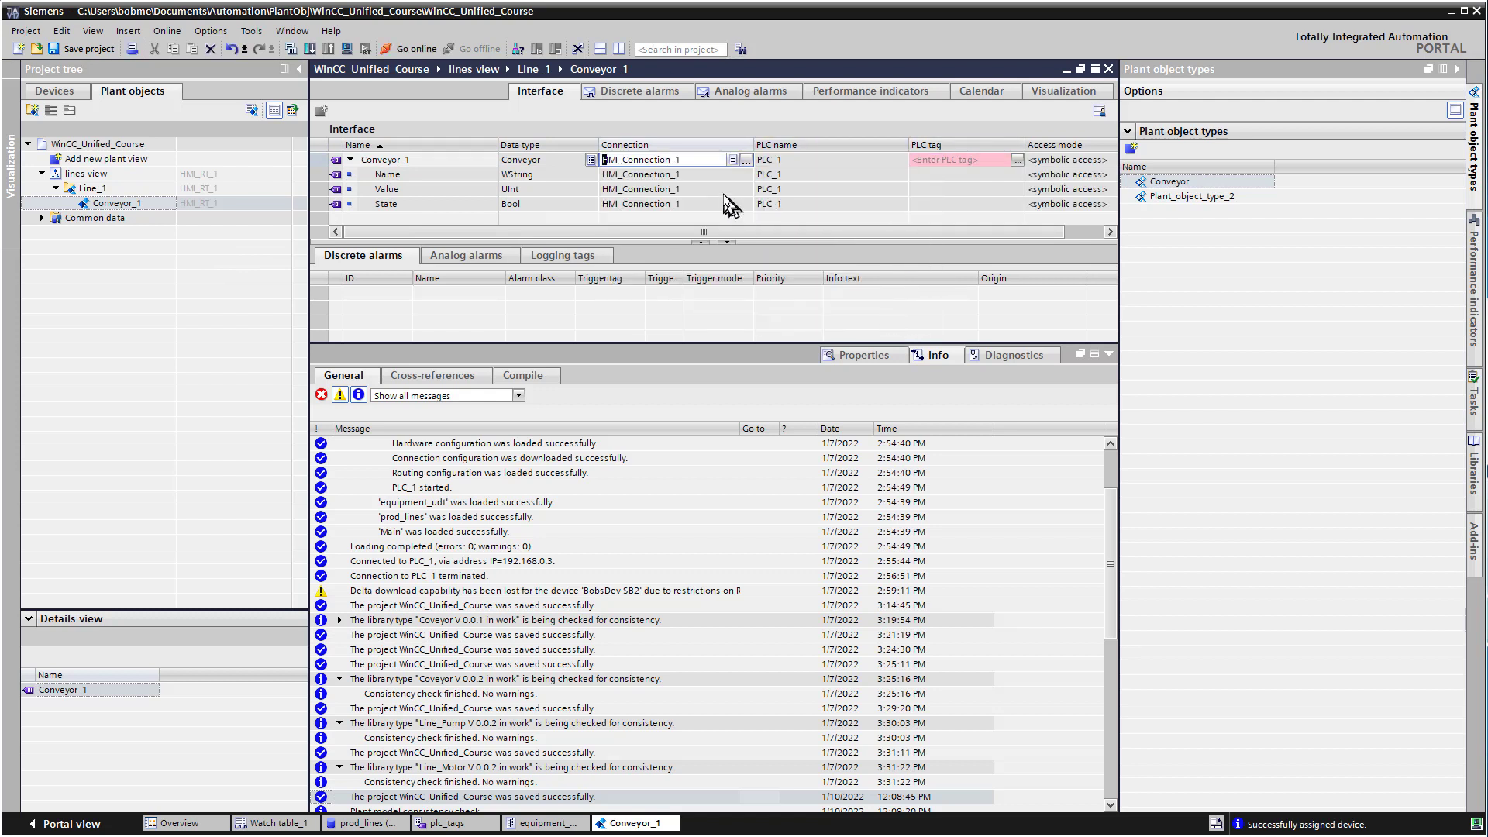
Assign the PLC tag prod_lines.Line_1_Conveyor as a whole structure to the Conveyor_1 interface
{"action": "left_click", "coordinate": [953, 160]}
{"action": "left_click", "coordinate": [1017, 160]}
{"action": "left_click", "coordinate": [1004, 160]}
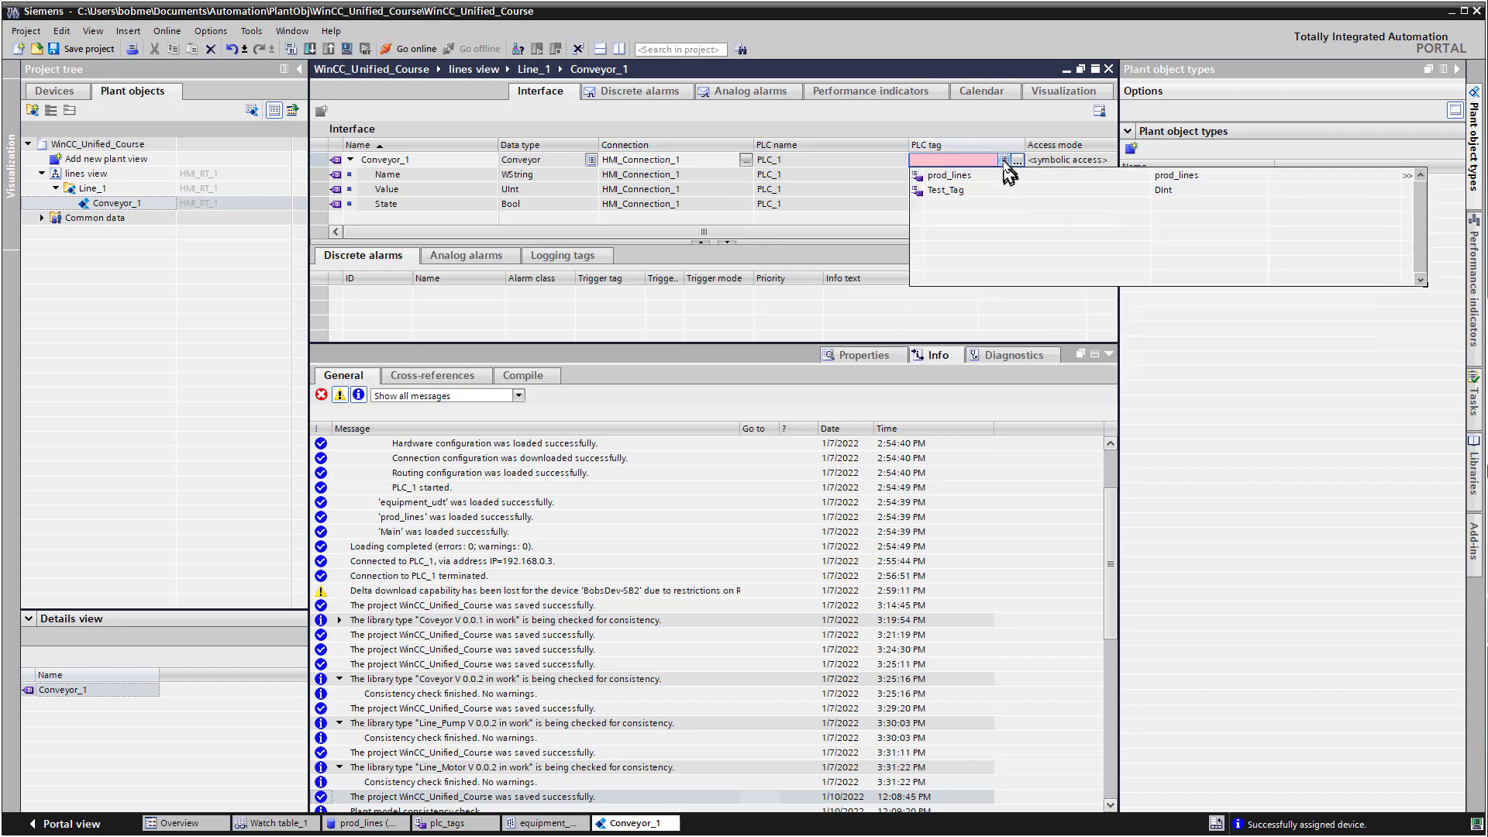
{"action": "left_click", "coordinate": [950, 177]}
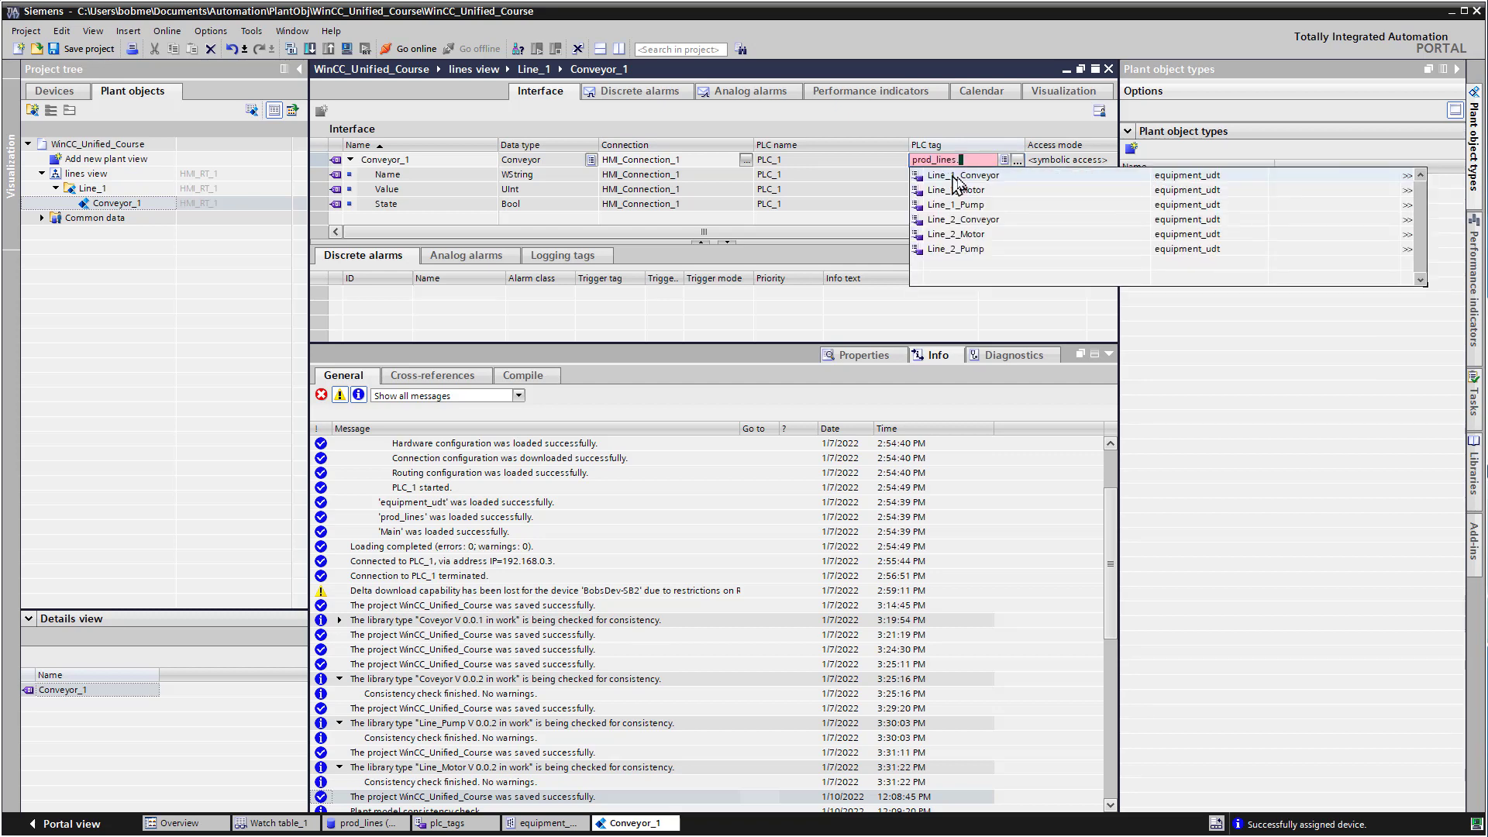
{"action": "left_click", "coordinate": [991, 177]}
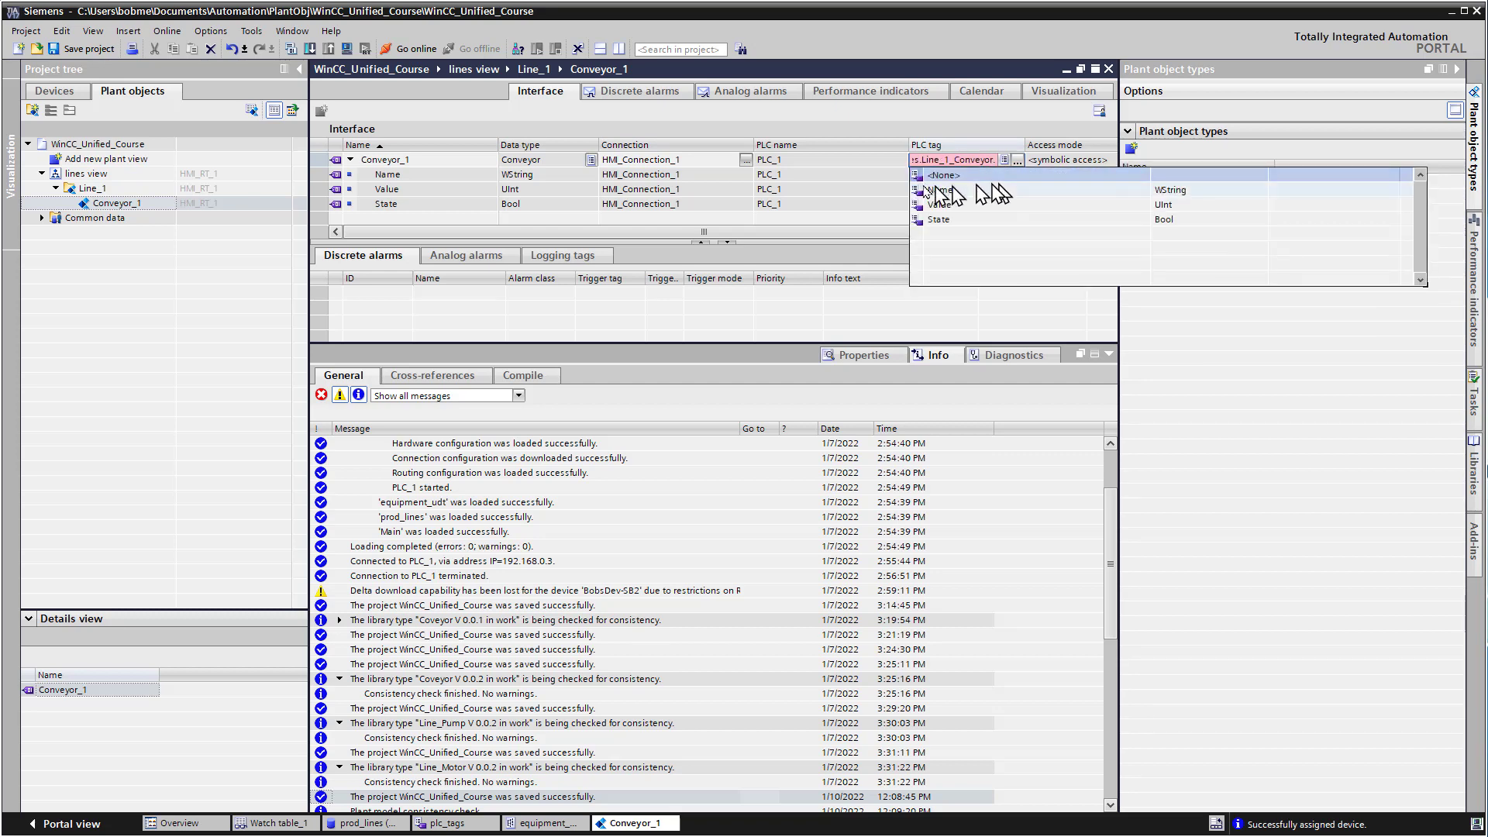
{"action": "left_click", "coordinate": [942, 176]}
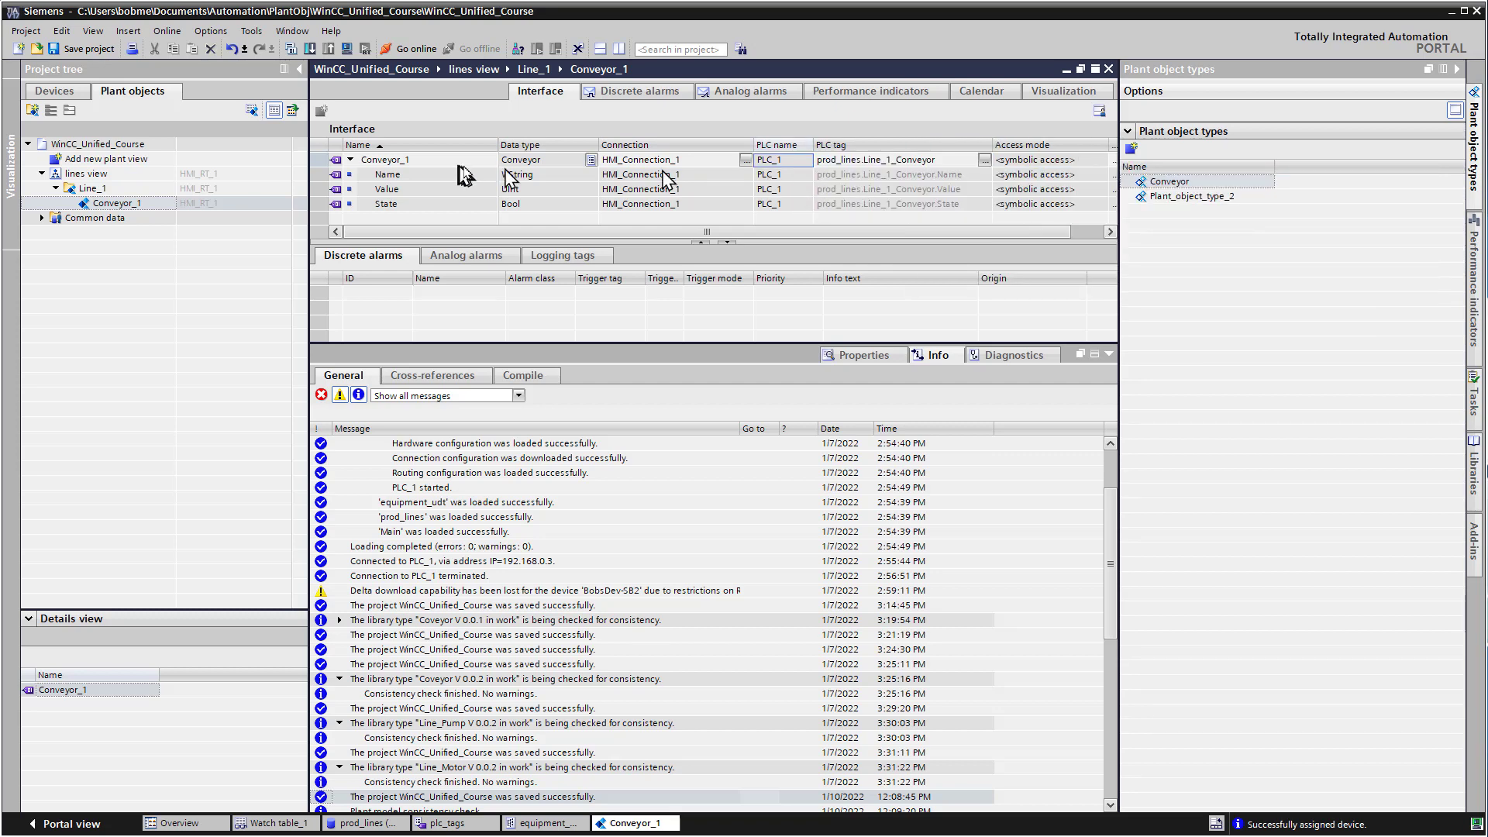
Review Conveyor_1's discrete alarms, analog alarms and performance indicators, and expand the Line_Conveyor V 0.0.3 faceplate in its visualization
{"action": "left_click", "coordinate": [637, 90]}
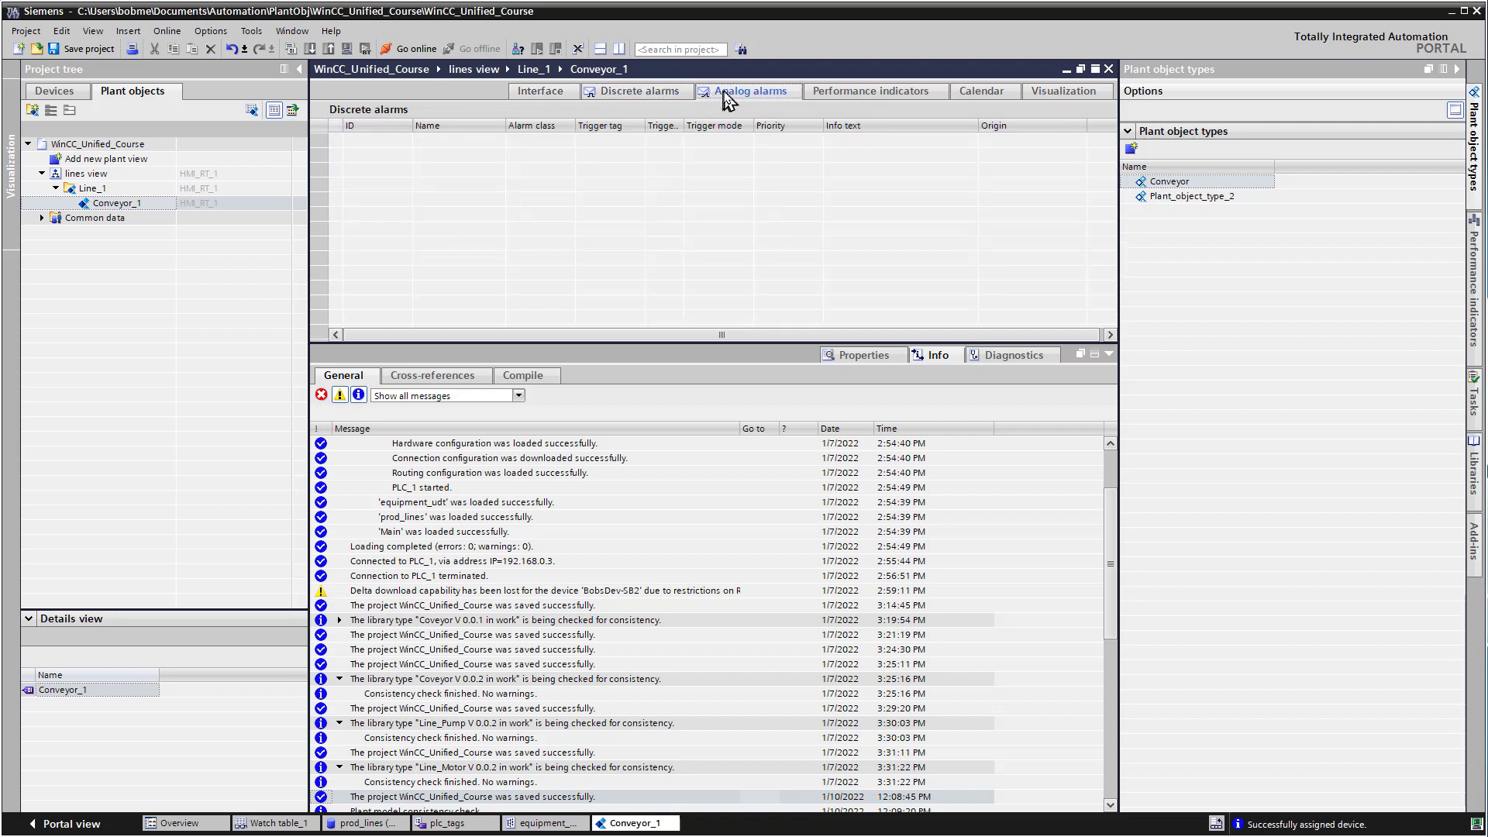
{"action": "left_click", "coordinate": [726, 95]}
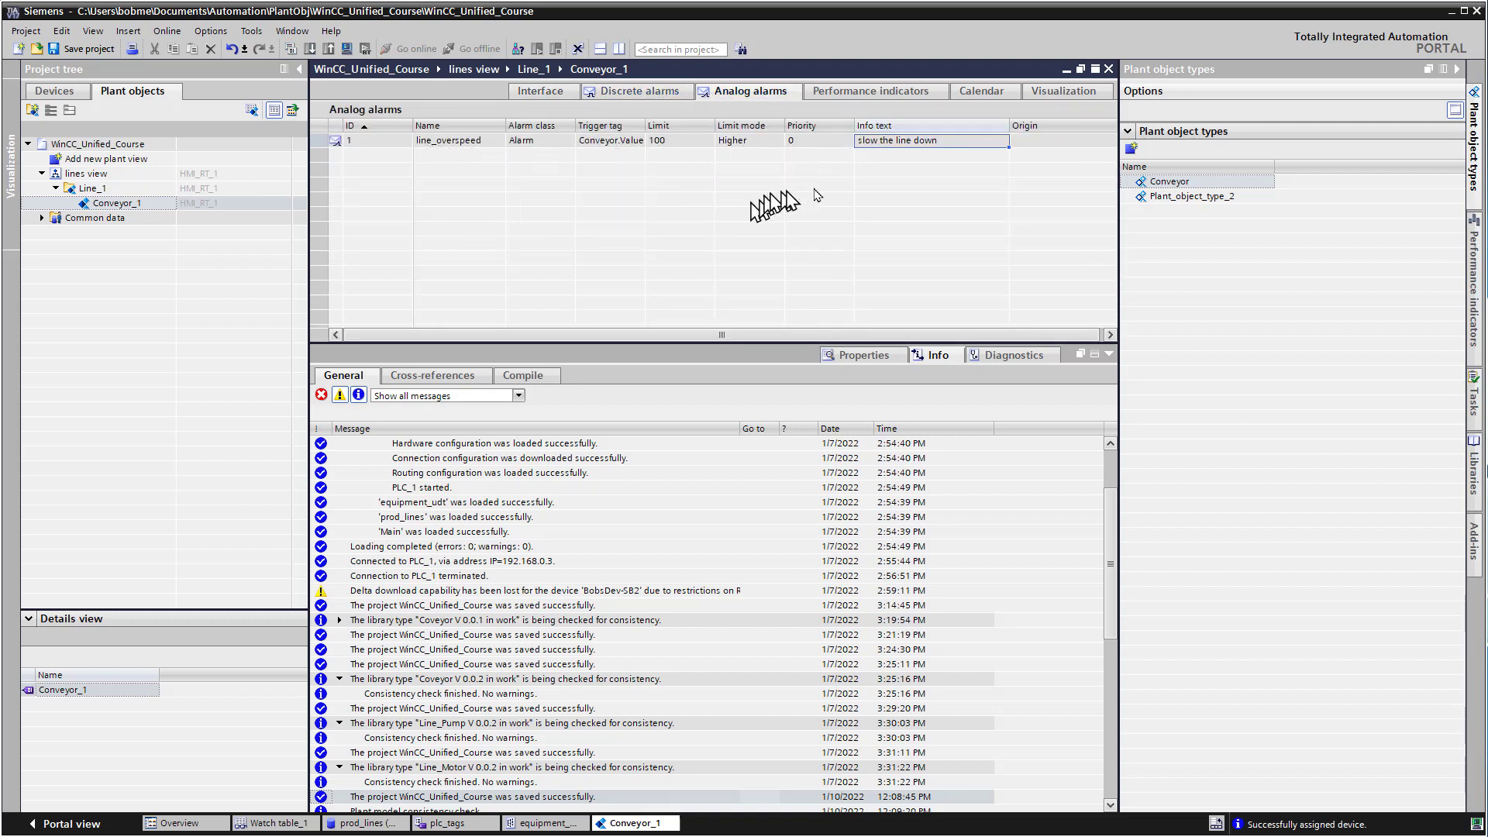
{"action": "left_click", "coordinate": [861, 93]}
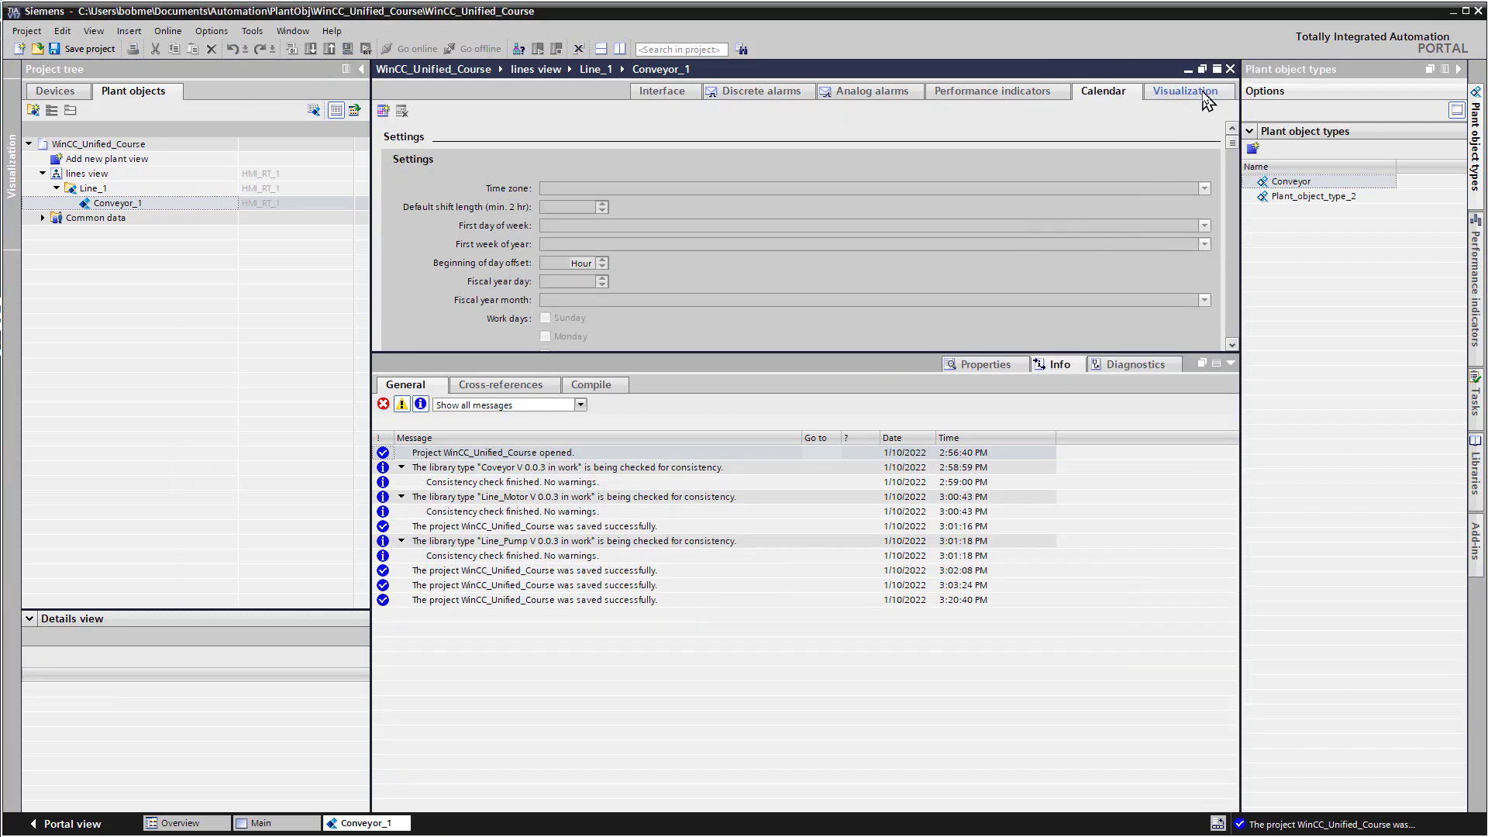
{"action": "left_click", "coordinate": [1205, 99]}
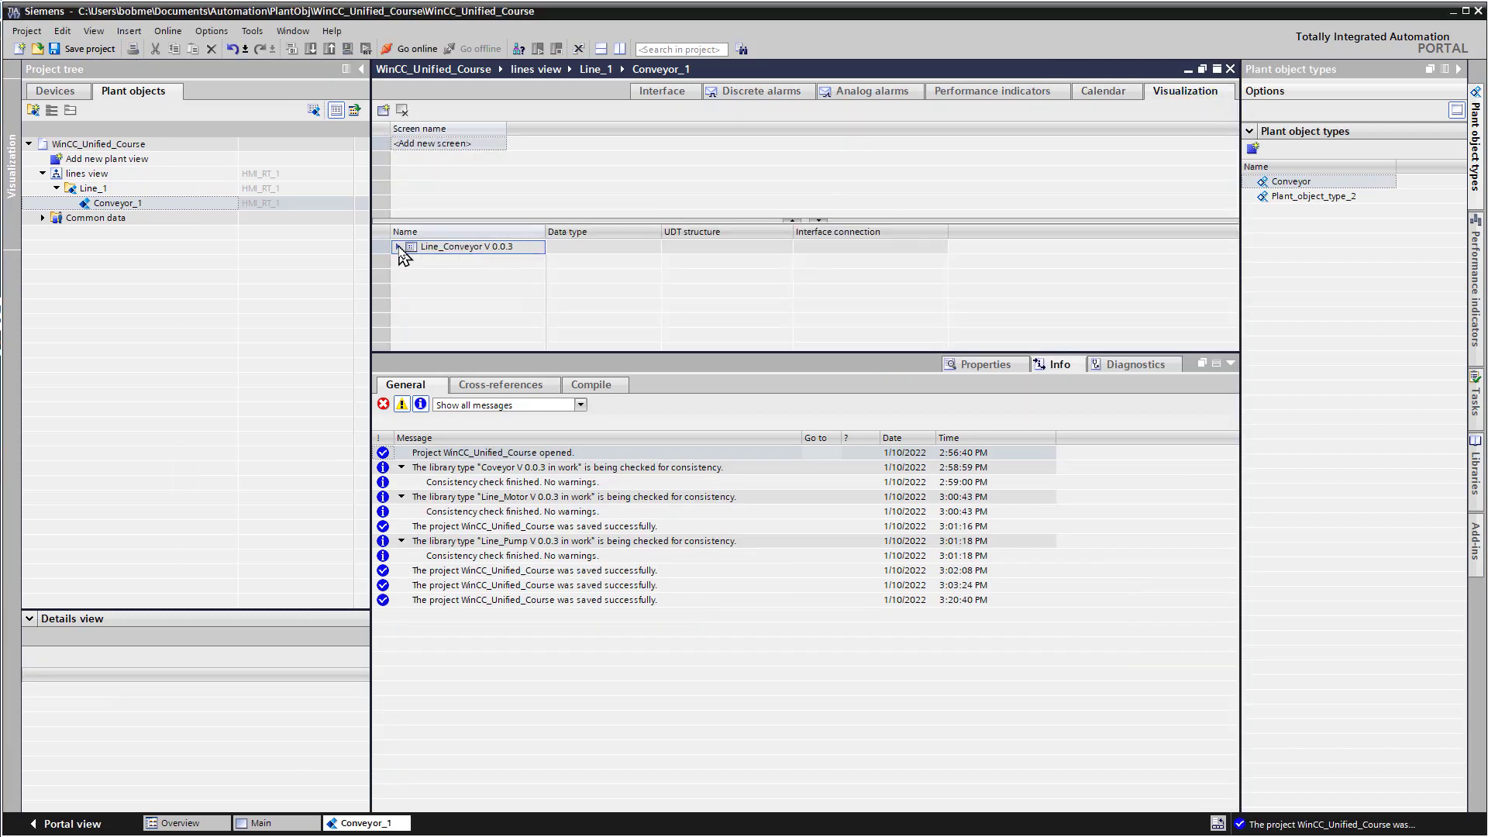
{"action": "left_click", "coordinate": [399, 246]}
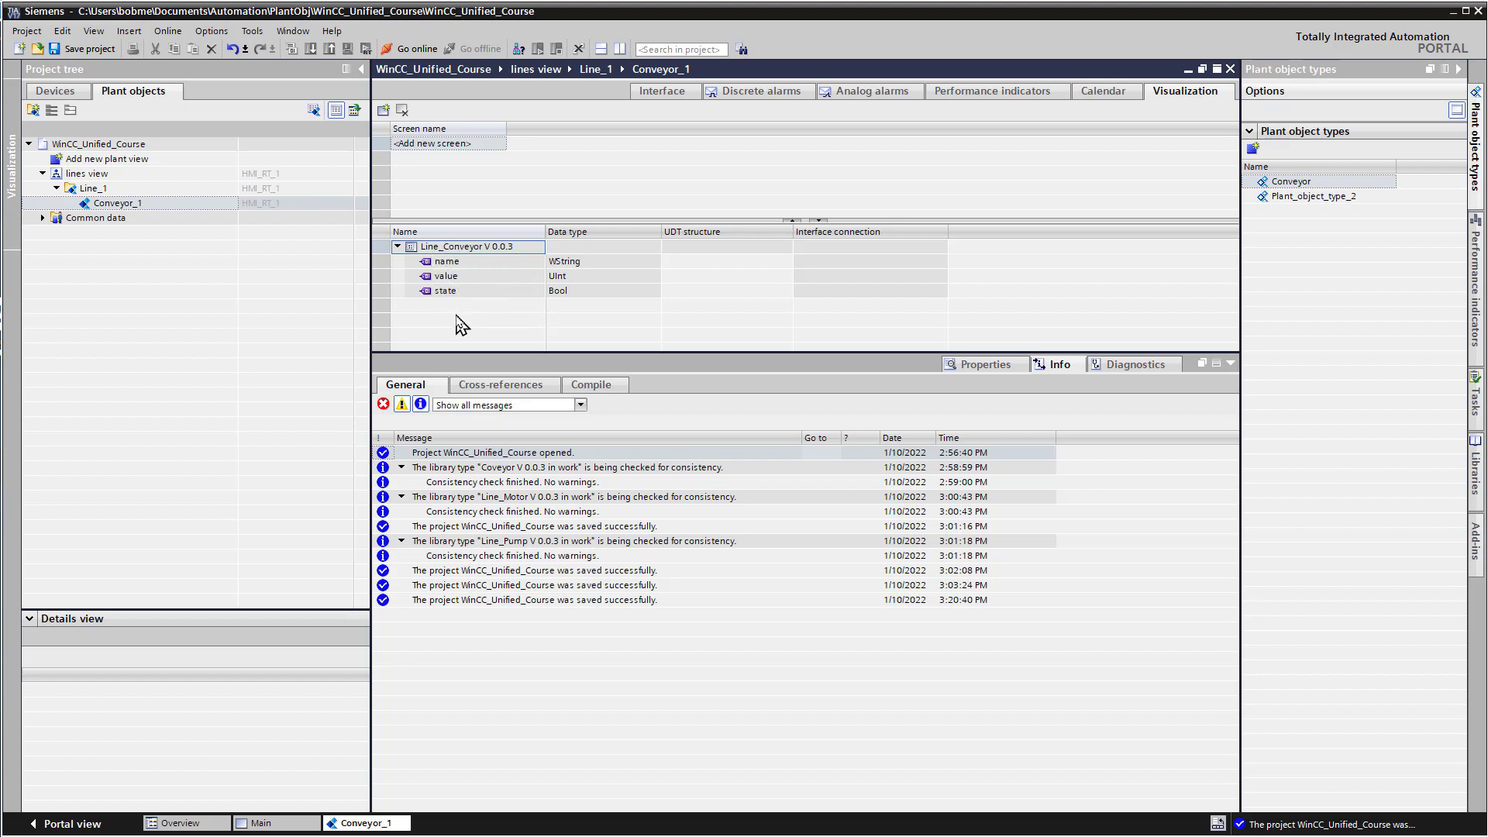
Add a new screen to Conveyor_1's visualization and open it for editing
{"action": "double_click", "coordinate": [447, 144]}
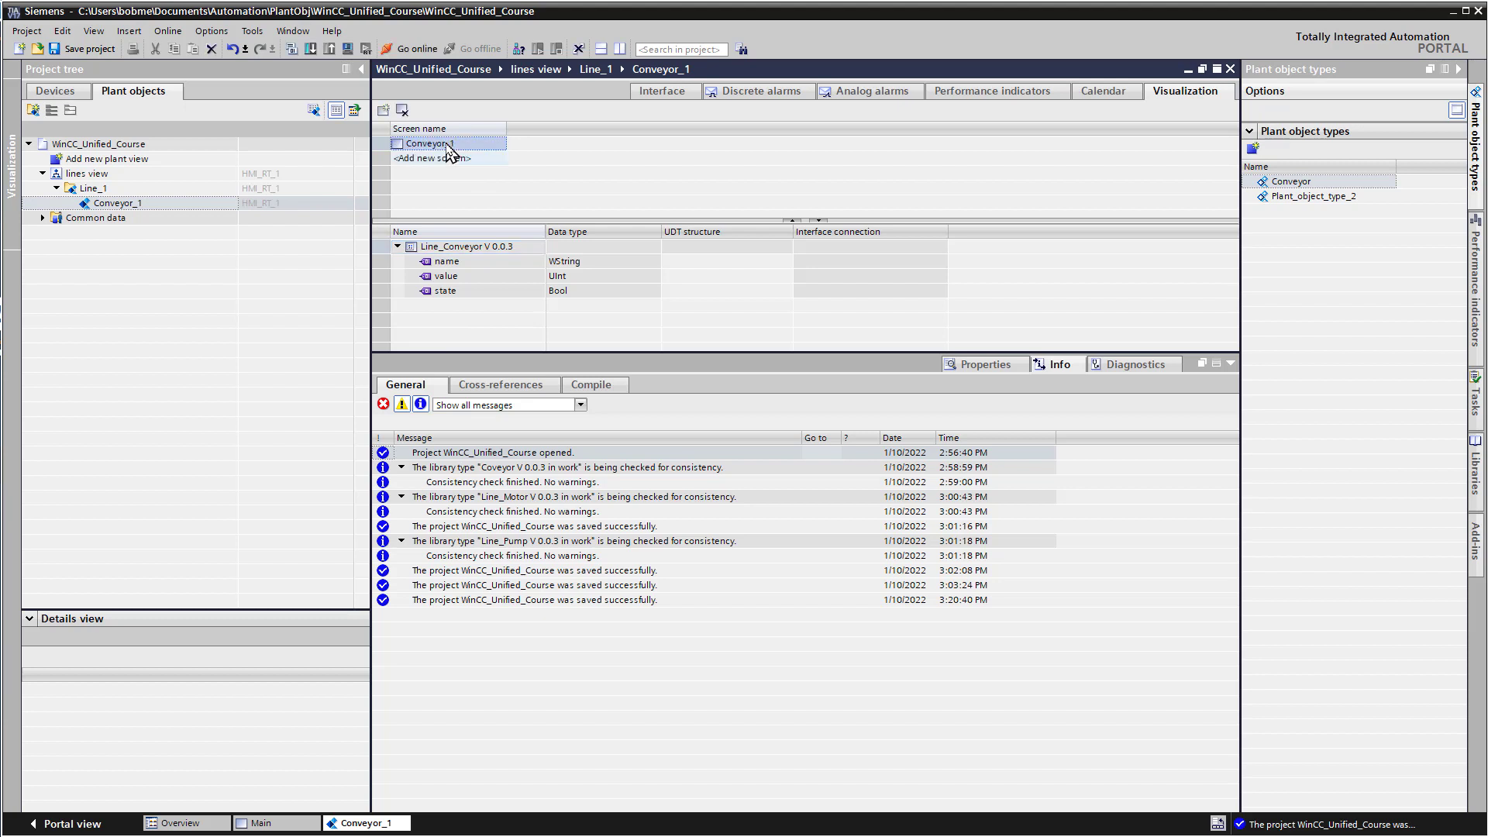
{"action": "right_click", "coordinate": [450, 150]}
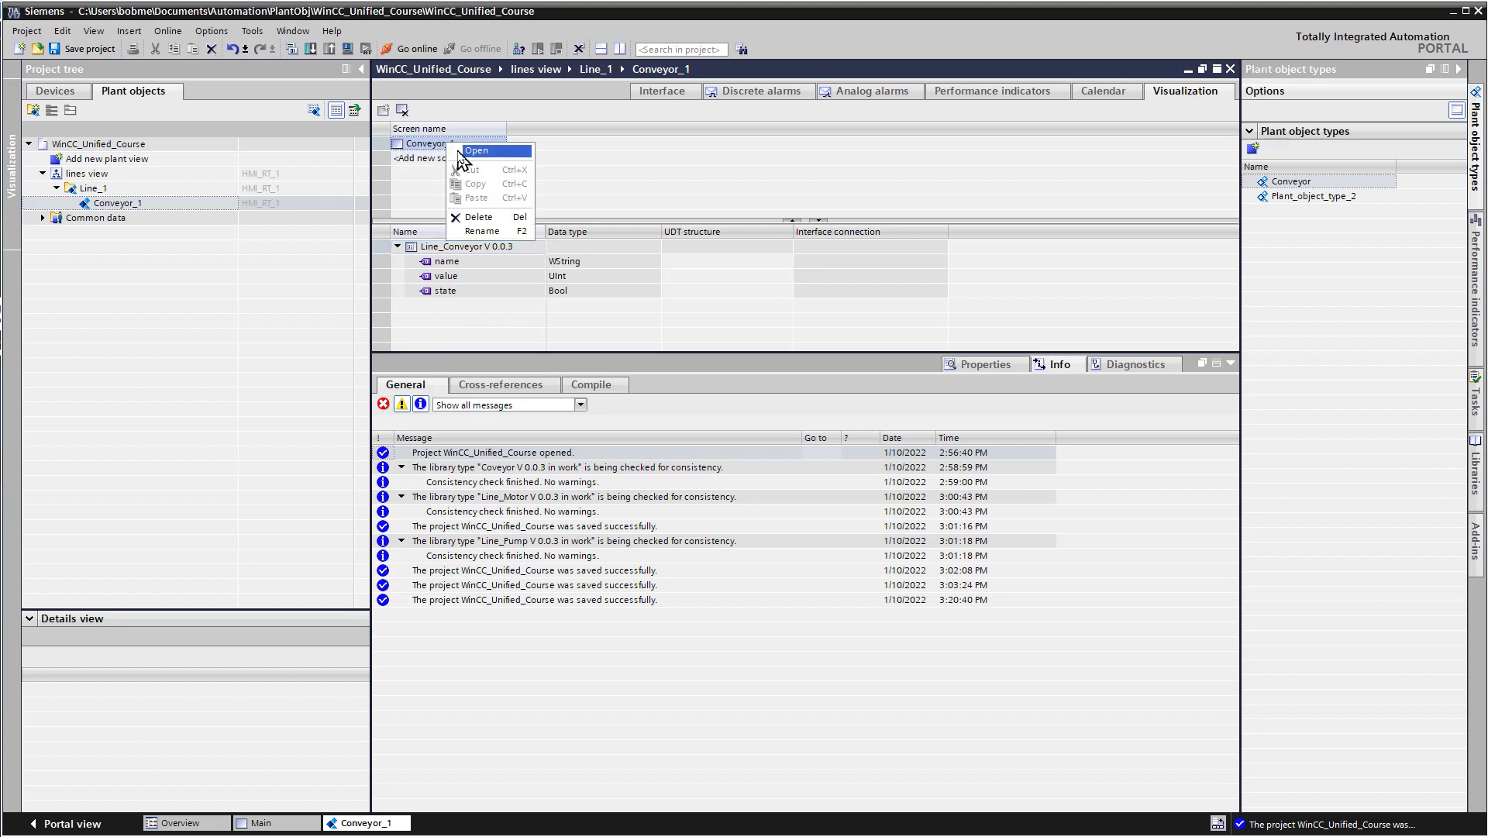
{"action": "left_click", "coordinate": [474, 152]}
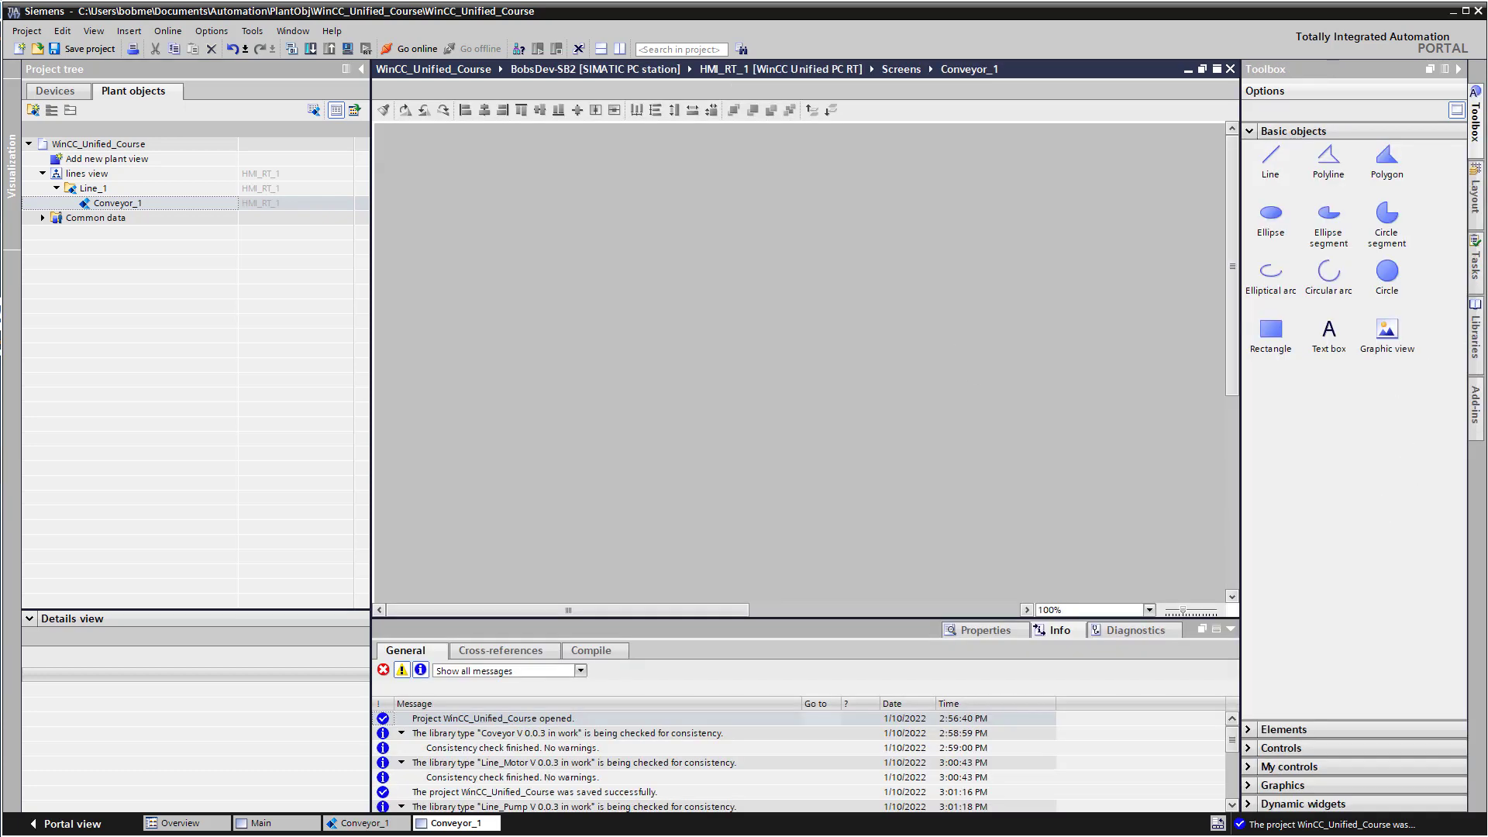
Place the Line_Conveyor V 0.0.3 faceplate from the project library in the screen's upper-left corner and view its size and position properties
{"action": "left_click", "coordinate": [1477, 353]}
{"action": "left_click_drag", "start_coordinate": [1331, 373], "coordinate": [377, 127]}
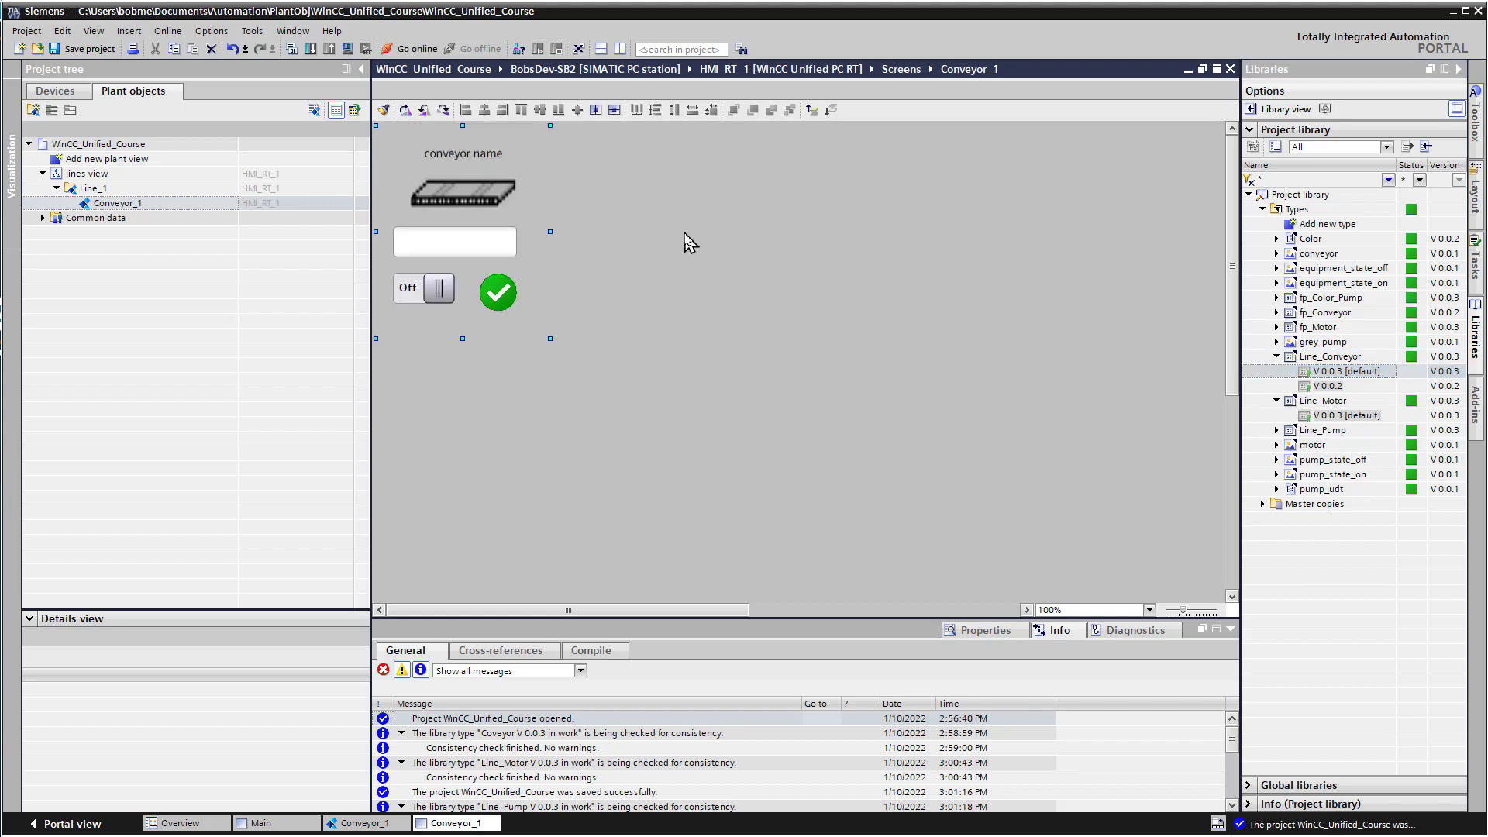
{"action": "left_click", "coordinate": [978, 630]}
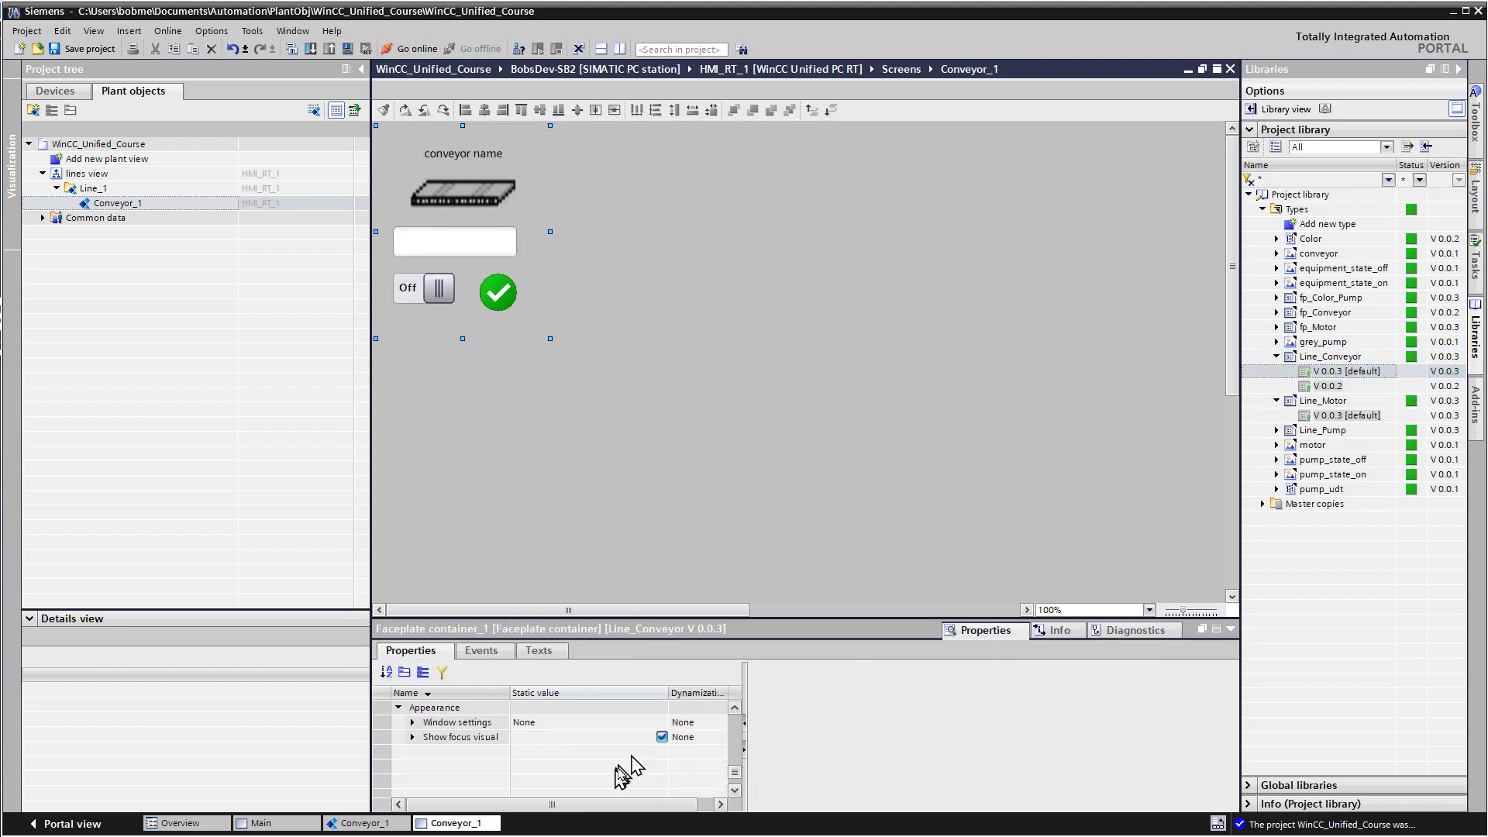
{"action": "left_click_drag", "start_coordinate": [735, 777], "coordinate": [736, 729]}
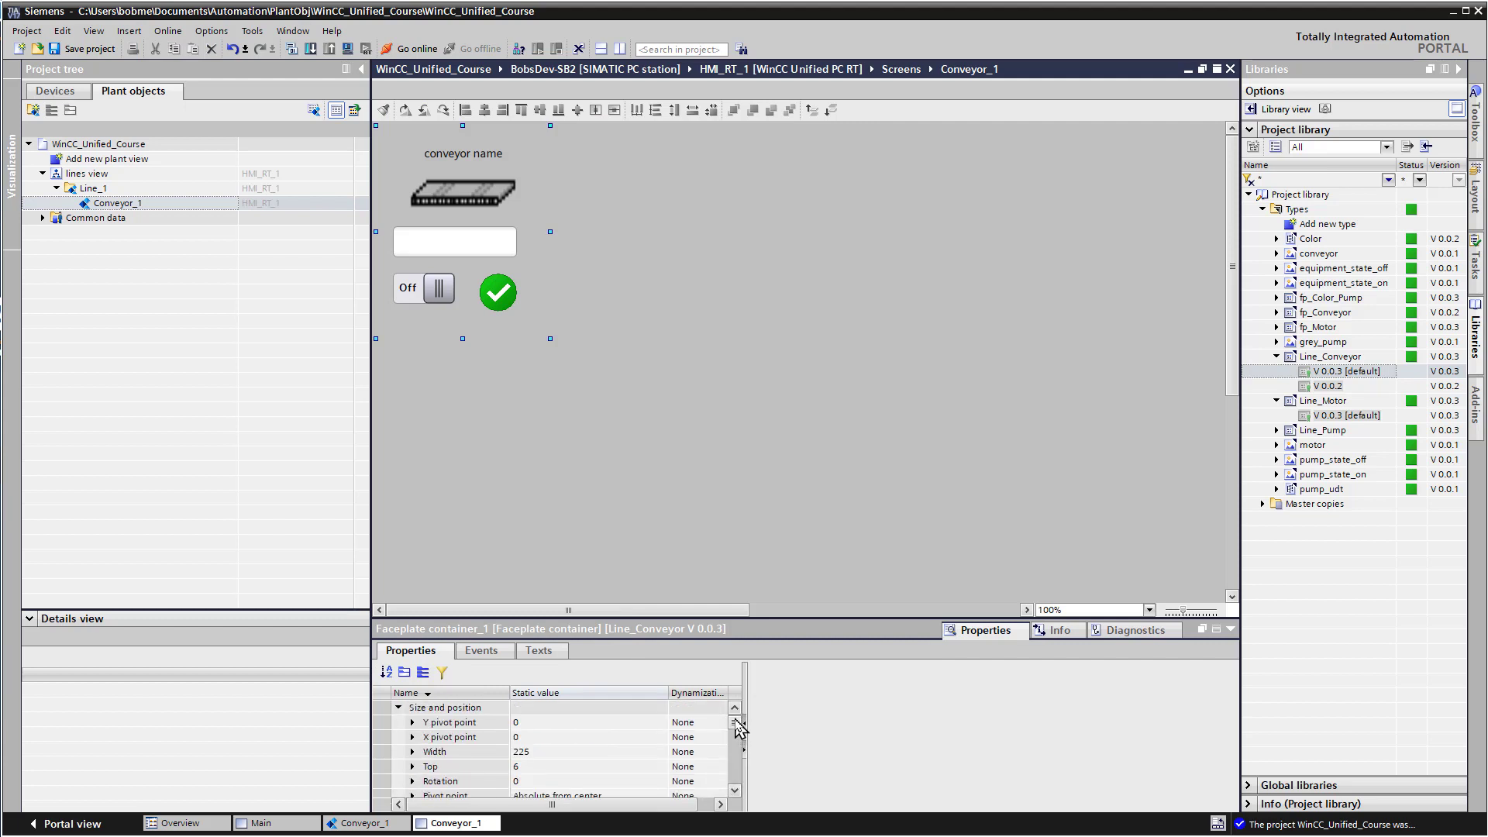
Set the Conveyor_1 screen's width to 230 and its height to 280
{"action": "key", "text": "Escape"}
{"action": "scroll", "coordinate": [736, 760], "scroll_direction": "up", "scroll_amount": 5}
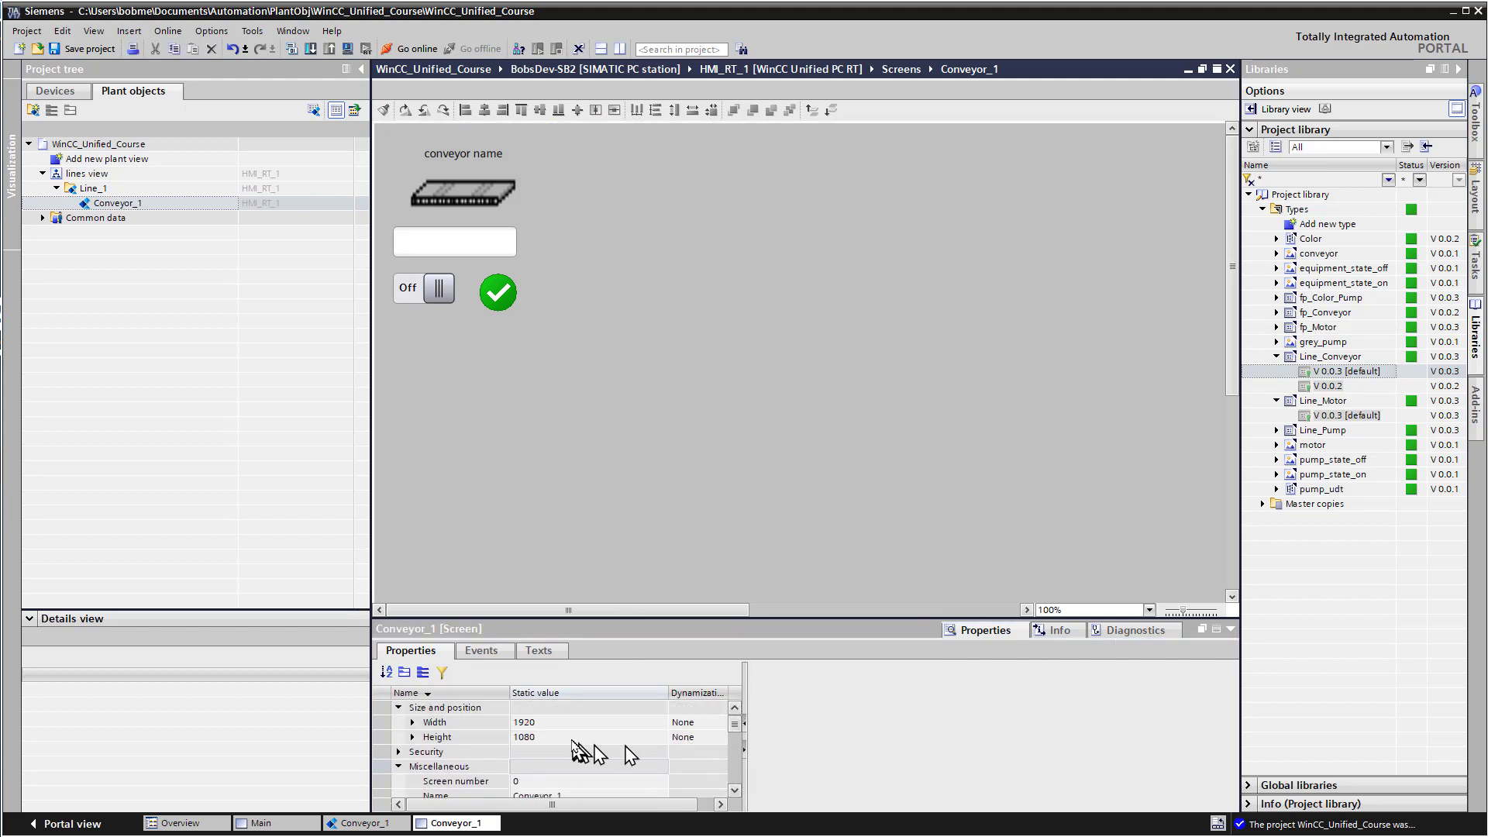
{"action": "left_click", "coordinate": [568, 722]}
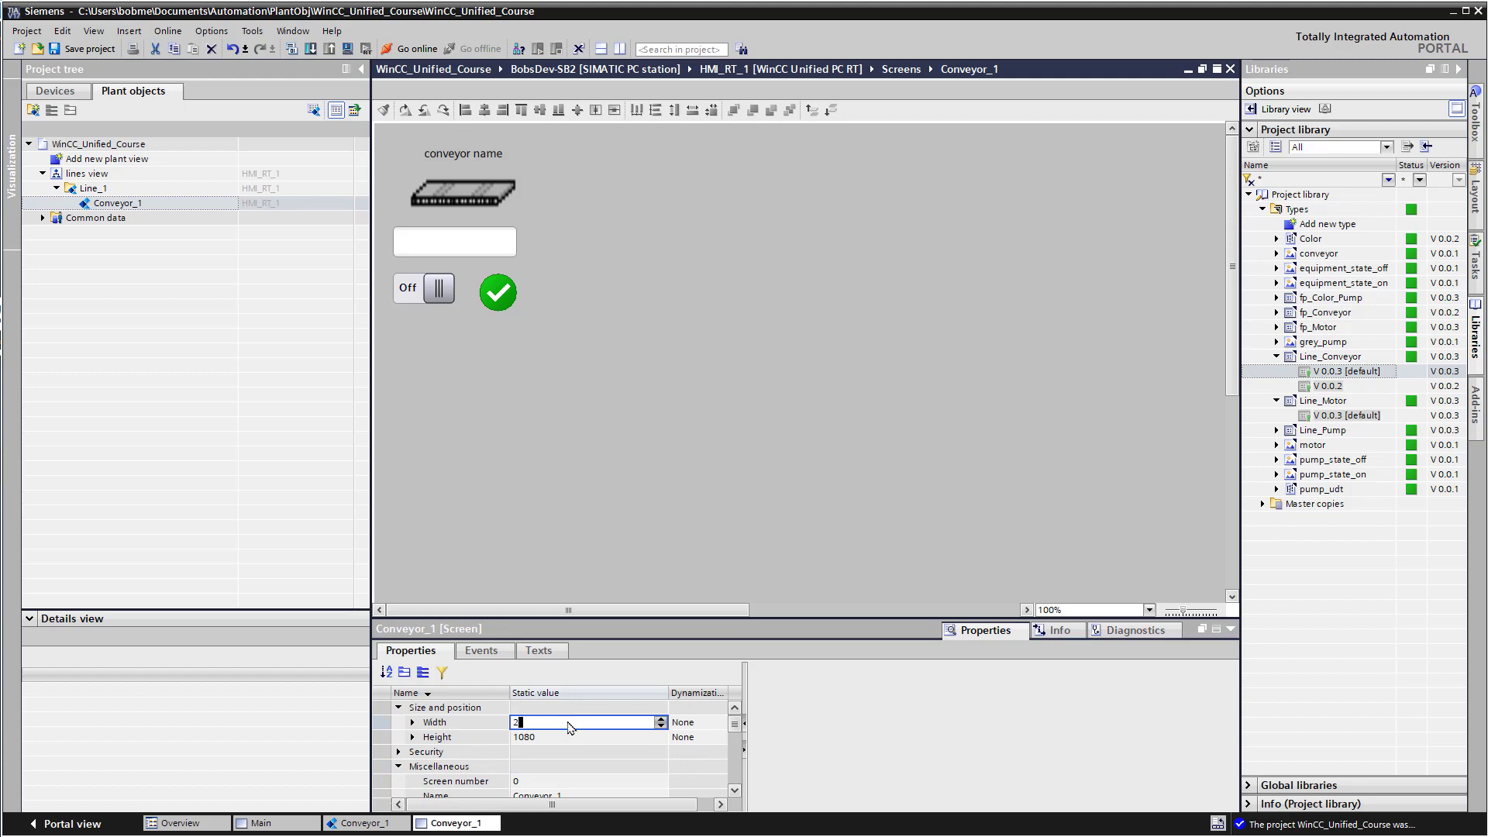
{"action": "type", "text": "230"}
{"action": "key", "text": "Tab"}
{"action": "double_click", "coordinate": [547, 737]}
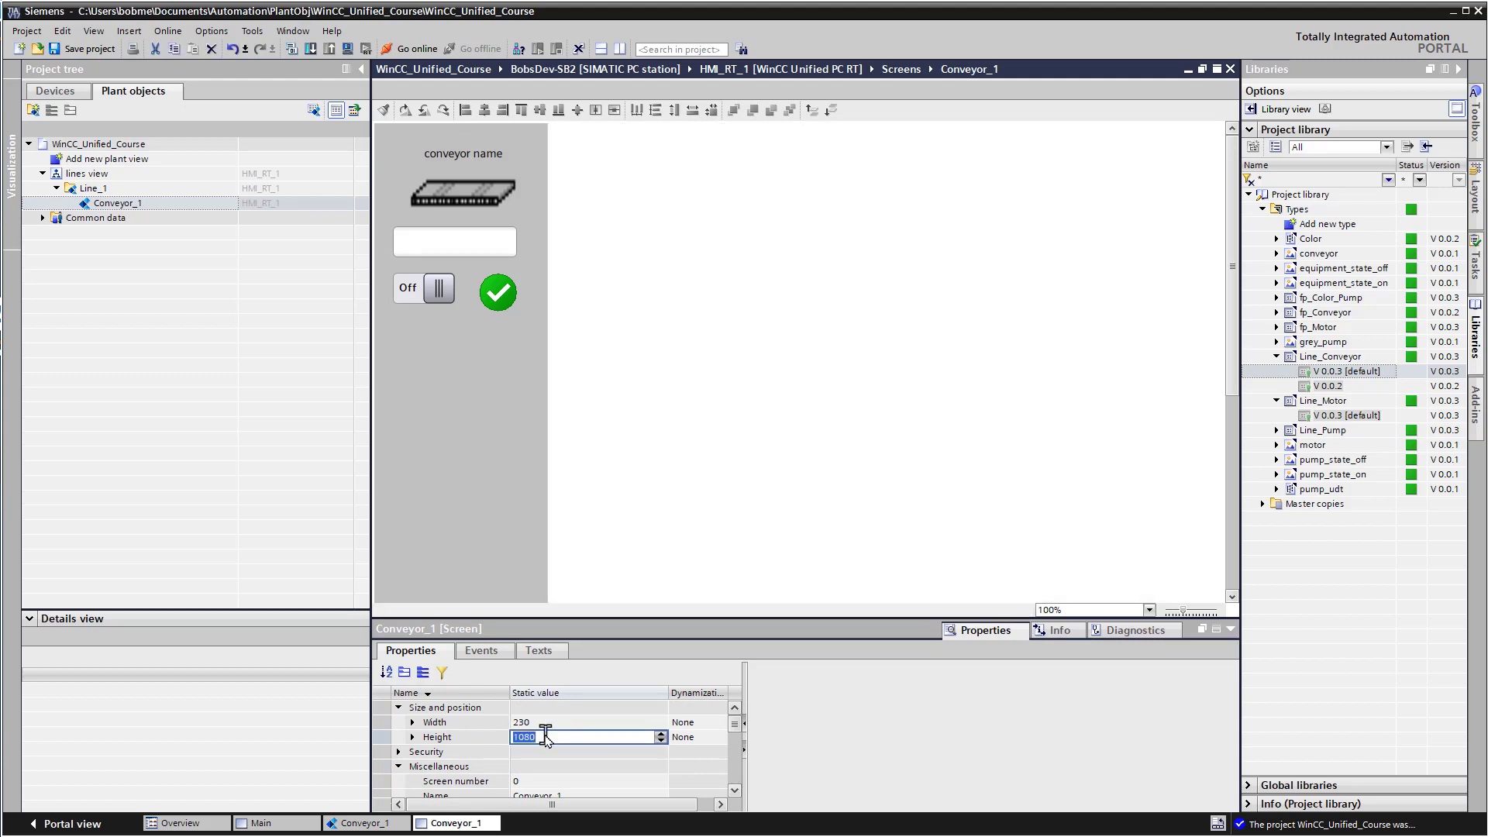
{"action": "type", "text": "280"}
{"action": "key", "text": "Return"}
Link the name interface property of the Line_Conveyor faceplate container to the Line_1_Conveyor.Name tag
{"action": "left_click", "coordinate": [527, 248]}
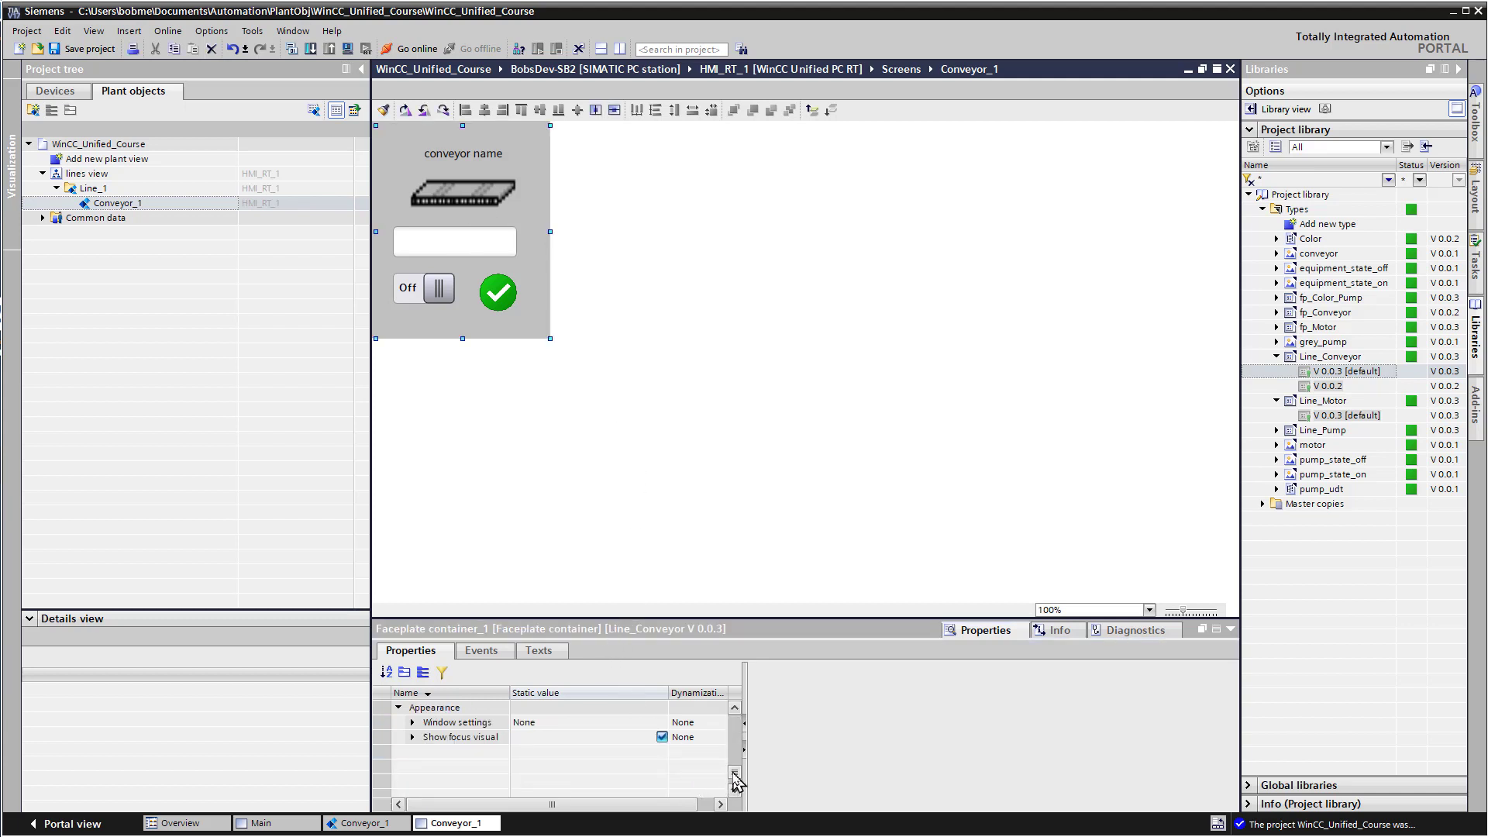
{"action": "scroll", "coordinate": [729, 775], "scroll_direction": "down", "scroll_amount": 1}
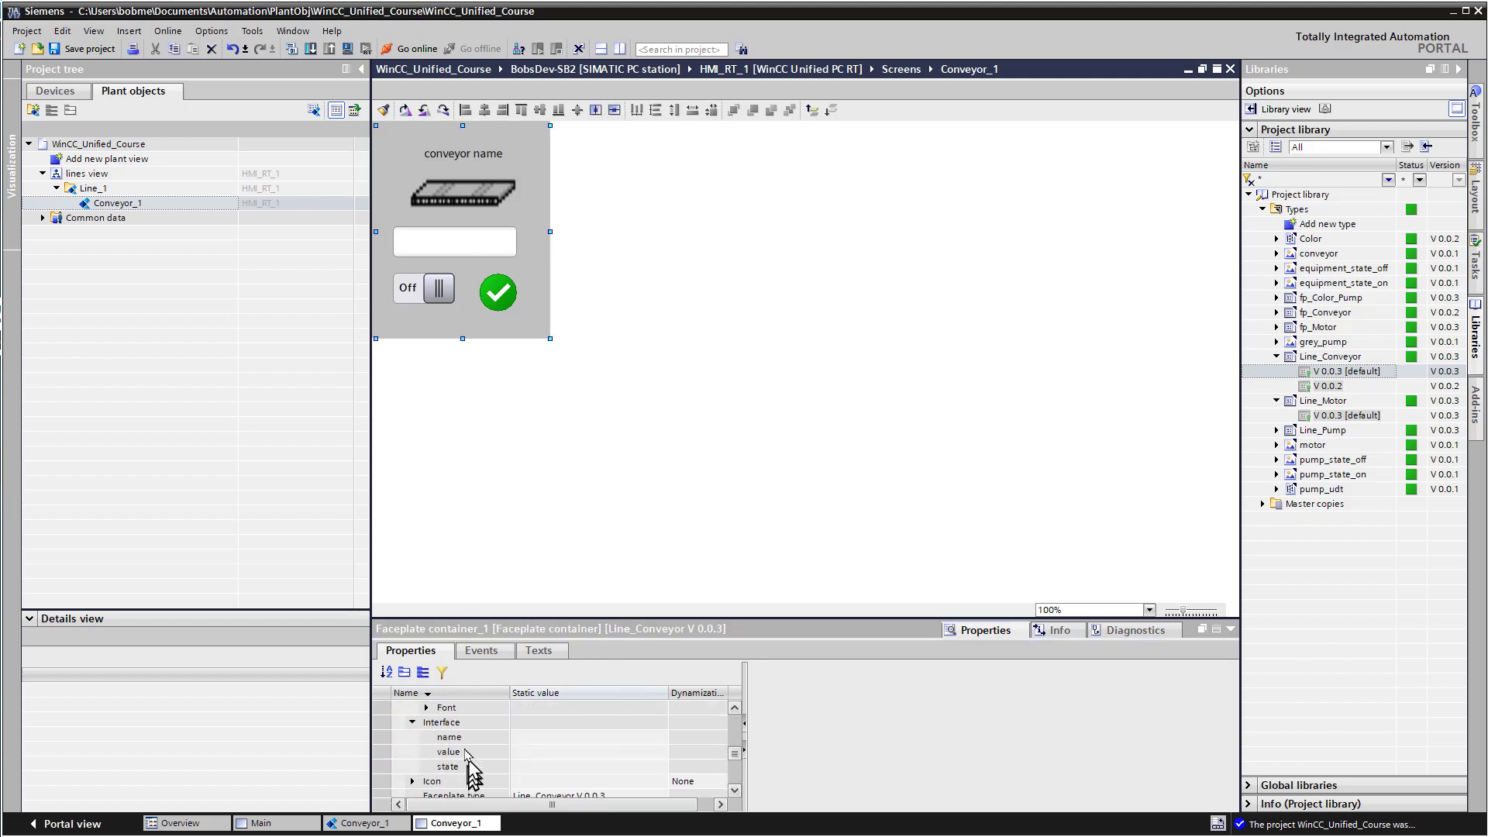
{"action": "left_click", "coordinate": [518, 740]}
{"action": "left_click", "coordinate": [660, 737]}
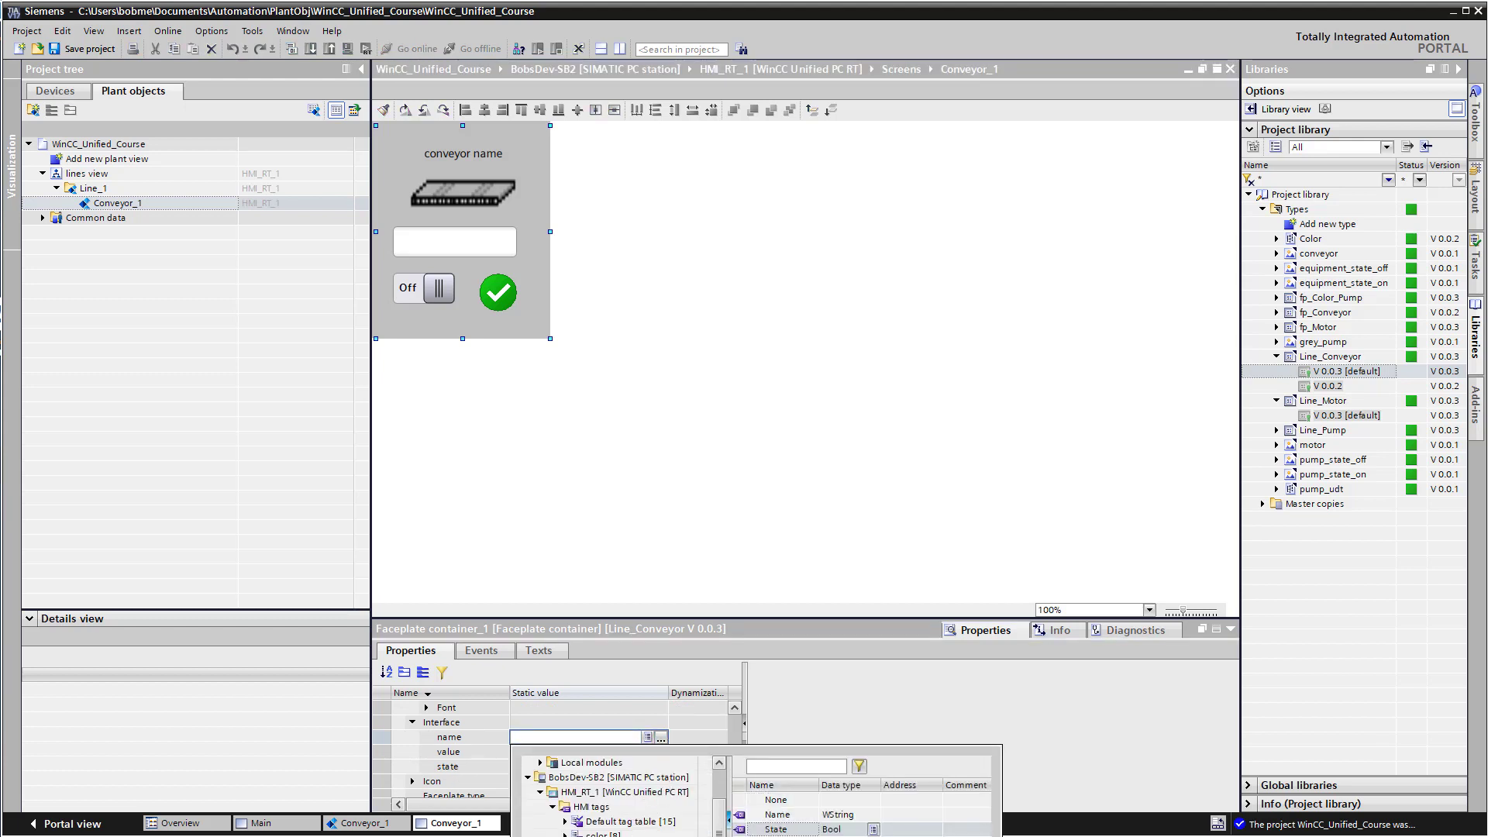
{"action": "left_click", "coordinate": [753, 817]}
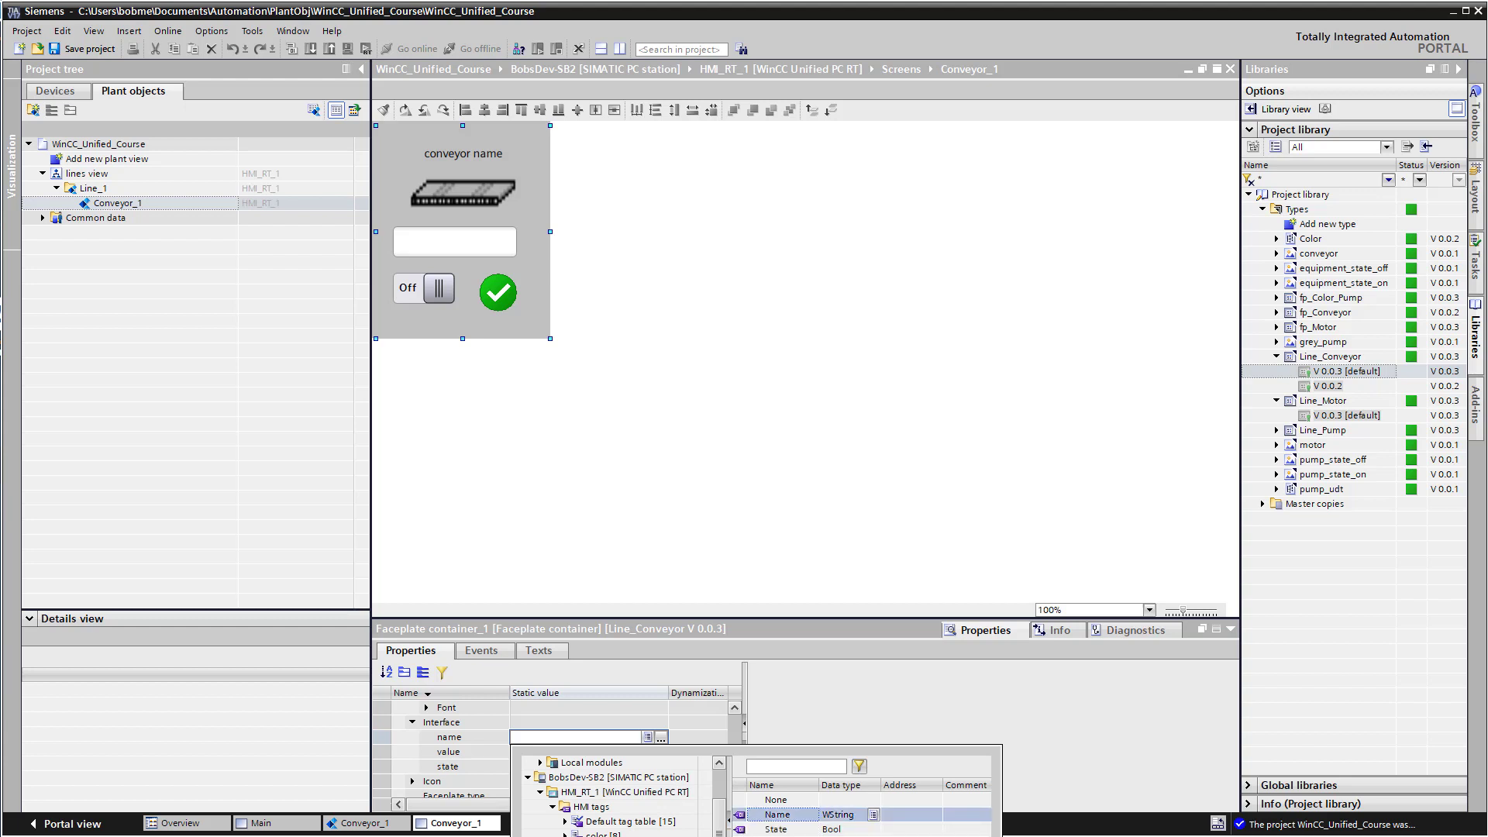
{"action": "key", "text": "Return"}
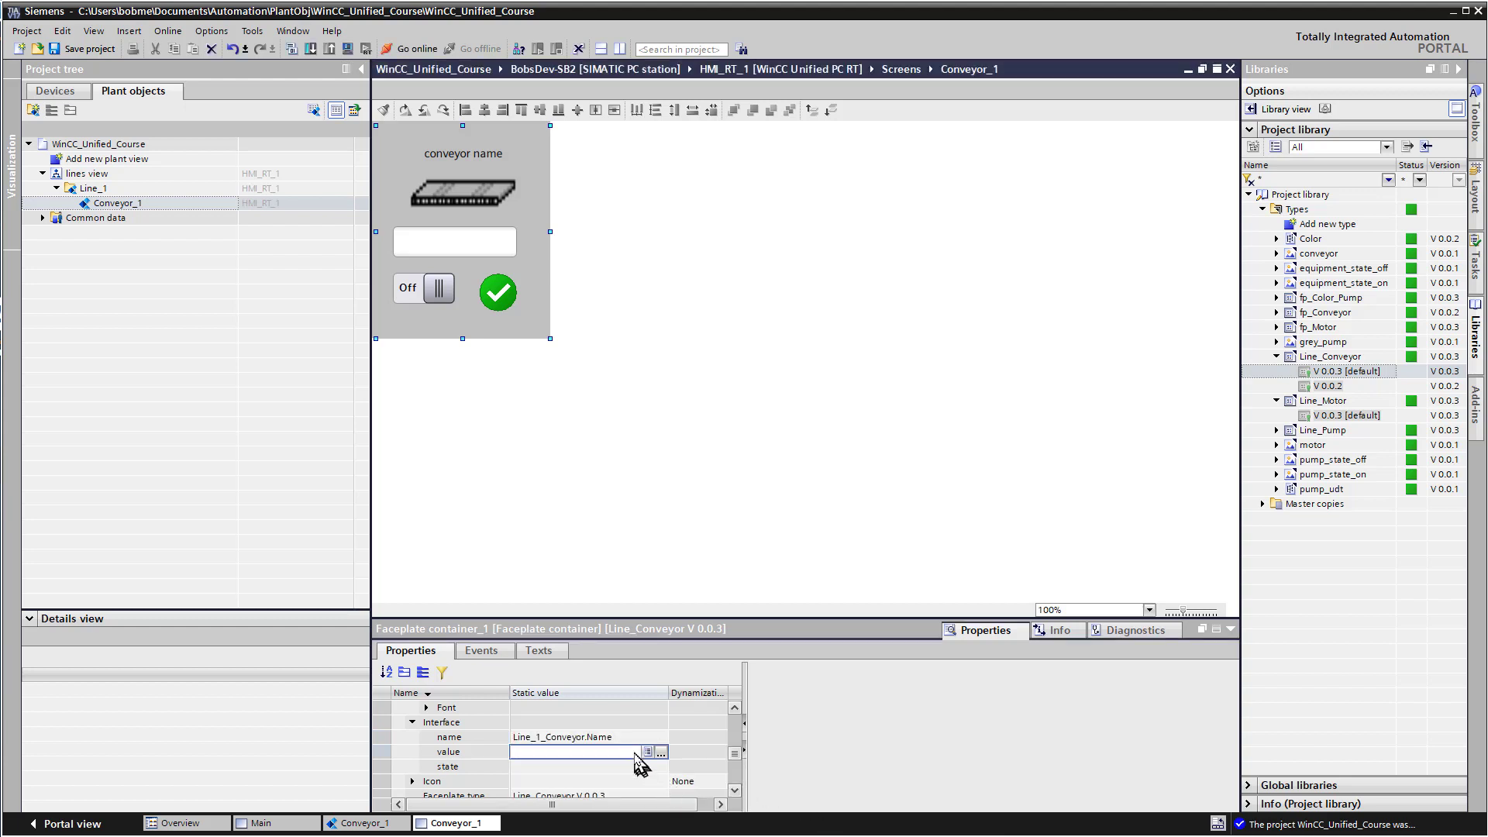
Enlarge the properties area and link the faceplate's value interface property to the Line_1_Conveyor.Value tag
{"action": "left_click_drag", "start_coordinate": [690, 620], "coordinate": [641, 434]}
{"action": "left_click", "coordinate": [657, 573]}
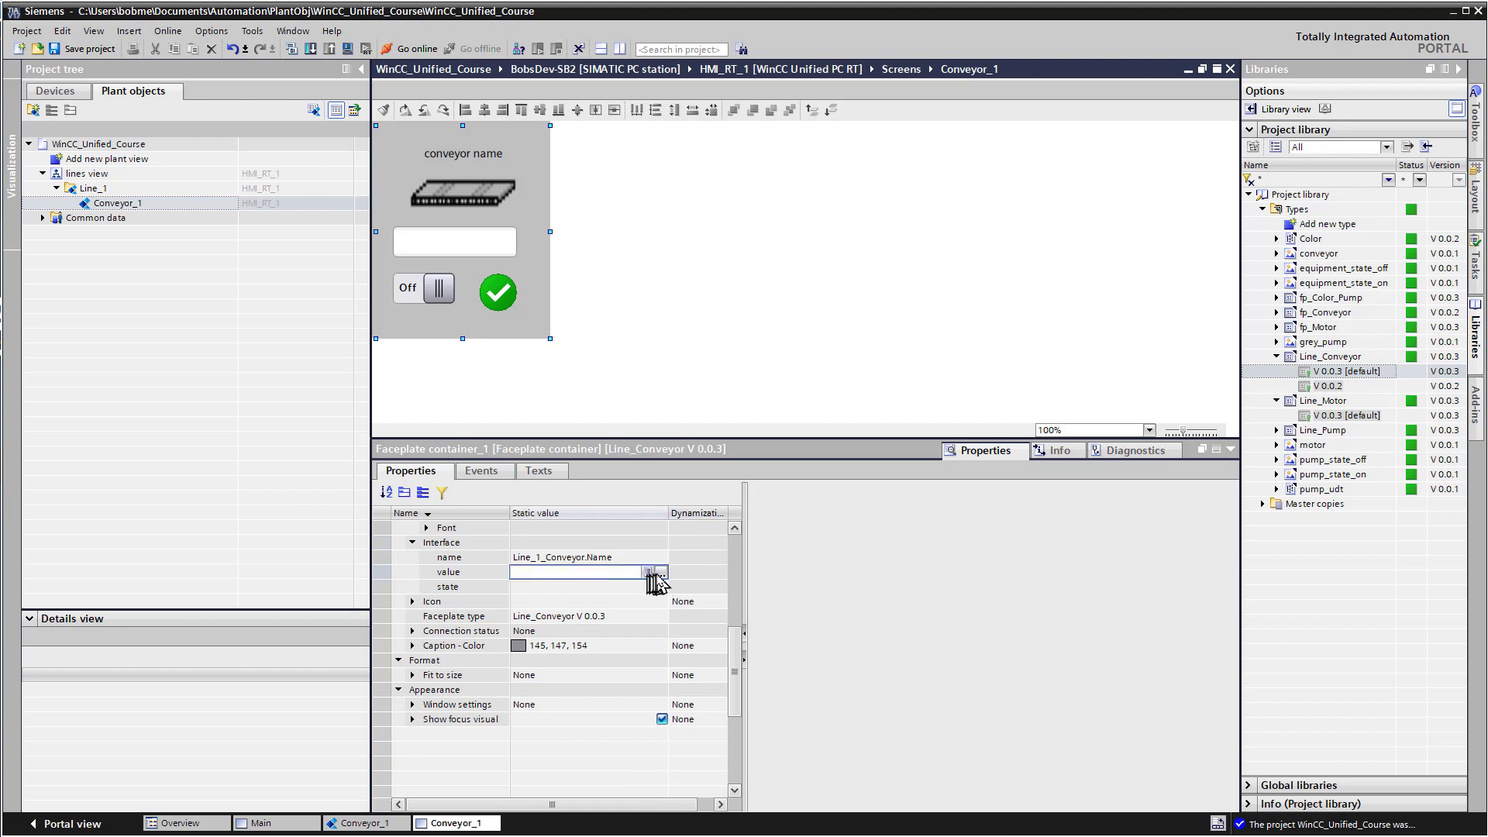
{"action": "left_click", "coordinate": [661, 573]}
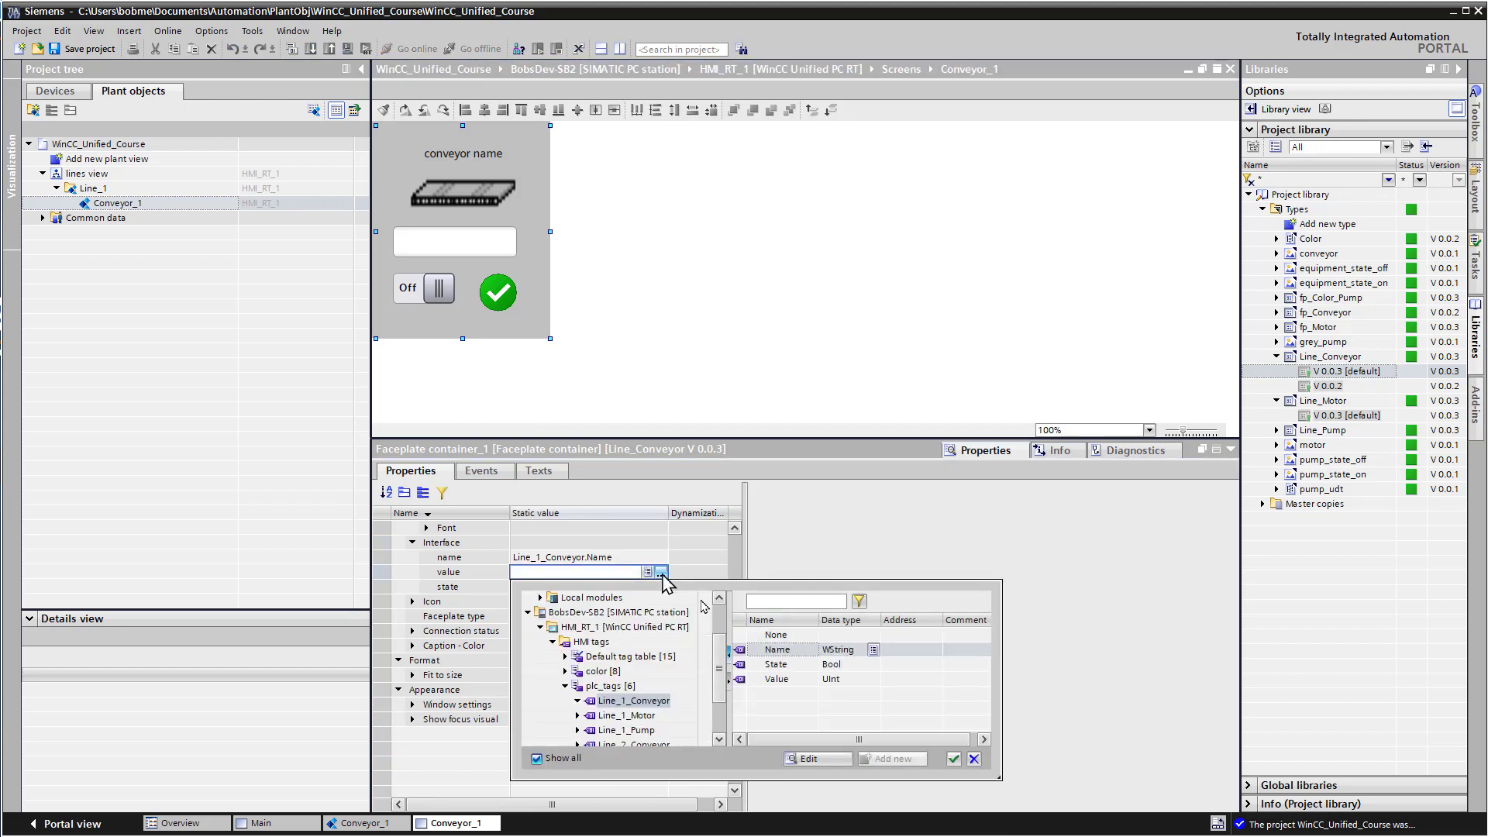
{"action": "left_click", "coordinate": [771, 679]}
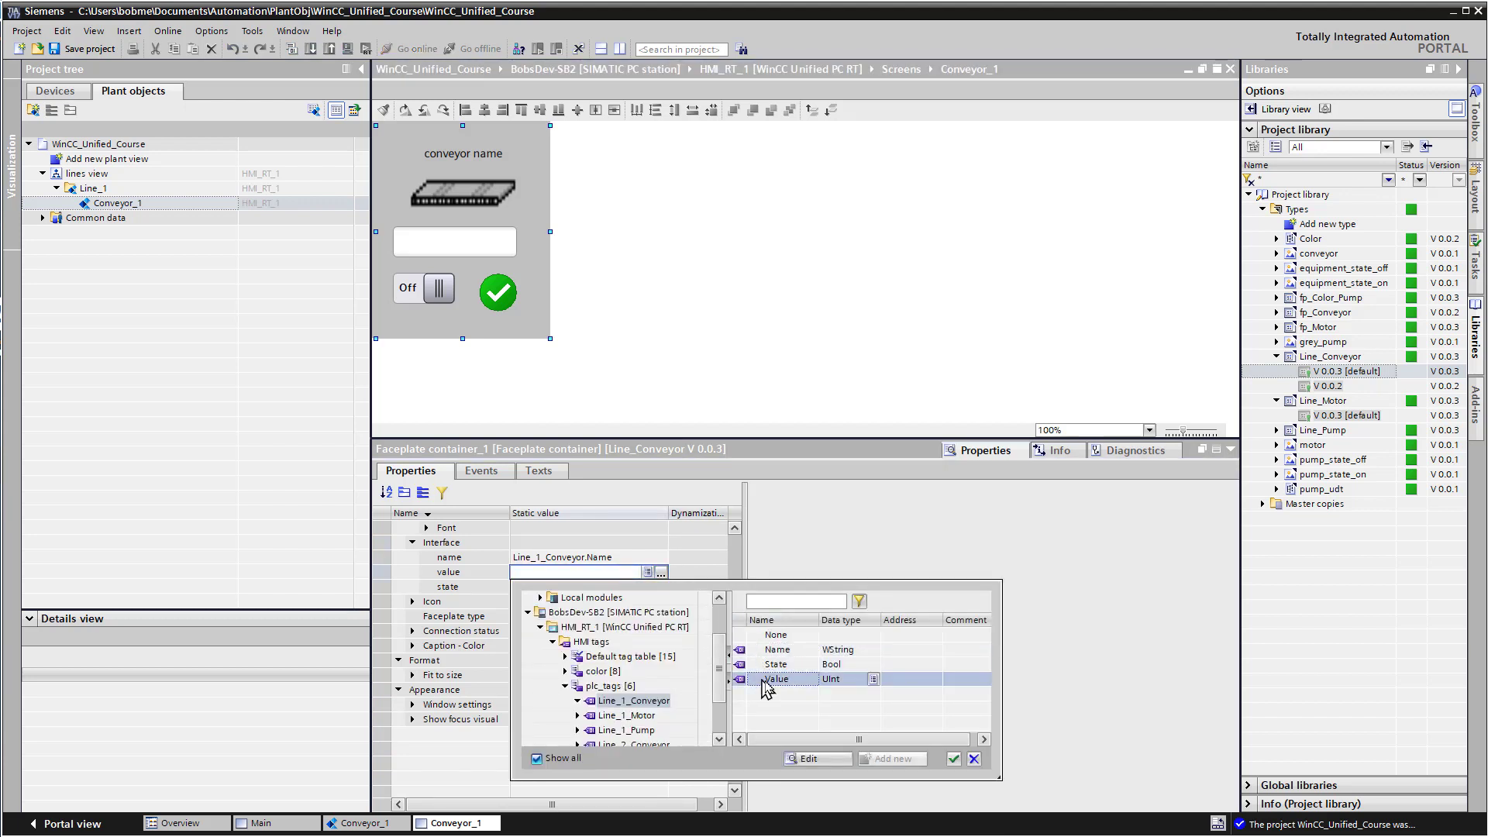
{"action": "left_click", "coordinate": [954, 759]}
Link the faceplate's state interface property to the Line_1_Conveyor.State tag and save the project
{"action": "left_click", "coordinate": [657, 589]}
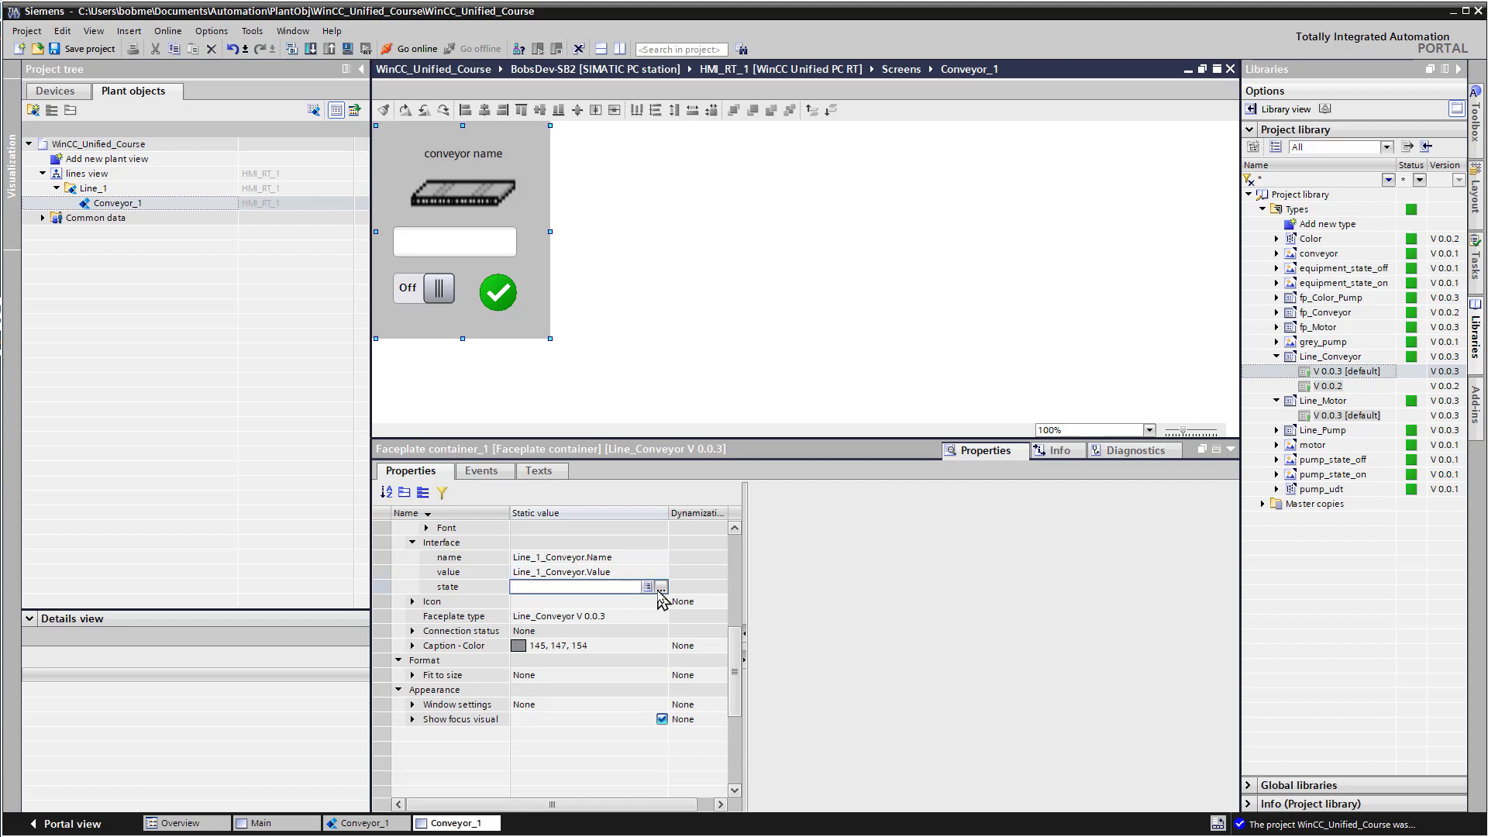
{"action": "left_click", "coordinate": [661, 588]}
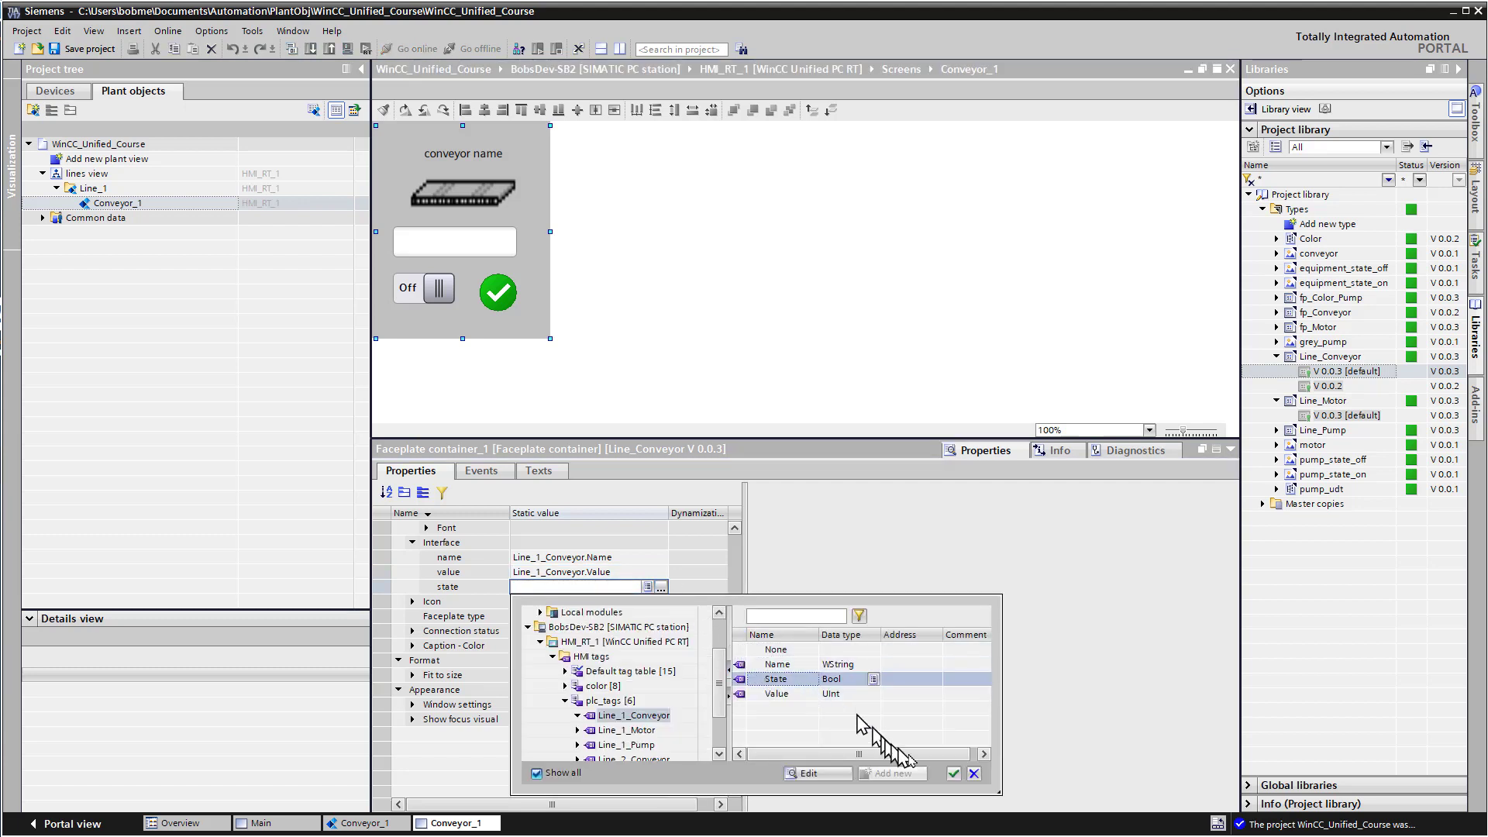
{"action": "left_click", "coordinate": [954, 773]}
{"action": "left_click", "coordinate": [573, 232]}
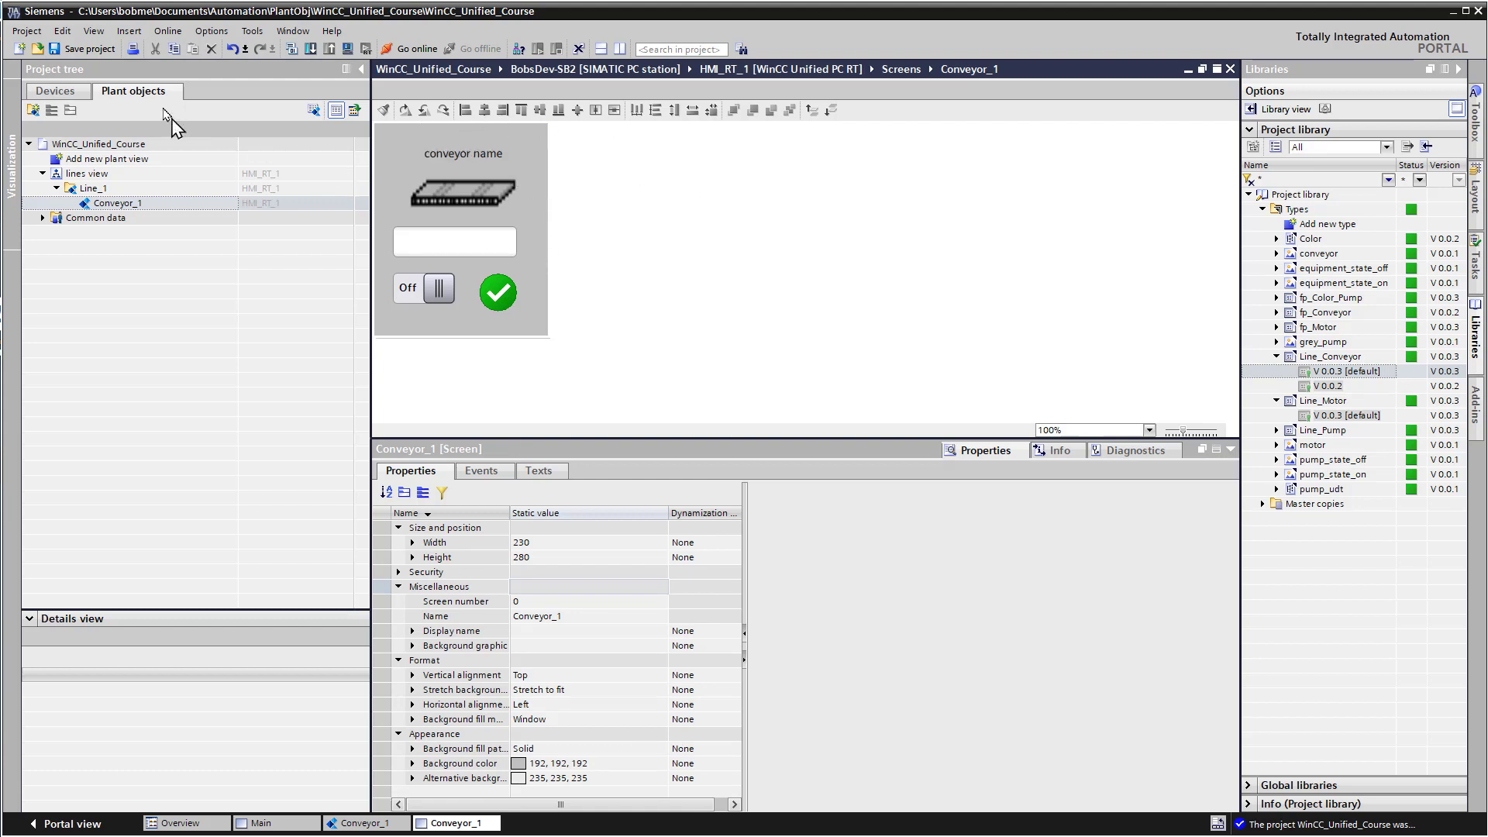
{"action": "left_click", "coordinate": [76, 51]}
Return to the Conveyor_1 plant object and review its interface and visualization
{"action": "left_click", "coordinate": [314, 109]}
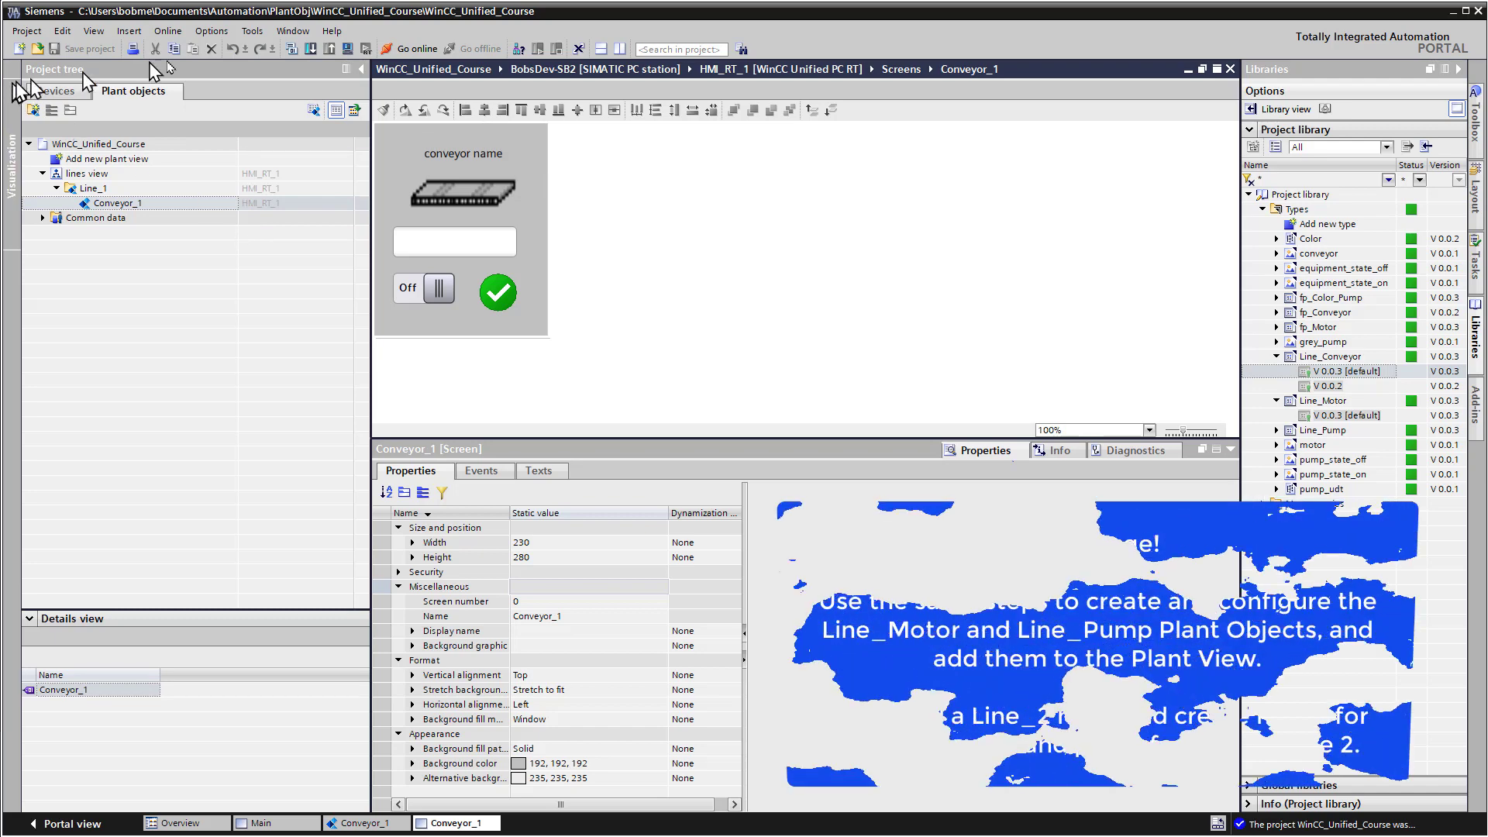
{"action": "left_click", "coordinate": [314, 109]}
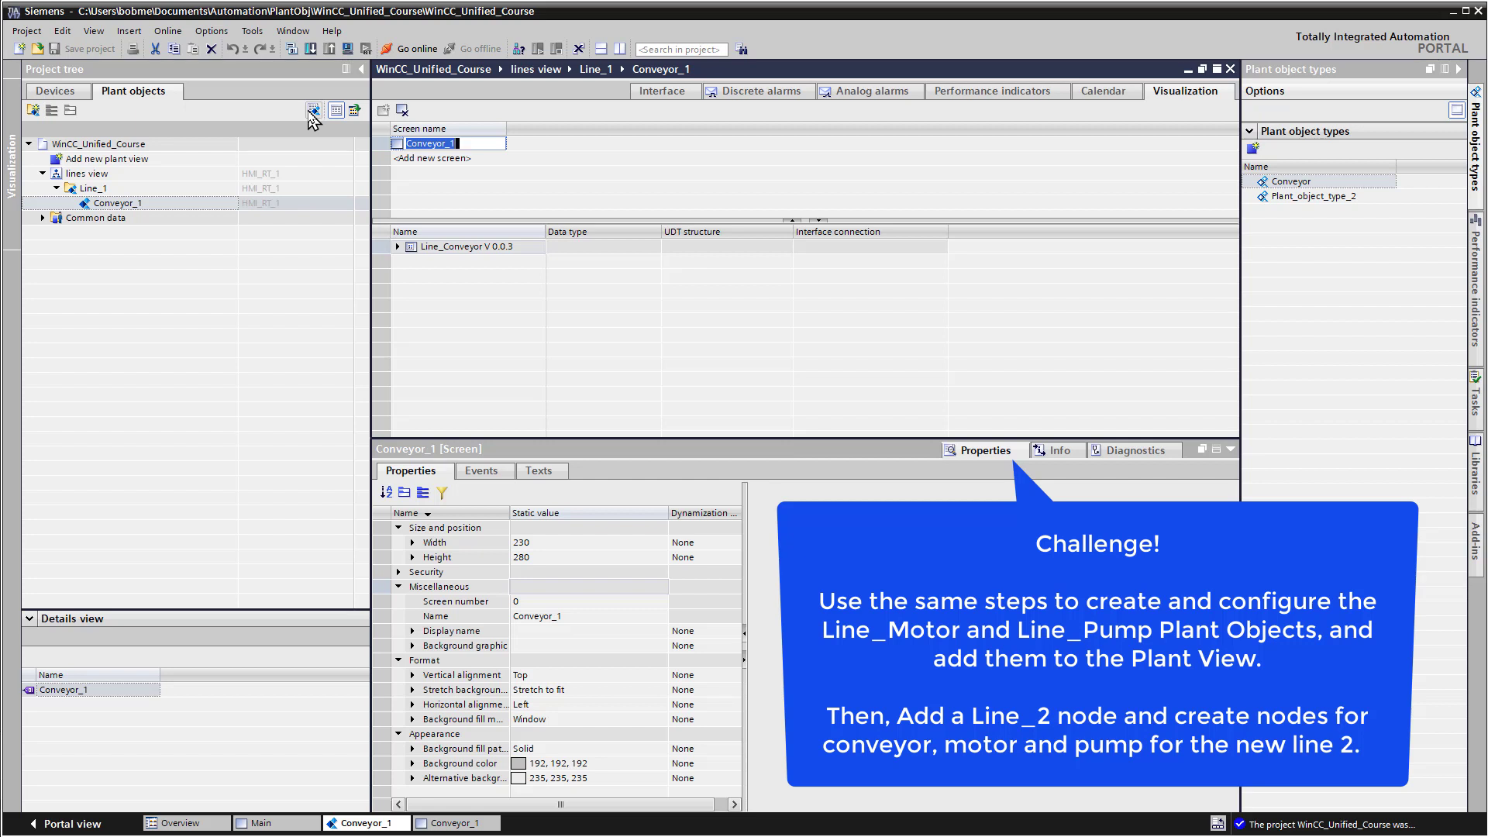
{"action": "left_click", "coordinate": [662, 91]}
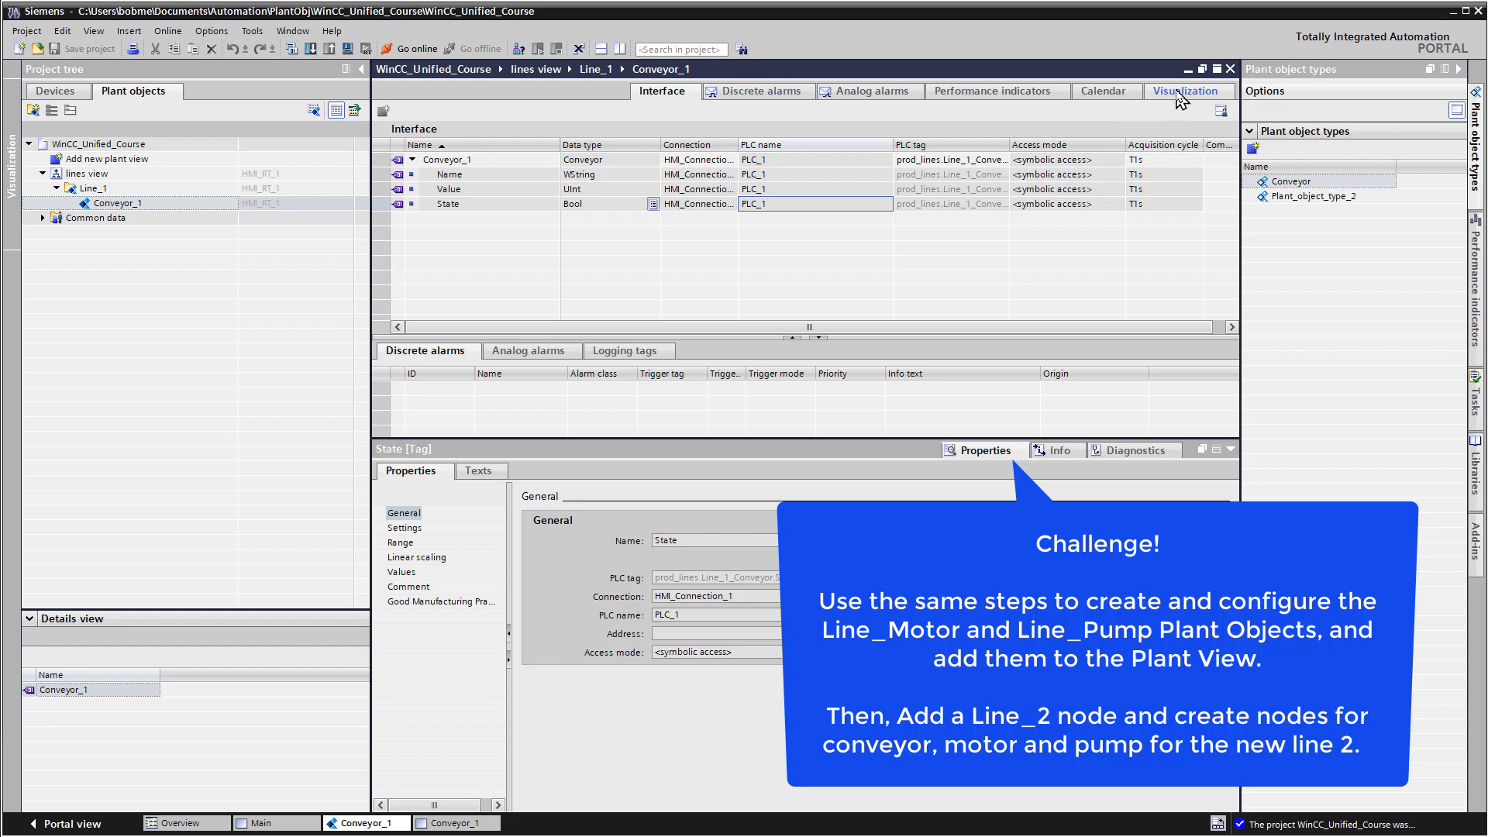
{"action": "left_click", "coordinate": [1180, 96]}
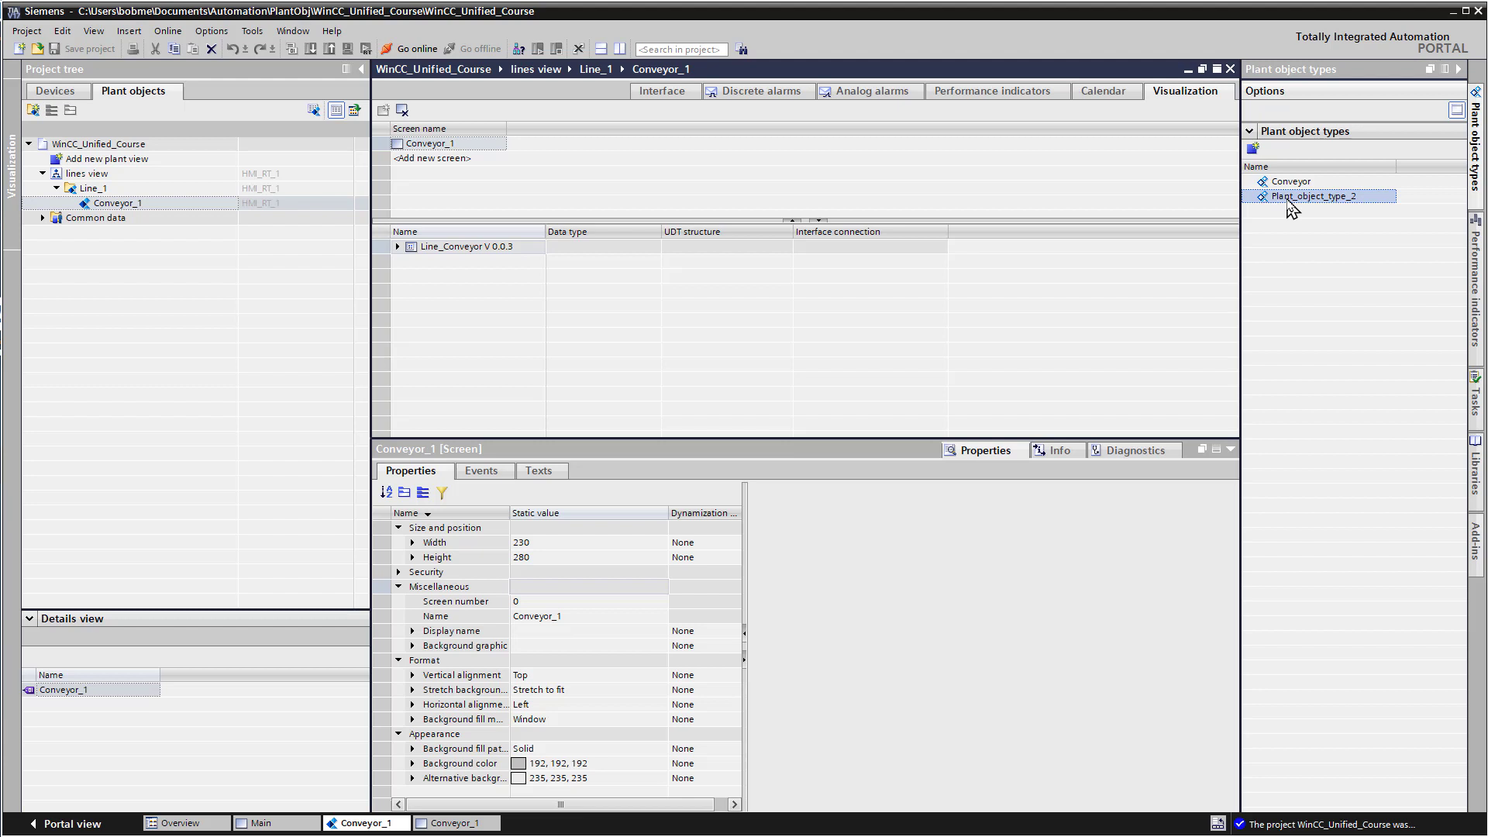
Rename the plant object type Plant_object_type_2 as Motor
{"action": "right_click", "coordinate": [1288, 202]}
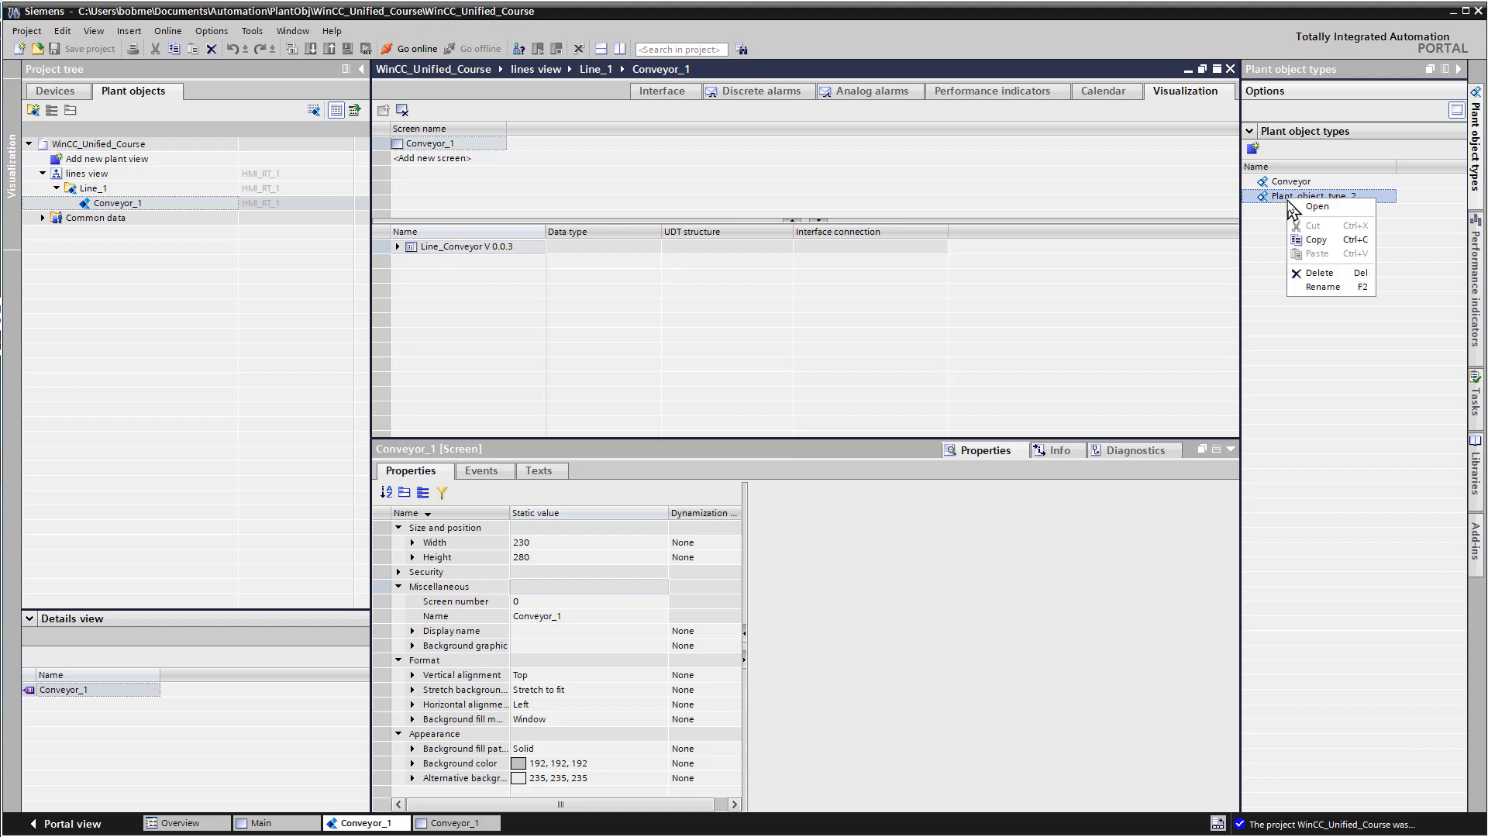
{"action": "left_click", "coordinate": [1321, 288]}
{"action": "type", "text": "Motor"}
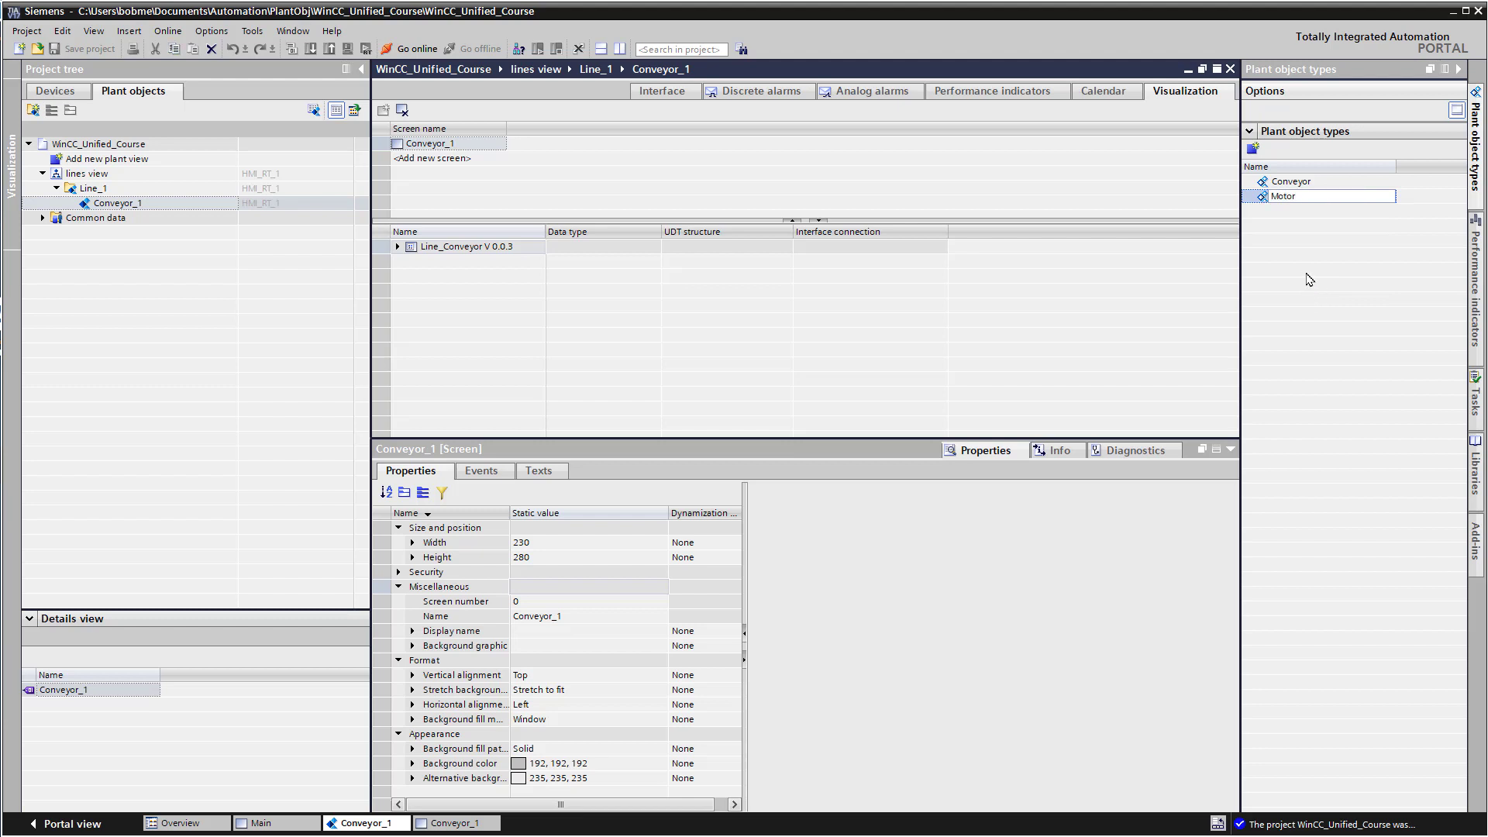
{"action": "key", "text": "Return"}
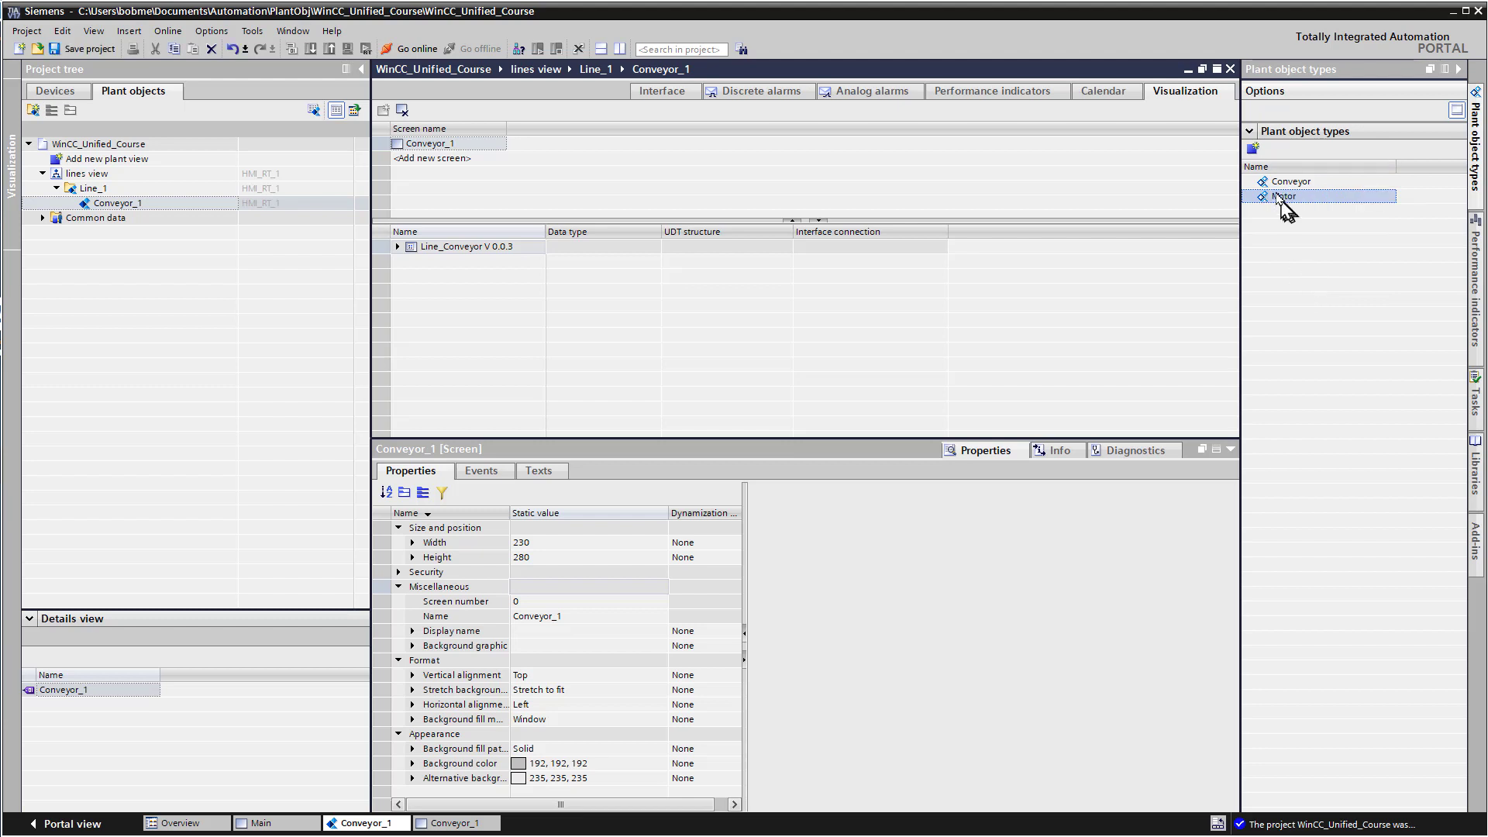
Open the Motor plant object type and set its interface's communication driver to SIMATIC S7 1200/1500
{"action": "right_click", "coordinate": [1286, 199]}
{"action": "left_click", "coordinate": [1288, 203]}
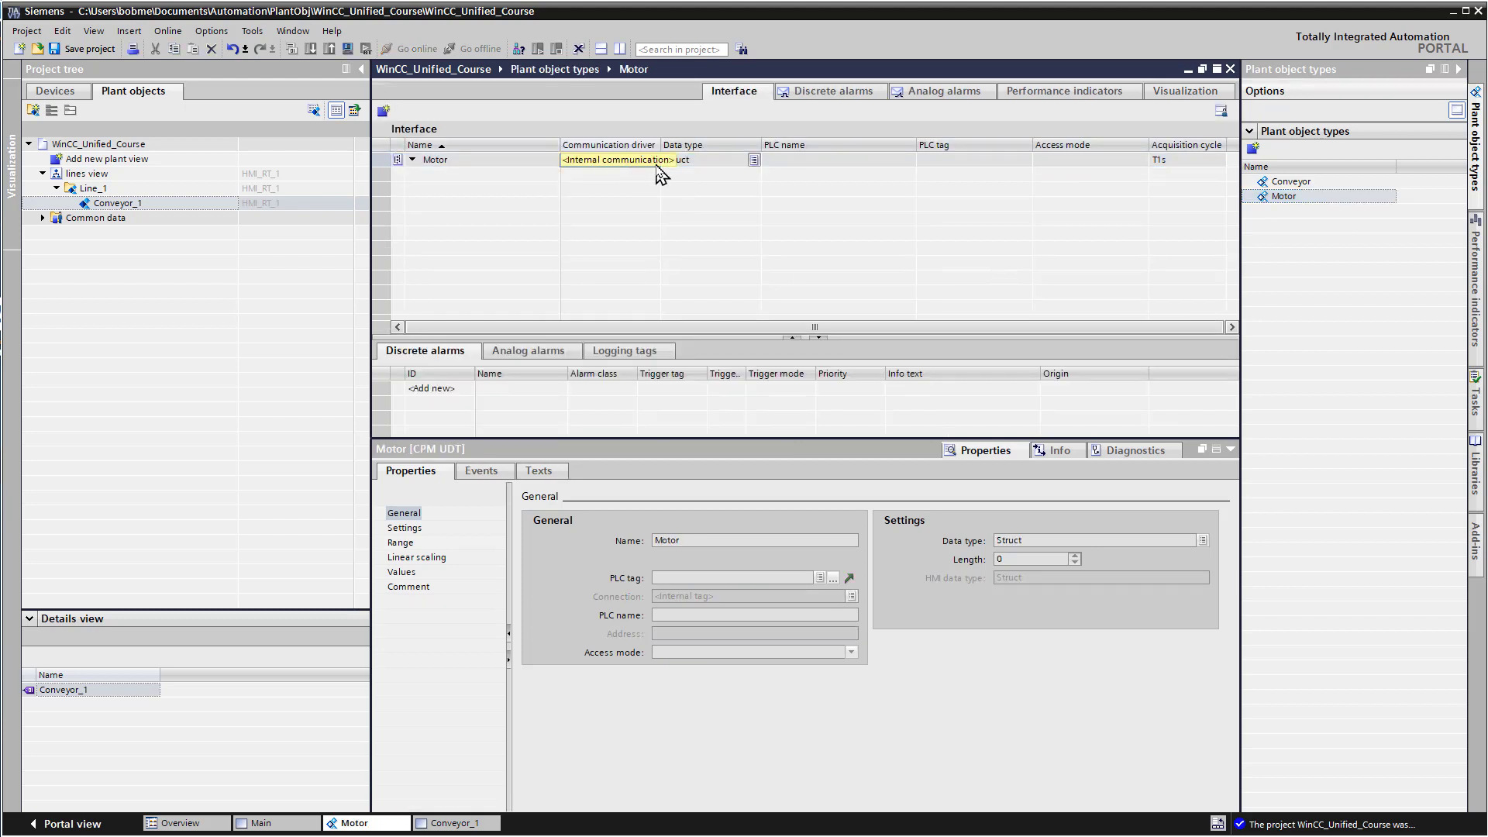
{"action": "left_click", "coordinate": [656, 165]}
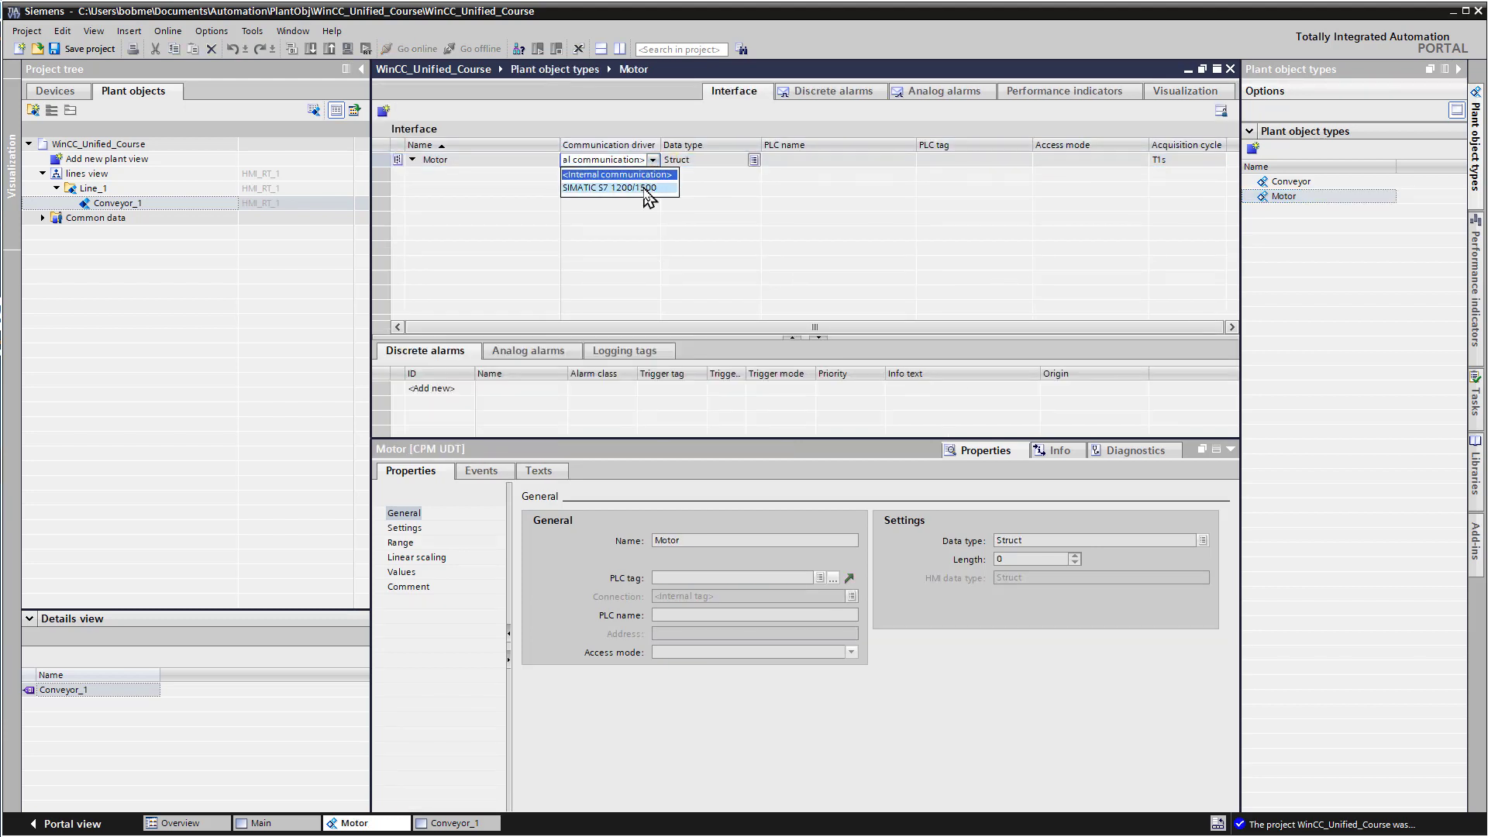
{"action": "left_click", "coordinate": [647, 187]}
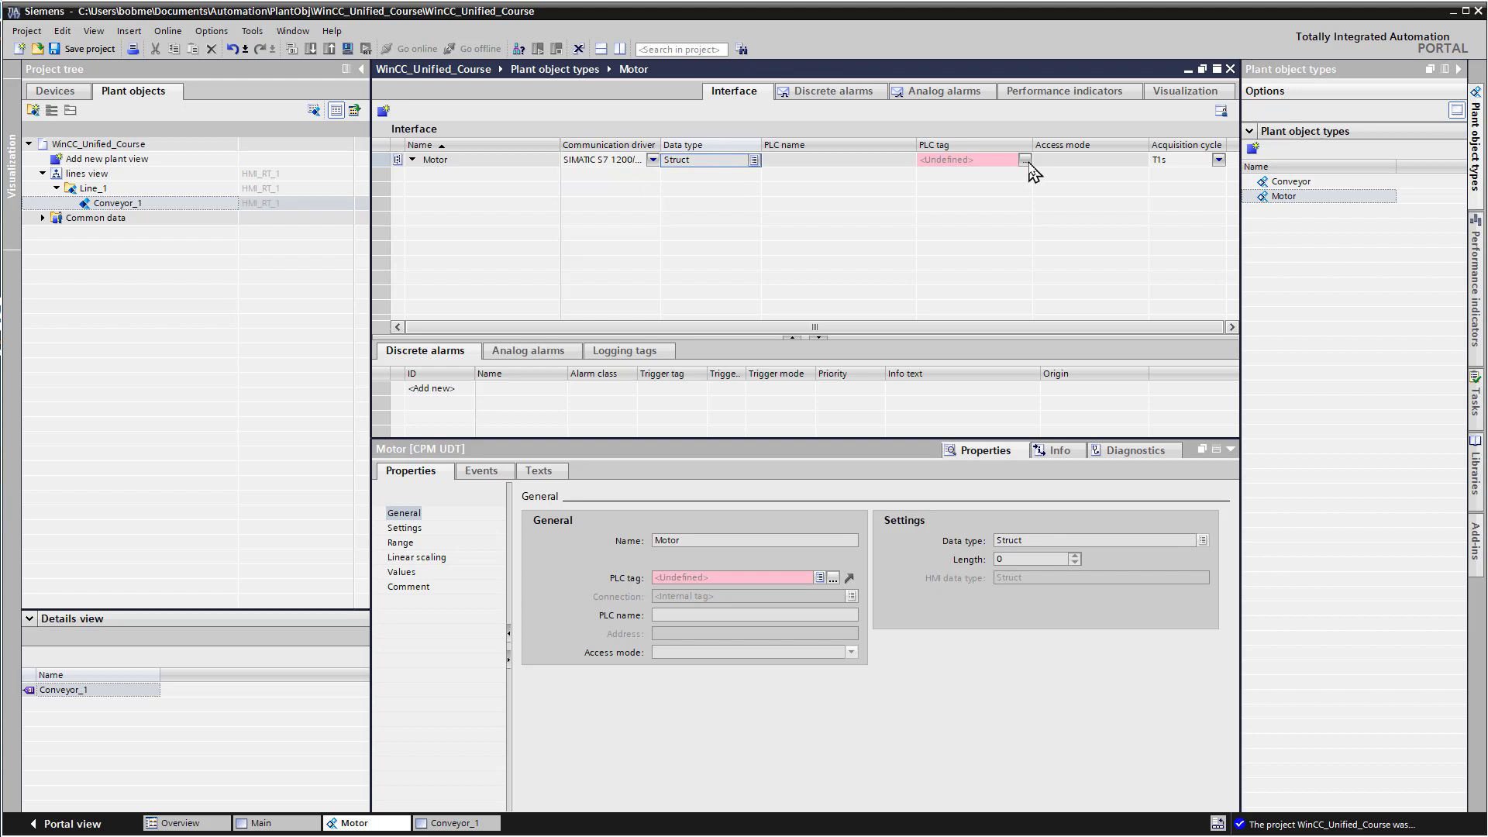
Assign the PLC data type equipment_udt from PLC_1 as the PLC tag of the Motor interface
{"action": "left_click", "coordinate": [1025, 160]}
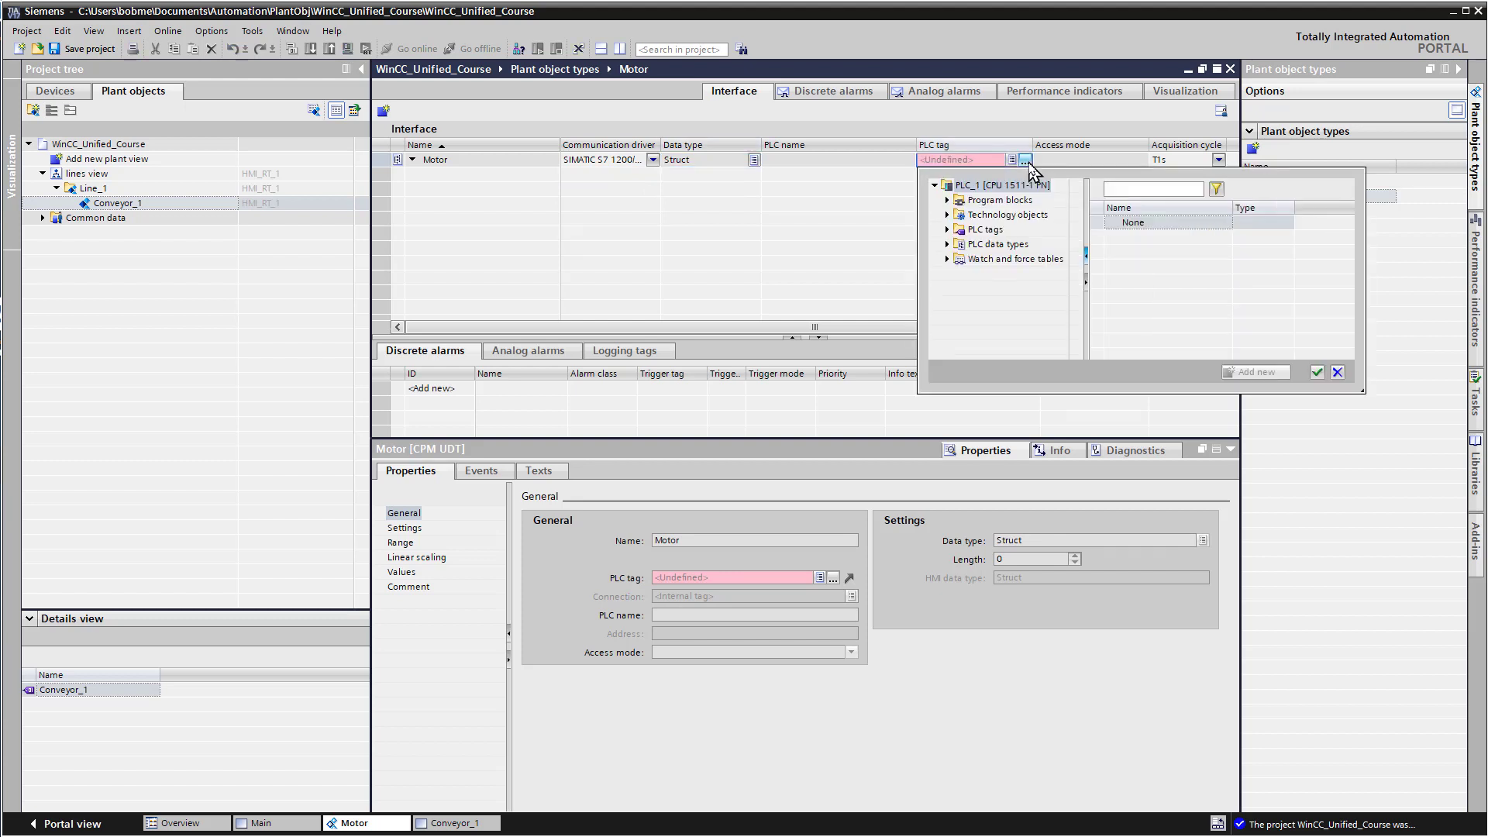
{"action": "left_click", "coordinate": [998, 244]}
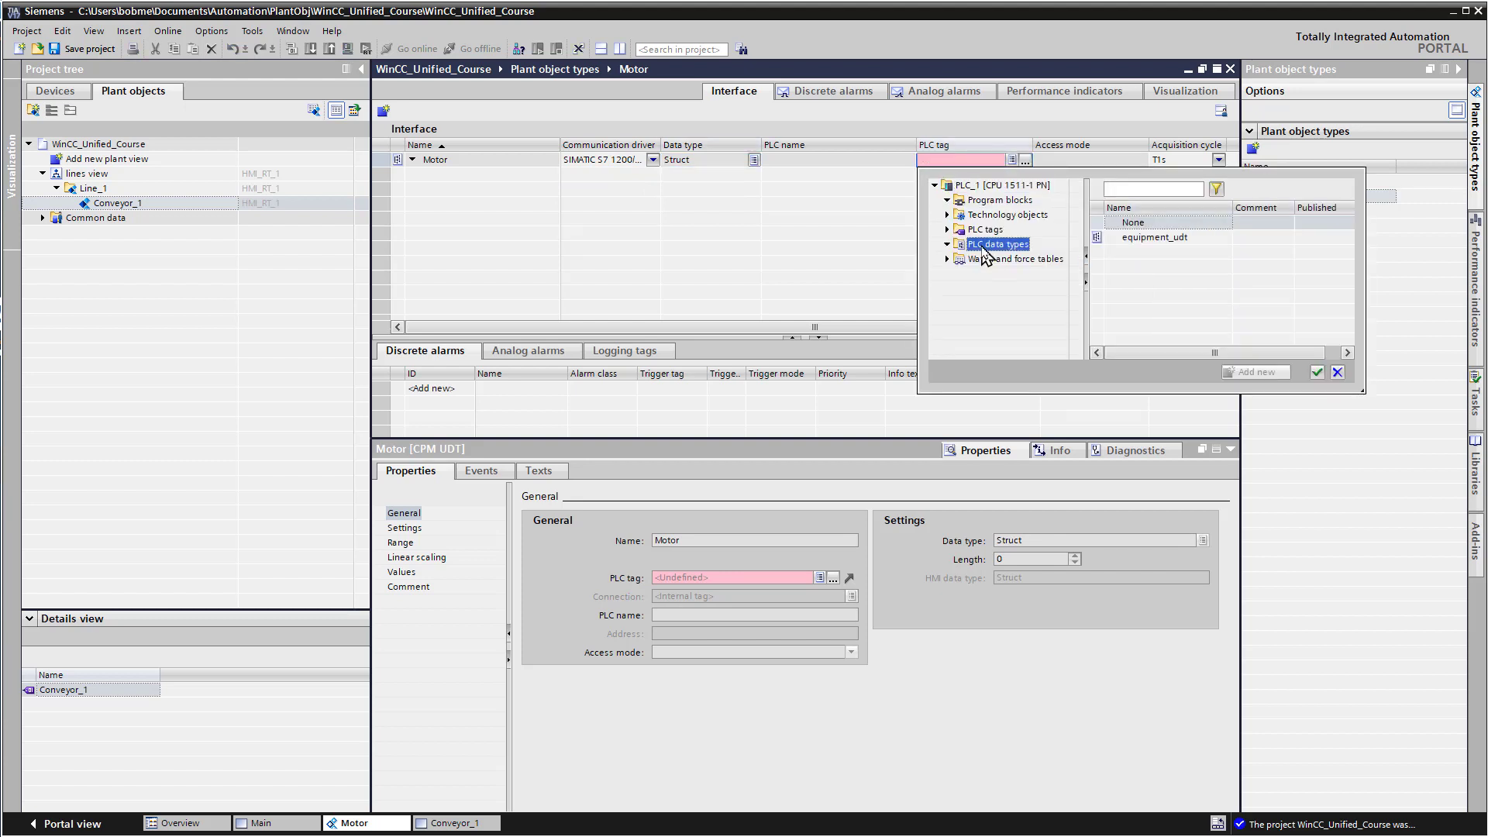
{"action": "left_click", "coordinate": [1114, 238]}
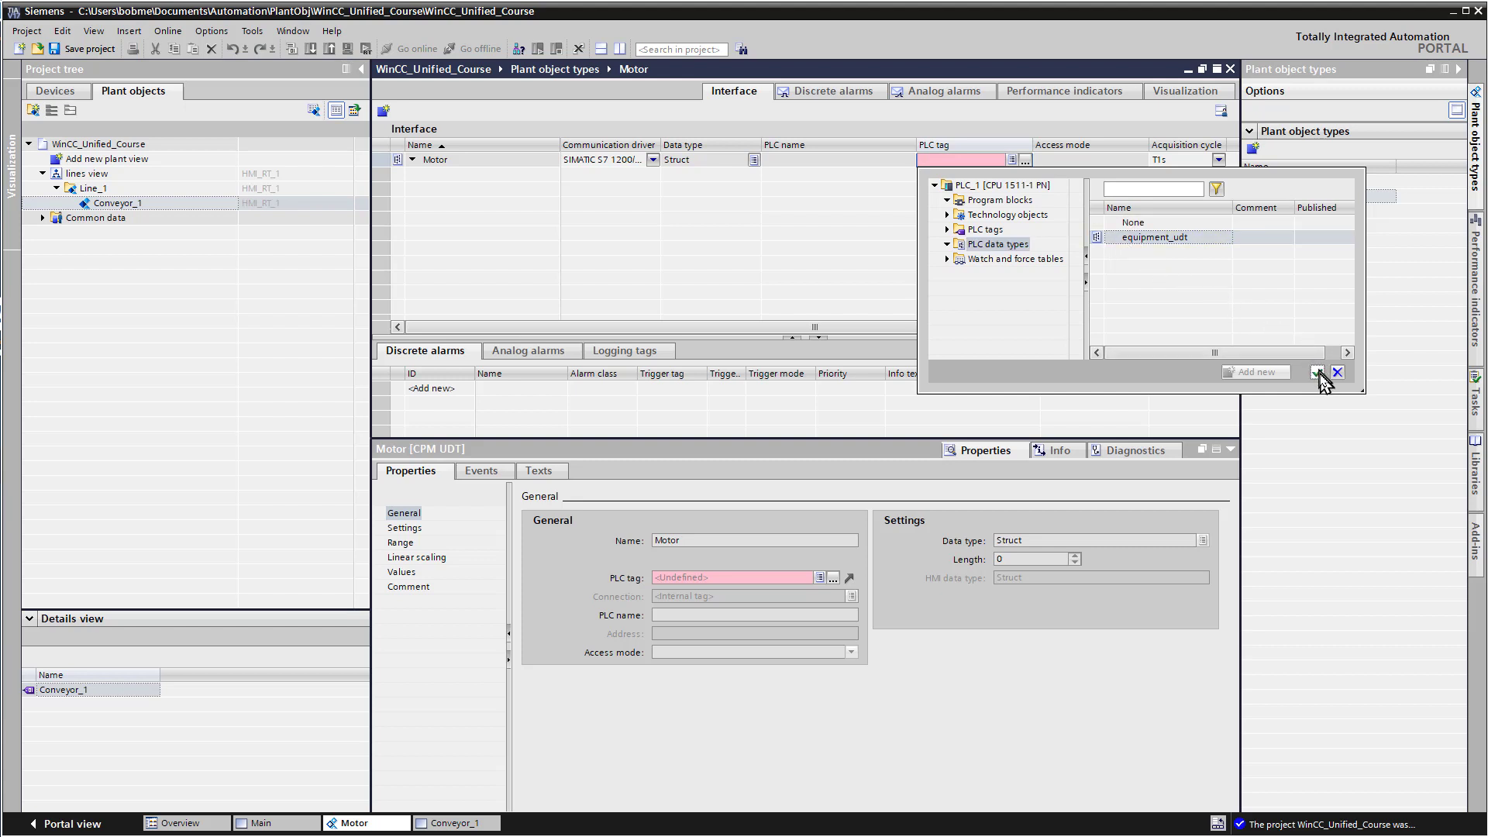
{"action": "left_click", "coordinate": [1317, 372]}
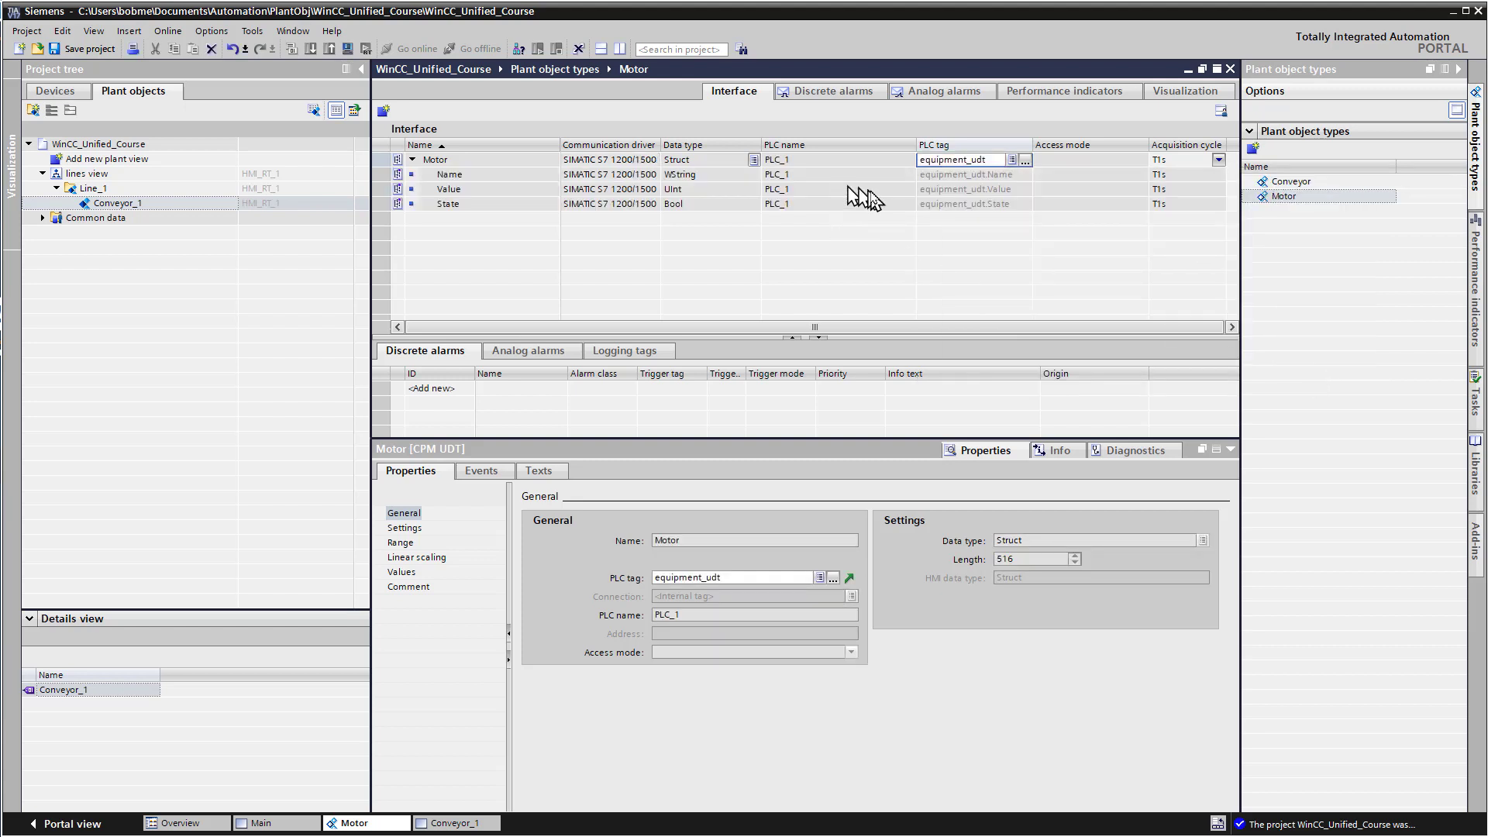
Add an analog alarm named "motor overspeed" to the Motor plant object type
{"action": "left_click", "coordinate": [831, 94]}
{"action": "left_click", "coordinate": [926, 94]}
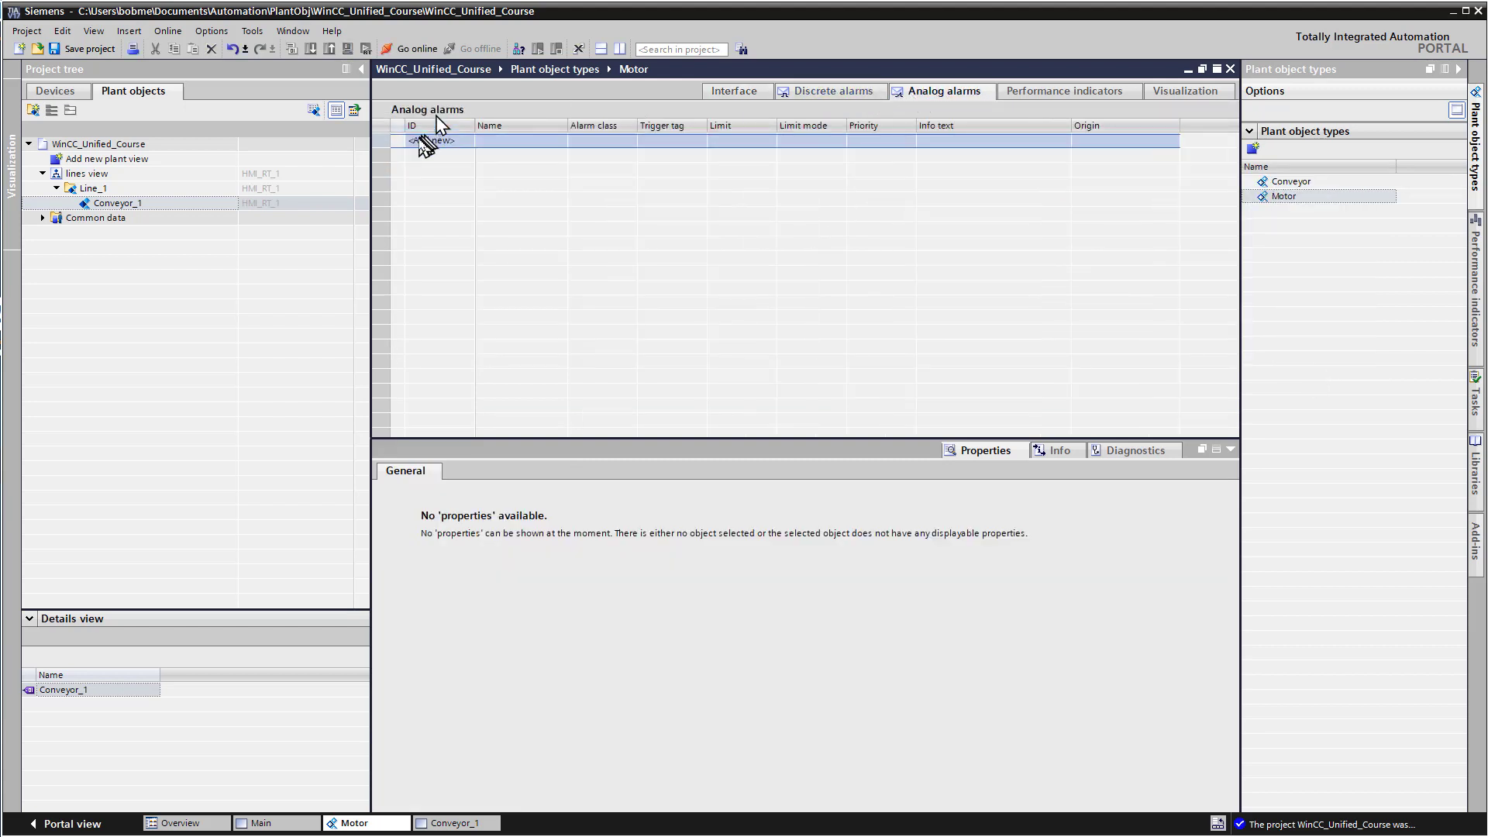
{"action": "double_click", "coordinate": [422, 142]}
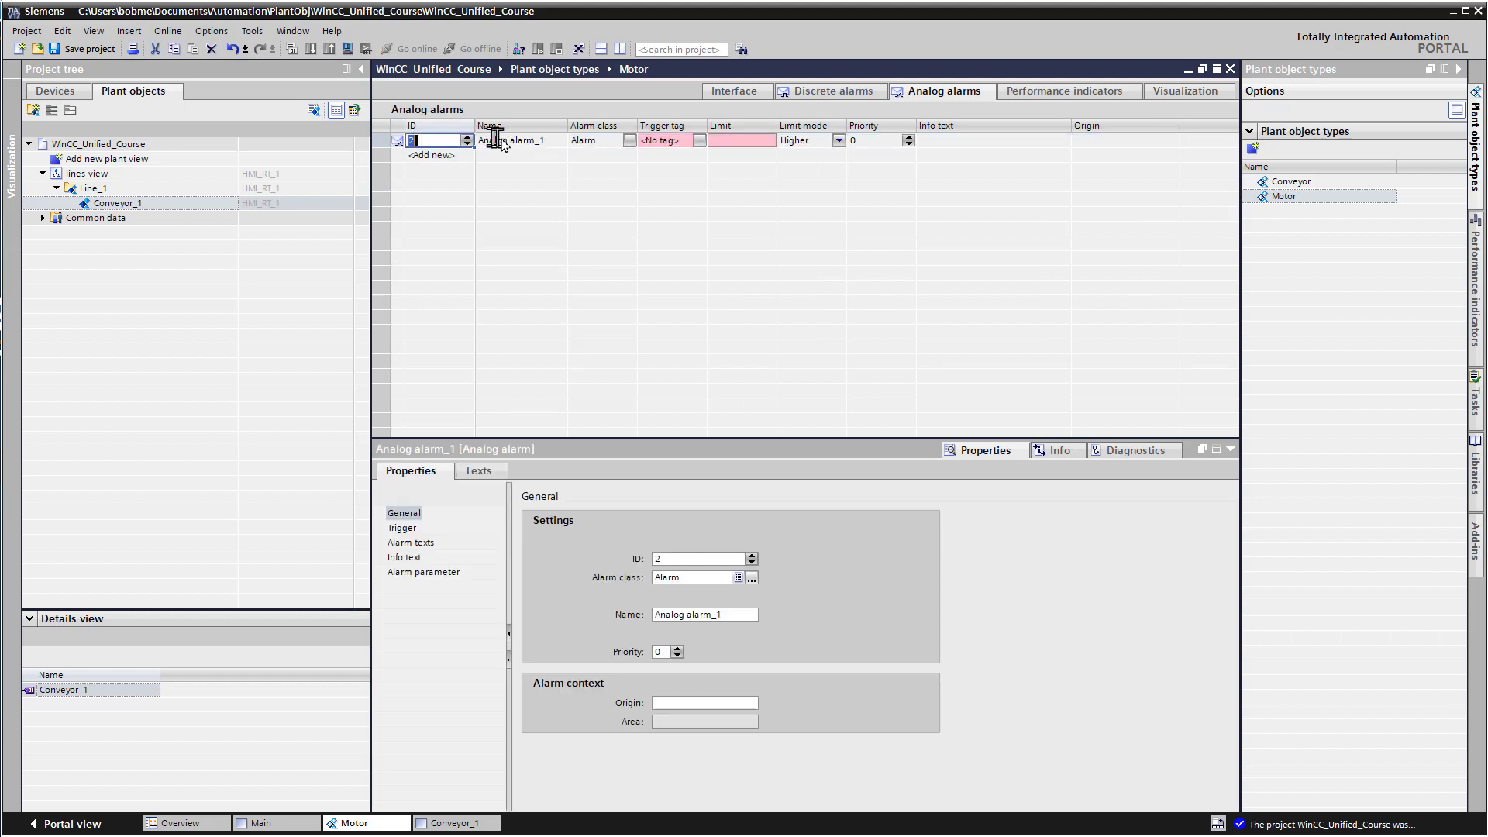
{"action": "left_click", "coordinate": [547, 149]}
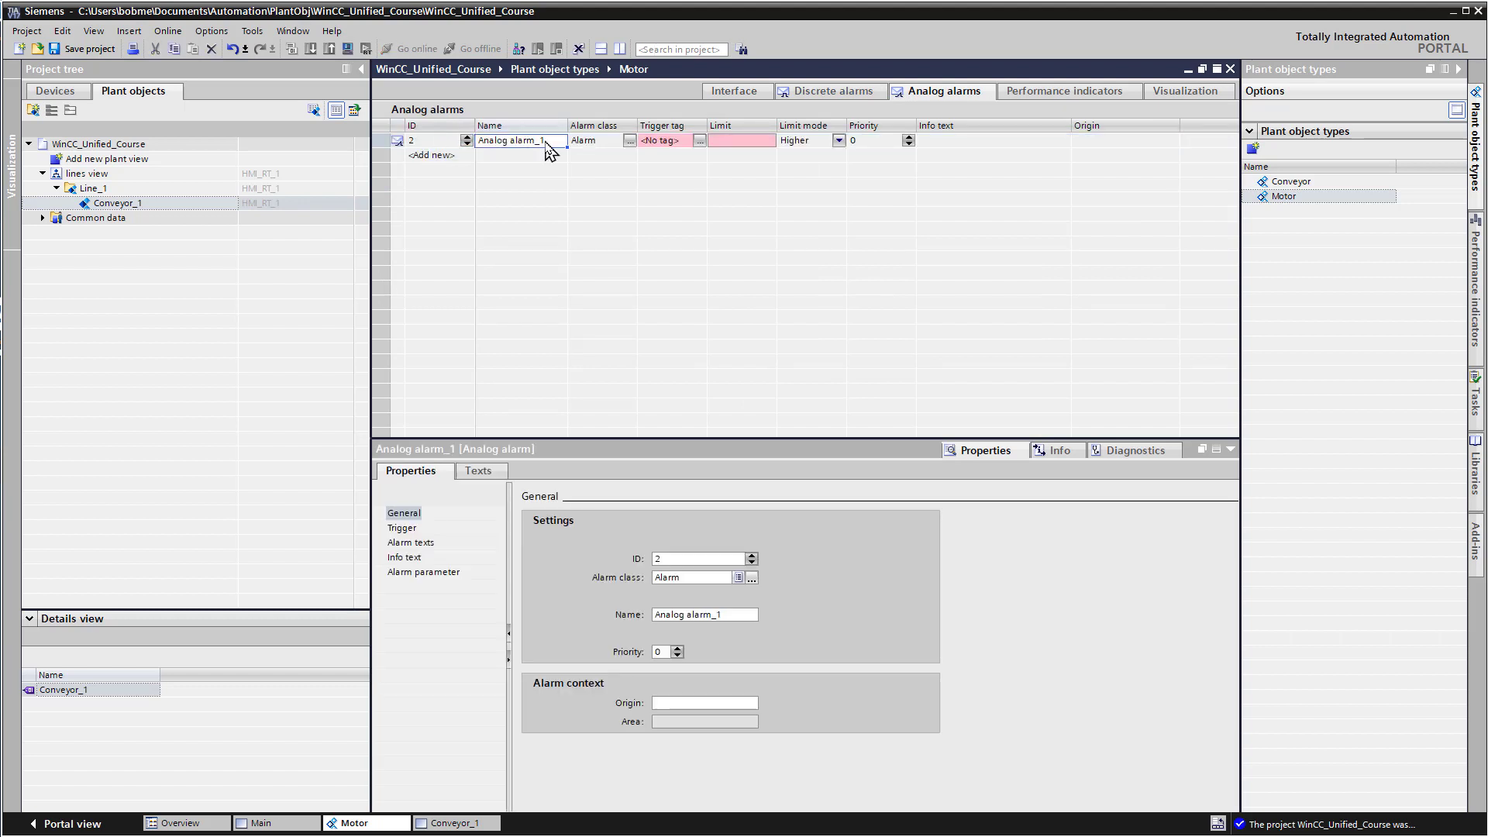
{"action": "left_click", "coordinate": [547, 142]}
{"action": "type", "text": "motor overspeed"}
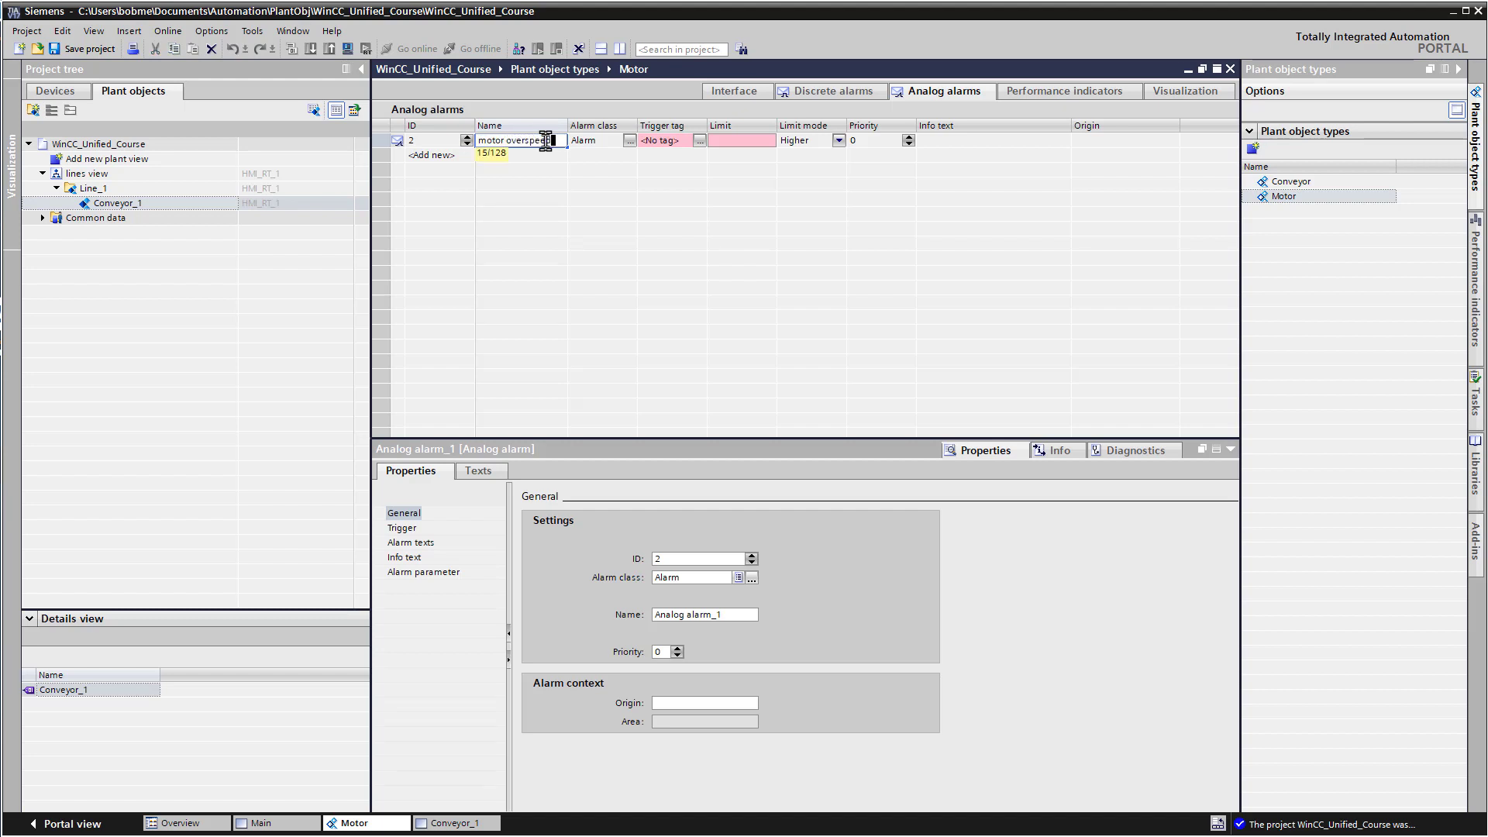
Set the motor overspeed alarm's trigger tag to Motor.Value and its limit to 75
{"action": "left_click", "coordinate": [659, 141]}
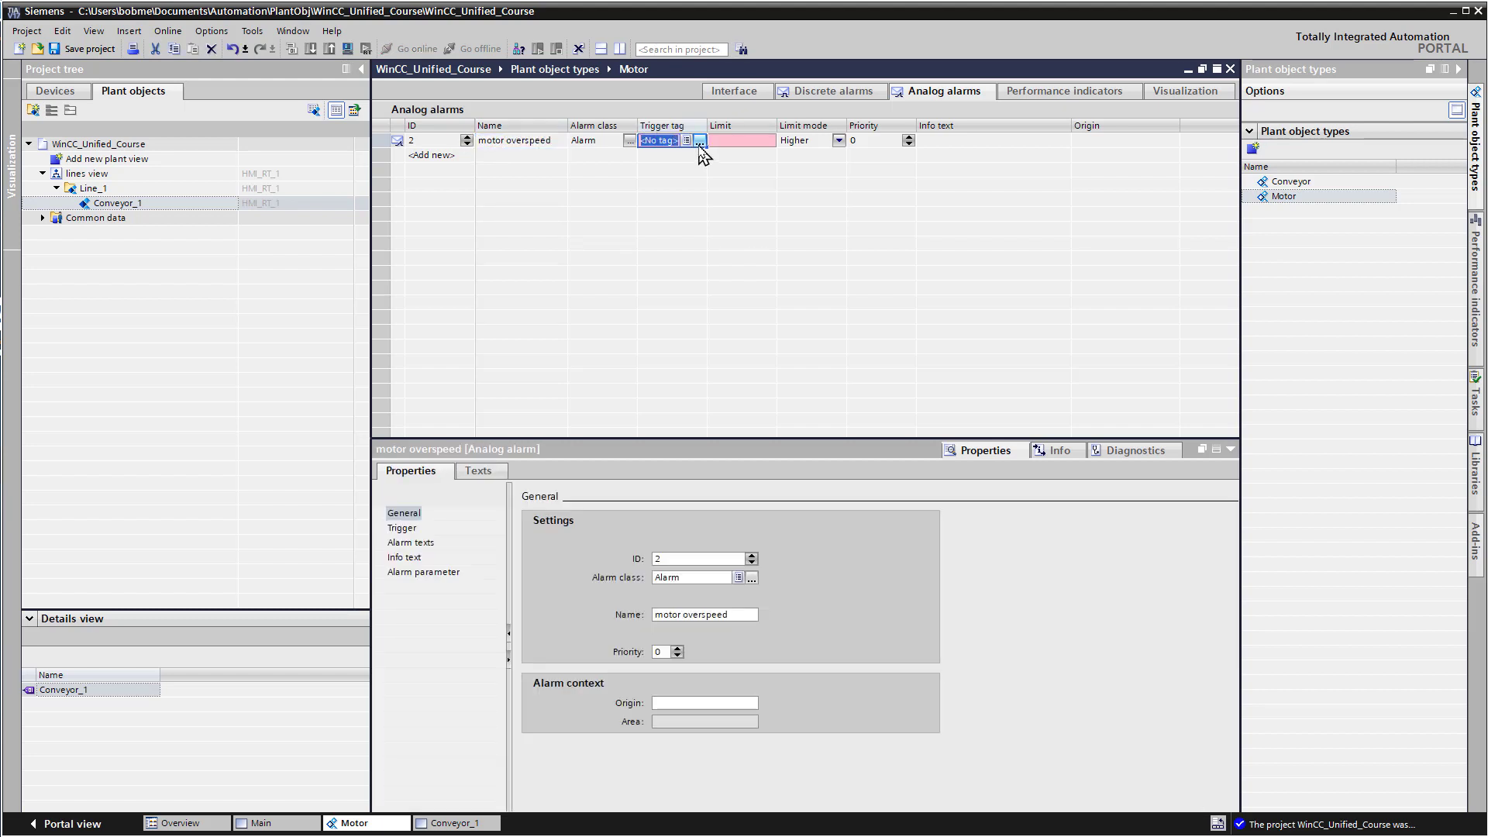
{"action": "left_click", "coordinate": [699, 142]}
{"action": "double_click", "coordinate": [842, 223]}
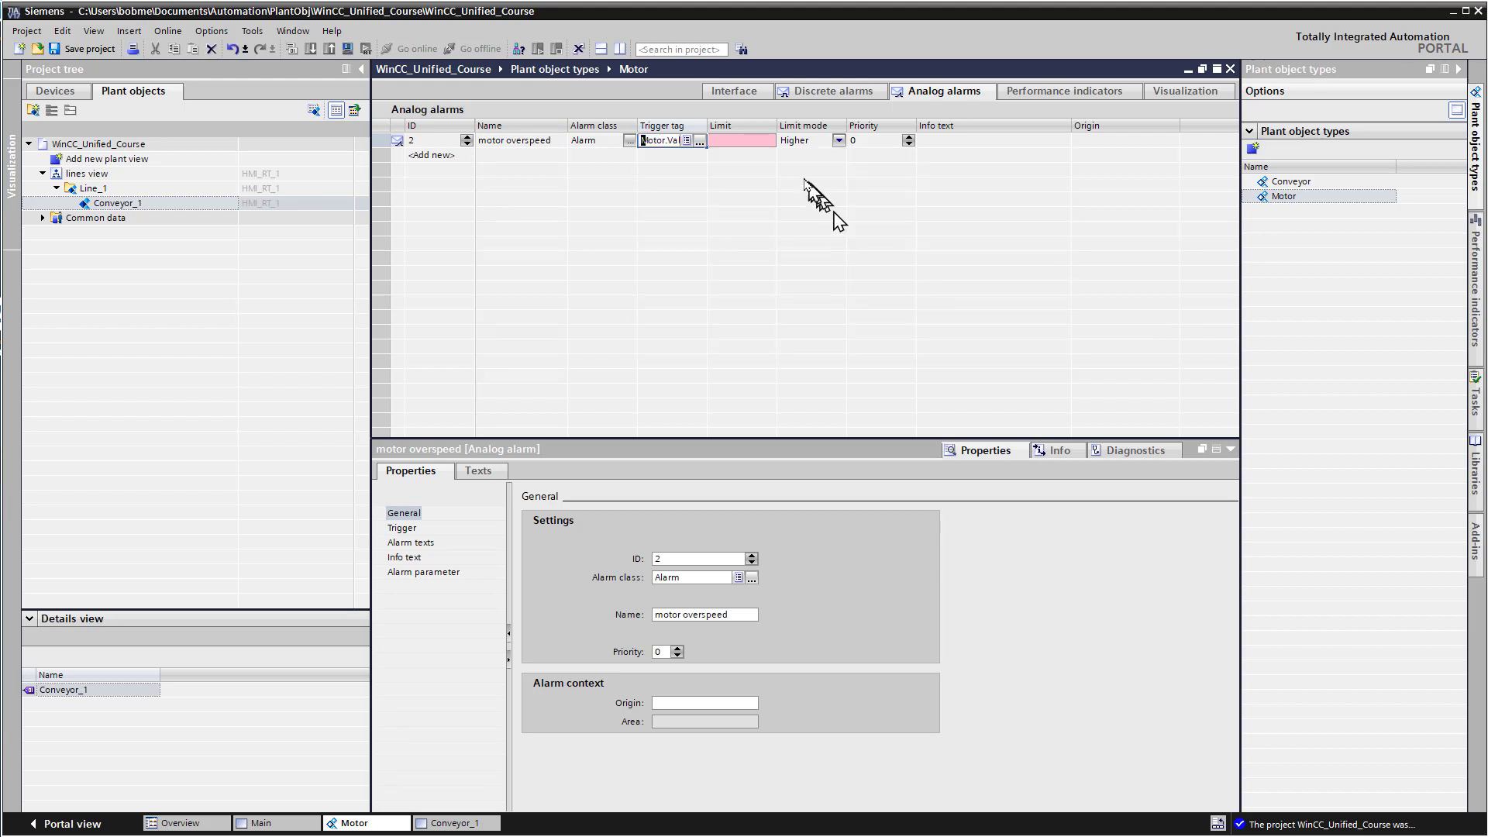
{"action": "left_click", "coordinate": [760, 144]}
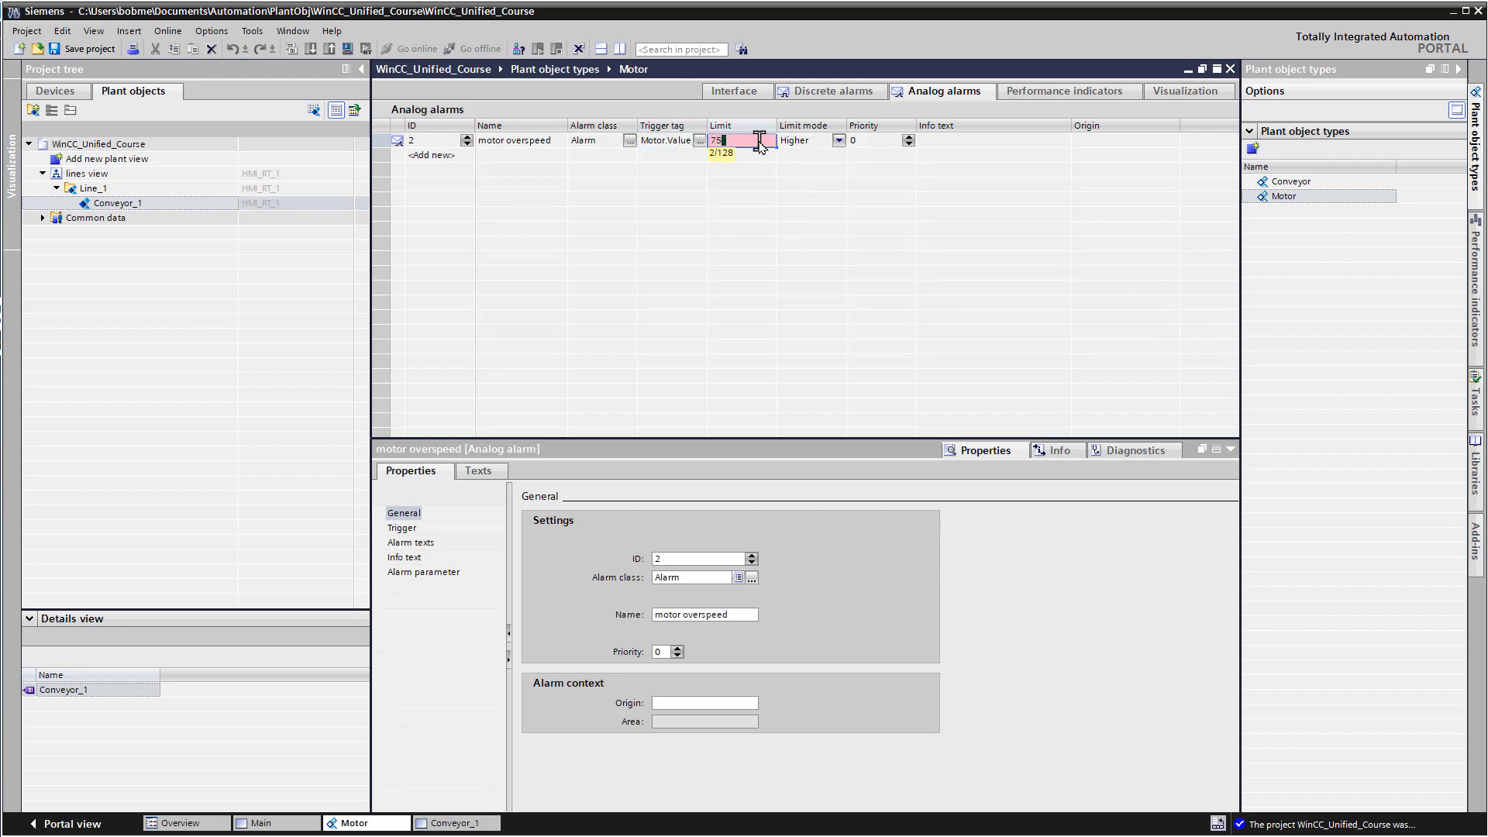
{"action": "key", "text": "Return"}
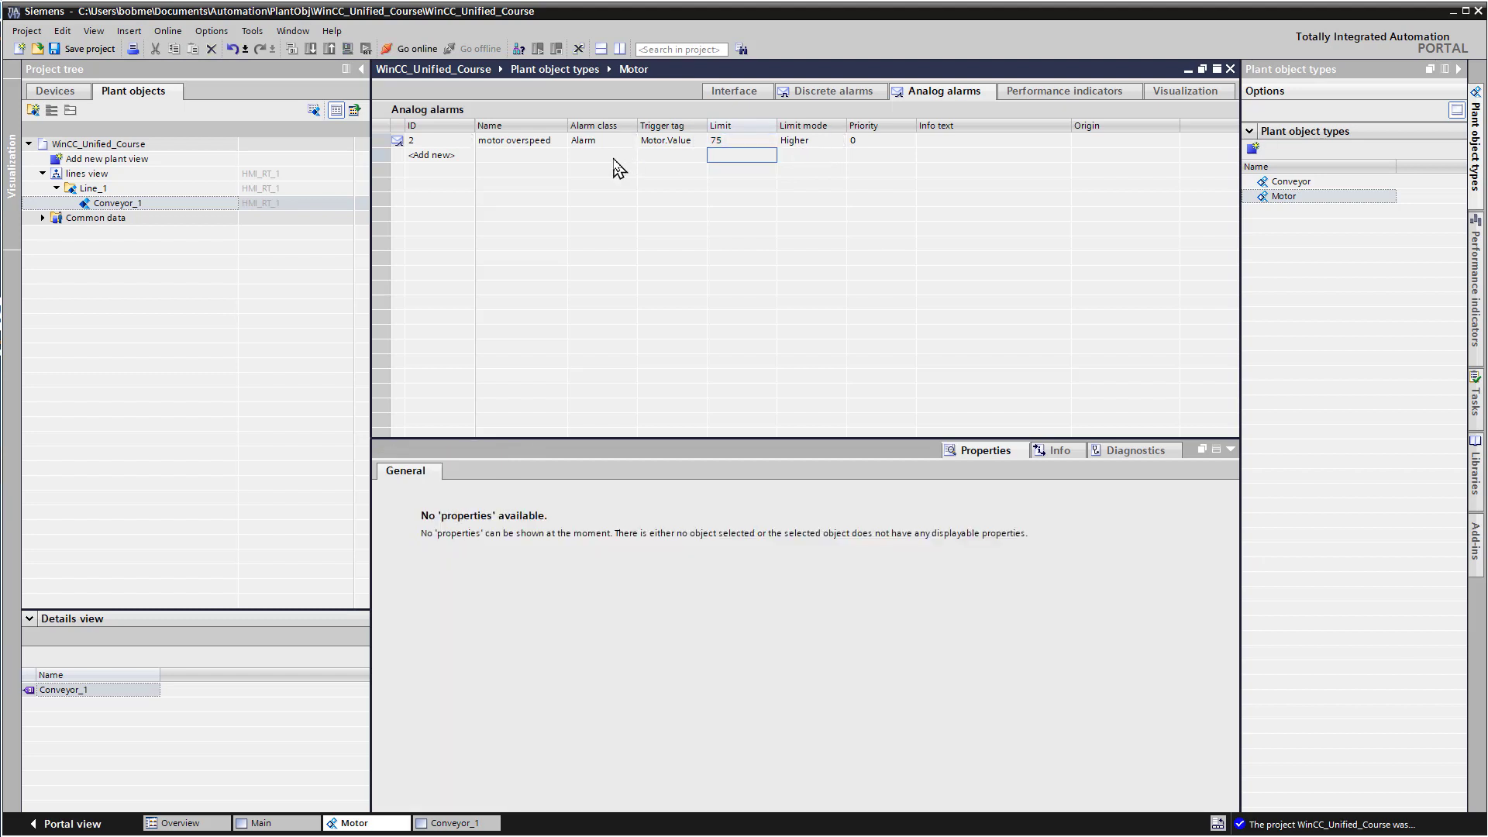
Add the Line_Motor V 0.0.3 faceplate from the project library to the Motor type's visualization and save the project
{"action": "left_click", "coordinate": [1166, 97]}
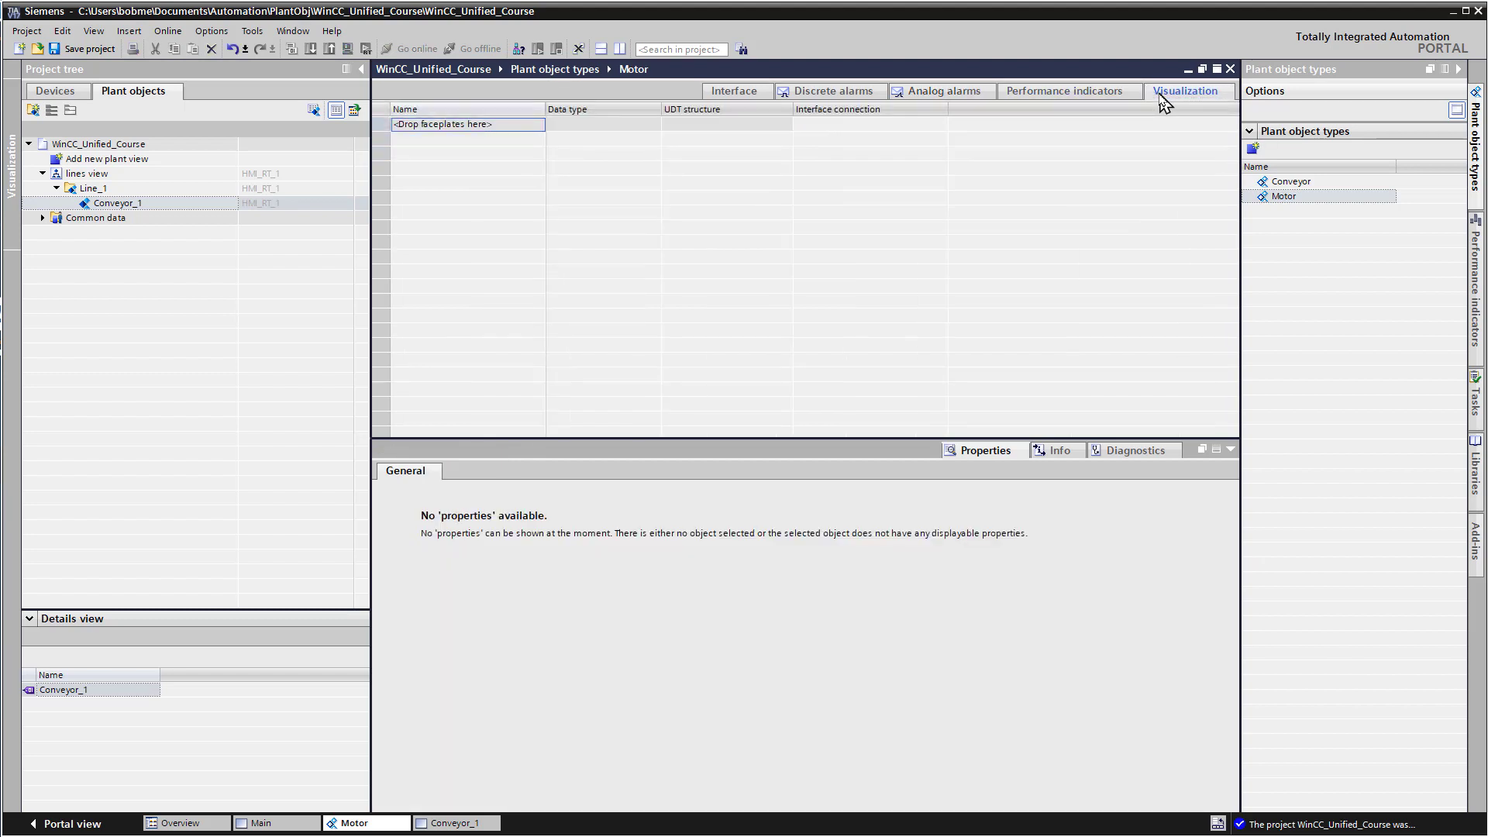
{"action": "left_click", "coordinate": [1476, 474]}
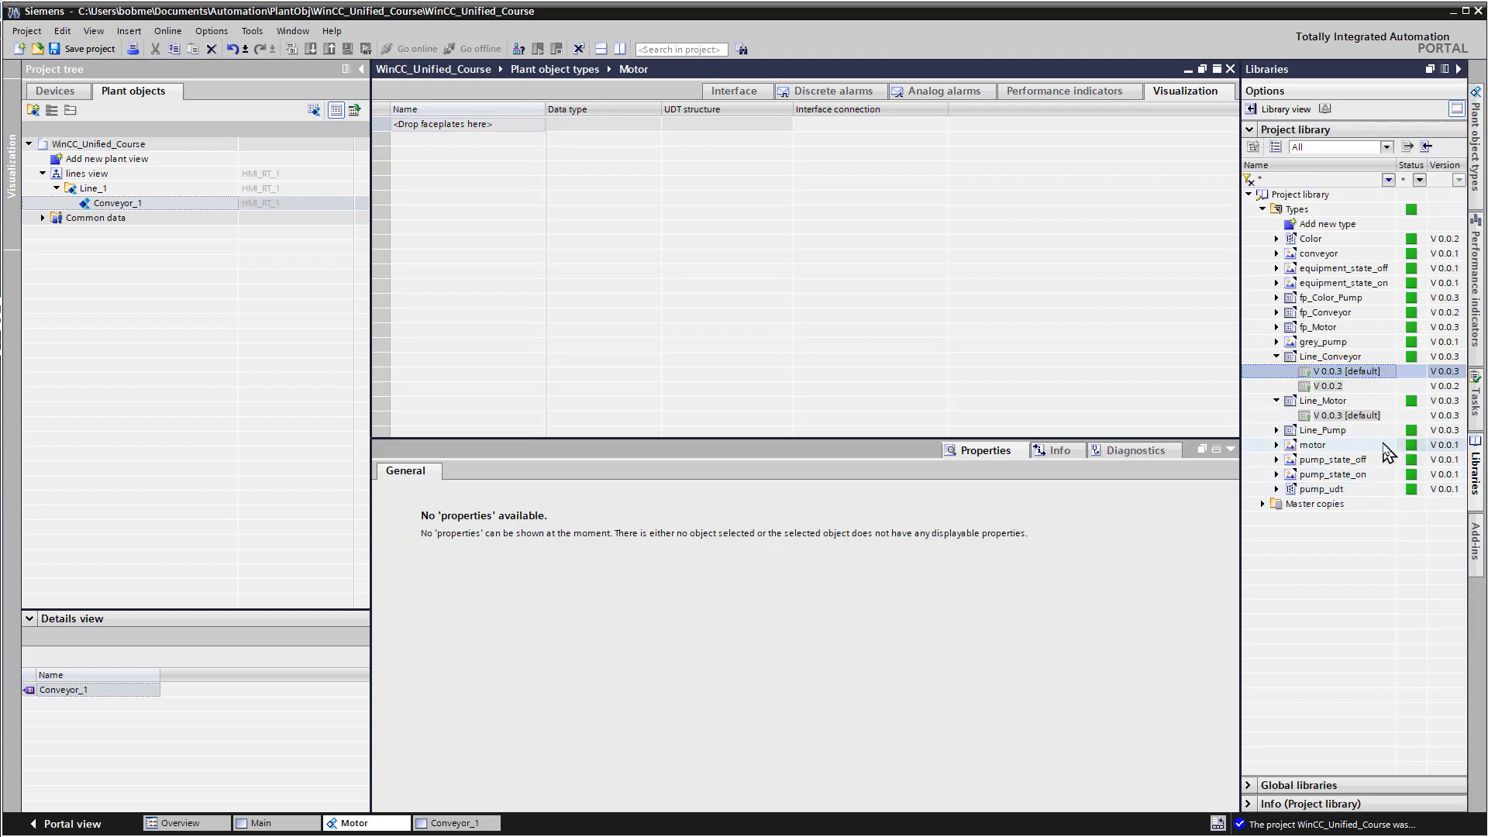
{"action": "left_click", "coordinate": [1353, 423]}
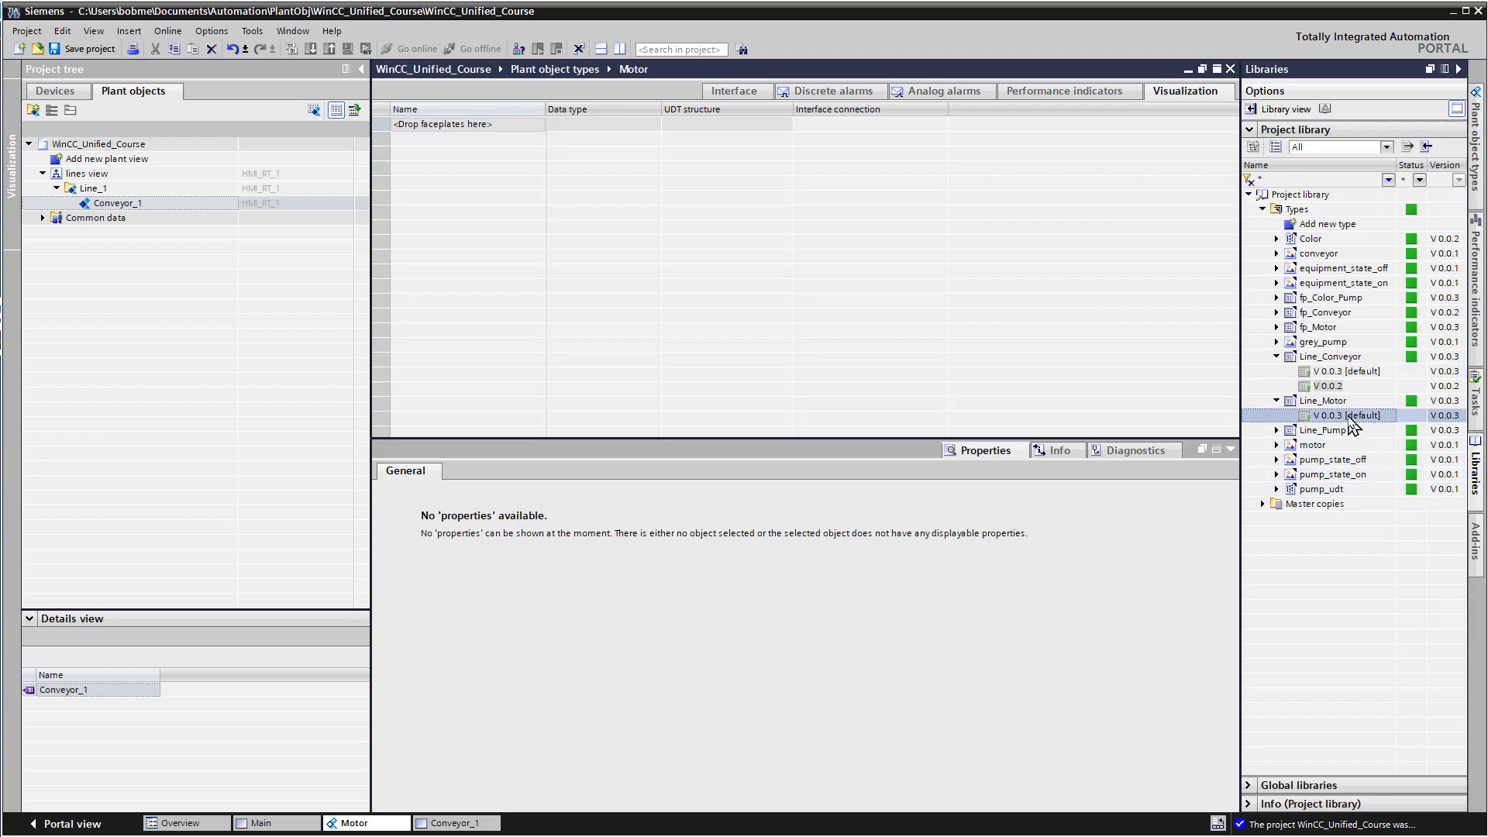
{"action": "left_click_drag", "start_coordinate": [1352, 424], "coordinate": [411, 136]}
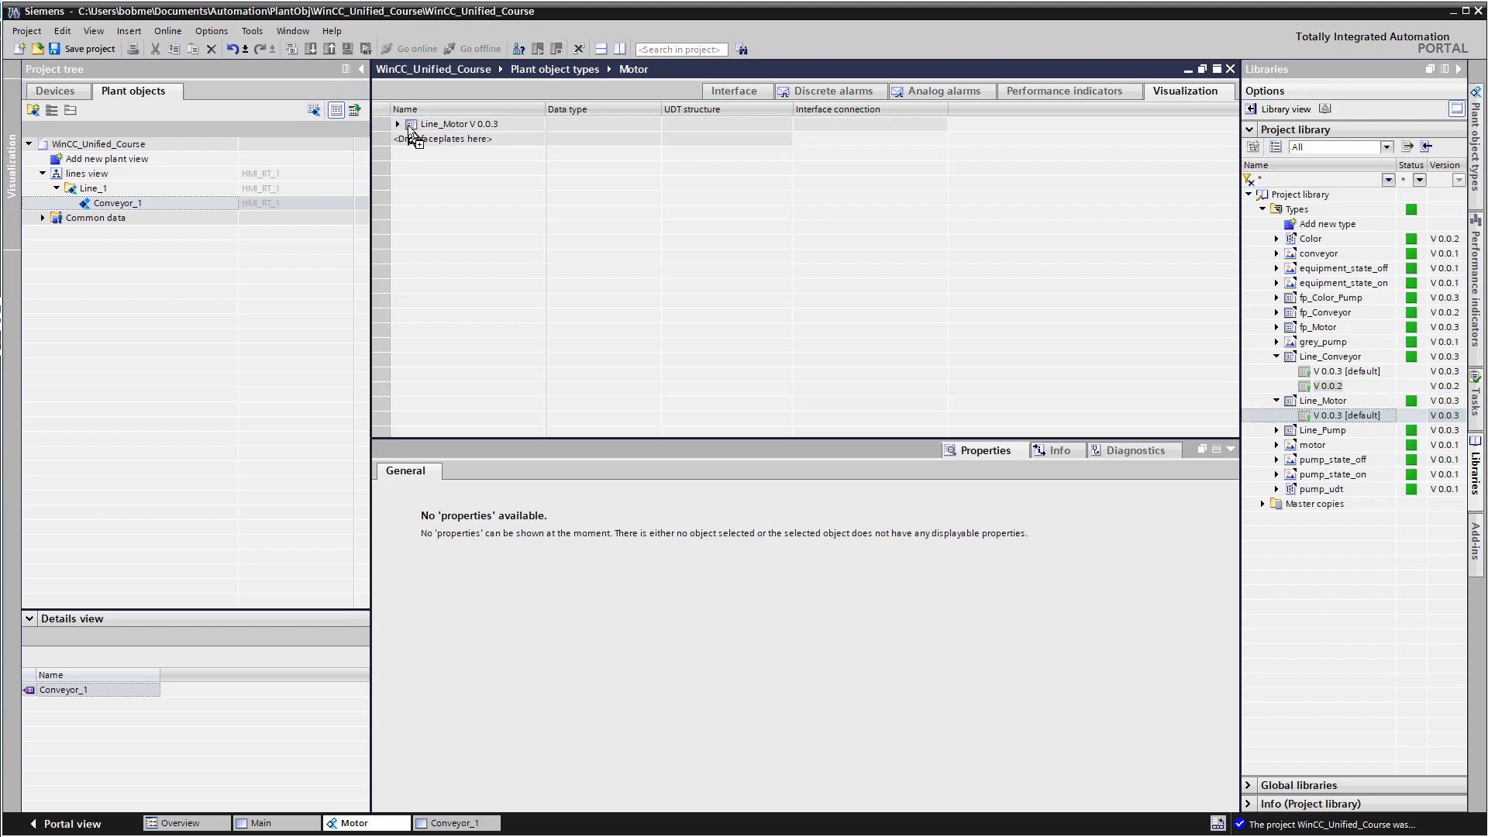
{"action": "left_click", "coordinate": [398, 125]}
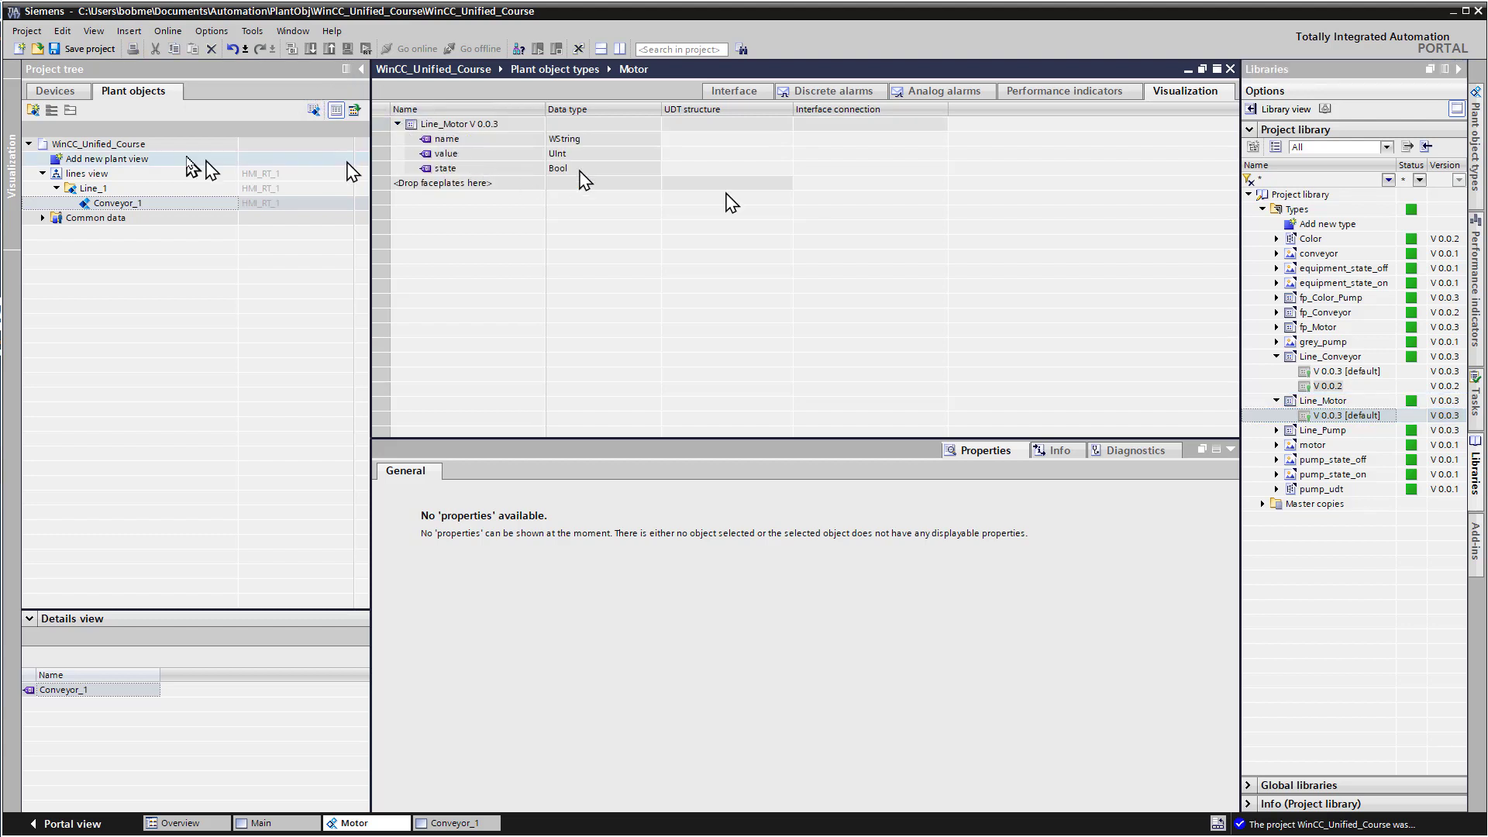
{"action": "left_click", "coordinate": [67, 52]}
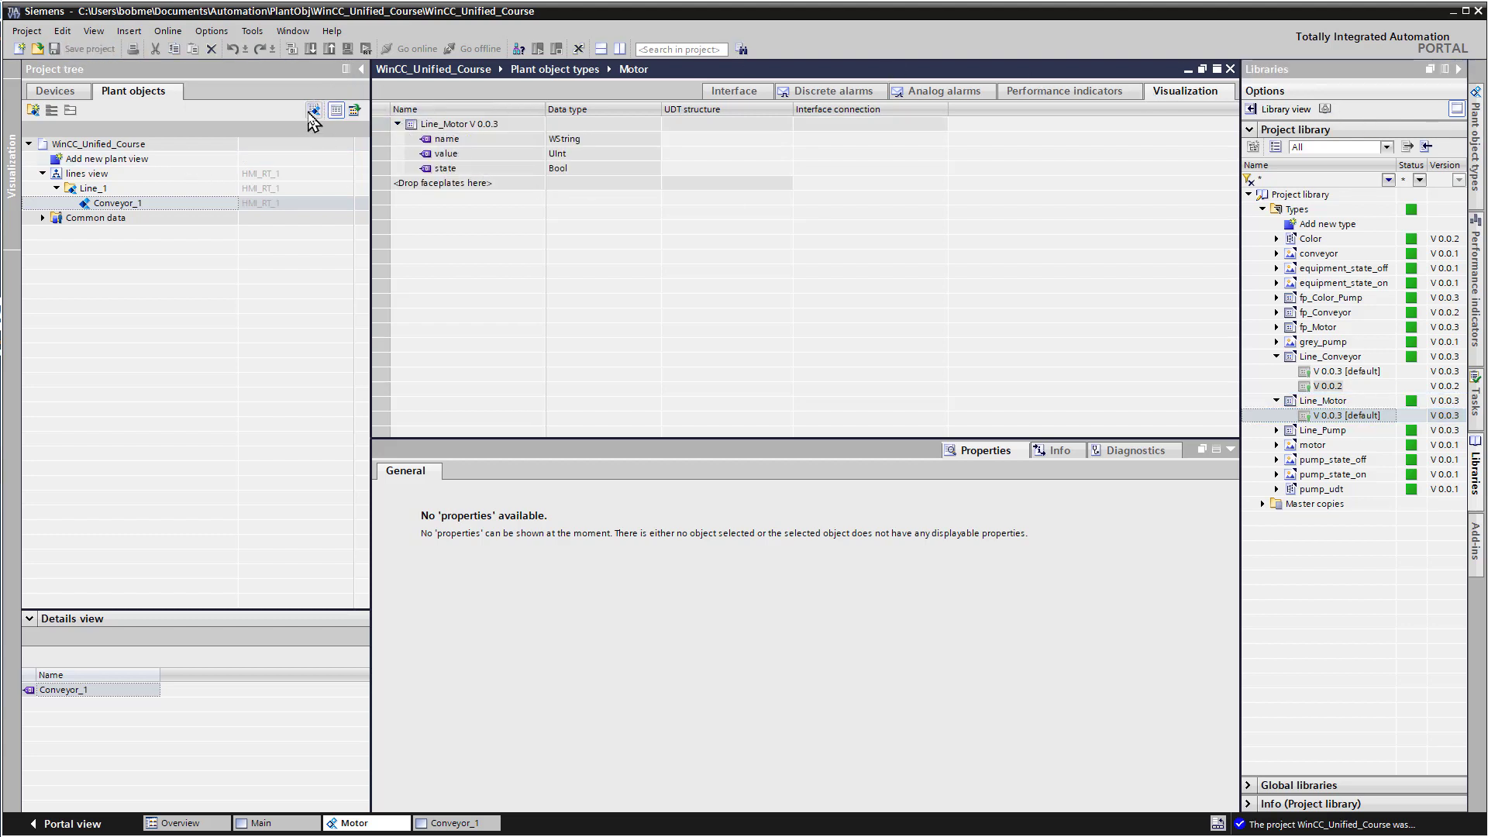
Create a new plant object type named Pump and open it for editing
{"action": "left_click", "coordinate": [312, 111]}
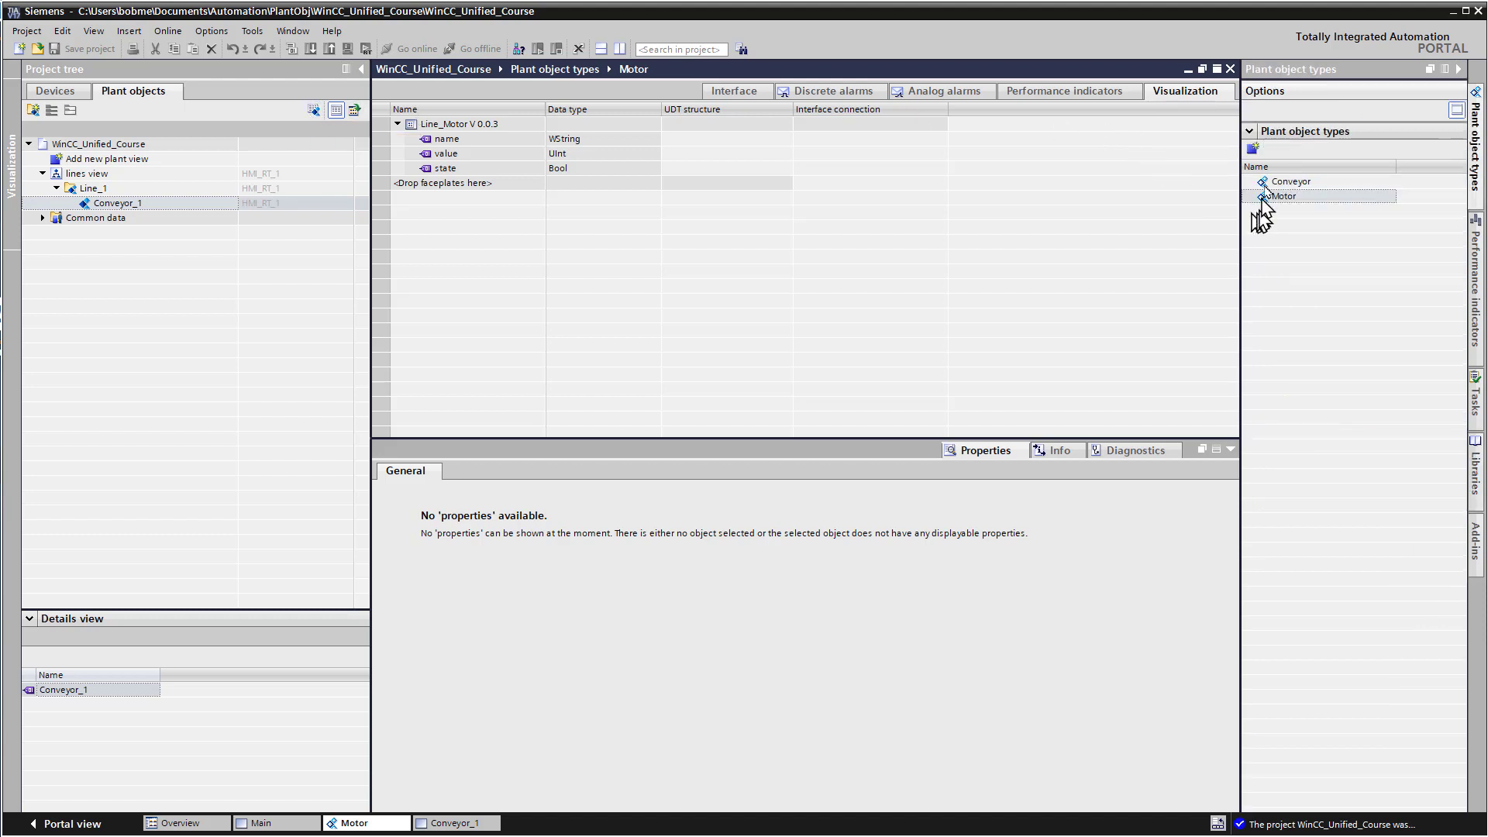
{"action": "left_click", "coordinate": [1253, 148]}
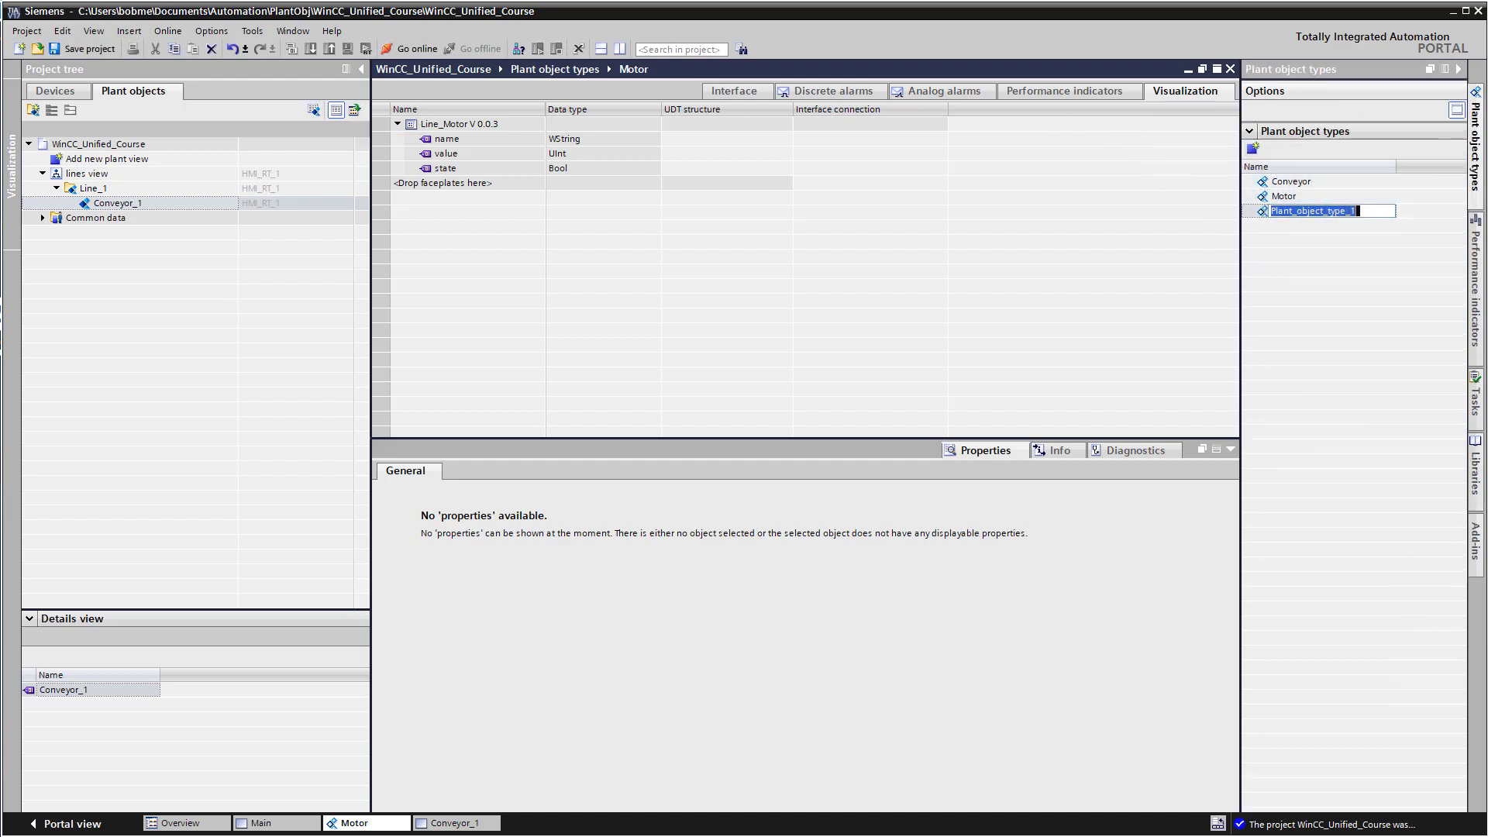
{"action": "type", "text": "Pump"}
{"action": "right_click", "coordinate": [1303, 229]}
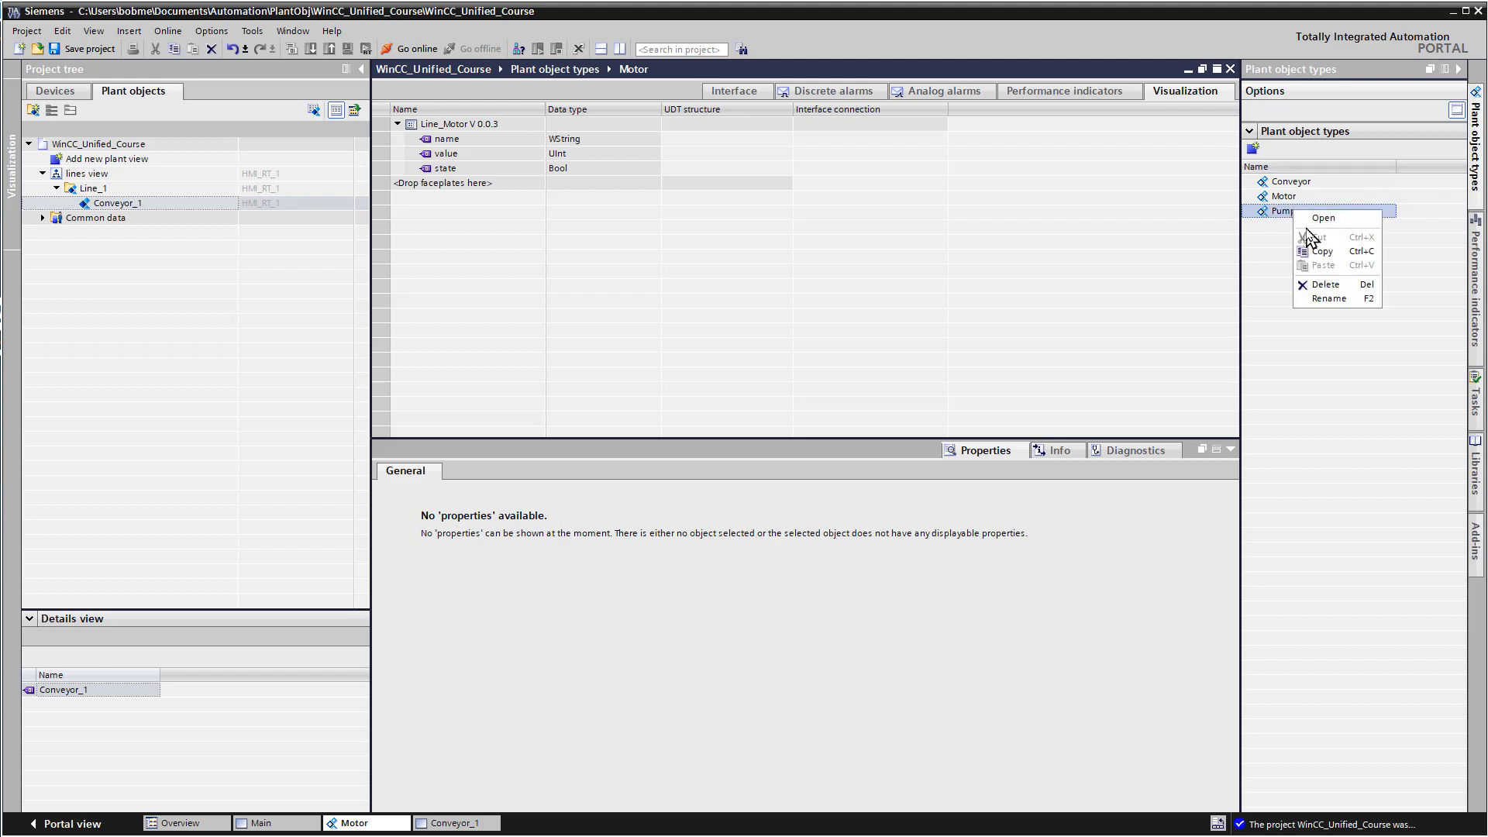
{"action": "key", "text": "Escape"}
{"action": "right_click", "coordinate": [1282, 227]}
{"action": "left_click", "coordinate": [1306, 221]}
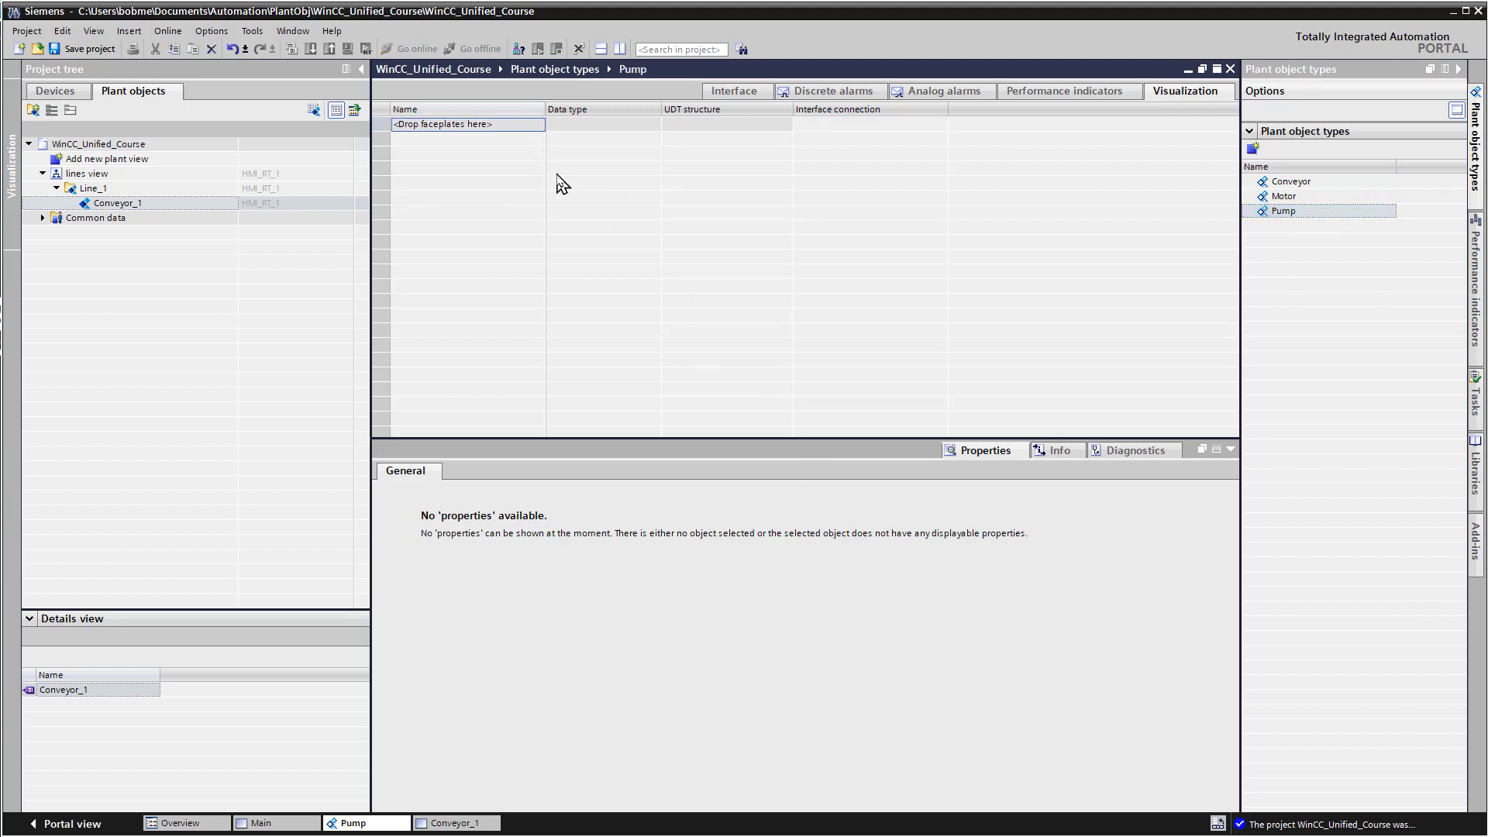
Set the Pump interface's communication driver to SIMATIC S7 1200/1500 and its PLC tag to the equipment_udt data type from PLC_1
{"action": "left_click", "coordinate": [735, 94]}
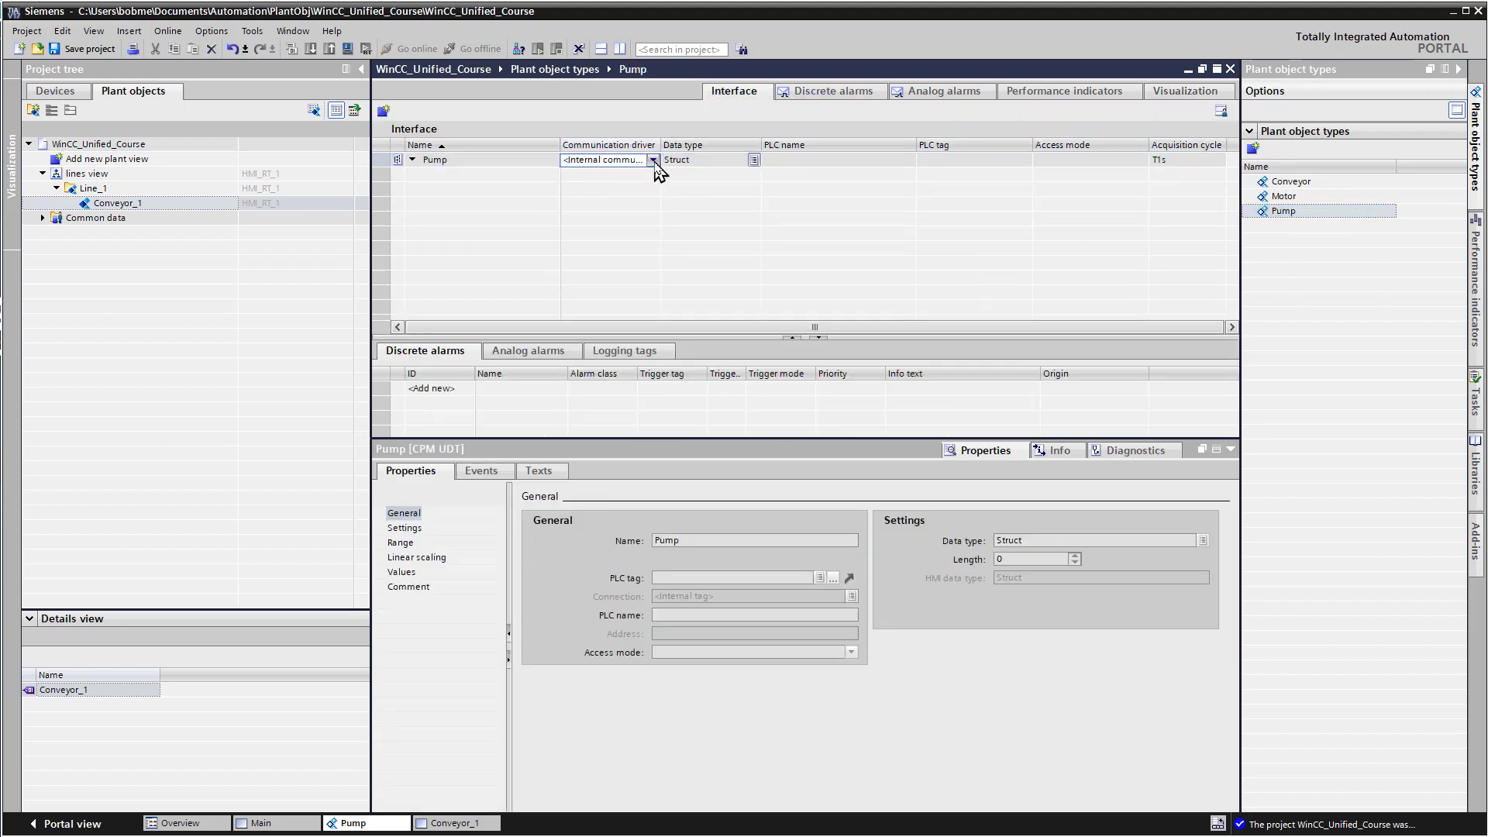
{"action": "left_click", "coordinate": [654, 161]}
{"action": "left_click", "coordinate": [637, 188]}
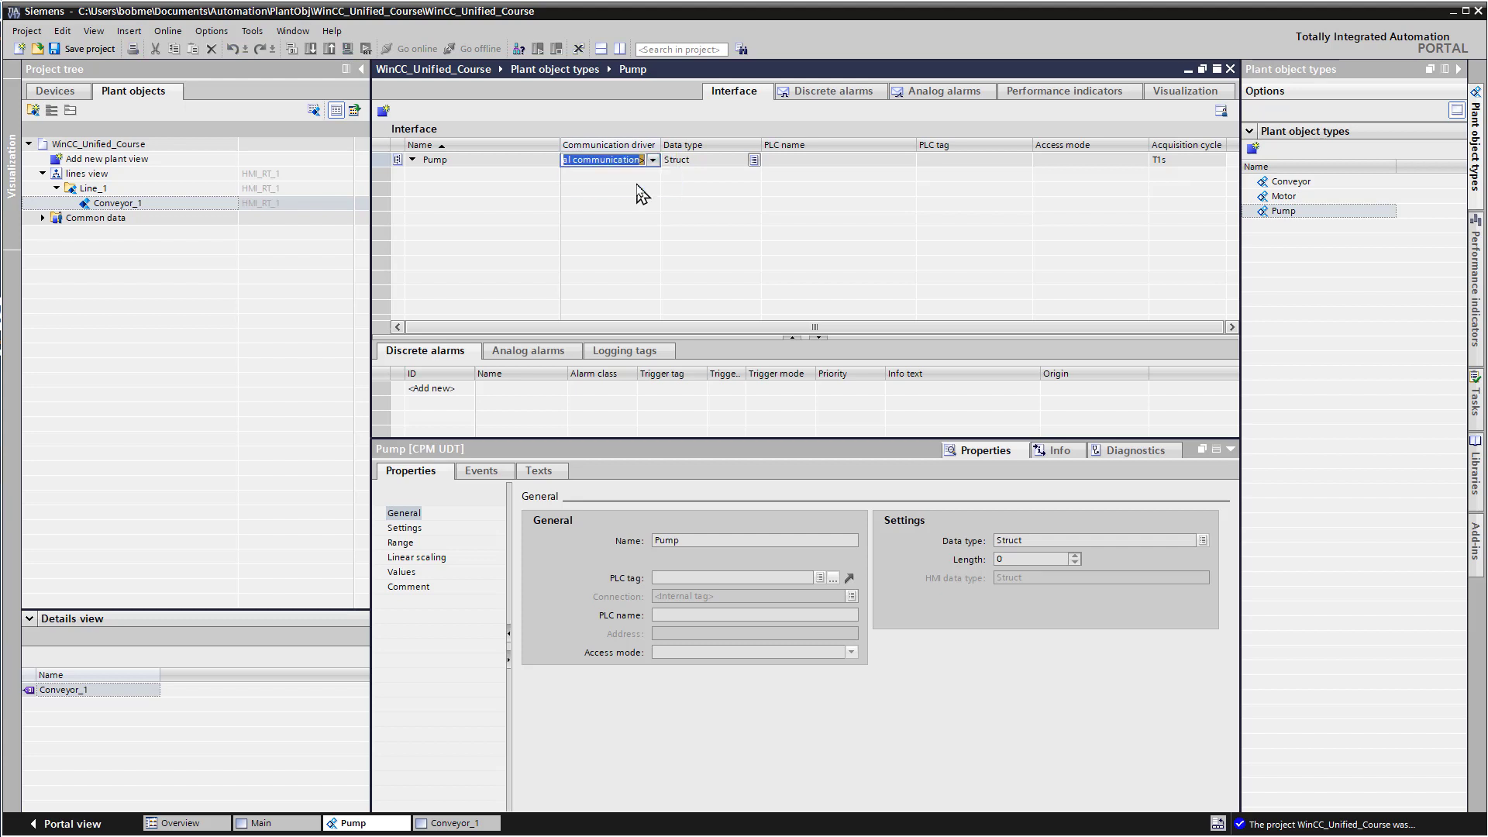
{"action": "left_click", "coordinate": [1025, 160]}
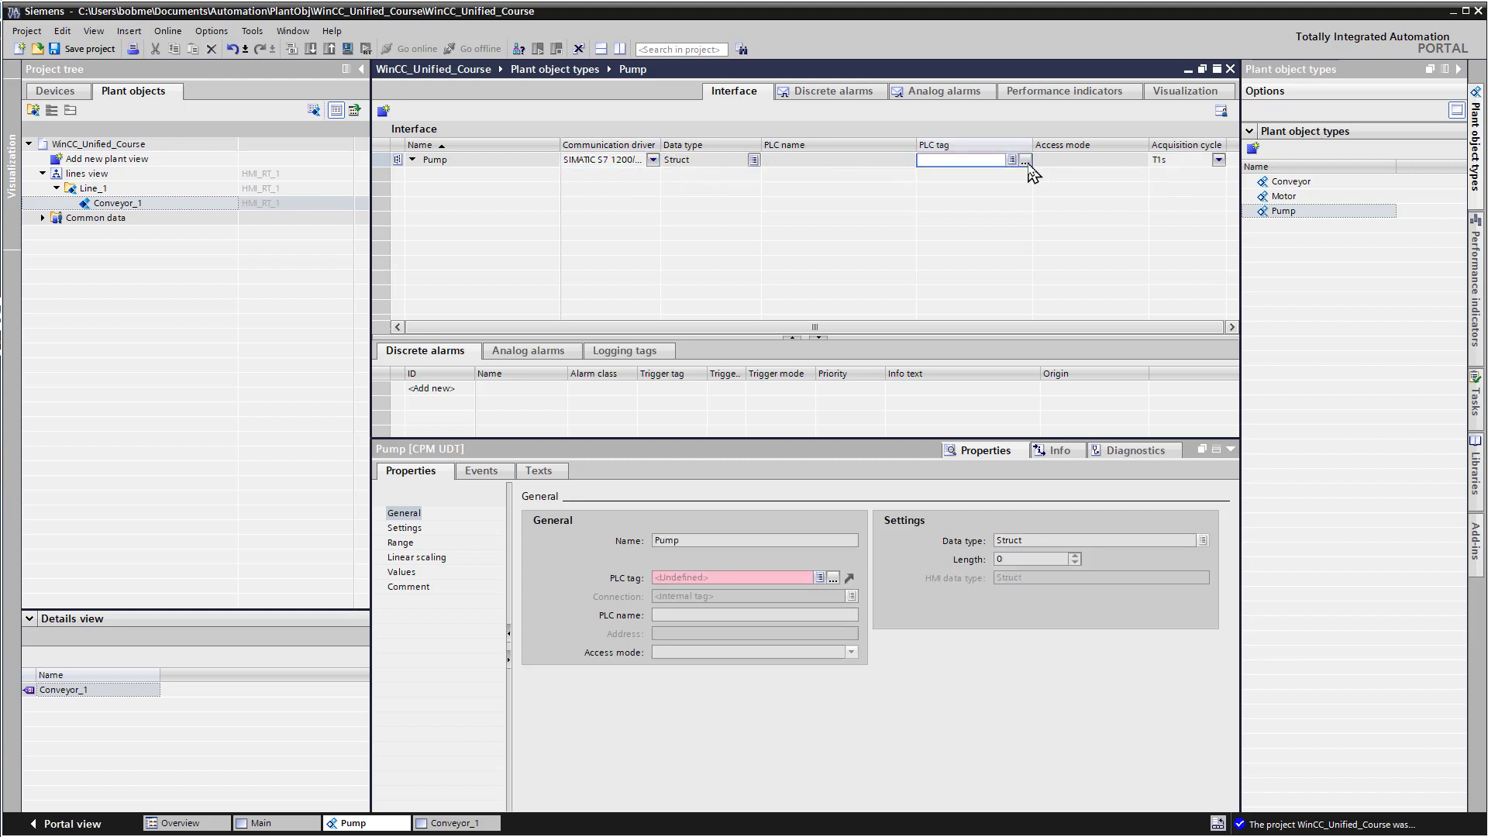
{"action": "left_click", "coordinate": [1198, 239]}
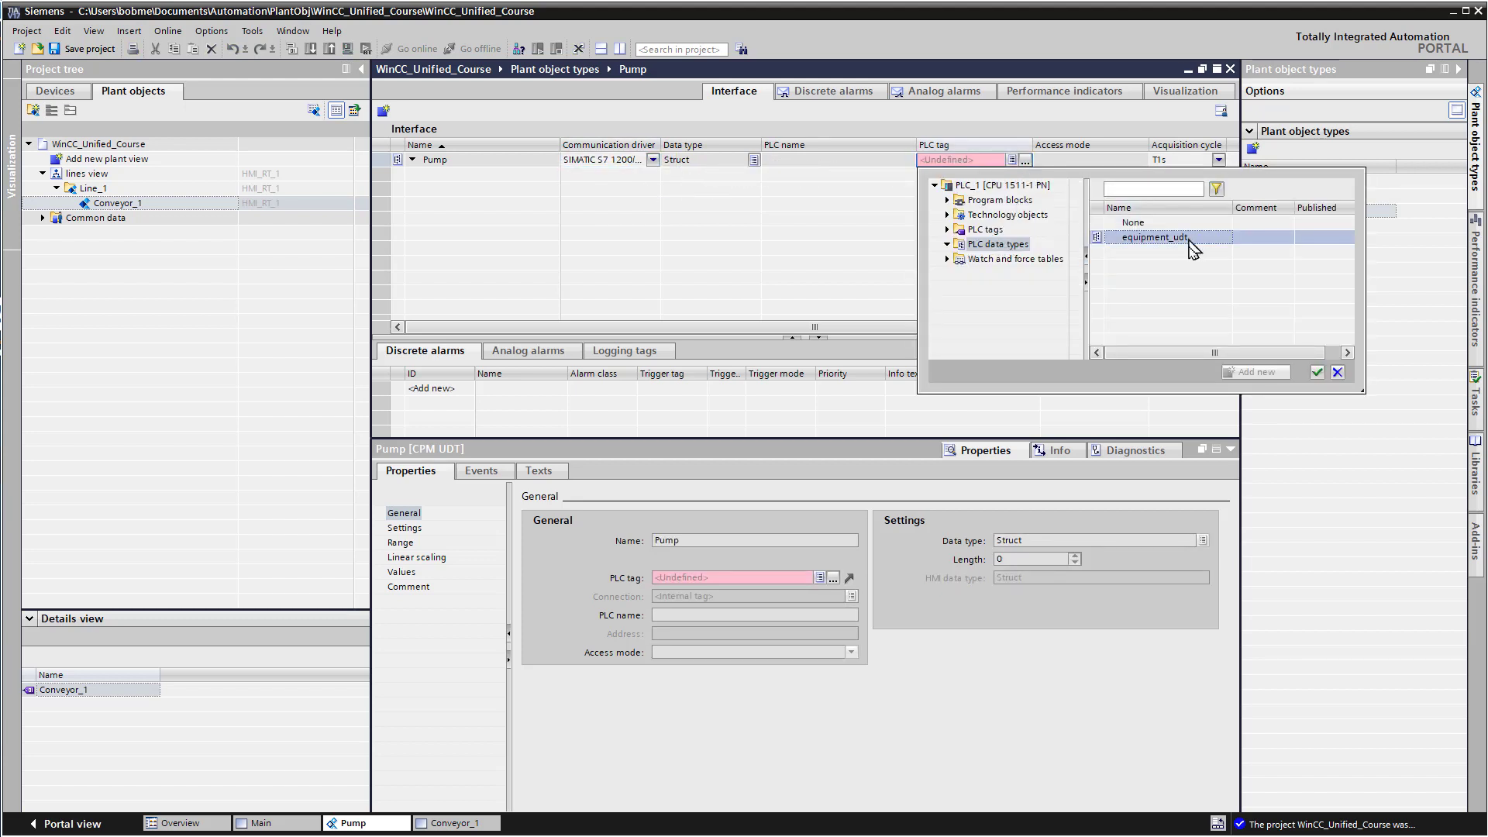
{"action": "left_click", "coordinate": [1233, 372]}
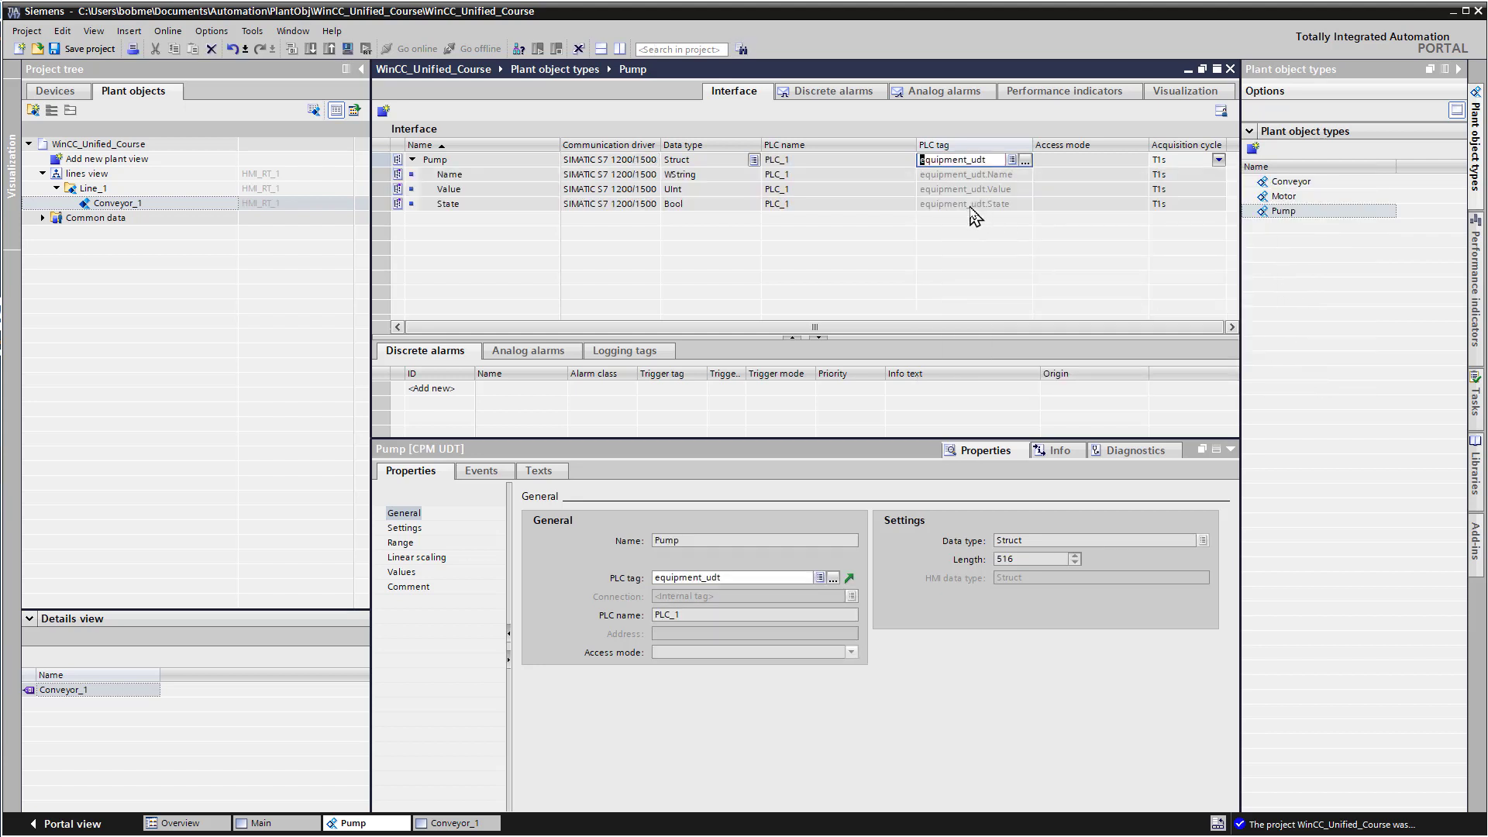
Add the Line_Pump V 0.0.3 faceplate from the project library to the Pump type's visualization and save the project
{"action": "left_click", "coordinate": [869, 91]}
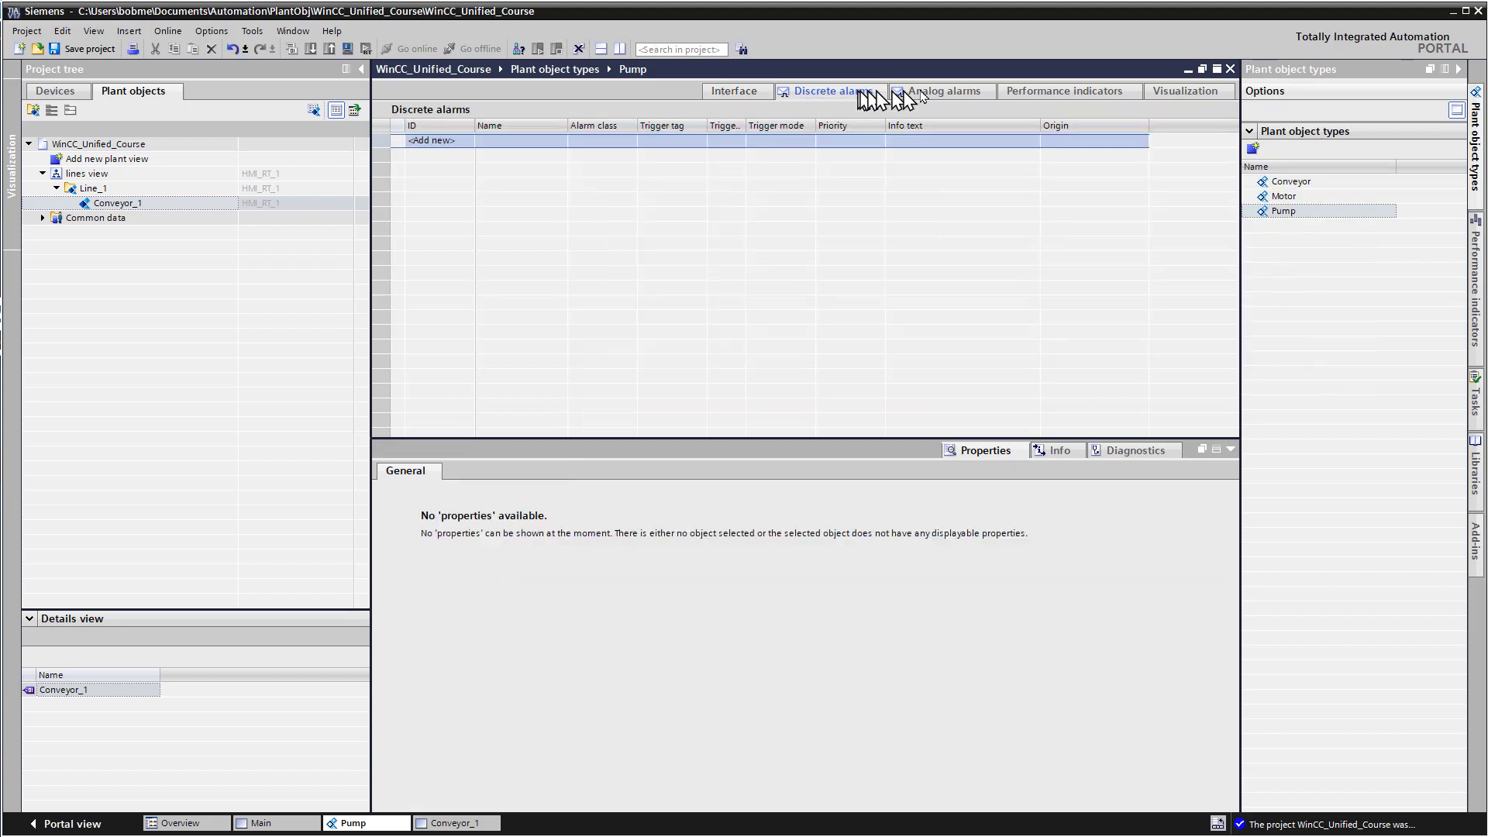
{"action": "left_click", "coordinate": [936, 94]}
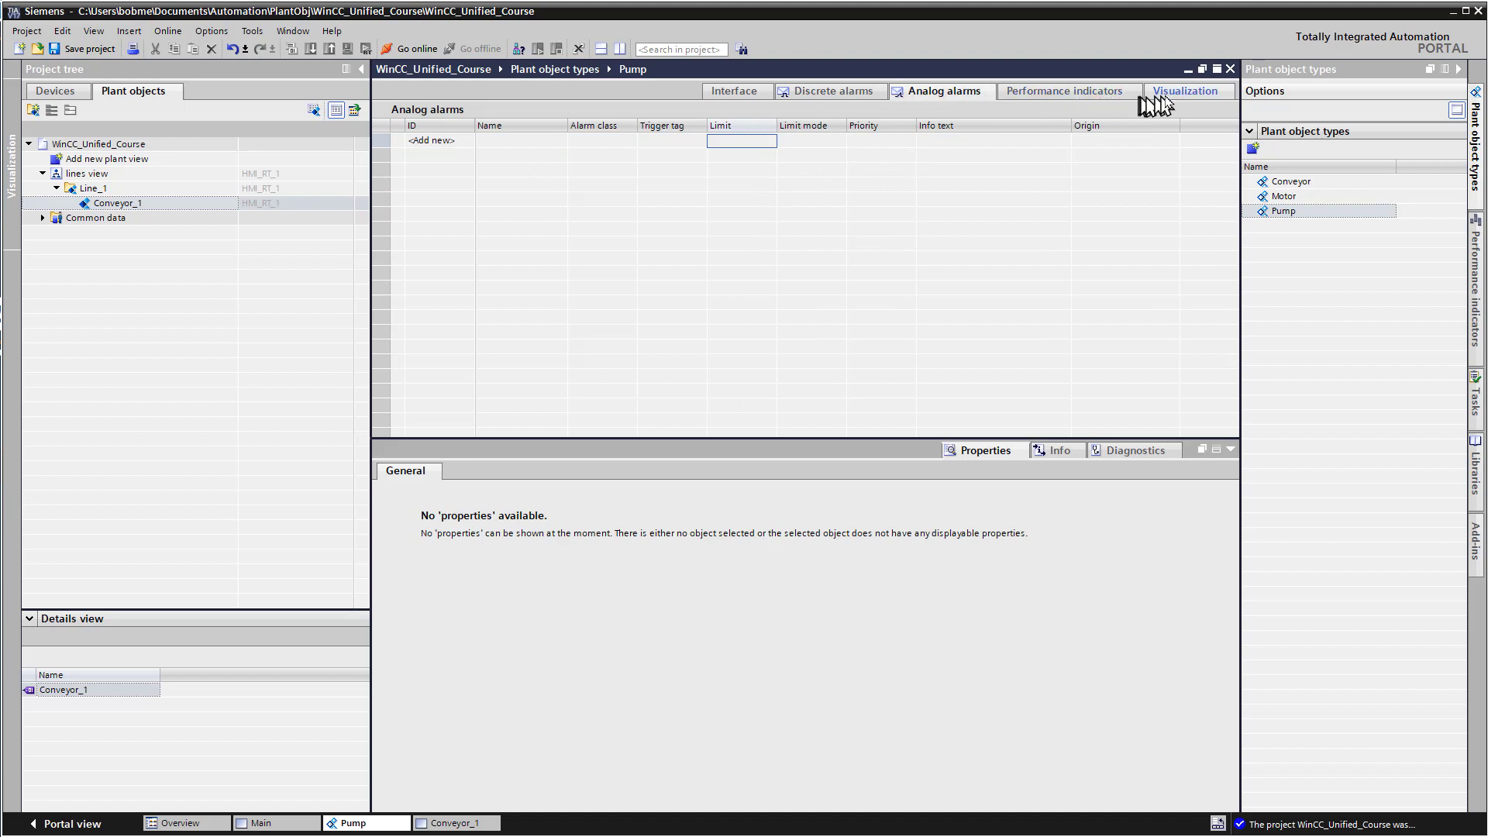
{"action": "left_click", "coordinate": [1180, 97]}
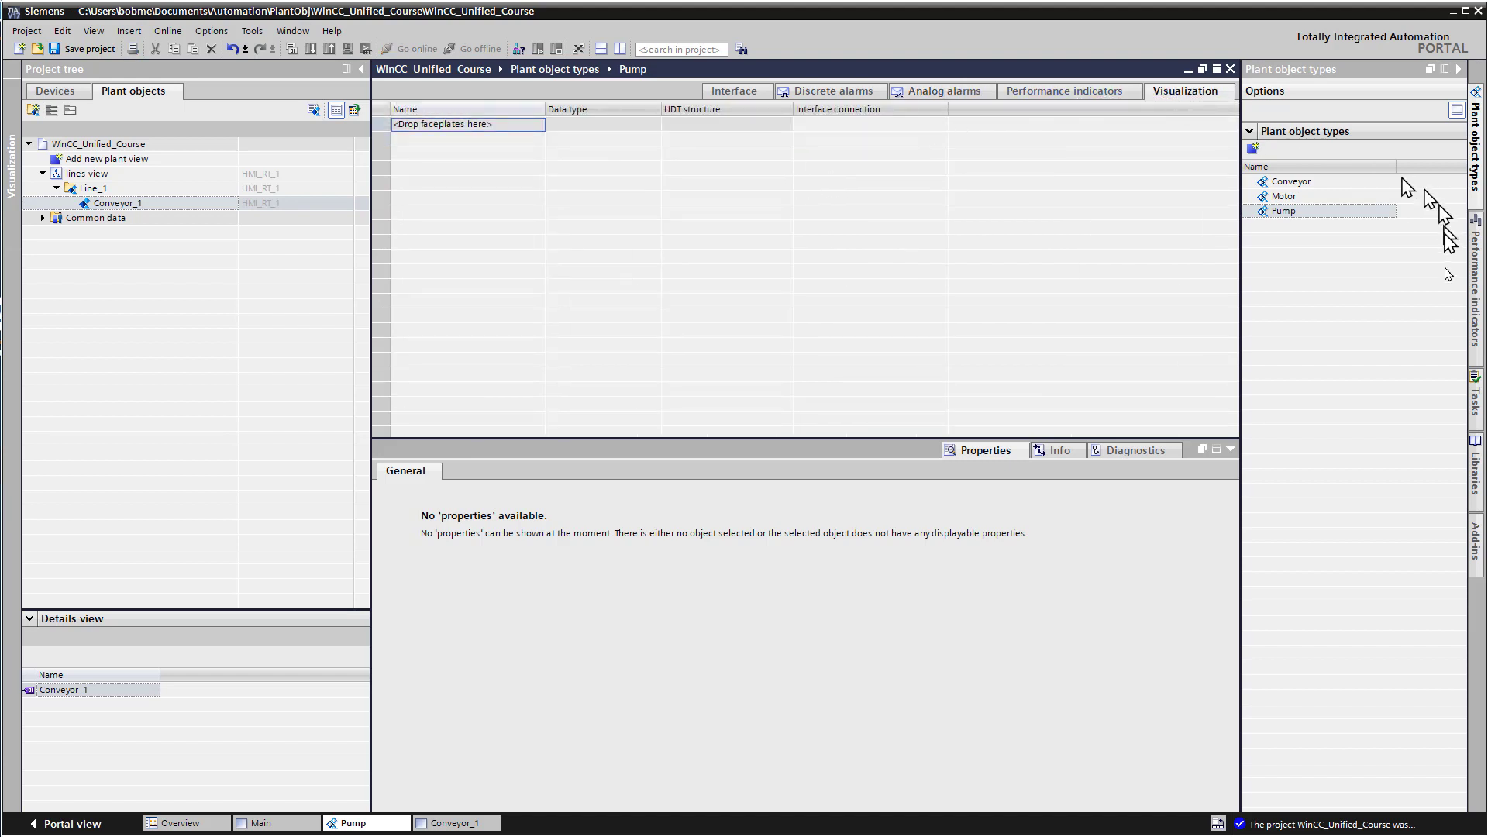
{"action": "left_click", "coordinate": [1478, 500]}
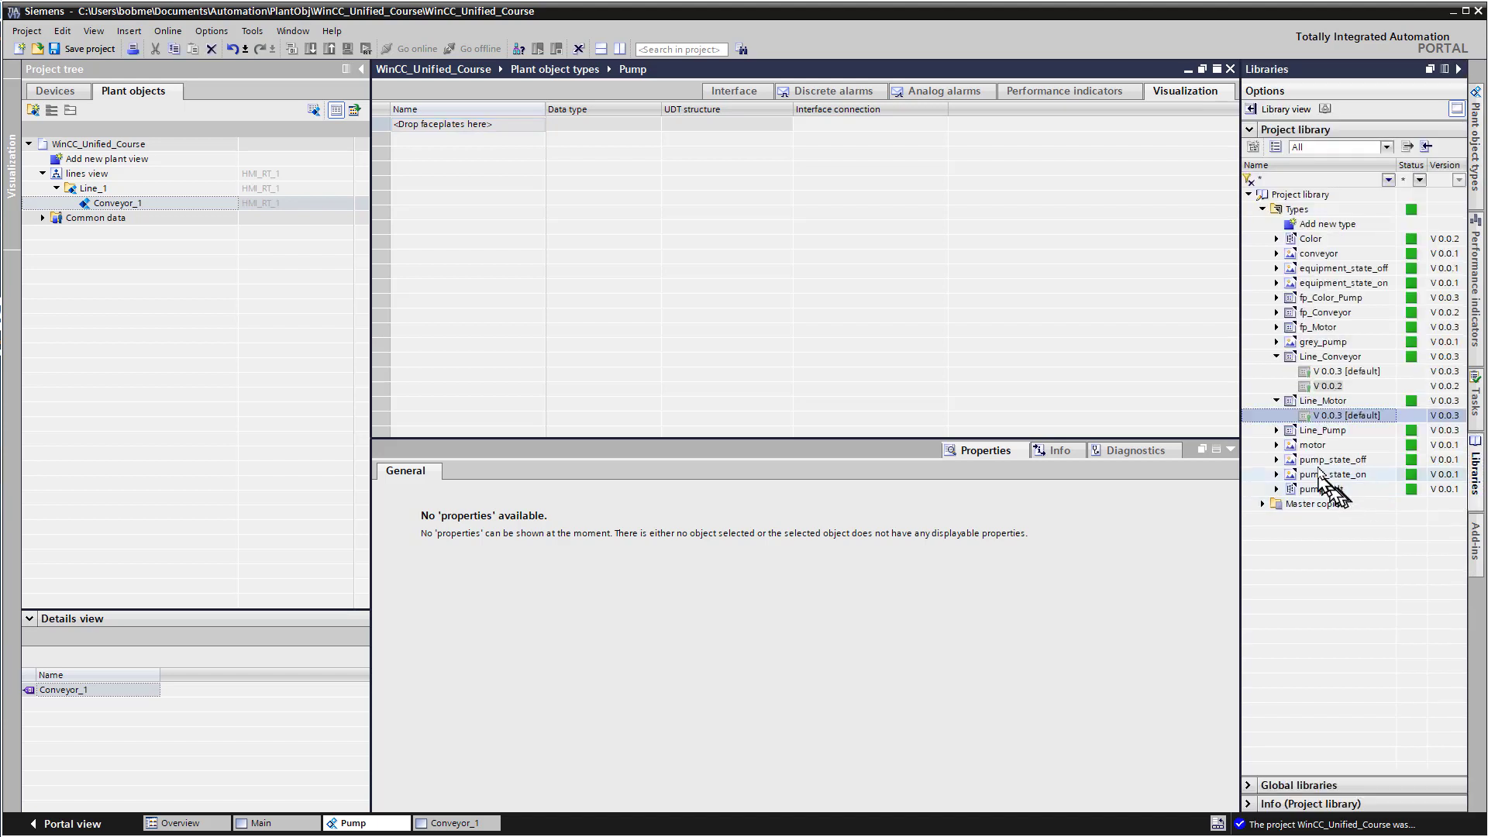
{"action": "left_click", "coordinate": [1277, 431]}
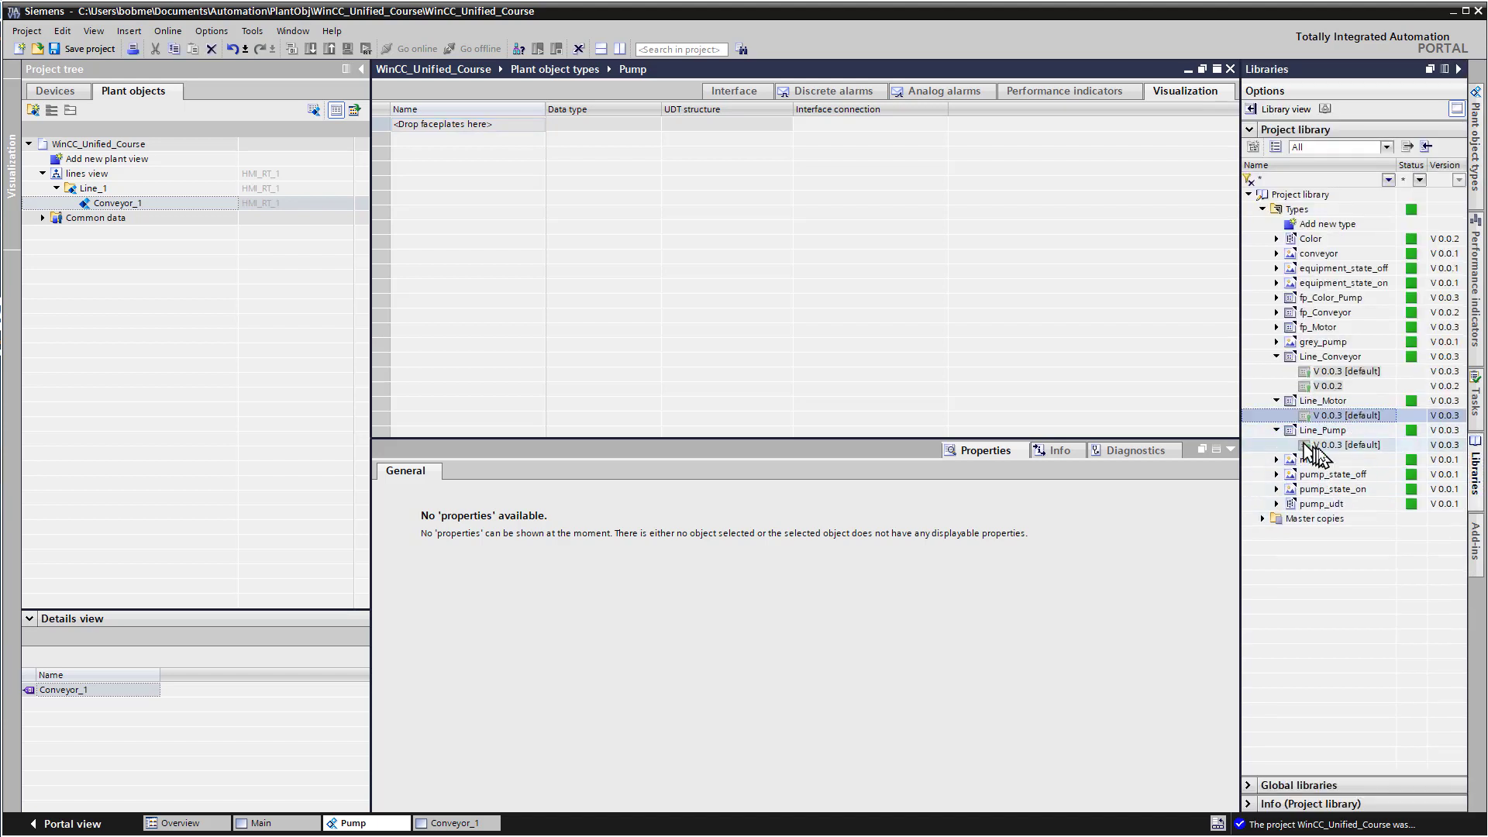
{"action": "left_click", "coordinate": [1347, 445]}
{"action": "left_click_drag", "start_coordinate": [1346, 445], "coordinate": [432, 136]}
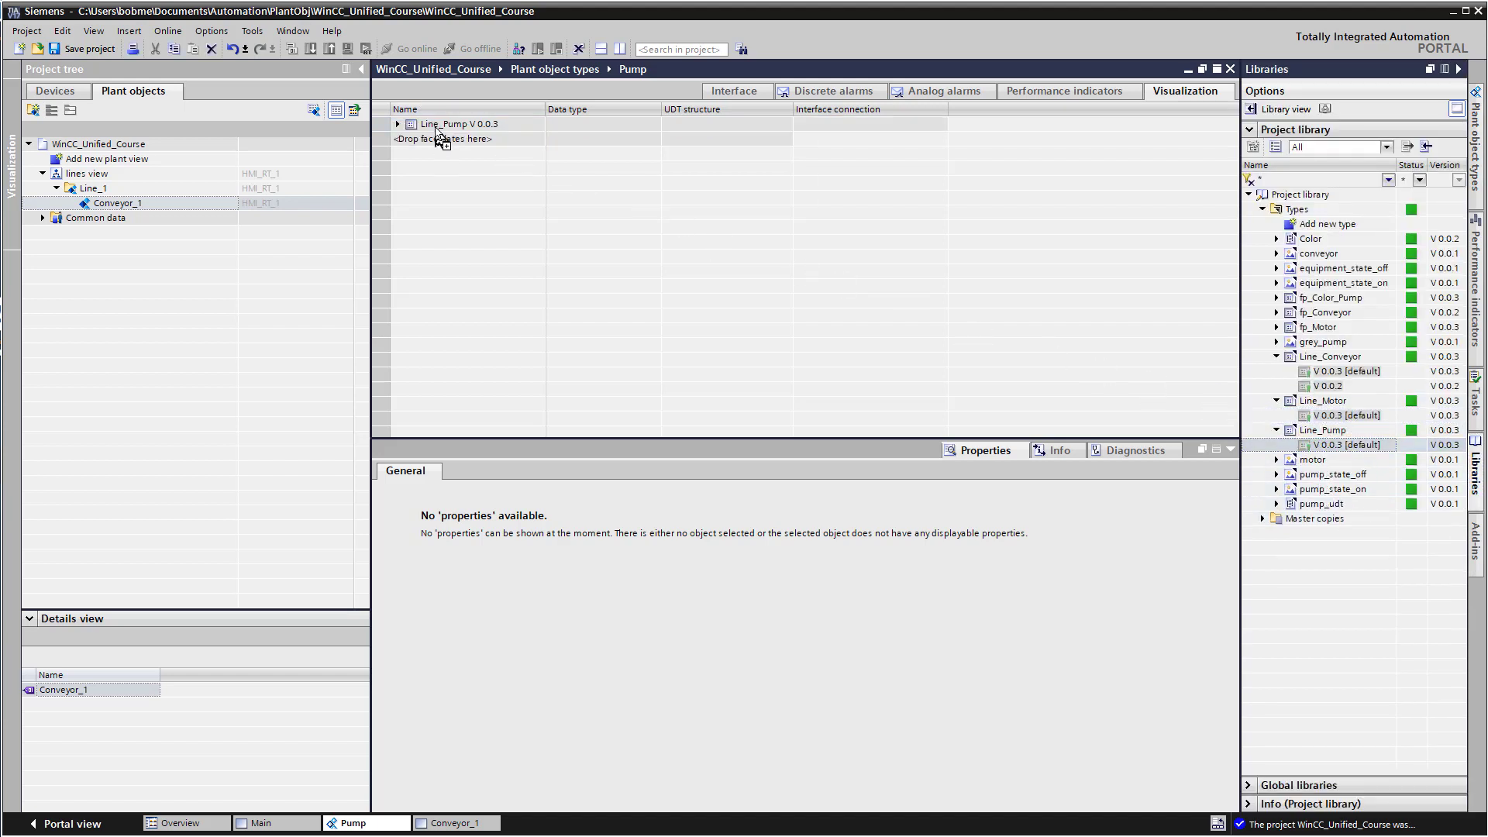
{"action": "left_click", "coordinate": [397, 124]}
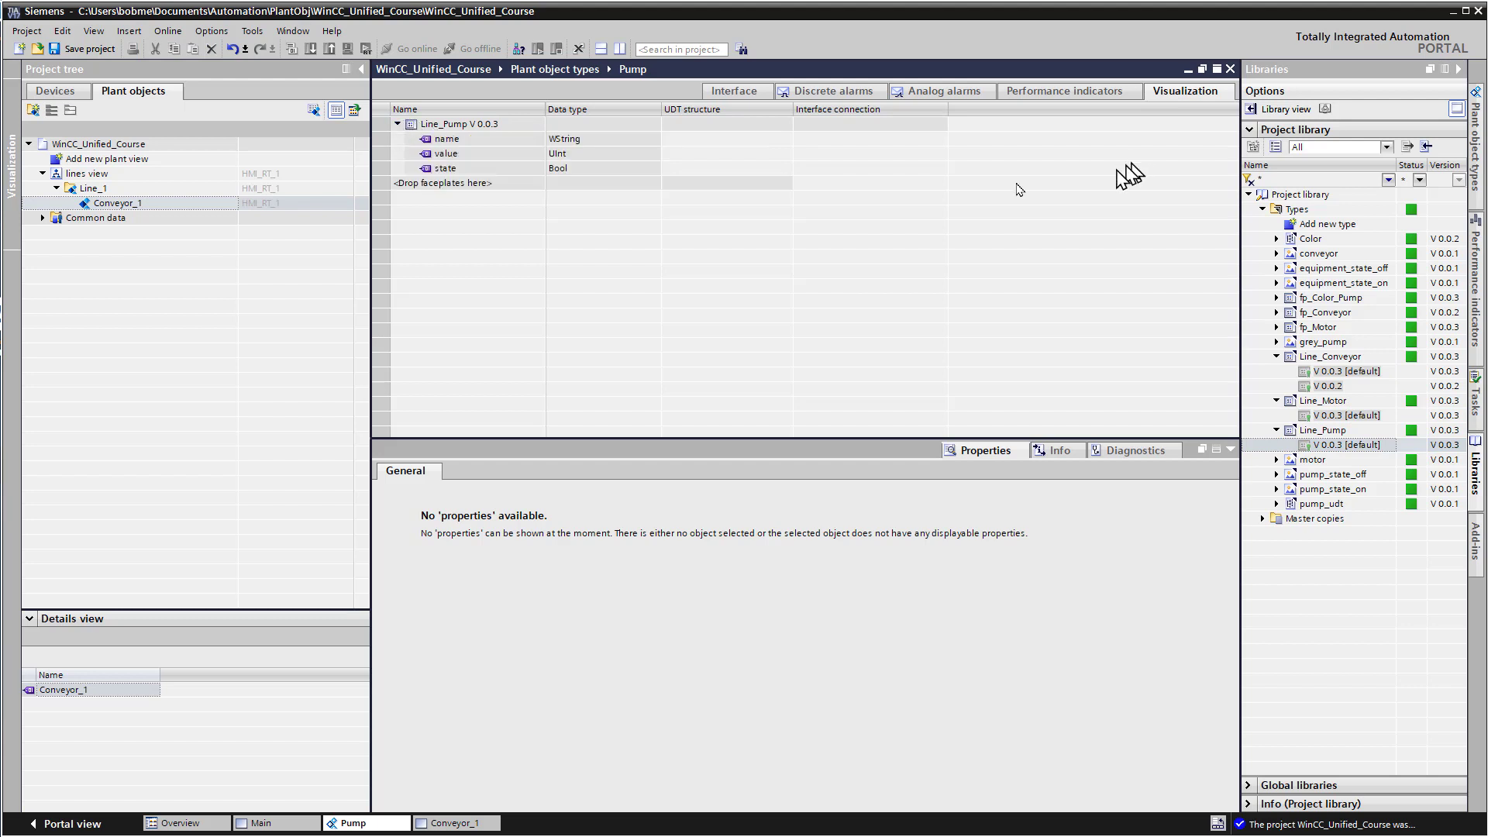
{"action": "left_click", "coordinate": [81, 49]}
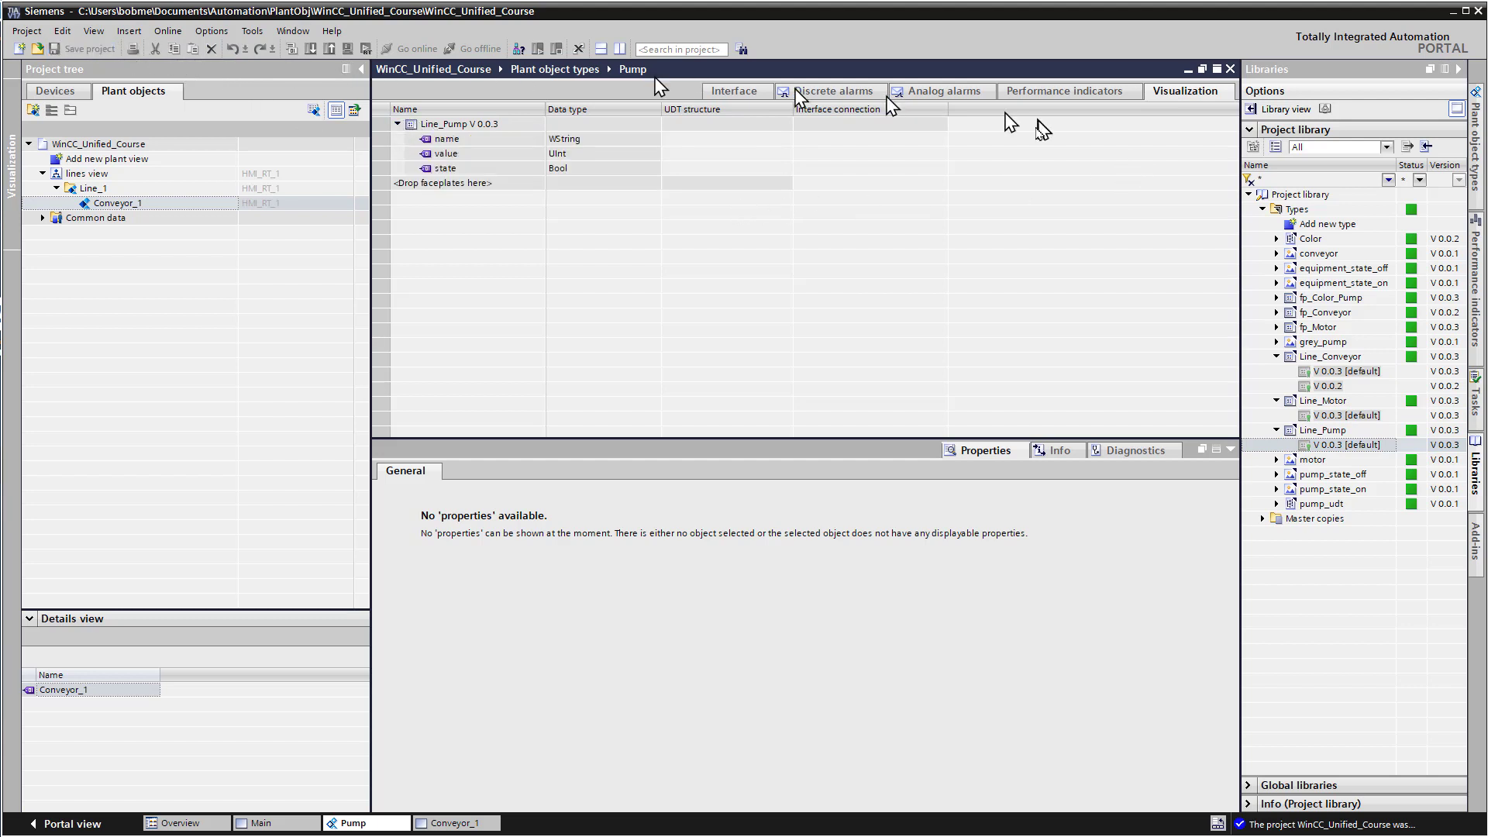
Place an instance of the Motor type under Conveyor_1 and an instance of the Pump type under Line_1 in the lines view
{"action": "left_click", "coordinate": [1476, 140]}
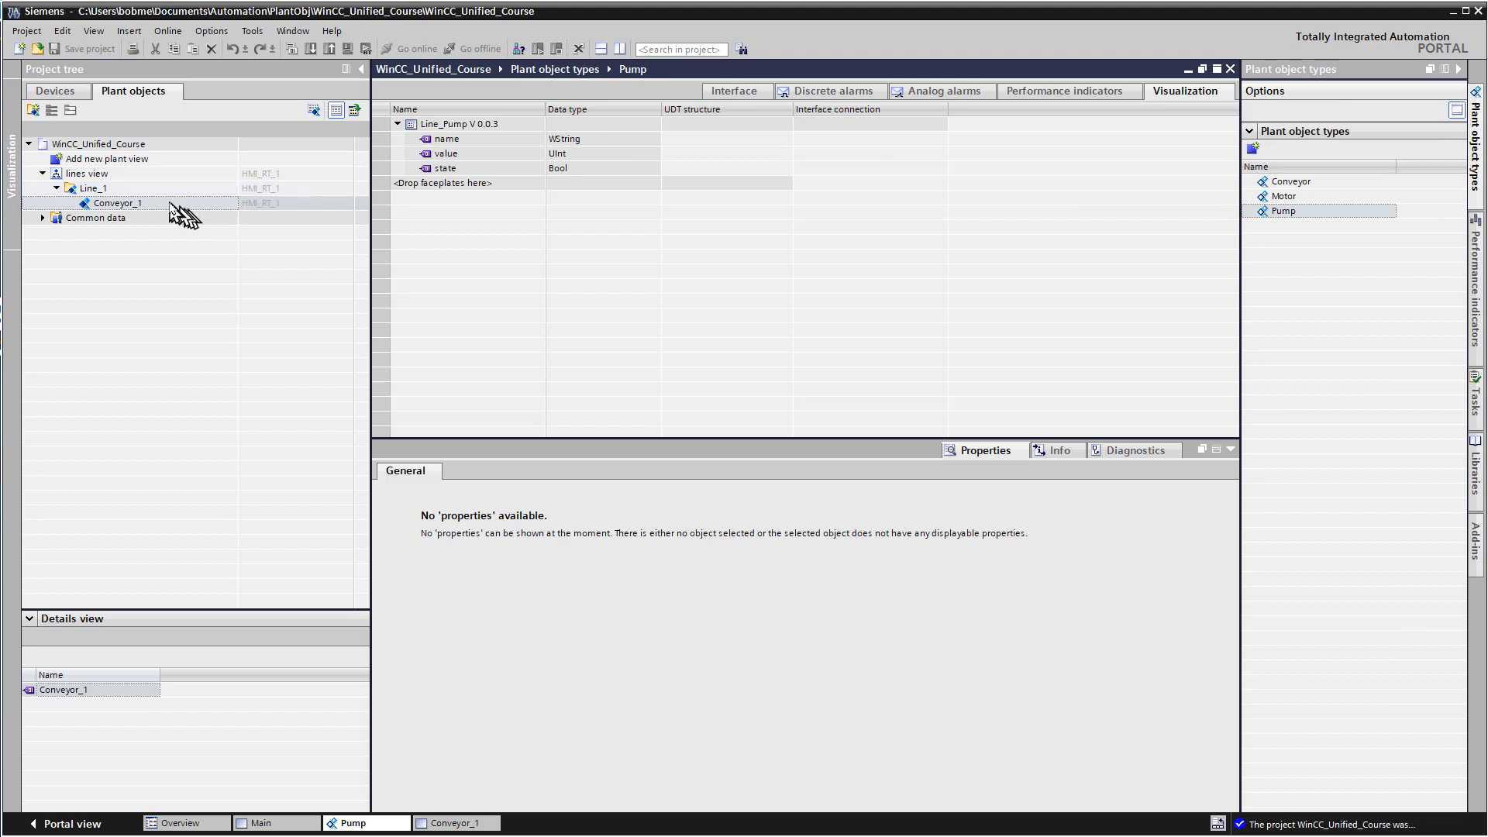
{"action": "left_click_drag", "start_coordinate": [1283, 196], "coordinate": [124, 206]}
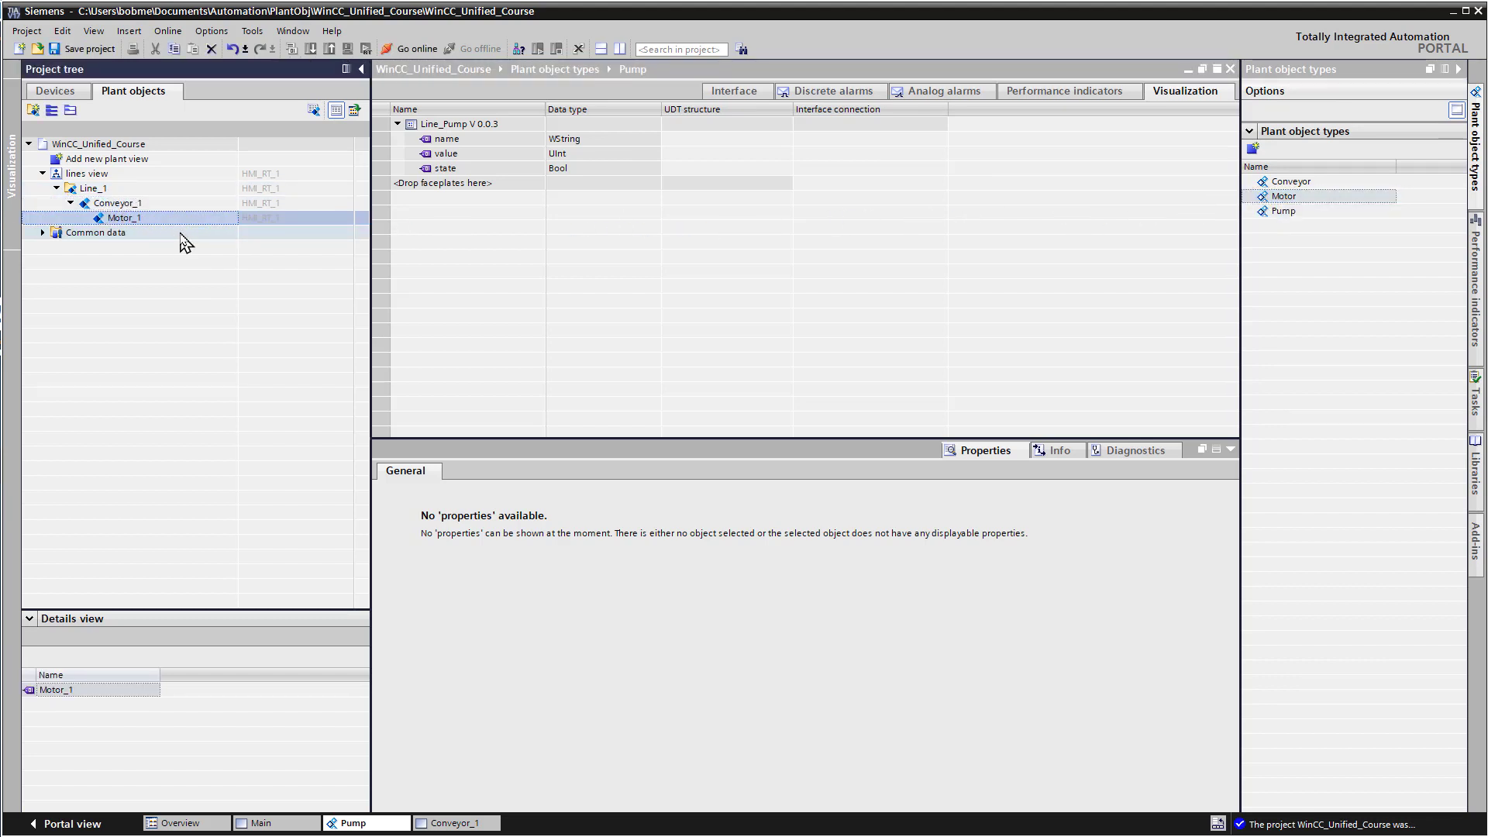
{"action": "left_click_drag", "start_coordinate": [1280, 211], "coordinate": [97, 189]}
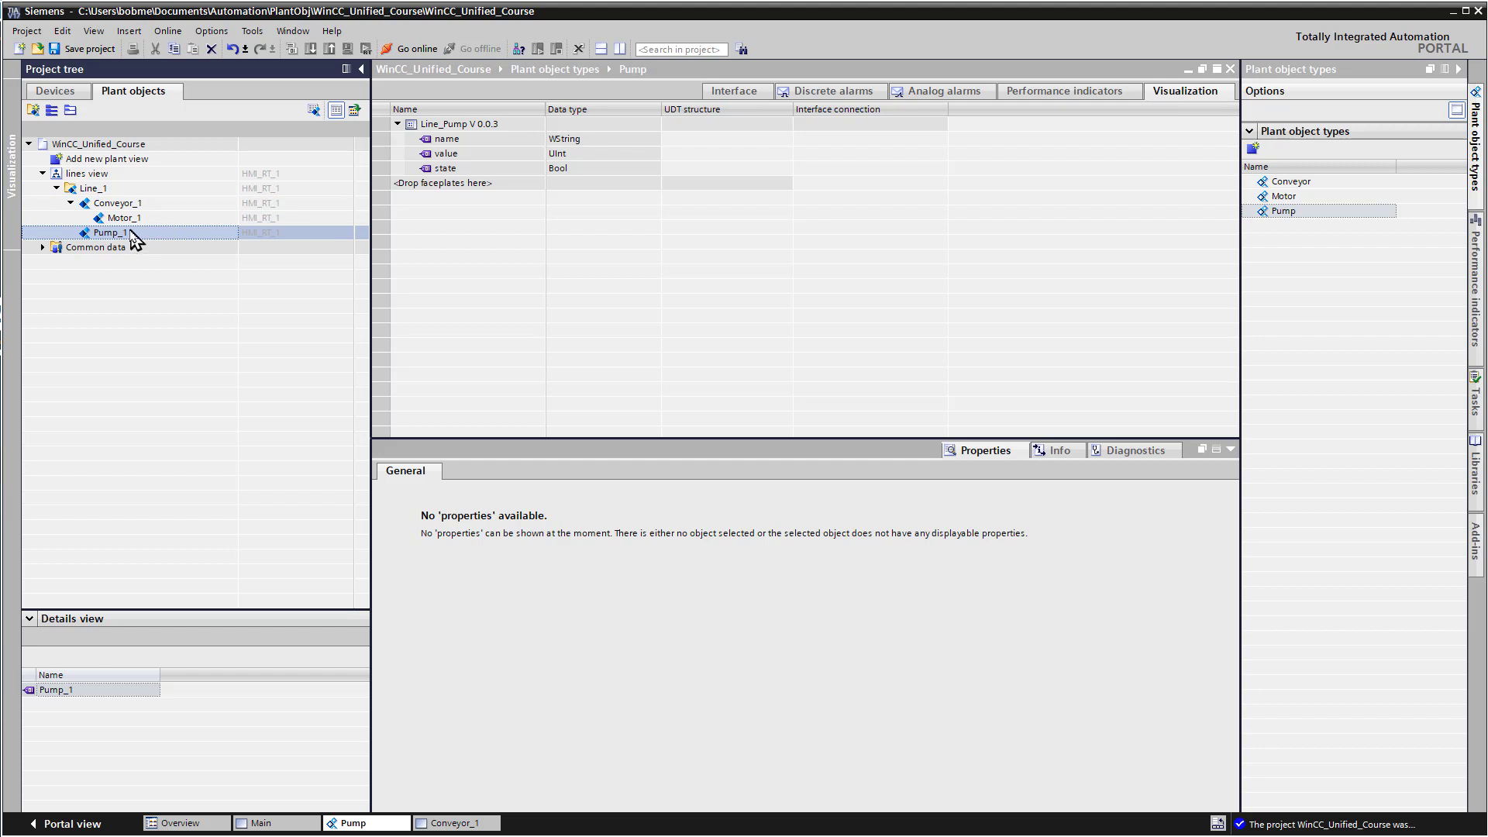
Open the Motor_1 plant object and set its interface connection to HMI_Connection_1
{"action": "left_click", "coordinate": [124, 219]}
{"action": "right_click", "coordinate": [127, 227]}
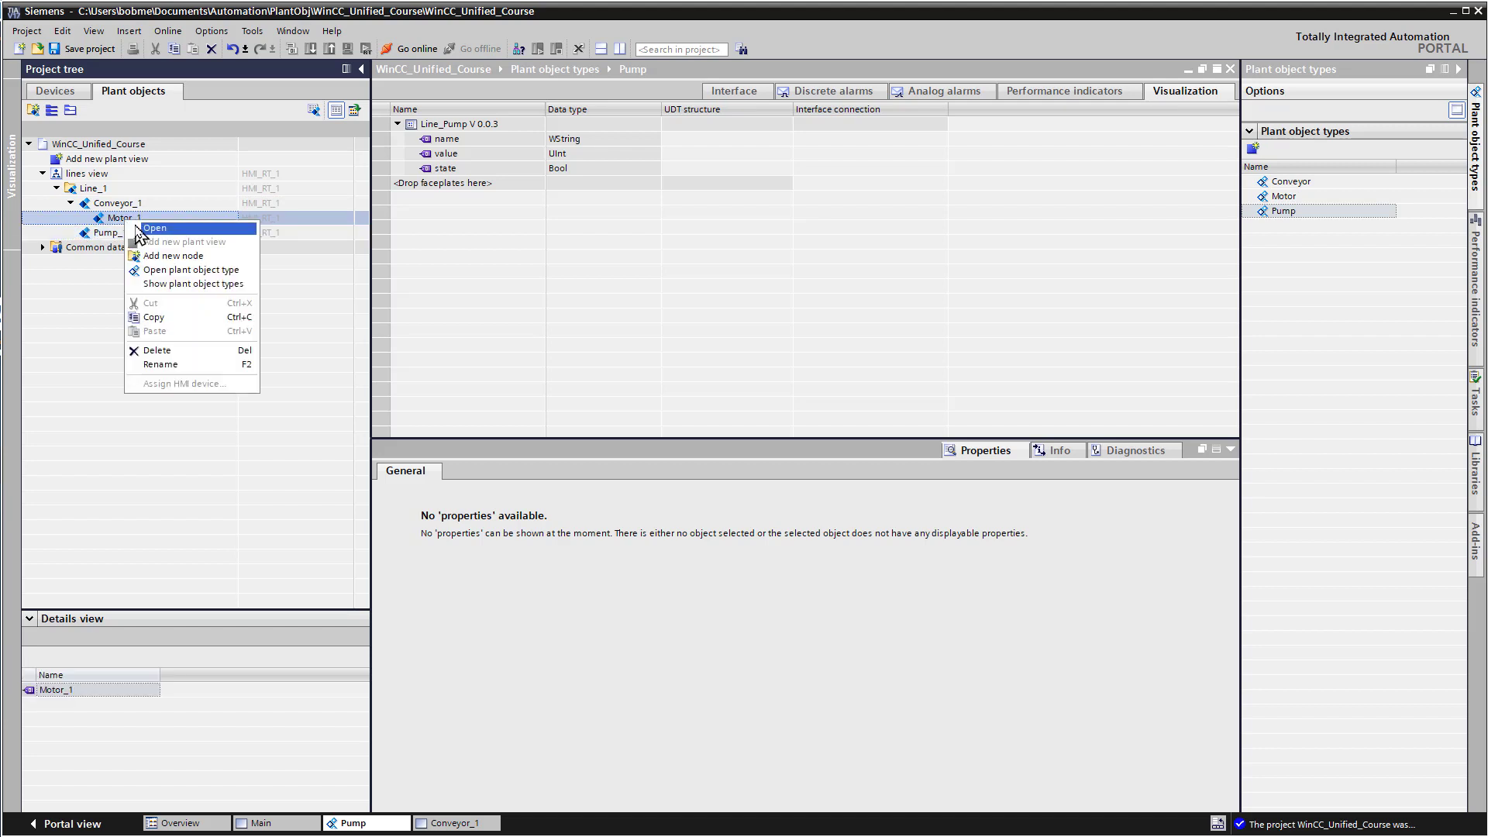
{"action": "left_click", "coordinate": [143, 229]}
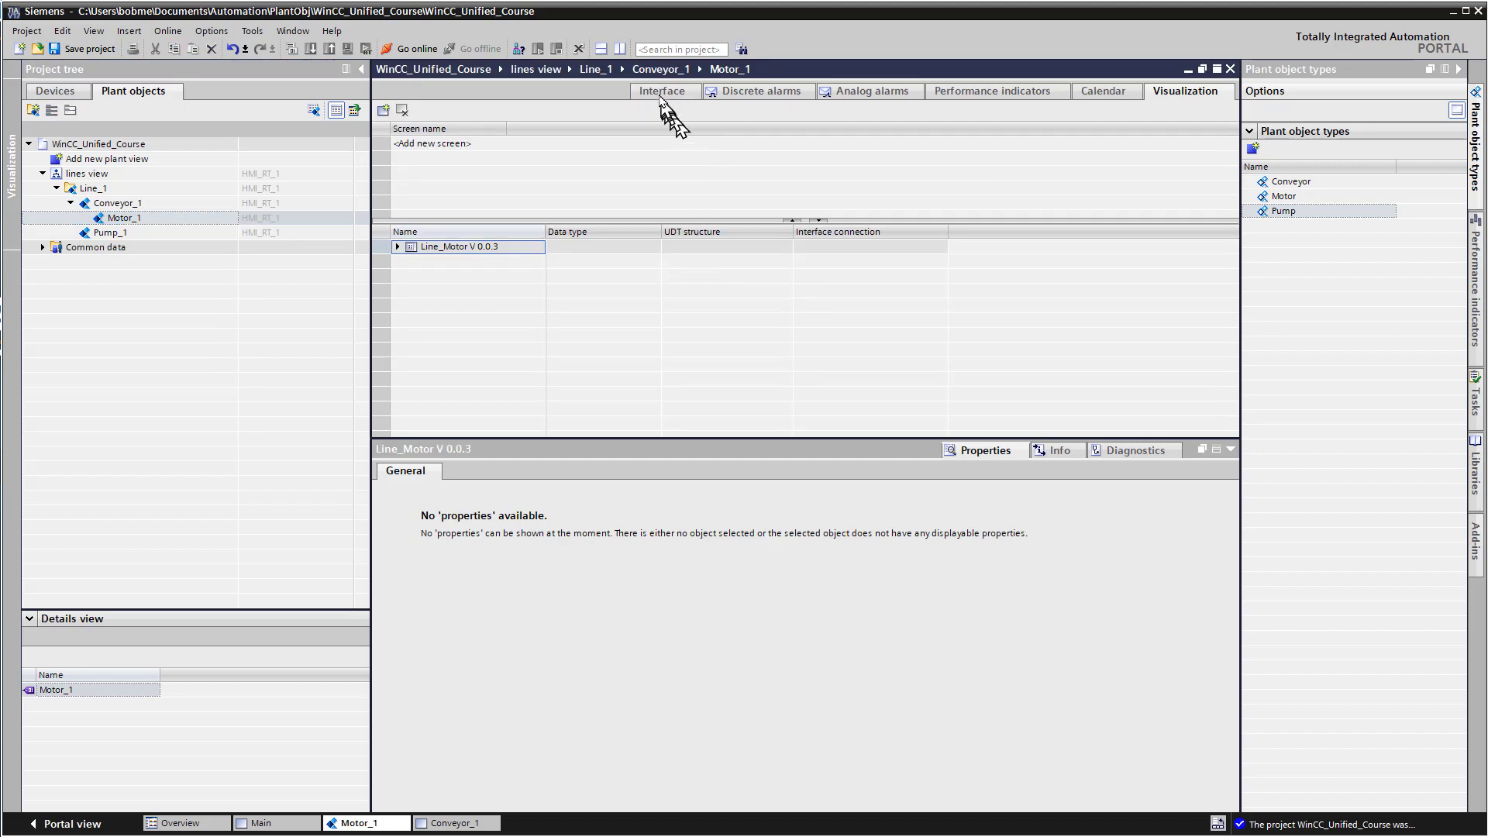
{"action": "left_click", "coordinate": [660, 98]}
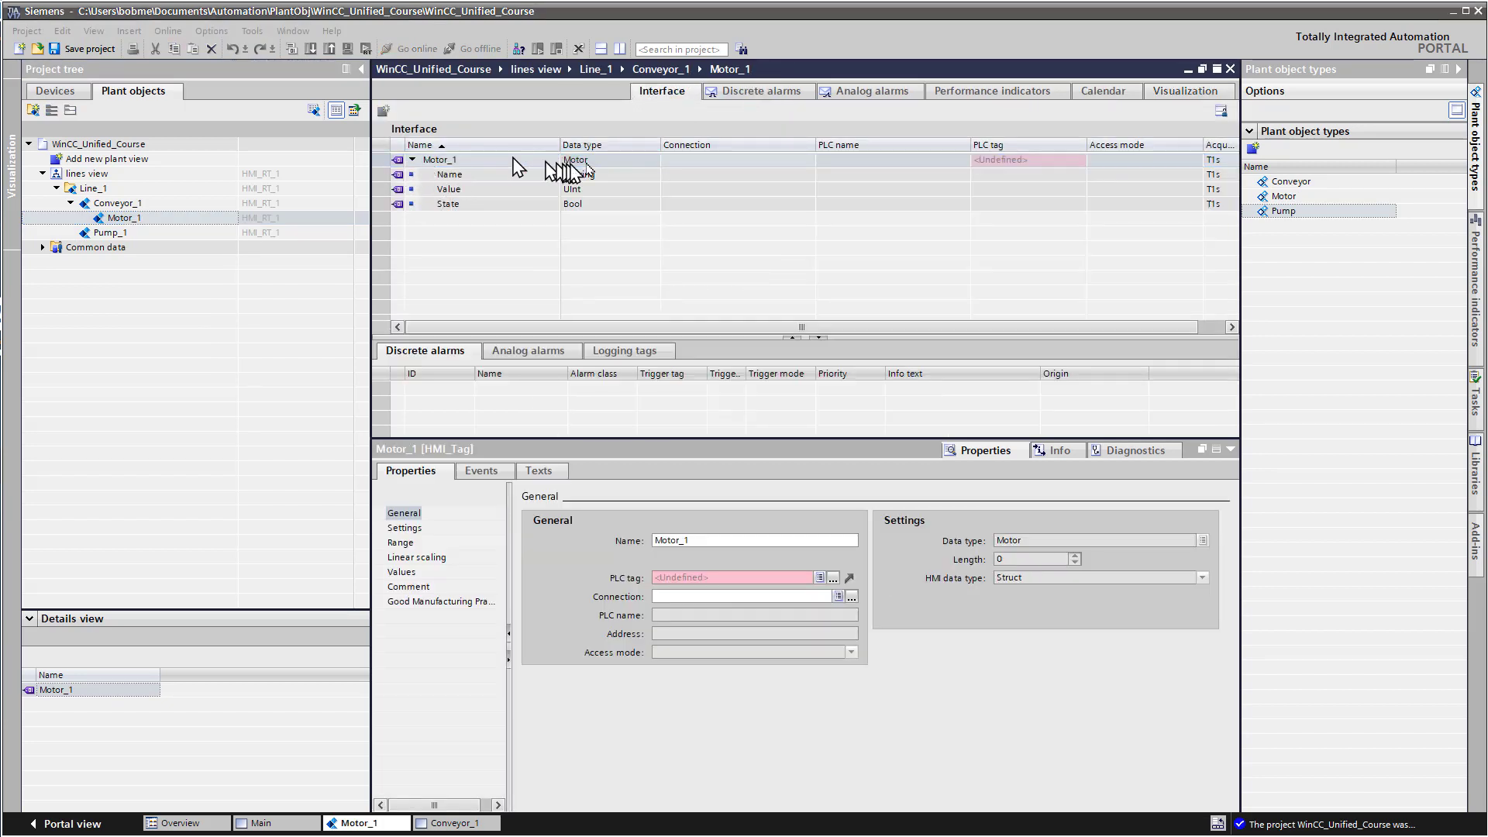
{"action": "left_click", "coordinate": [697, 161]}
{"action": "left_click", "coordinate": [809, 160]}
{"action": "left_click", "coordinate": [957, 236]}
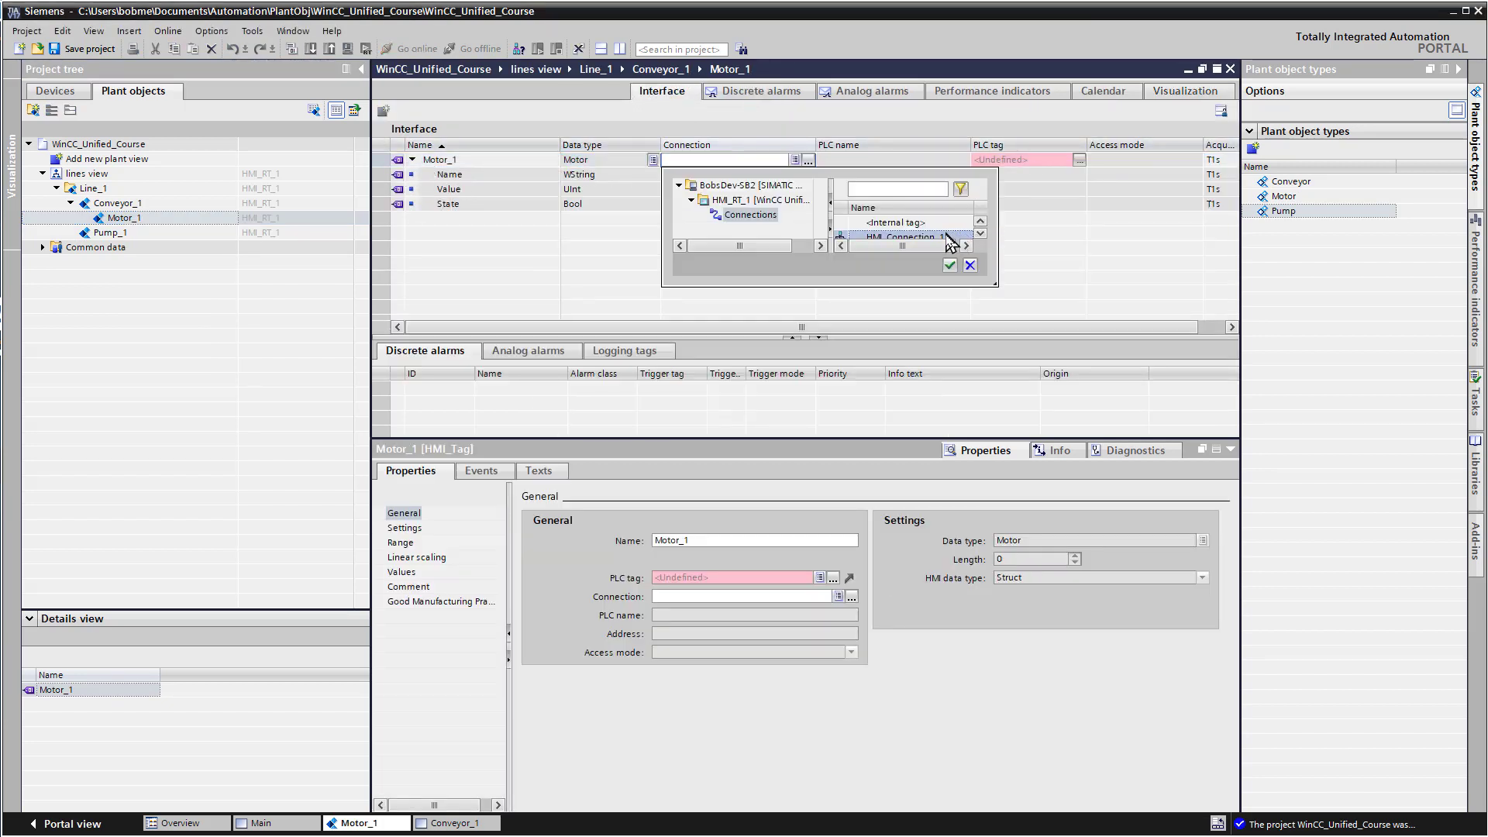
{"action": "left_click", "coordinate": [950, 266]}
Assign prod_lines.Line_1_Motor as the PLC tag of the Motor_1 interface
{"action": "left_click", "coordinate": [1008, 160]}
{"action": "left_click", "coordinate": [1035, 180]}
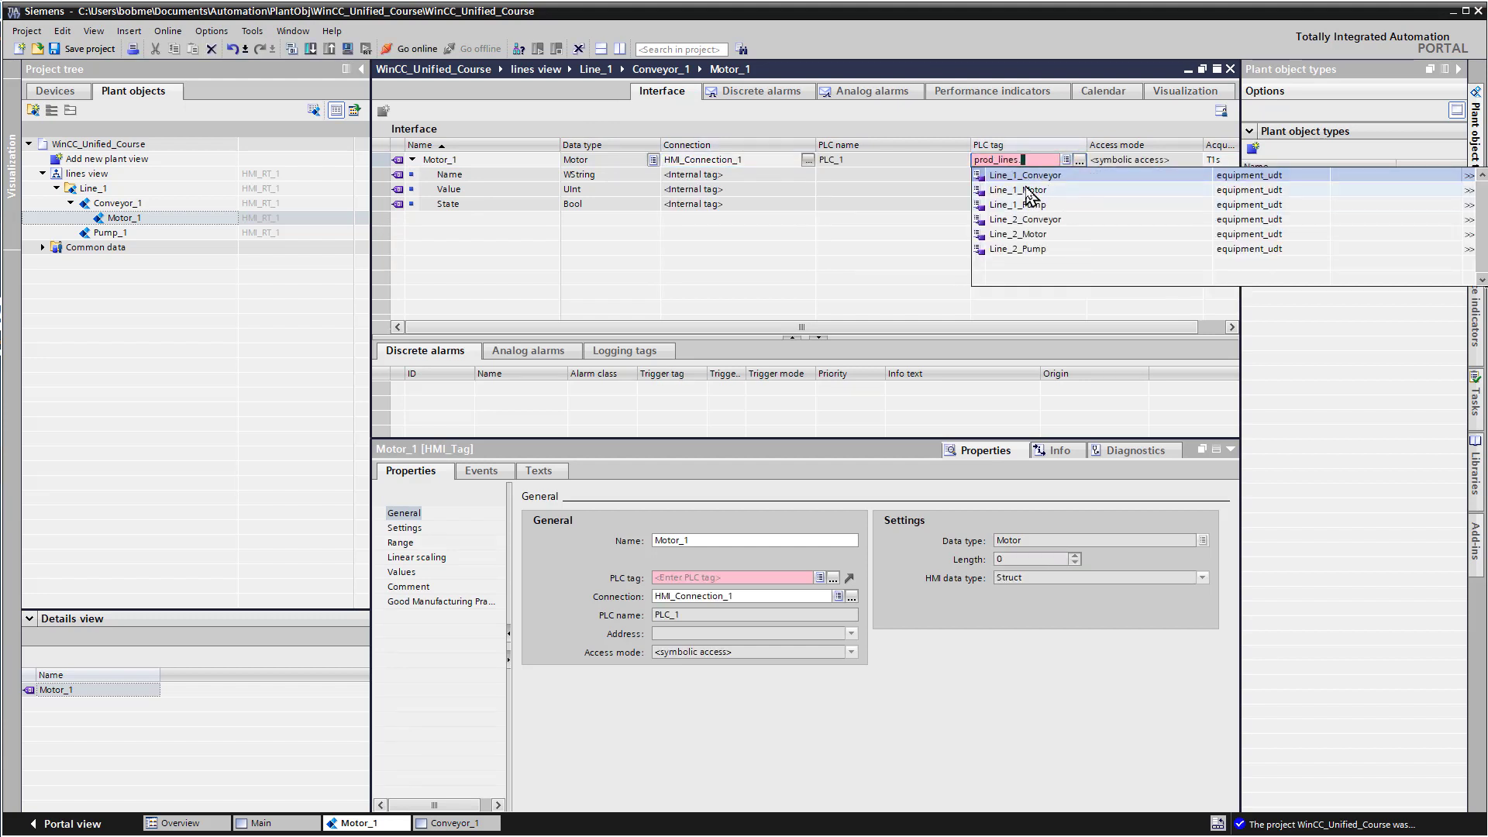
{"action": "left_click", "coordinate": [1027, 189]}
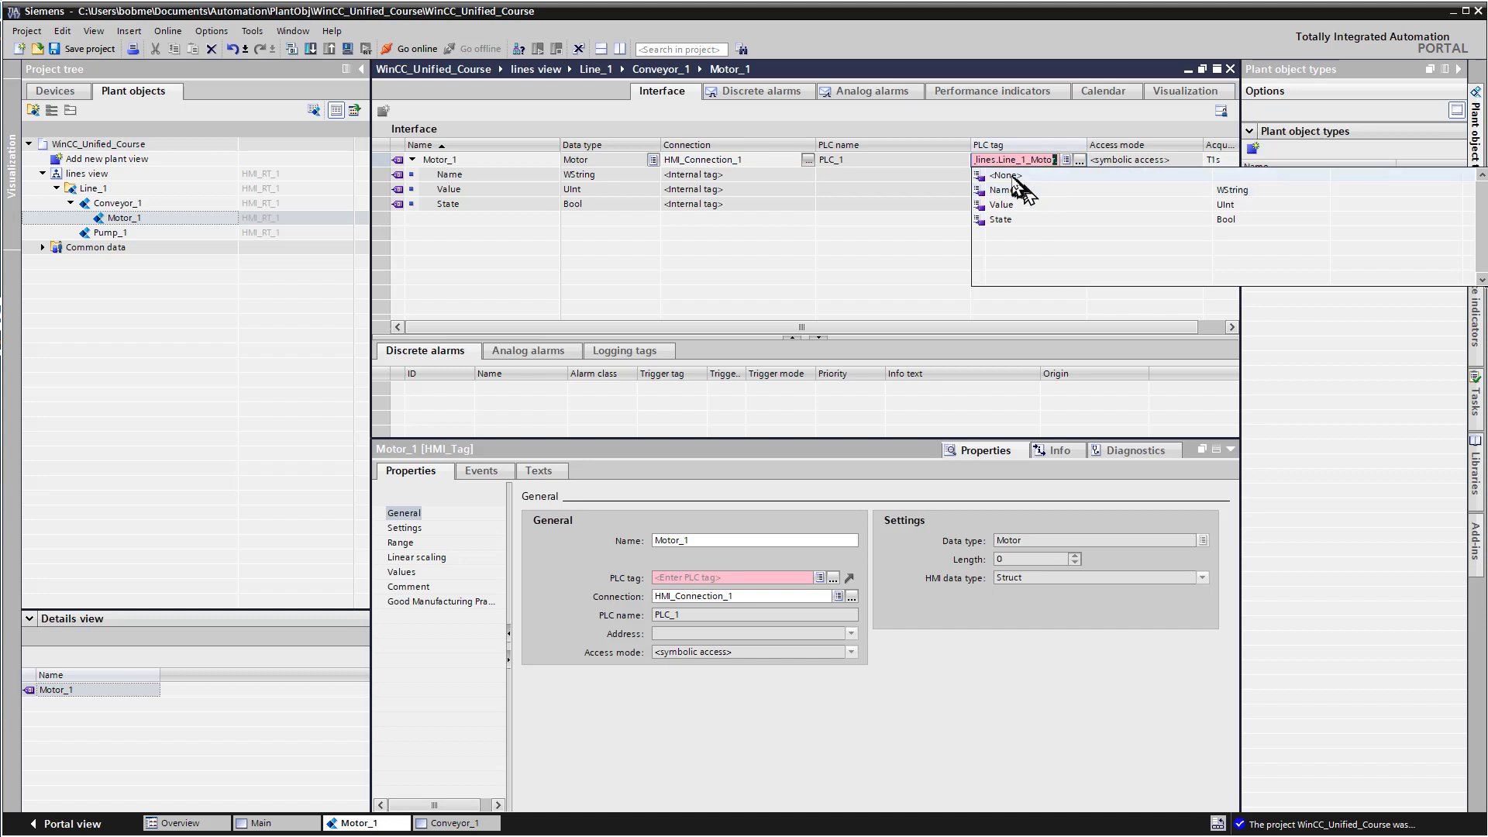
{"action": "key", "text": "Return"}
{"action": "left_click", "coordinate": [1000, 204]}
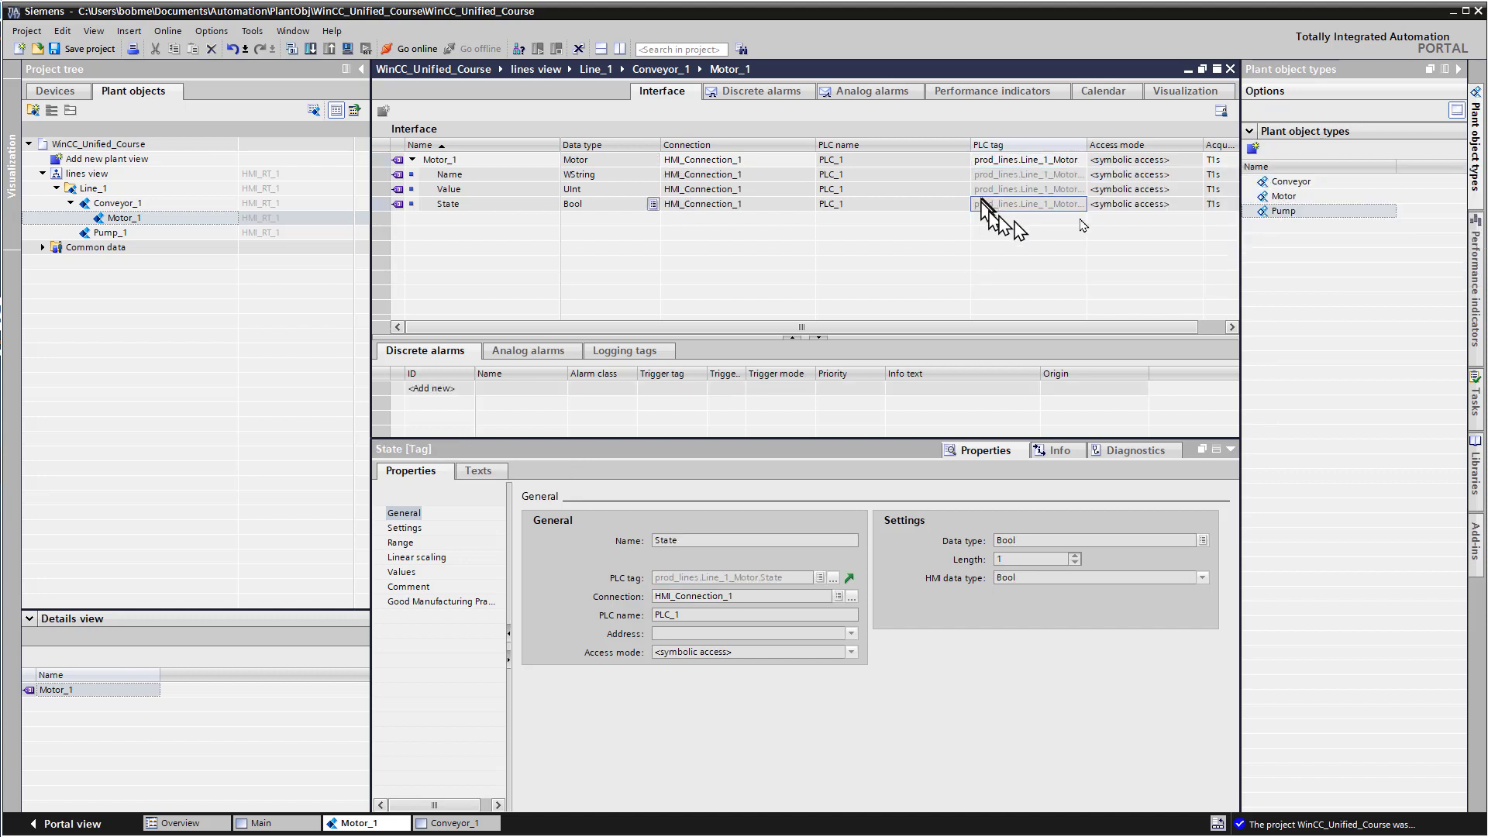
Add a new screen to the Motor_1 plant object's visualization and open it
{"action": "left_click", "coordinate": [892, 91]}
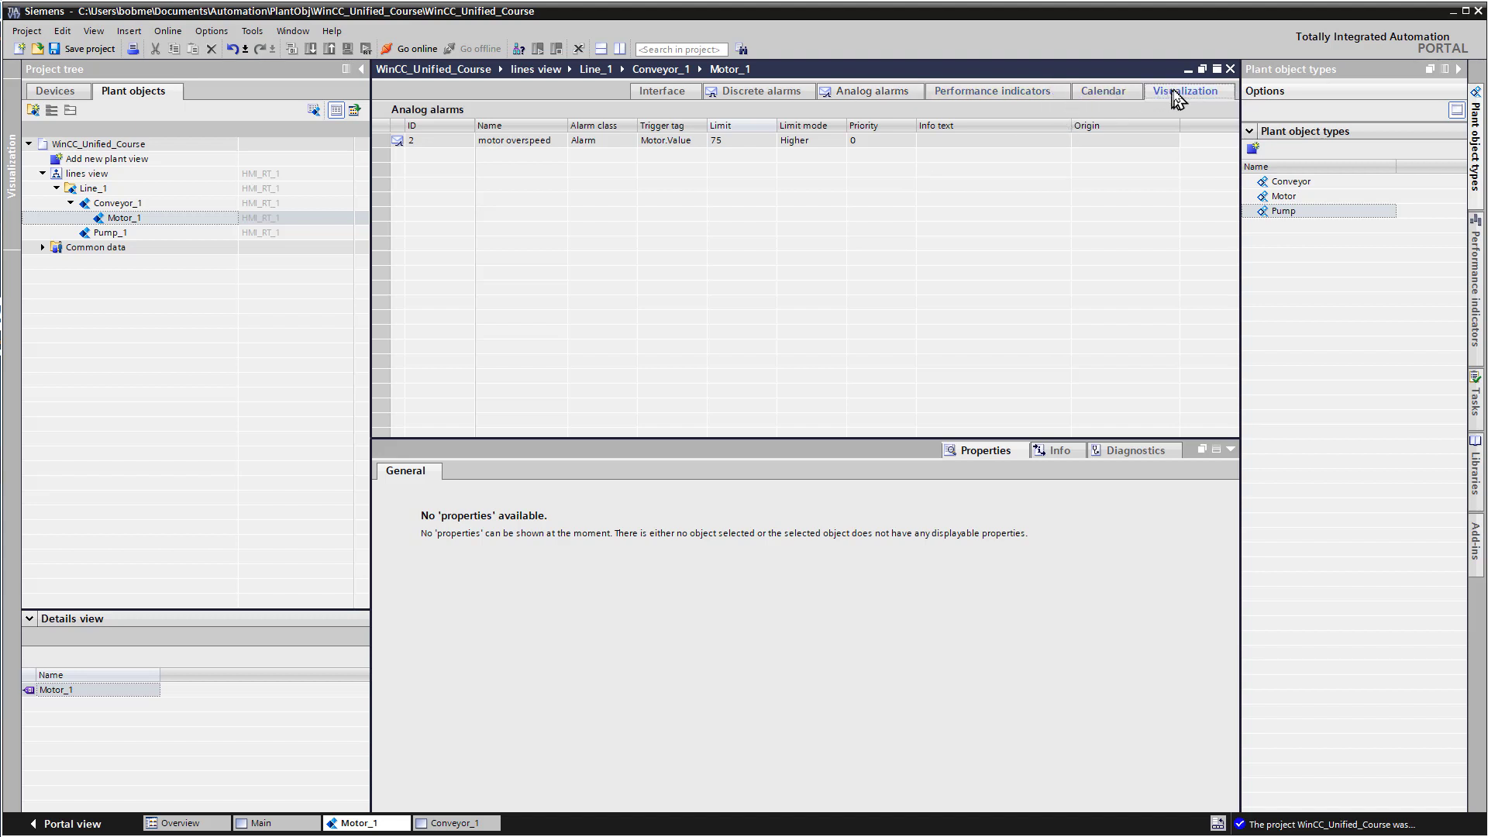
{"action": "left_click", "coordinate": [1185, 92]}
{"action": "double_click", "coordinate": [424, 149]}
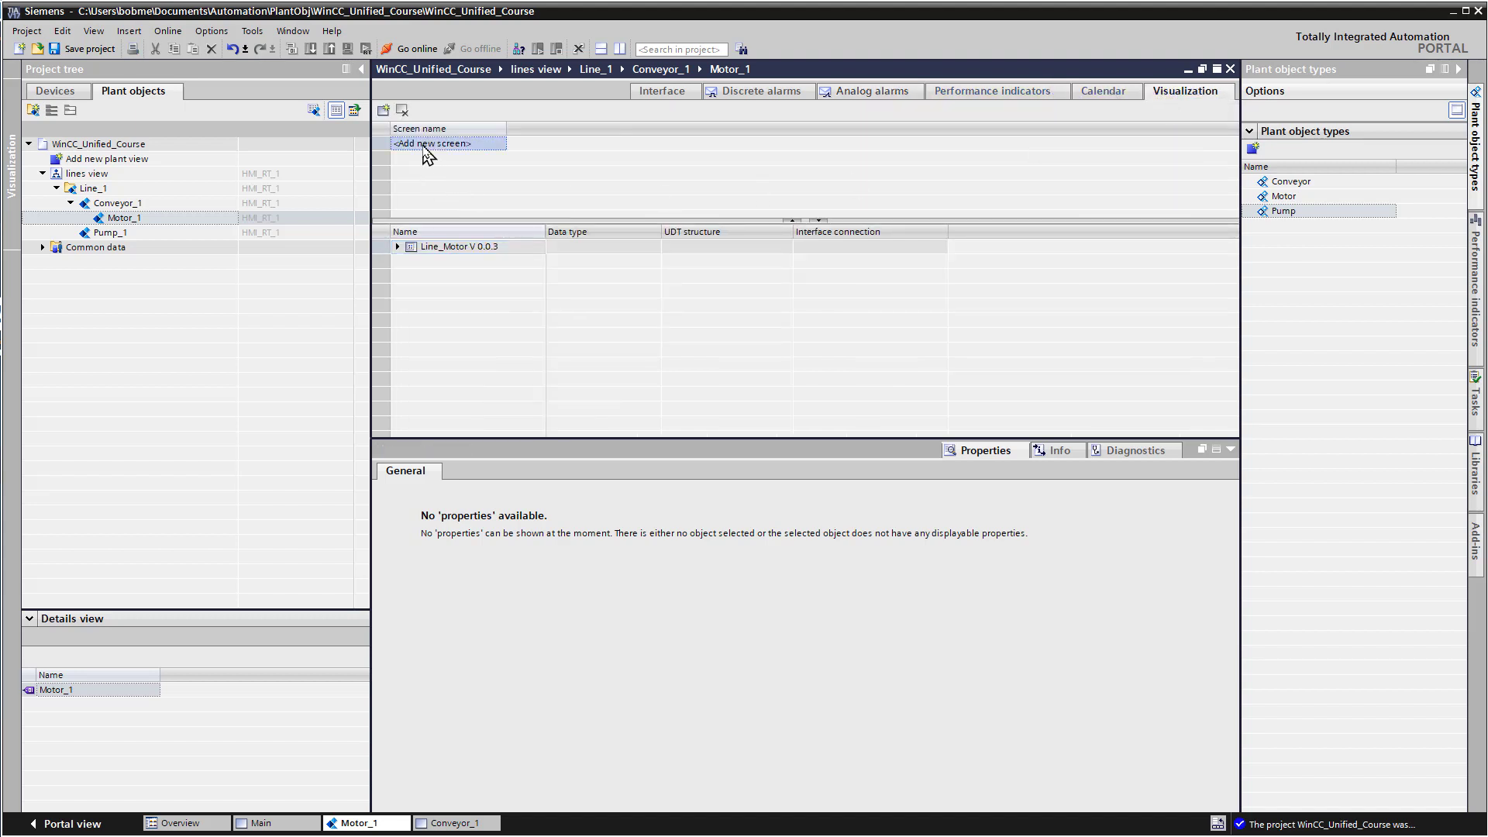
{"action": "right_click", "coordinate": [443, 146]}
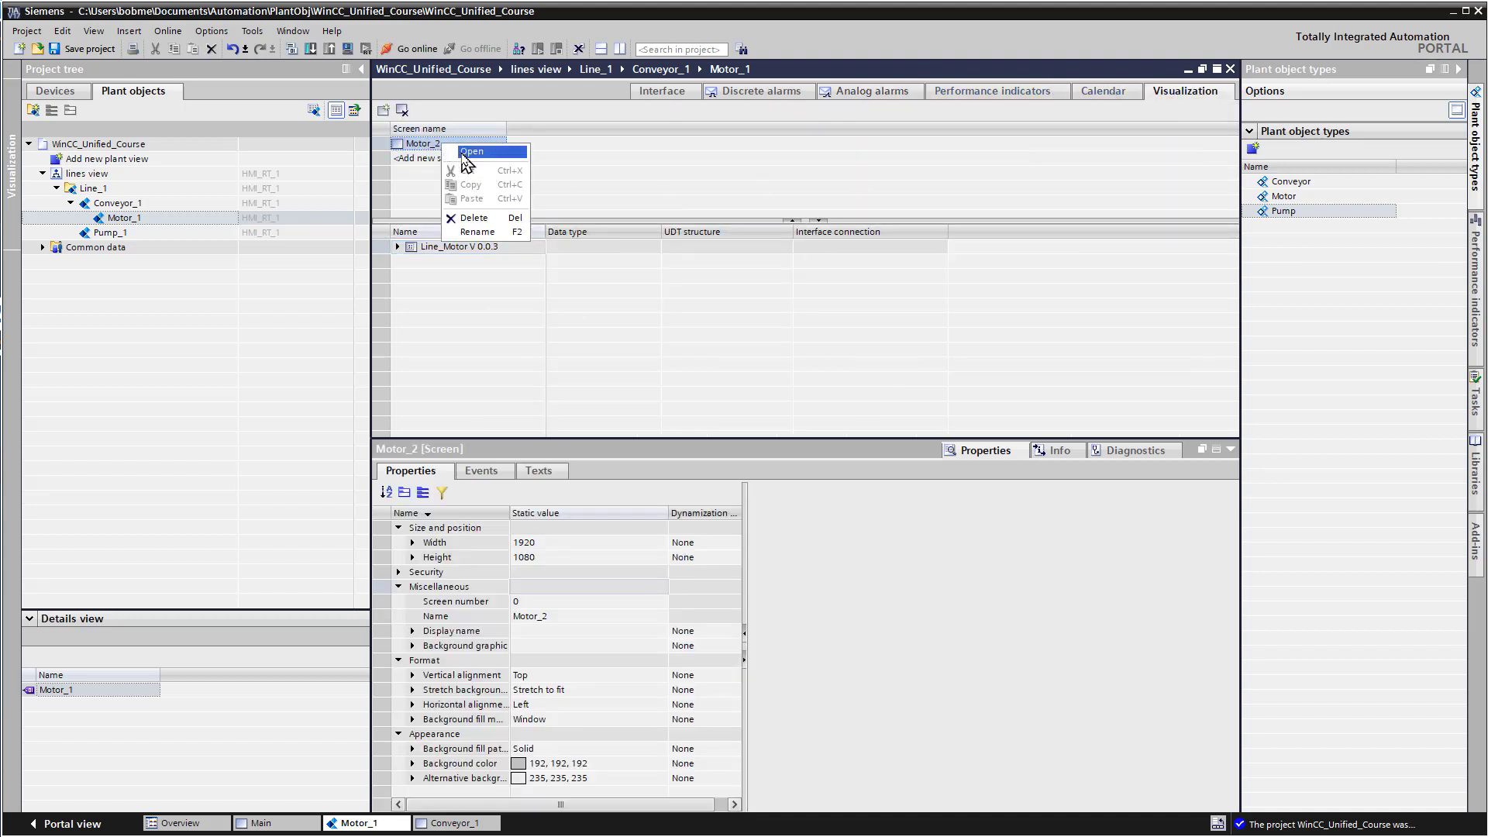
{"action": "left_click", "coordinate": [461, 152]}
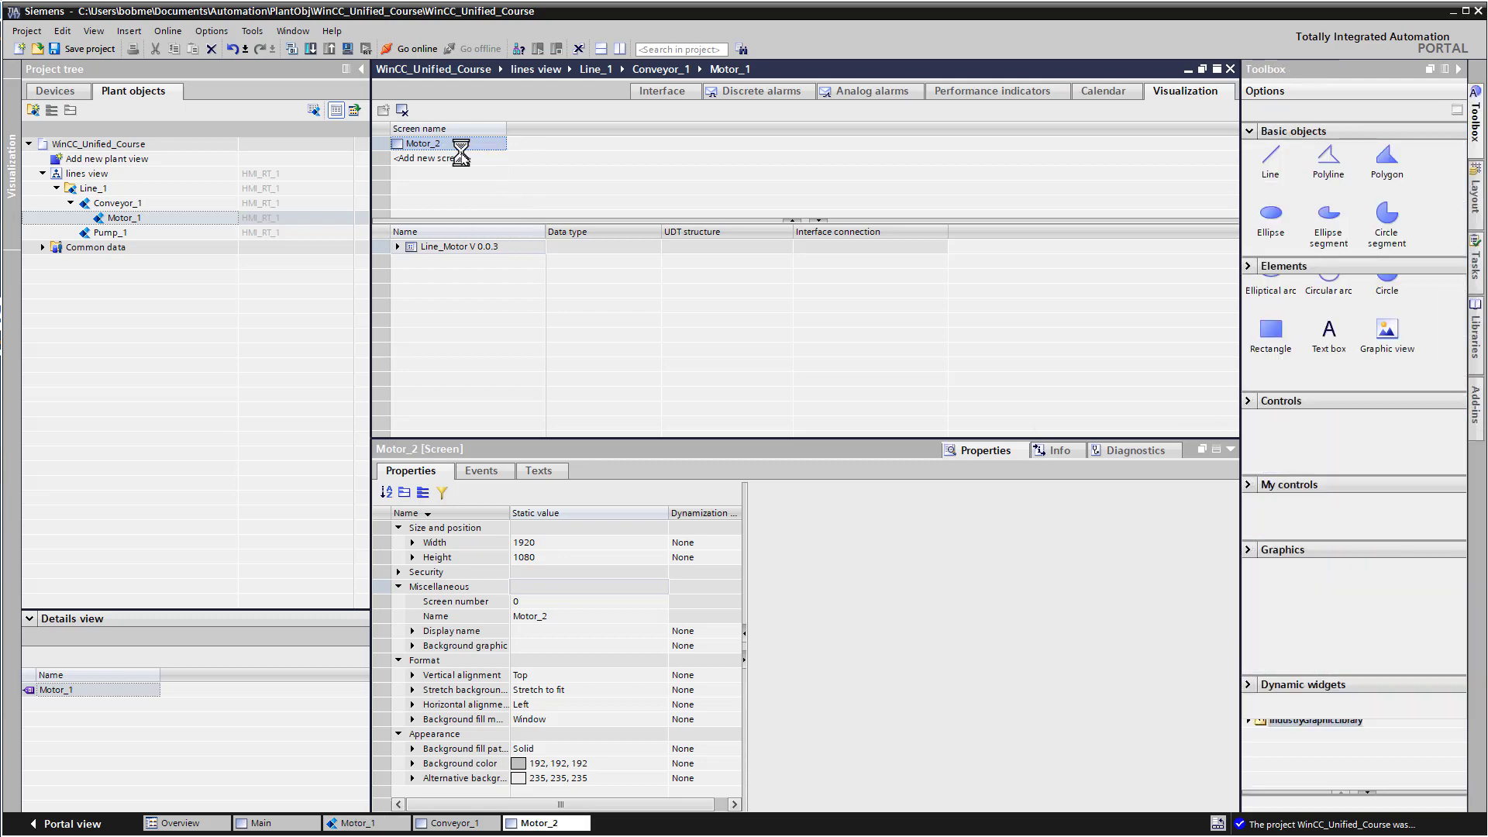
{"action": "left_click", "coordinate": [424, 145]}
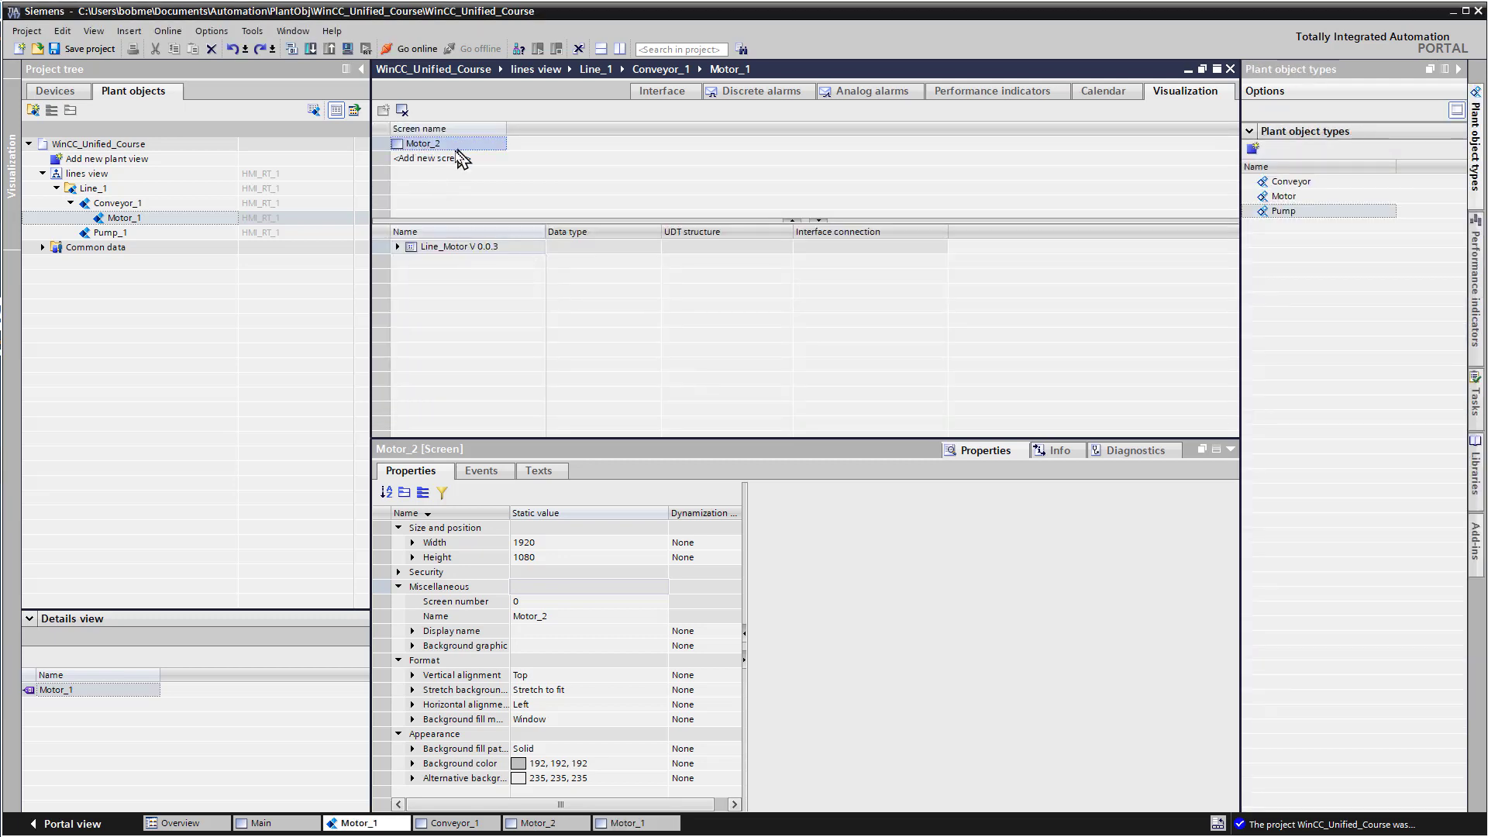
Check the motor screens listed under HMI_RT_1 and rename Motor_1's new visualization screen from Motor_2 to line_1_Motor
{"action": "left_click", "coordinate": [60, 92]}
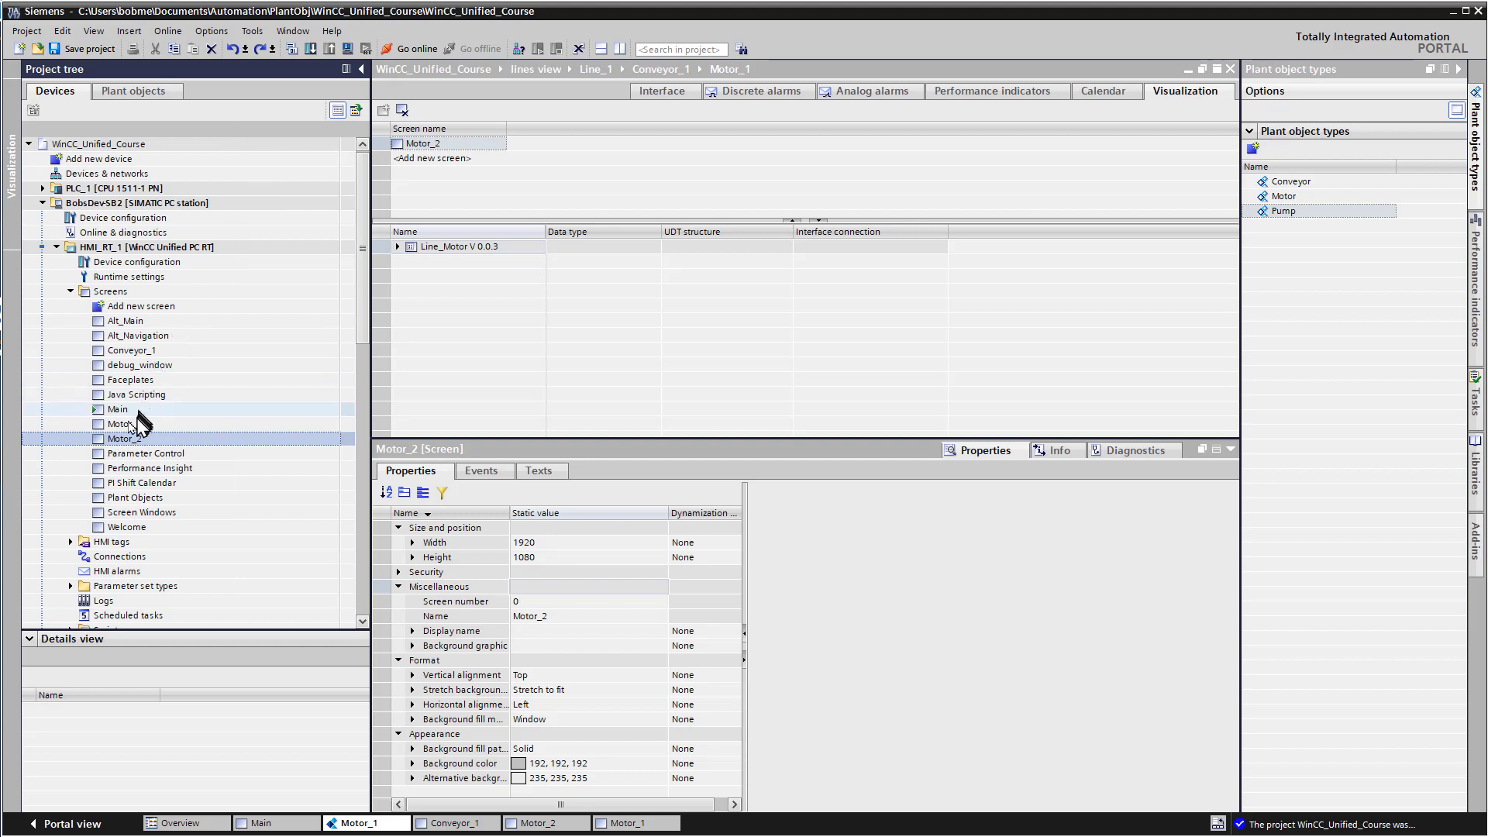
{"action": "left_click", "coordinate": [126, 426]}
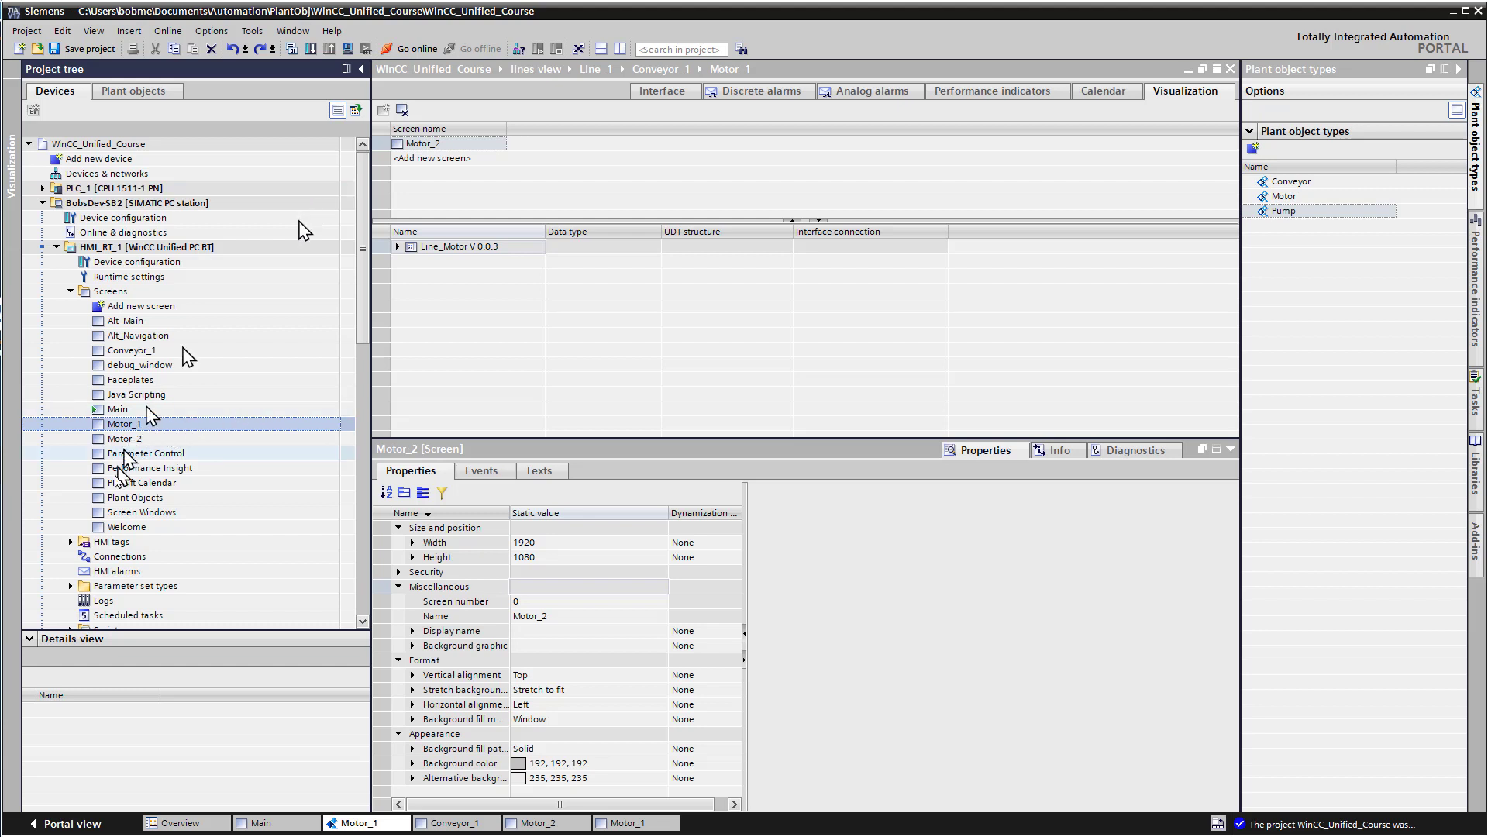
{"action": "left_click", "coordinate": [126, 440]}
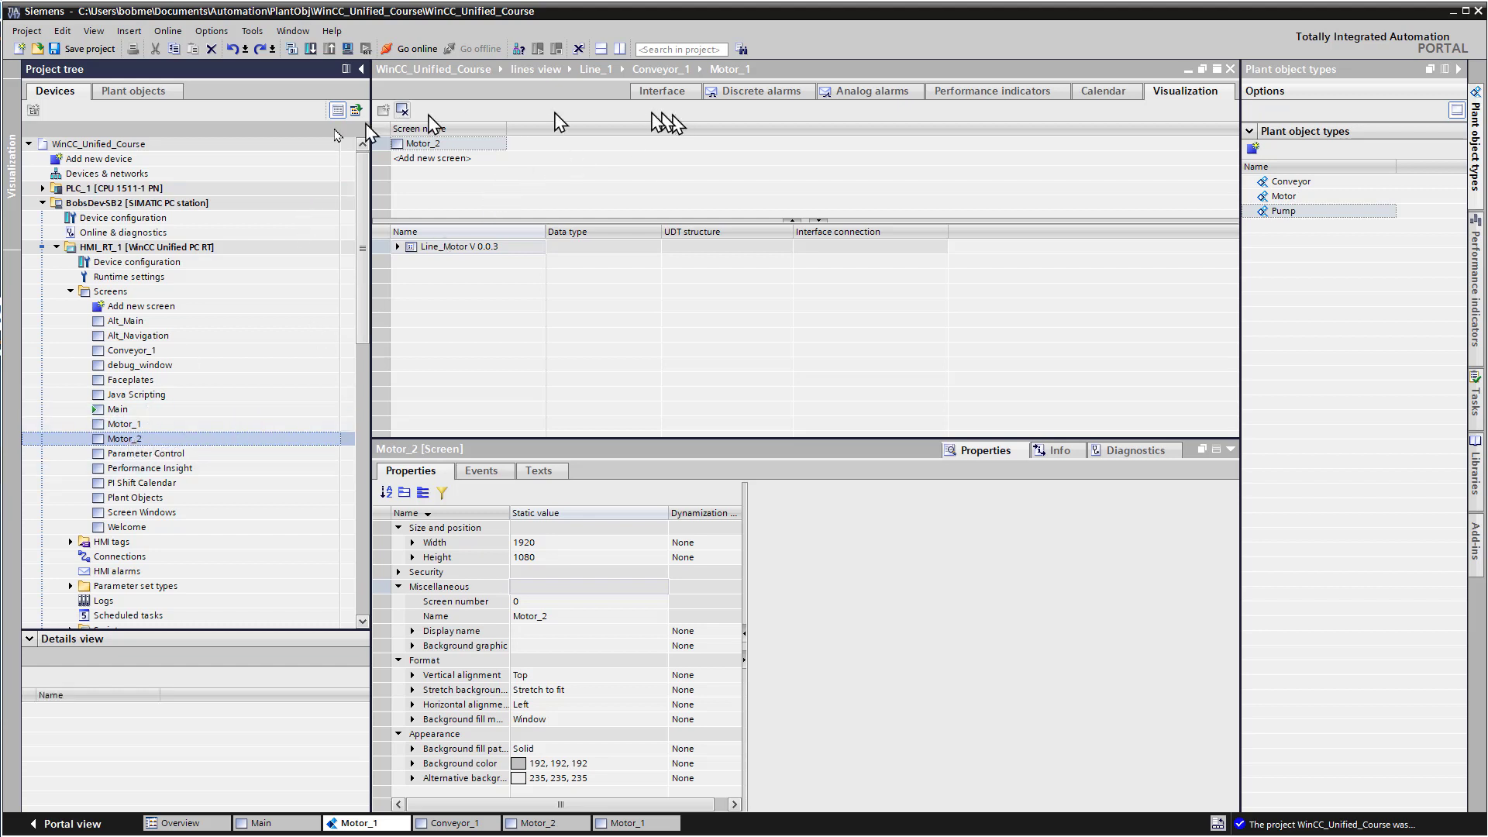
{"action": "left_click", "coordinate": [151, 93]}
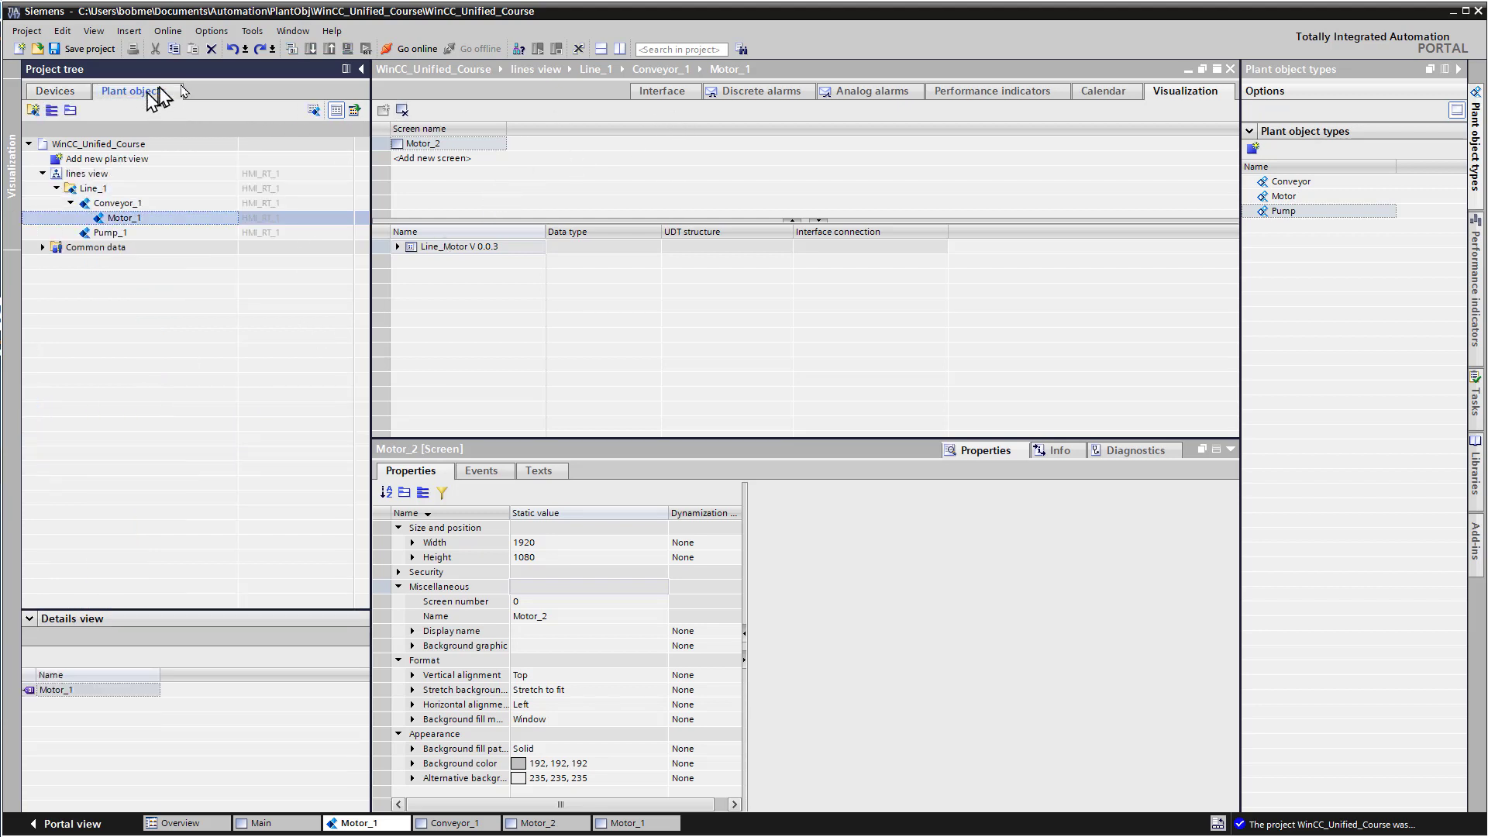
{"action": "right_click", "coordinate": [413, 144]}
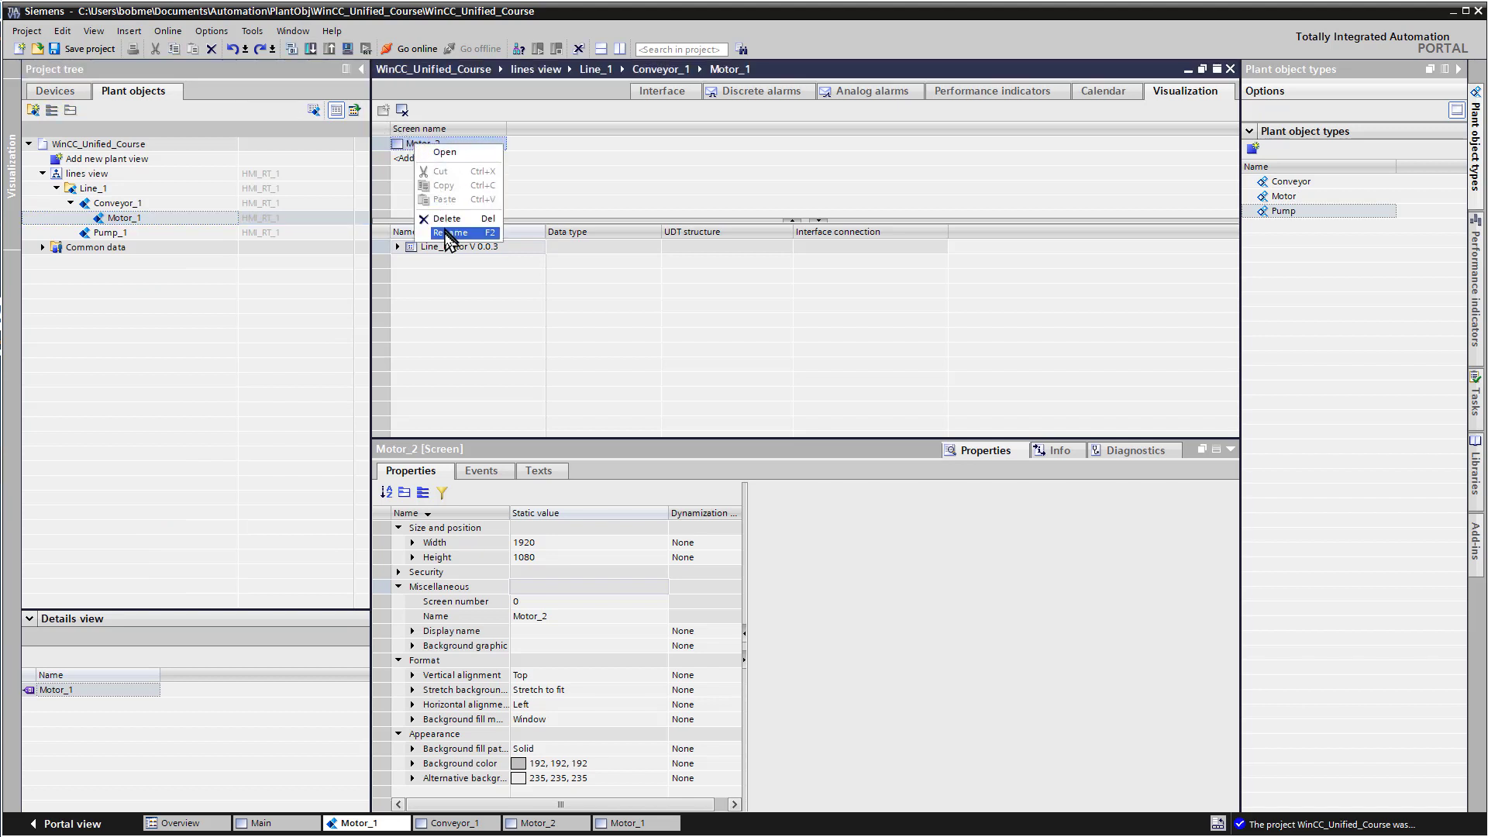
{"action": "left_click", "coordinate": [450, 233]}
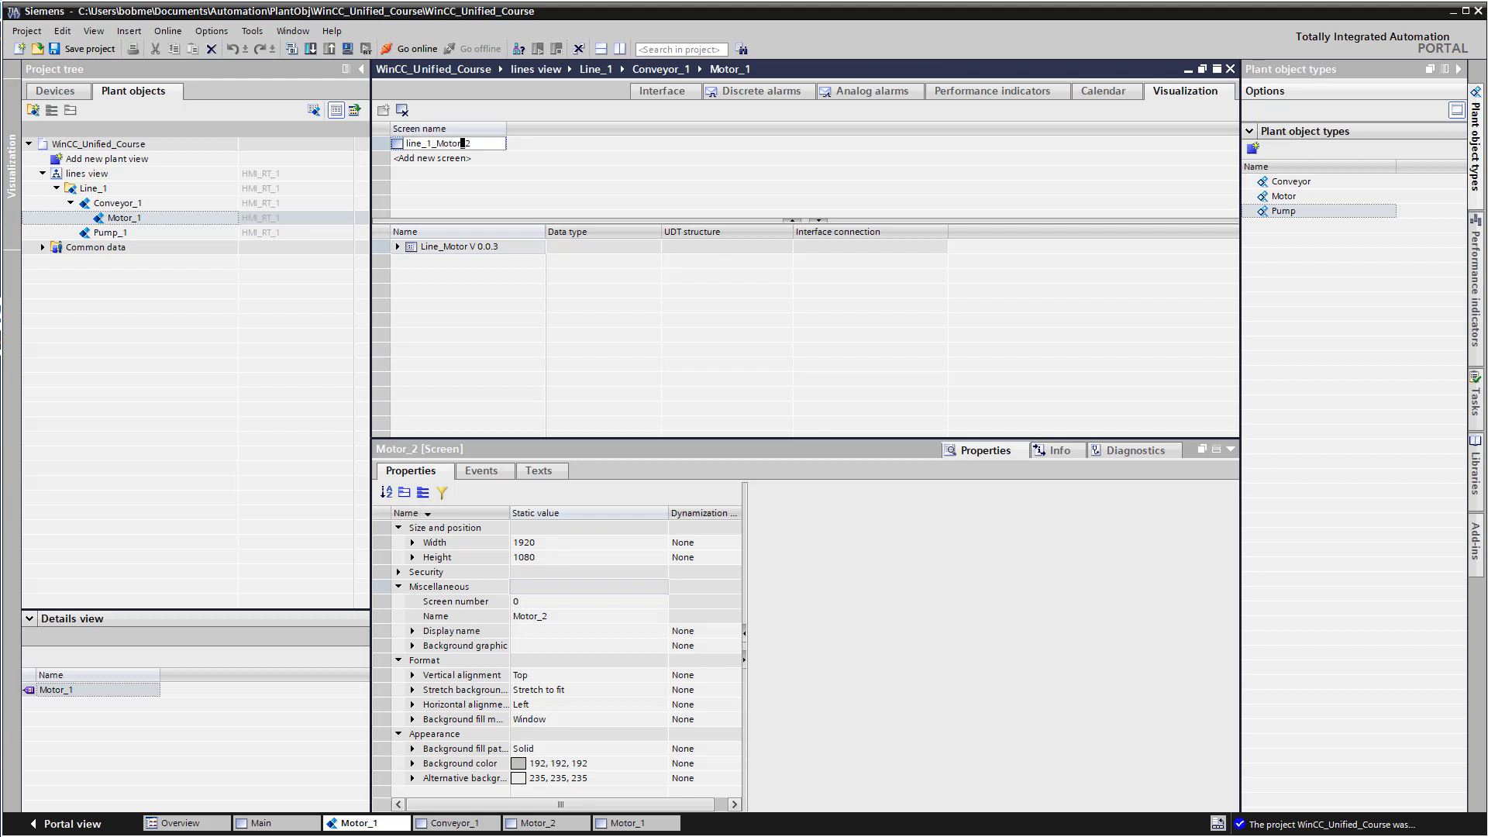
Open the line_1_Motor screen and place the Line_Motor V 0.0.3 faceplate from the project library in its upper-left corner
{"action": "right_click", "coordinate": [437, 143]}
{"action": "left_click", "coordinate": [461, 150]}
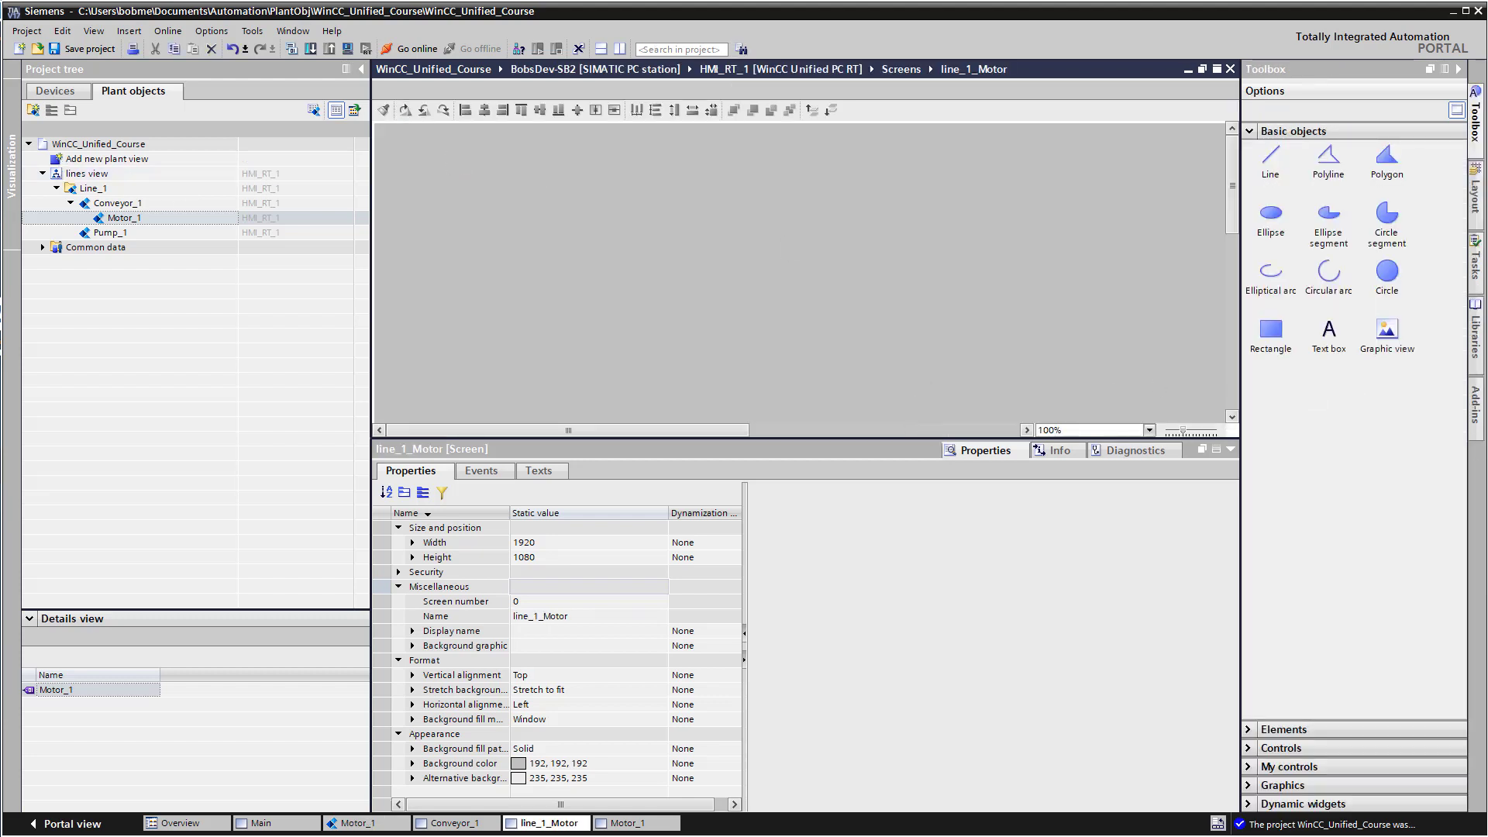
{"action": "left_click", "coordinate": [1481, 355]}
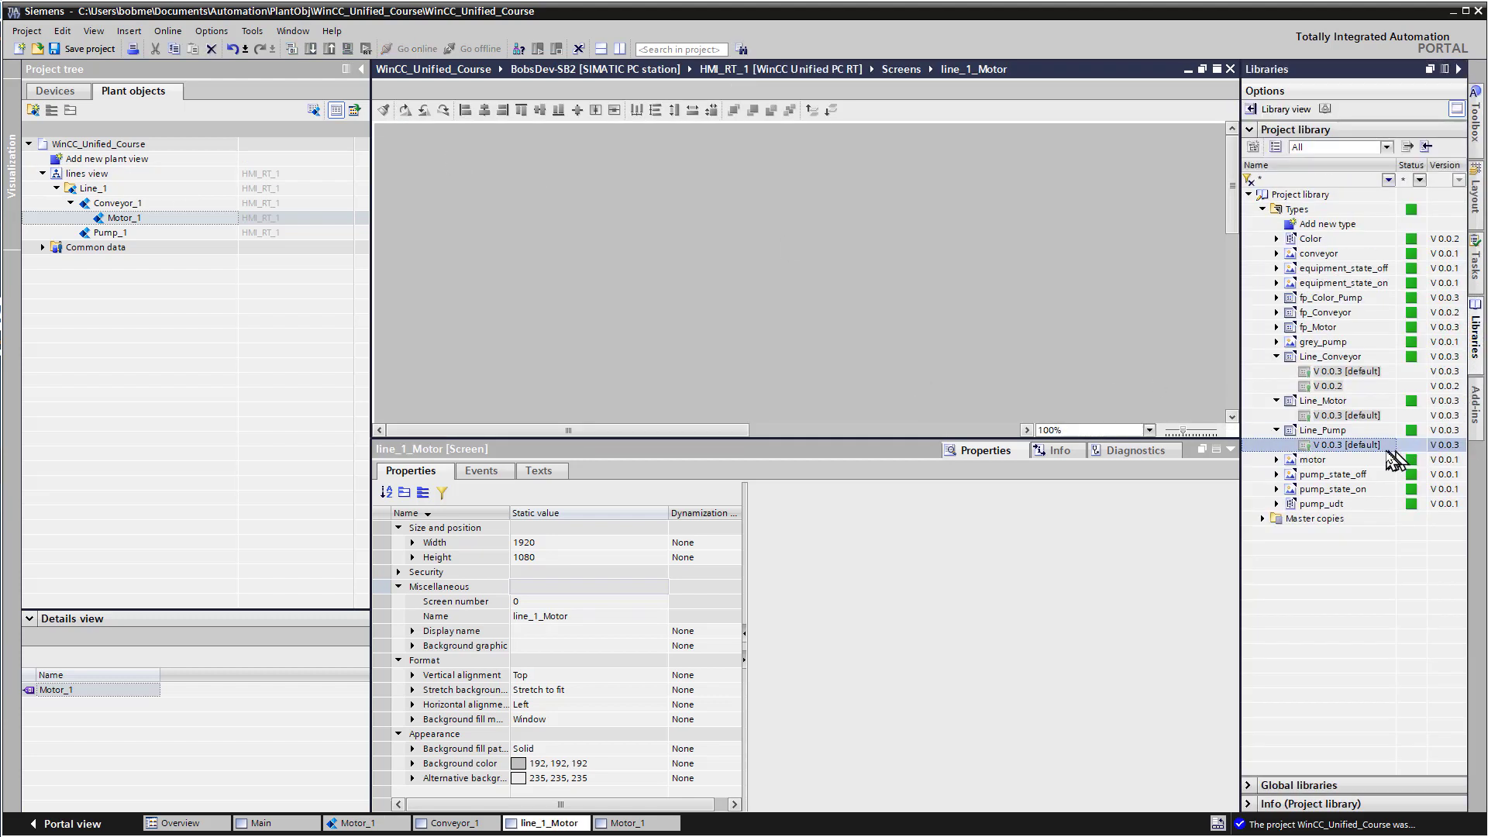
{"action": "left_click_drag", "start_coordinate": [1334, 416], "coordinate": [381, 130]}
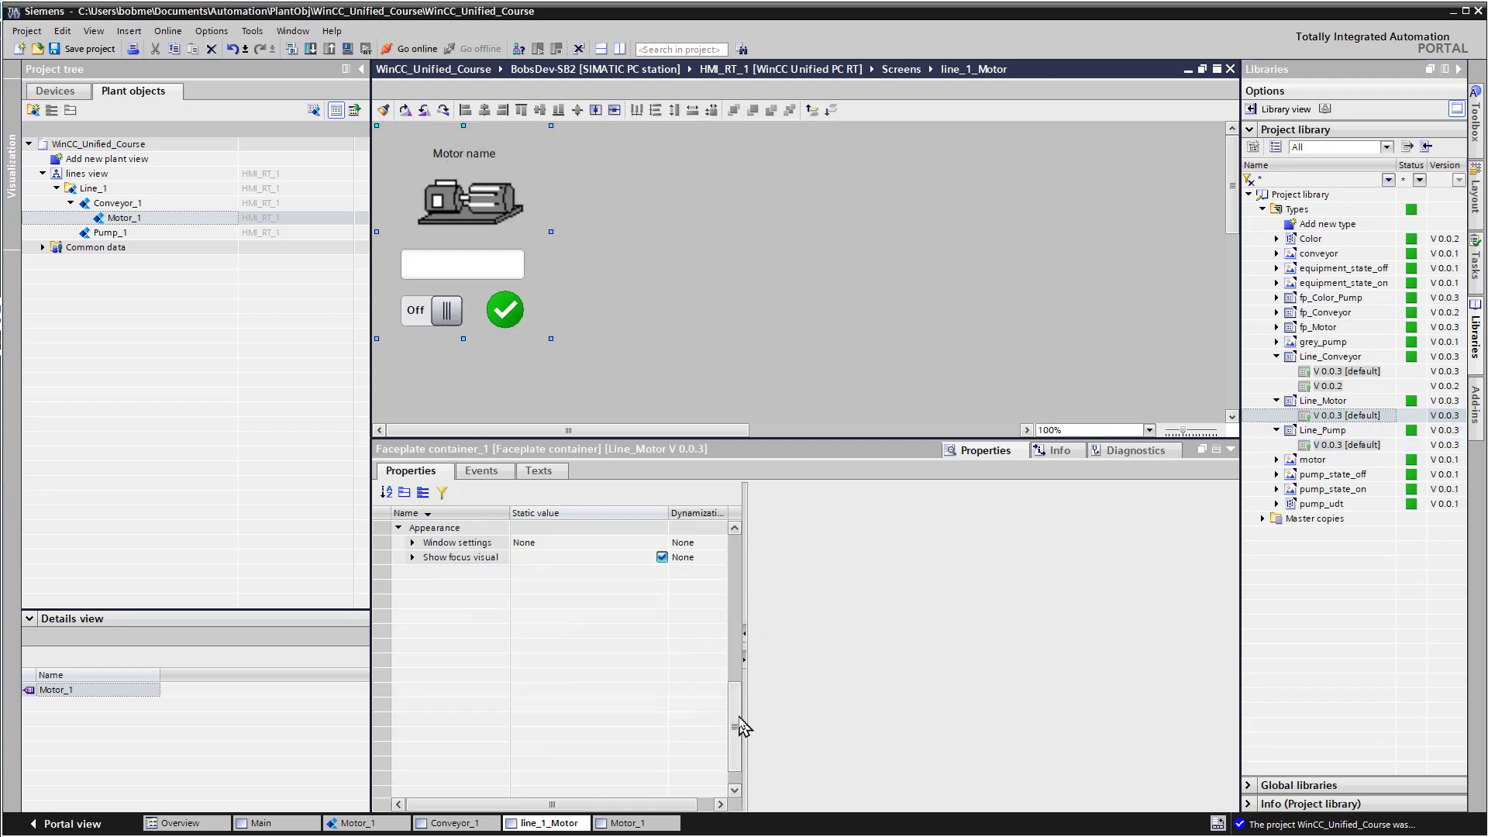
Resize the line_1_Motor screen around the faceplate to a width of 235 and a height of 285
{"action": "left_click_drag", "start_coordinate": [737, 724], "coordinate": [731, 565]}
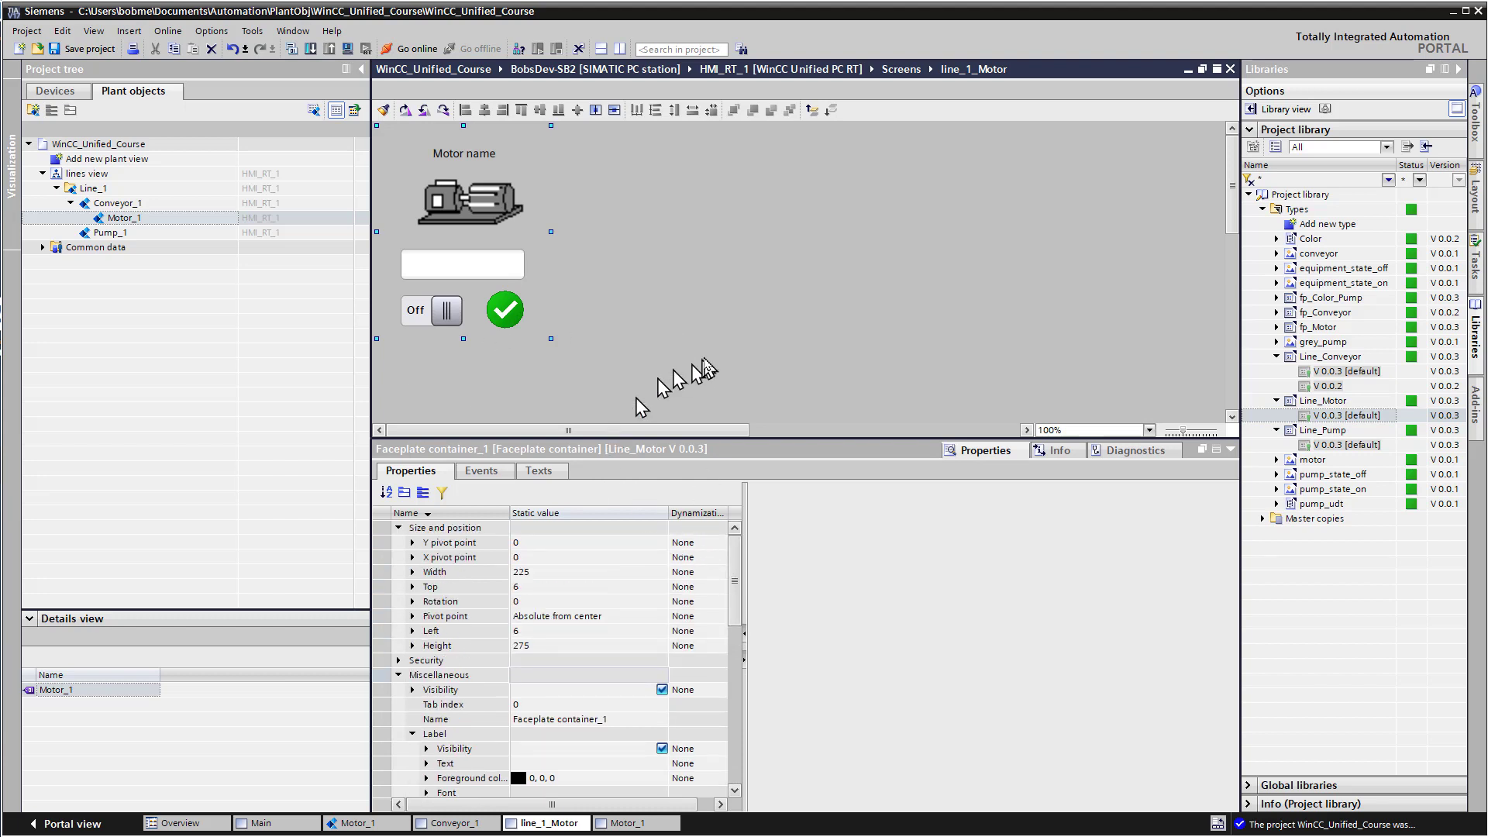
{"action": "left_click", "coordinate": [663, 364]}
{"action": "left_click", "coordinate": [549, 542]}
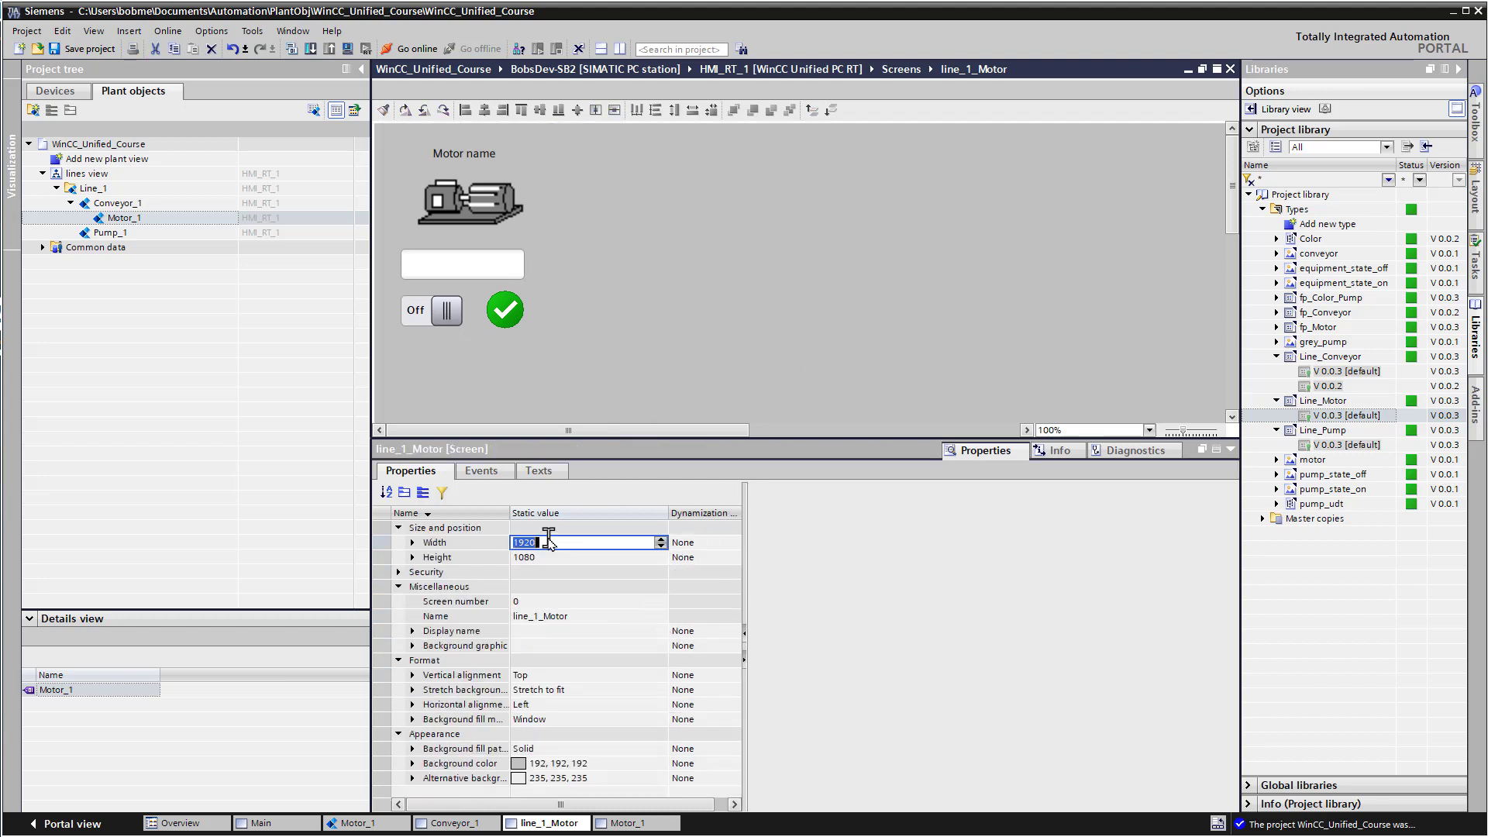
{"action": "type", "text": "23"}
{"action": "key", "text": "Tab"}
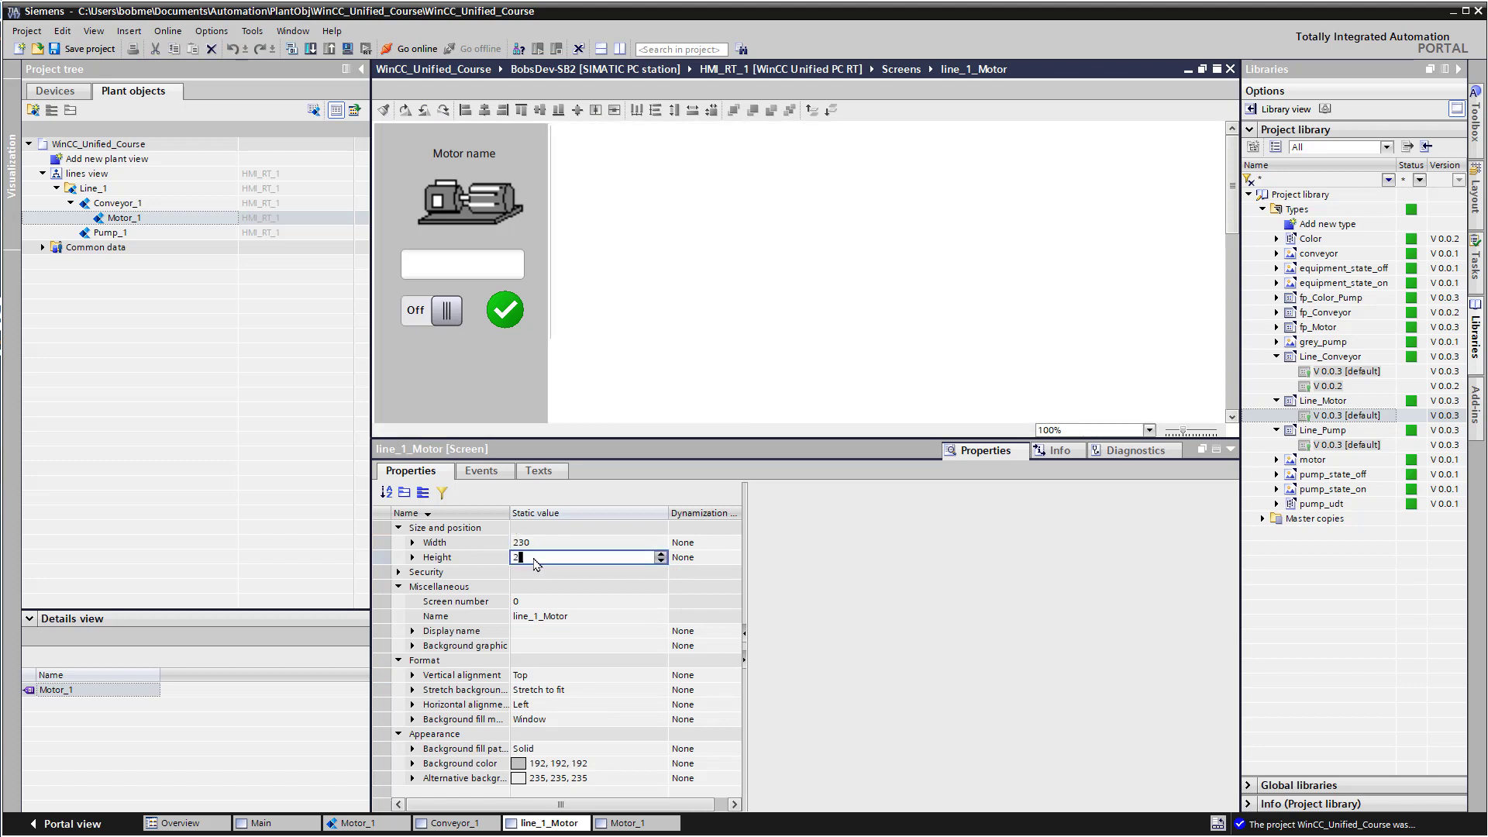
{"action": "type", "text": "5"}
{"action": "key", "text": "Return"}
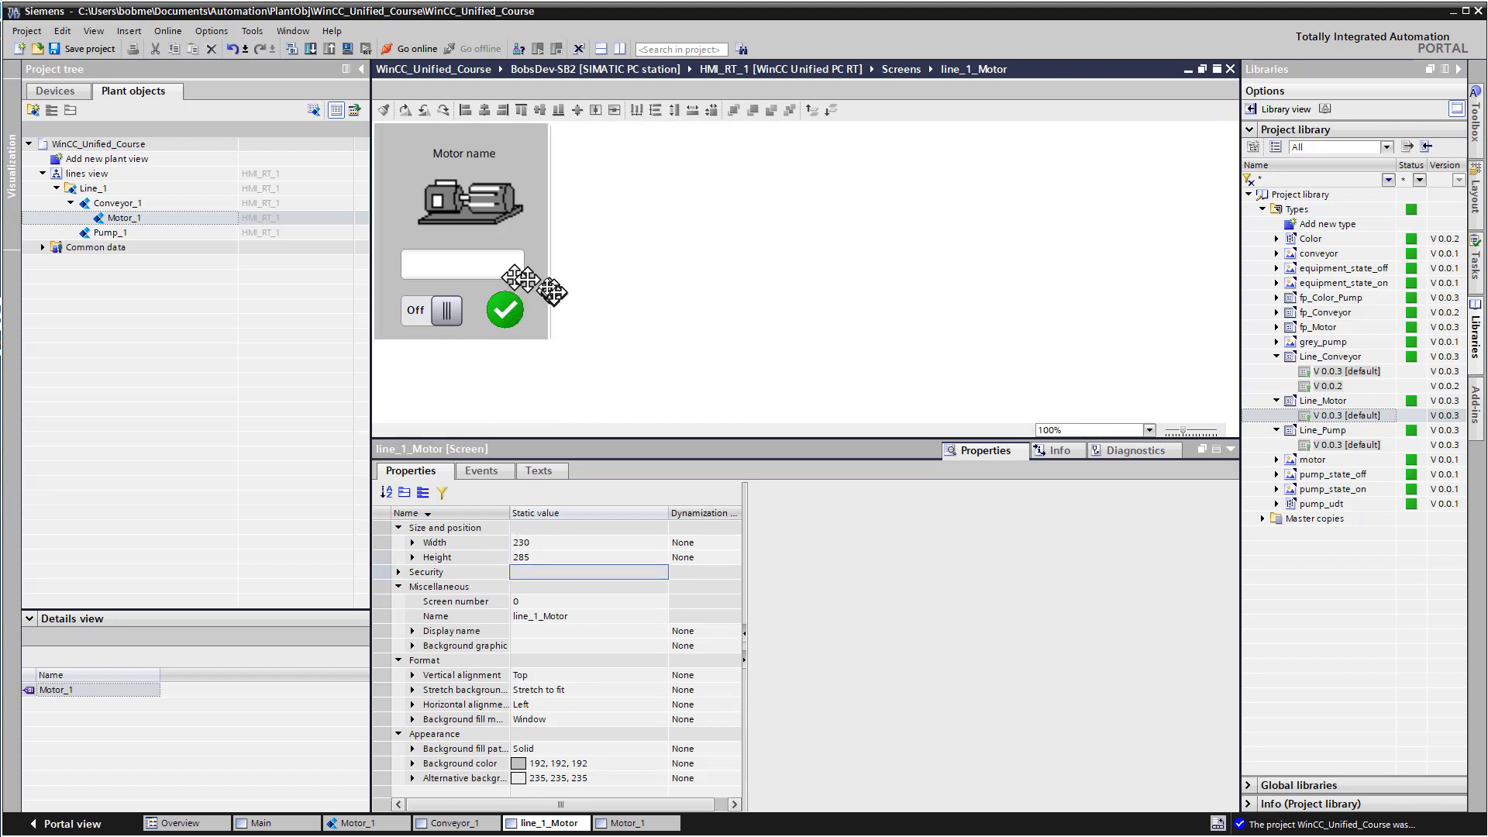
{"action": "left_click", "coordinate": [534, 541]}
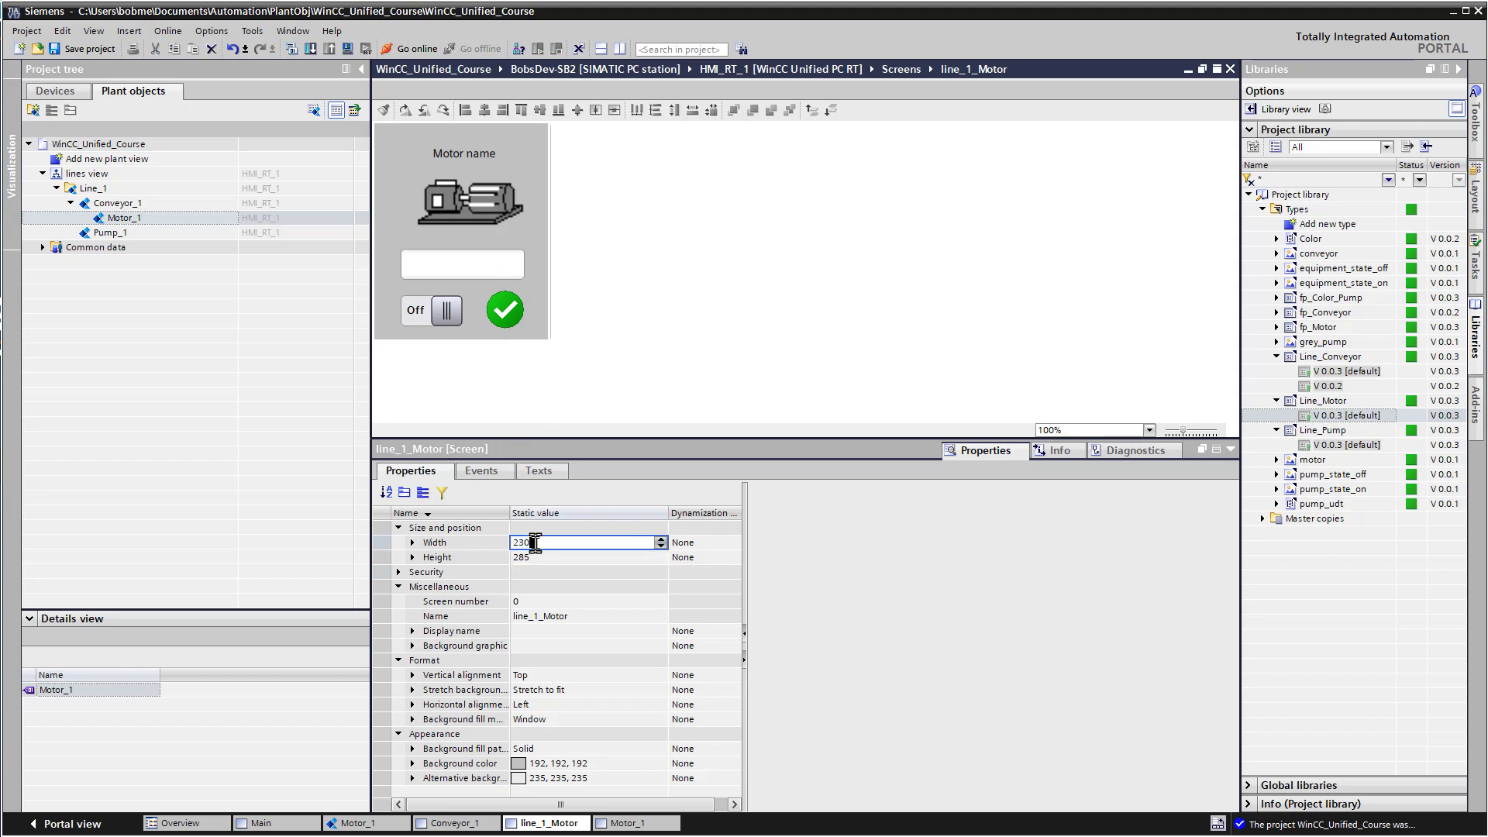
{"action": "key", "text": "Return"}
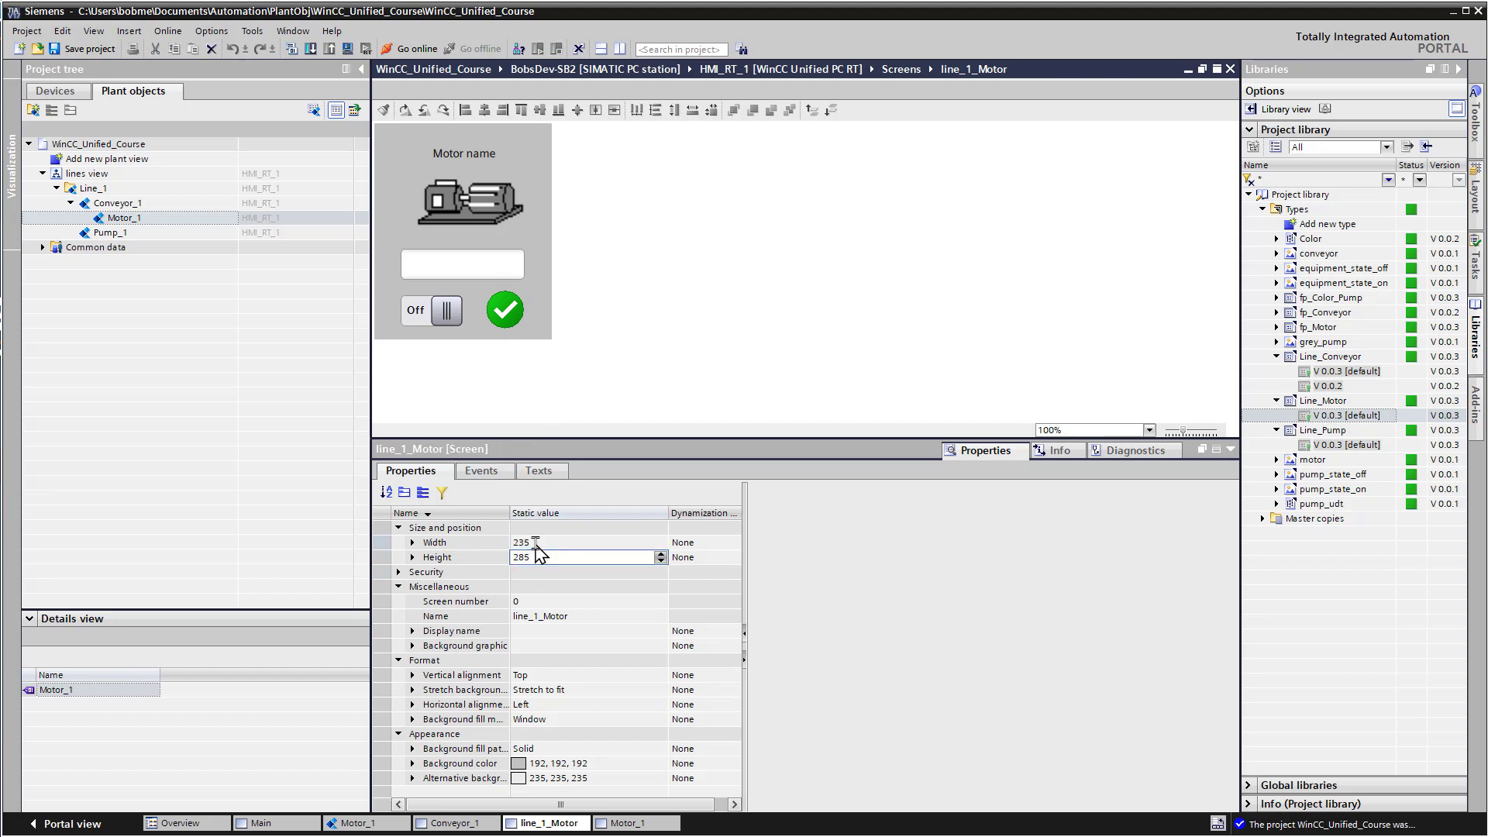
Assign the HMI tag Line_1_Motor.Name to the name interface property of the motor faceplate container
{"action": "left_click", "coordinate": [452, 196]}
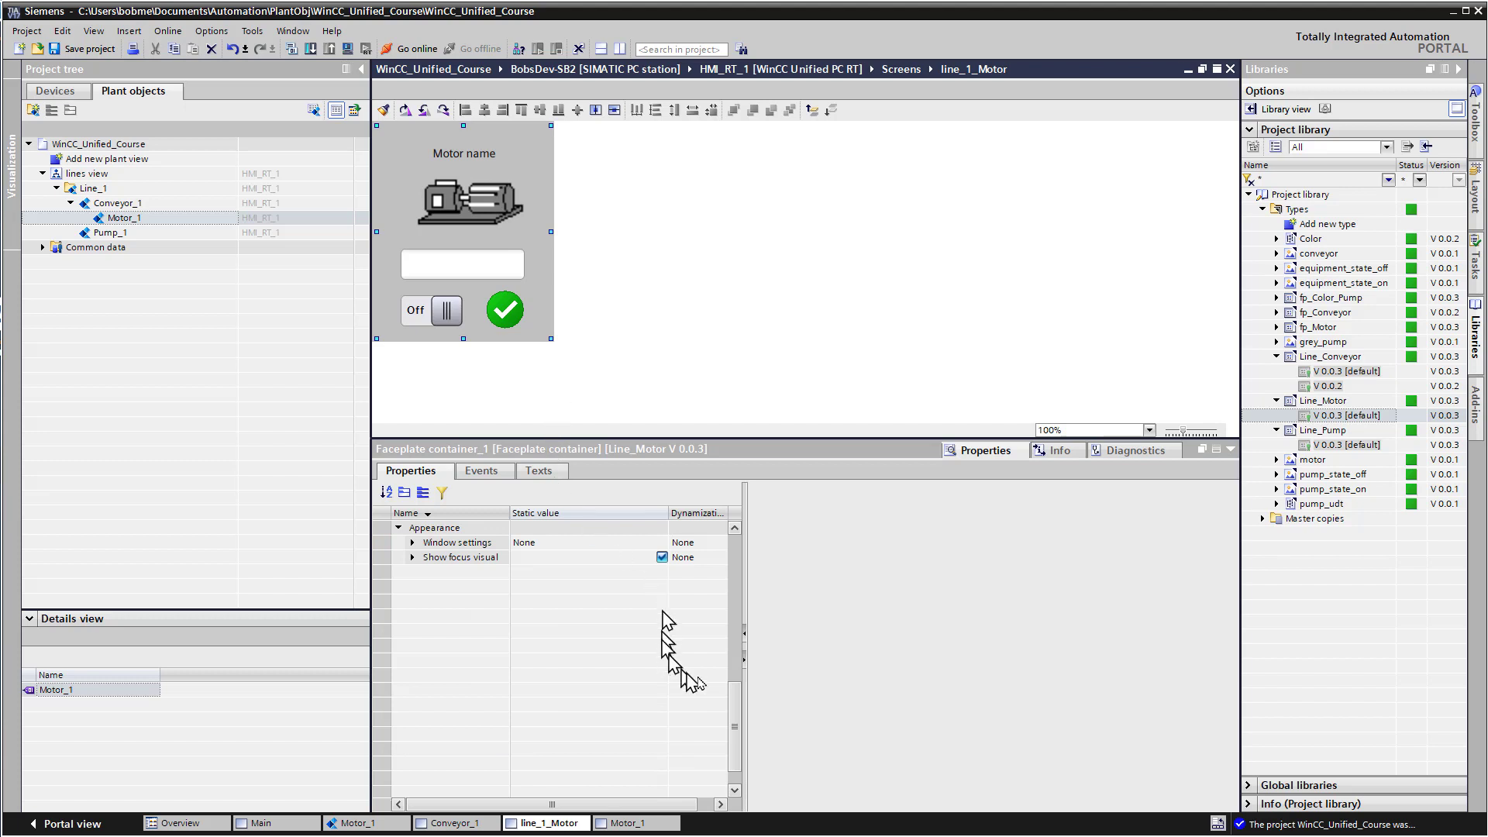
{"action": "scroll", "coordinate": [732, 659], "scroll_direction": "up", "scroll_amount": 4}
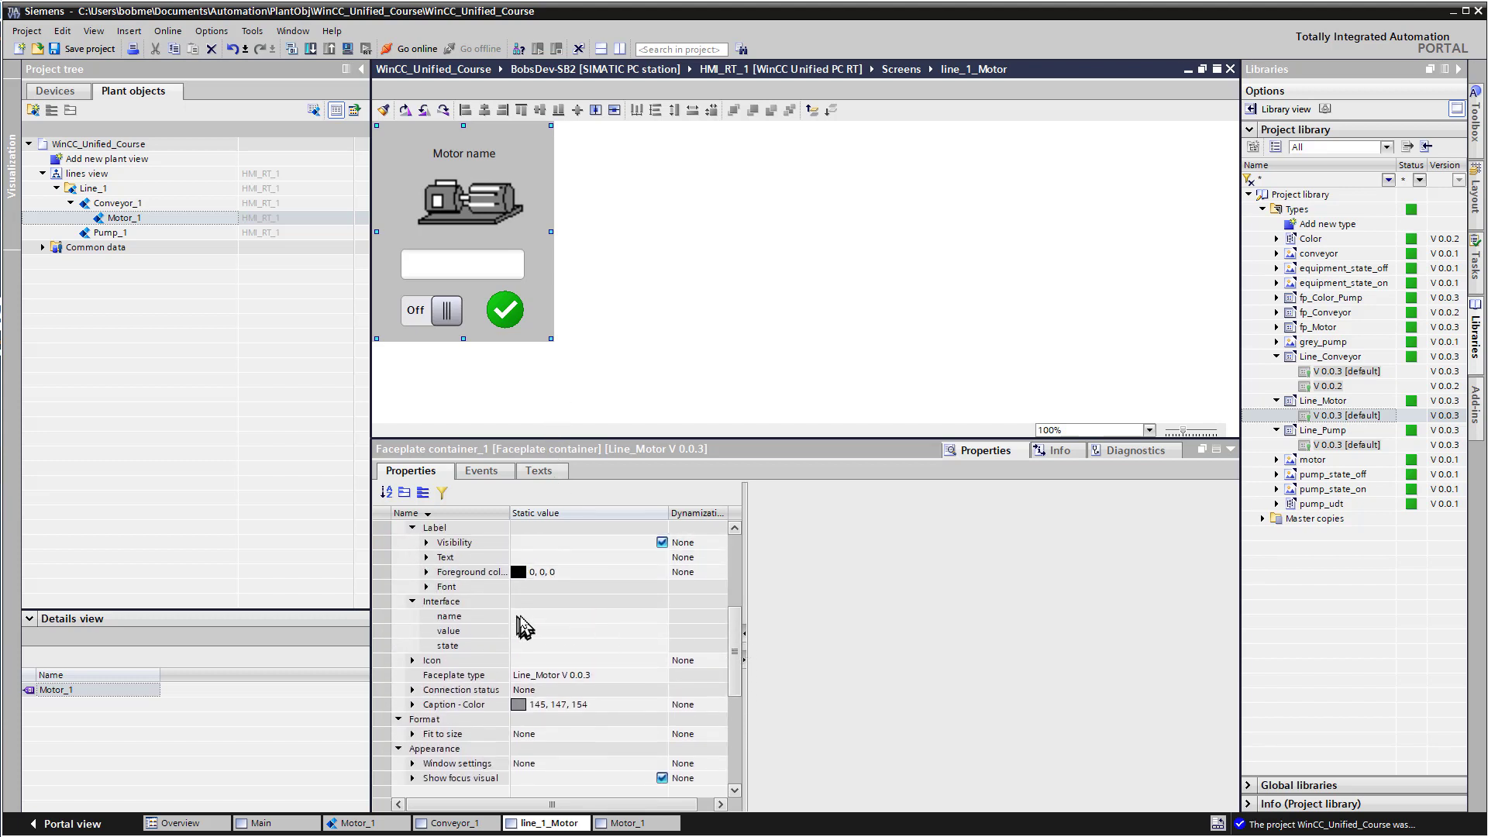
{"action": "left_click", "coordinate": [541, 617]}
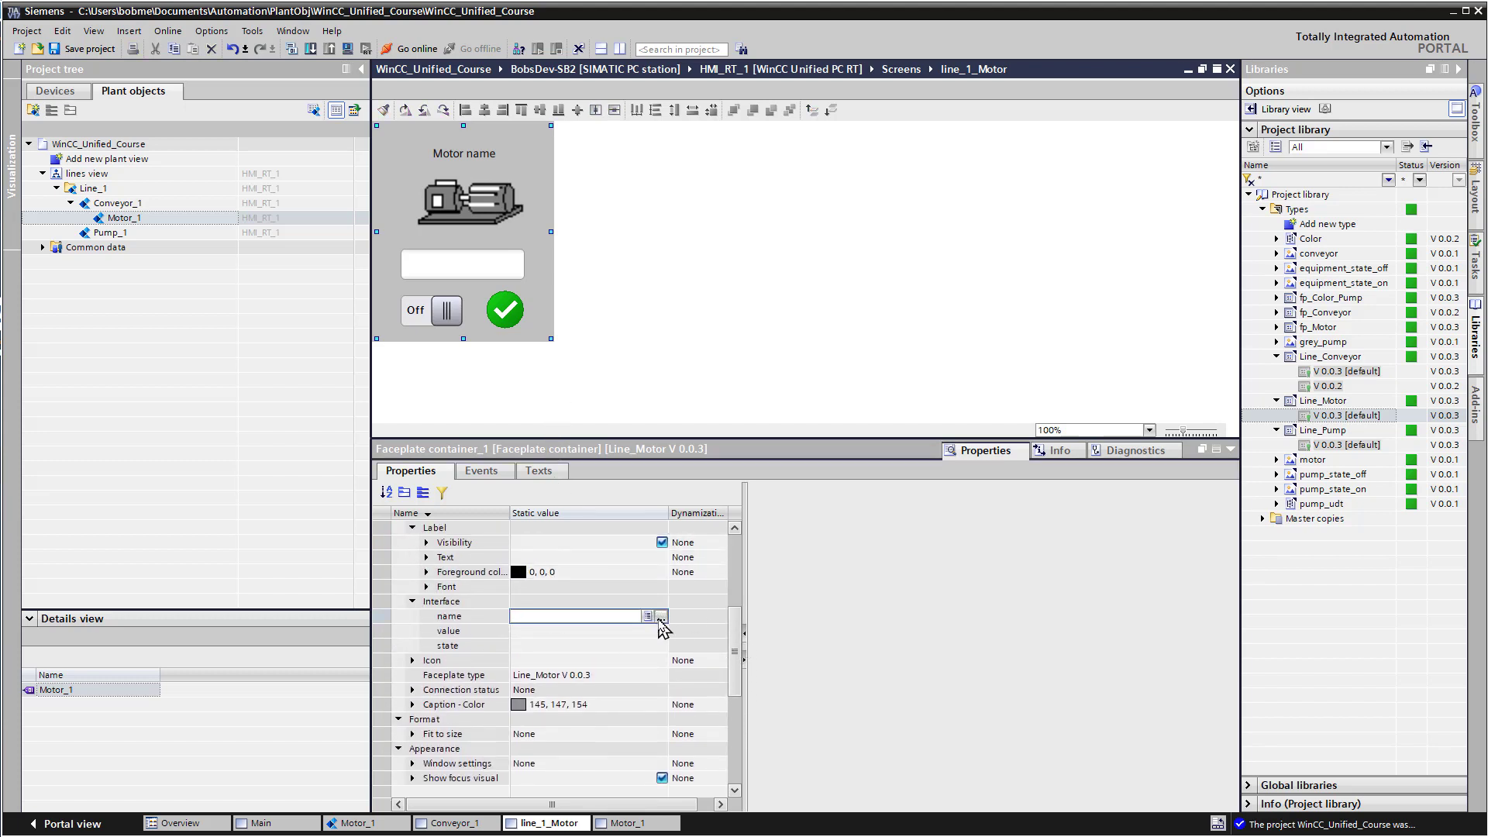
{"action": "left_click", "coordinate": [662, 618]}
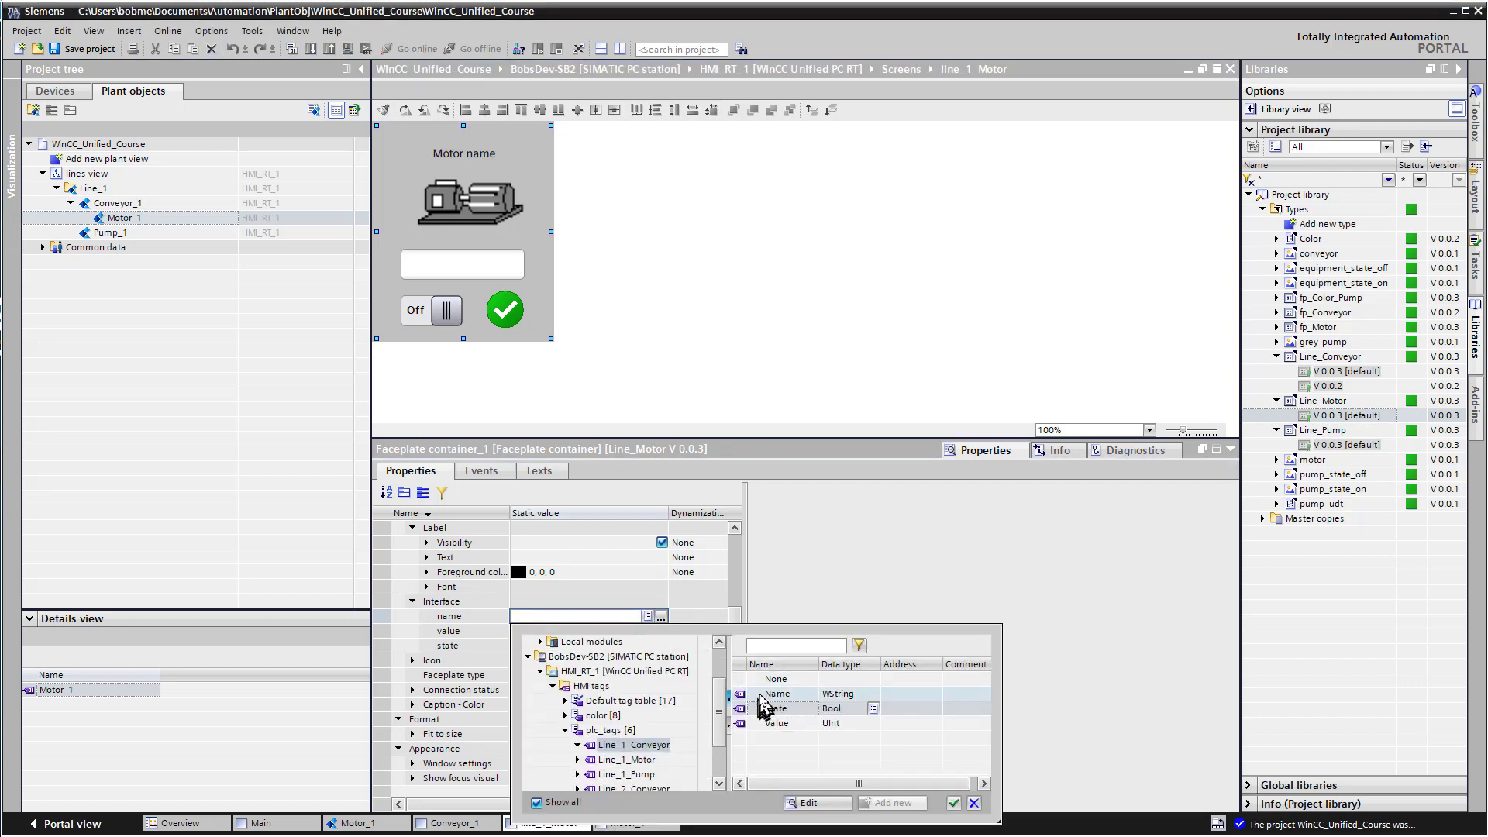
{"action": "left_click", "coordinate": [762, 693]}
{"action": "left_click", "coordinate": [602, 761]}
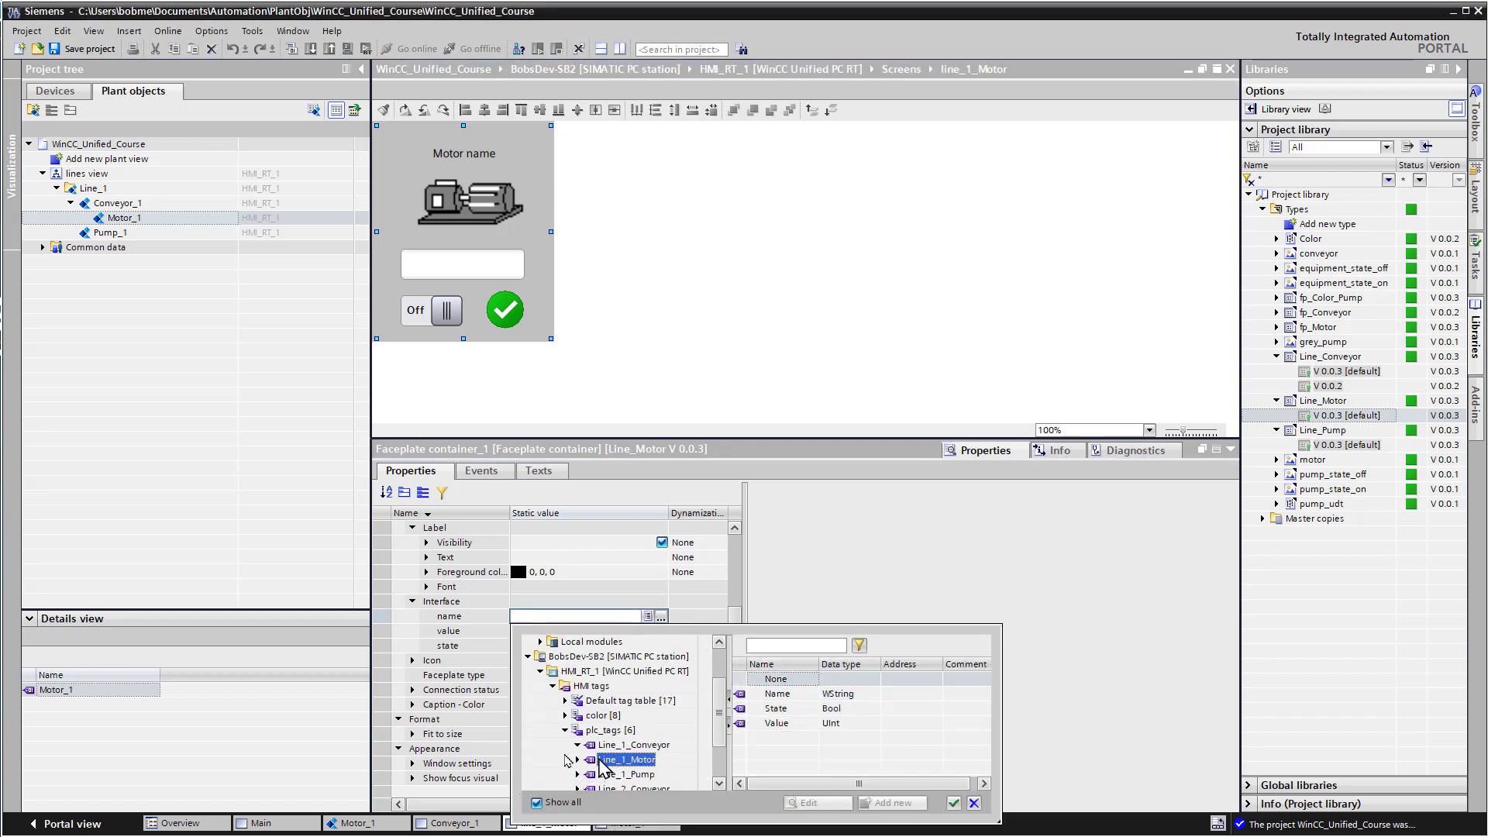
{"action": "left_click", "coordinate": [763, 694]}
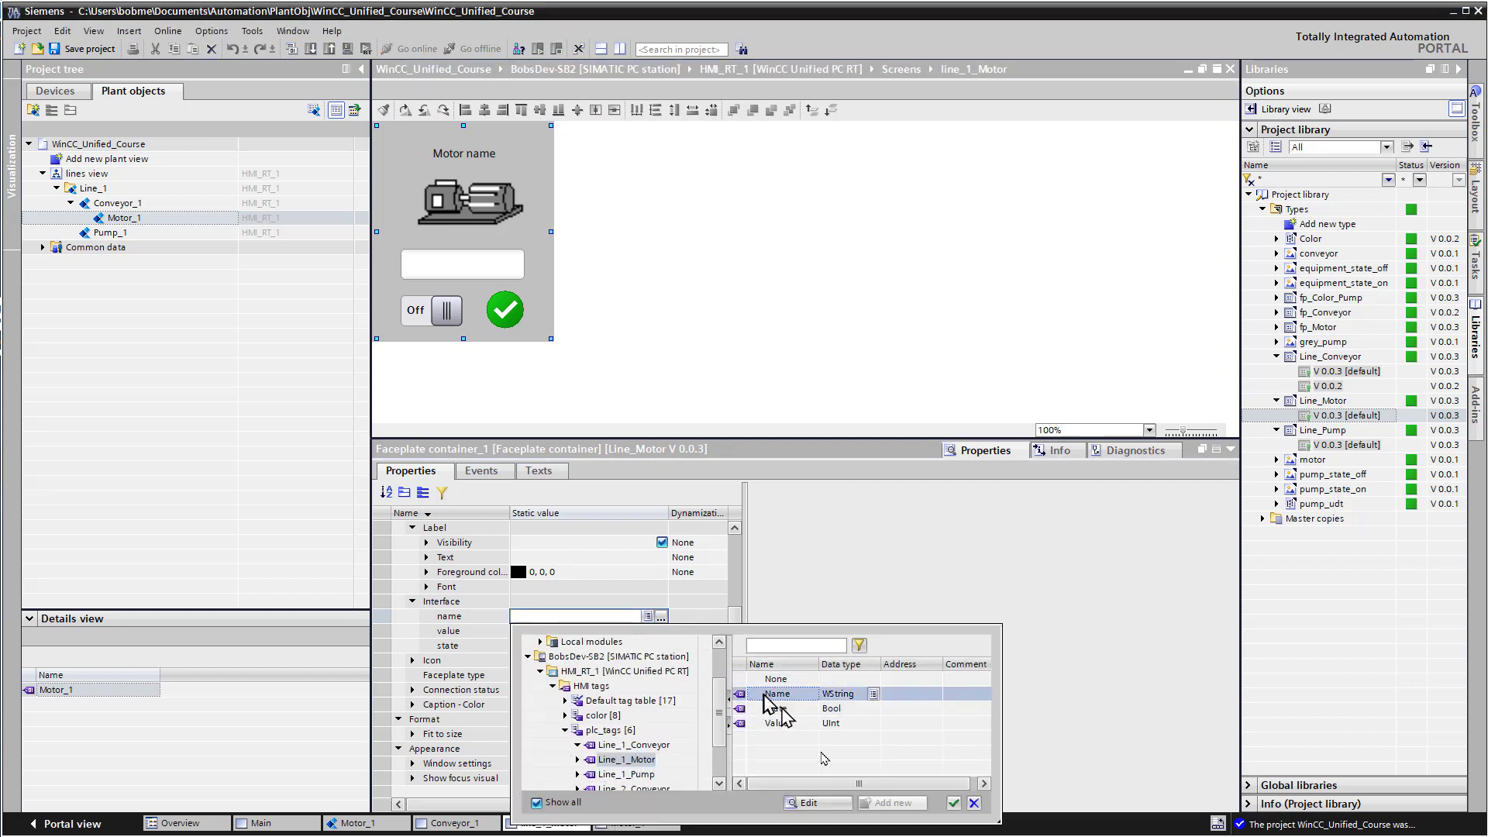
{"action": "left_click", "coordinate": [954, 803]}
Assign Line_1_Motor.Value and Line_1_Motor.State to the value and state interface properties of the motor faceplate container
{"action": "left_click", "coordinate": [634, 631]}
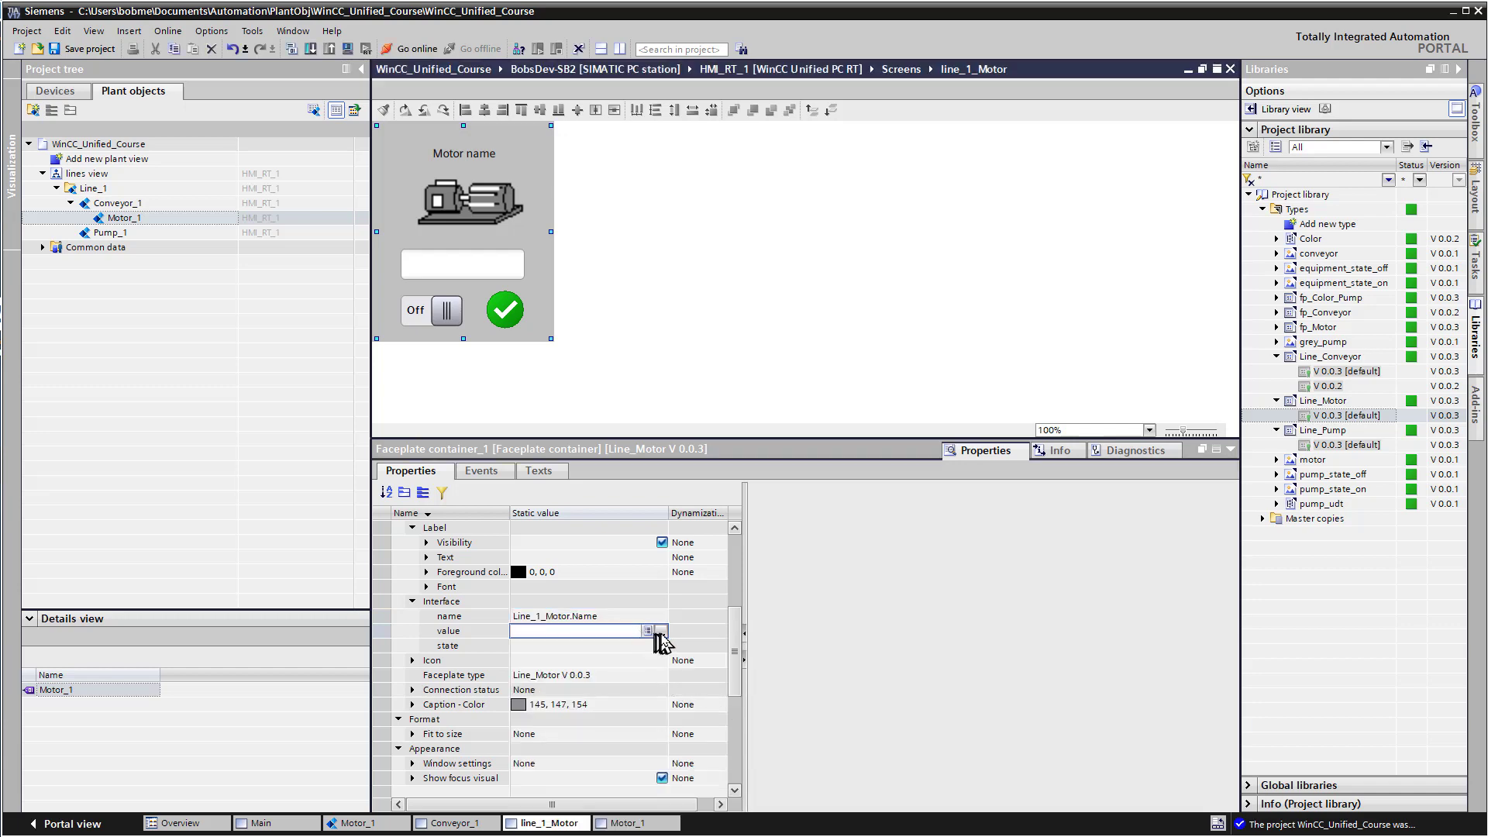
{"action": "left_click", "coordinate": [662, 635]}
{"action": "left_click", "coordinate": [767, 738]}
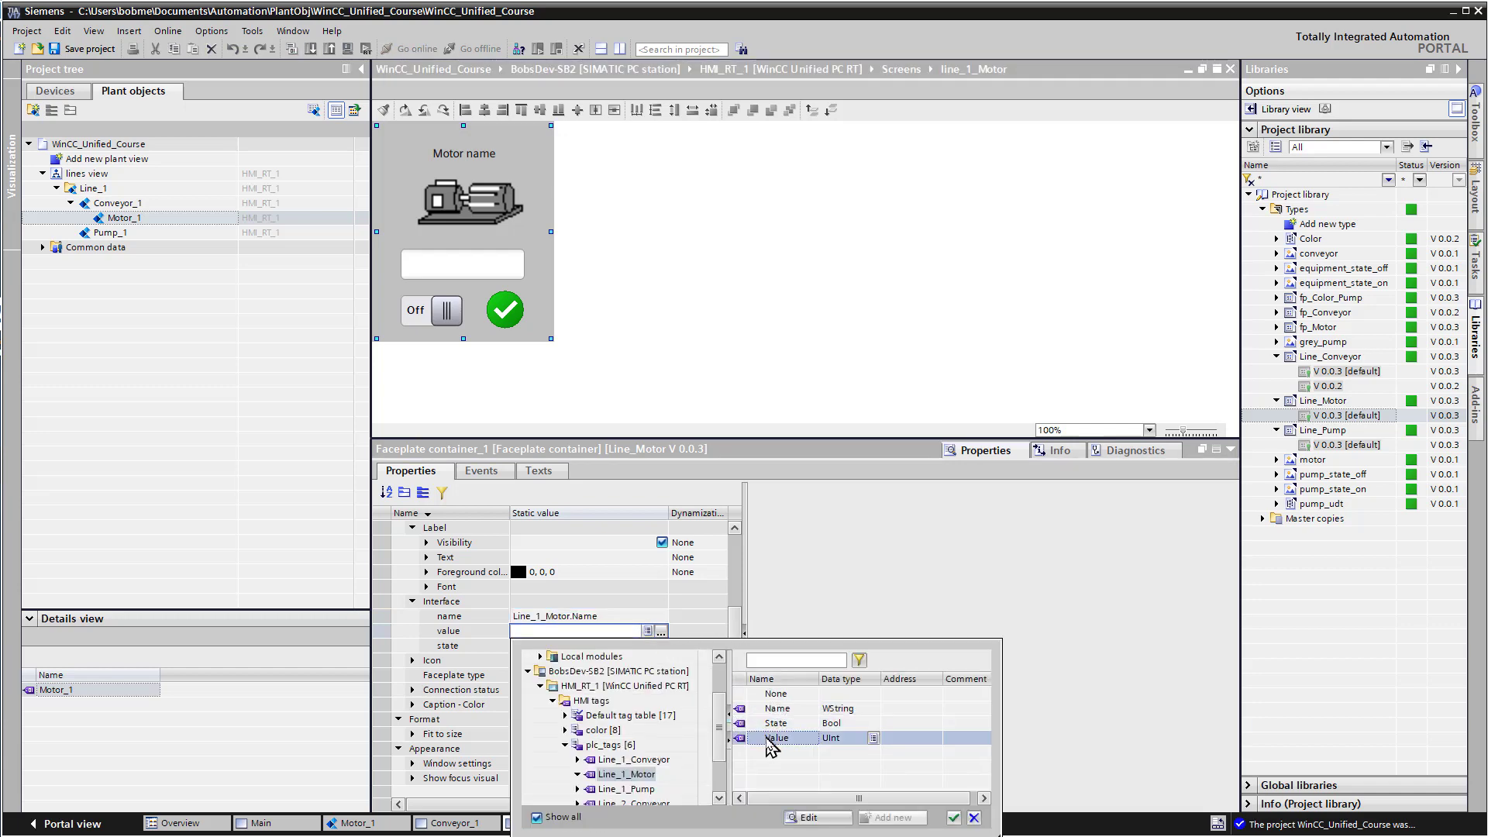
{"action": "left_click", "coordinate": [954, 820]}
{"action": "left_click", "coordinate": [556, 650]}
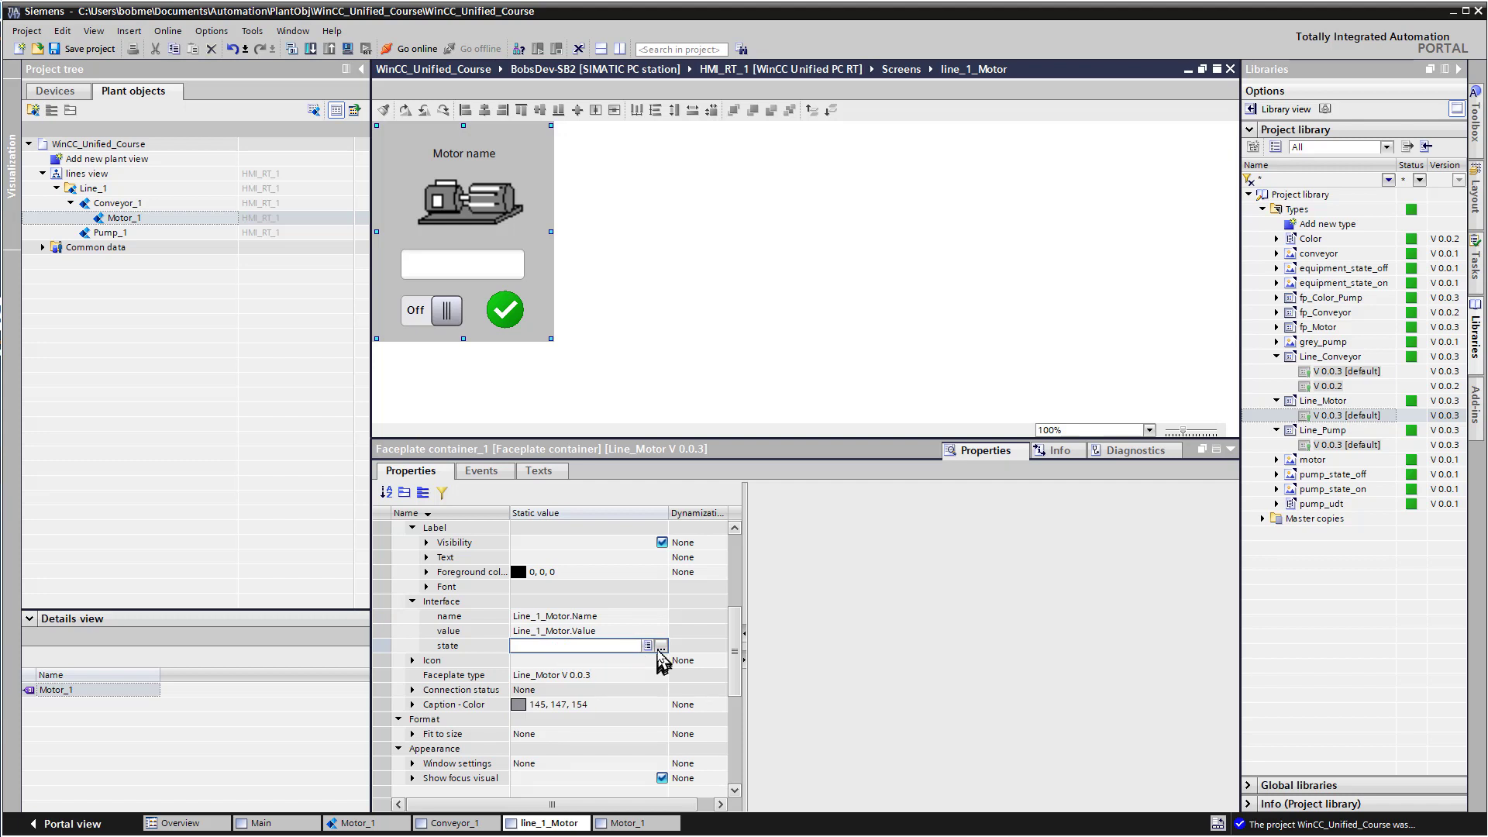
{"action": "left_click", "coordinate": [661, 647]}
{"action": "left_click", "coordinate": [775, 738]}
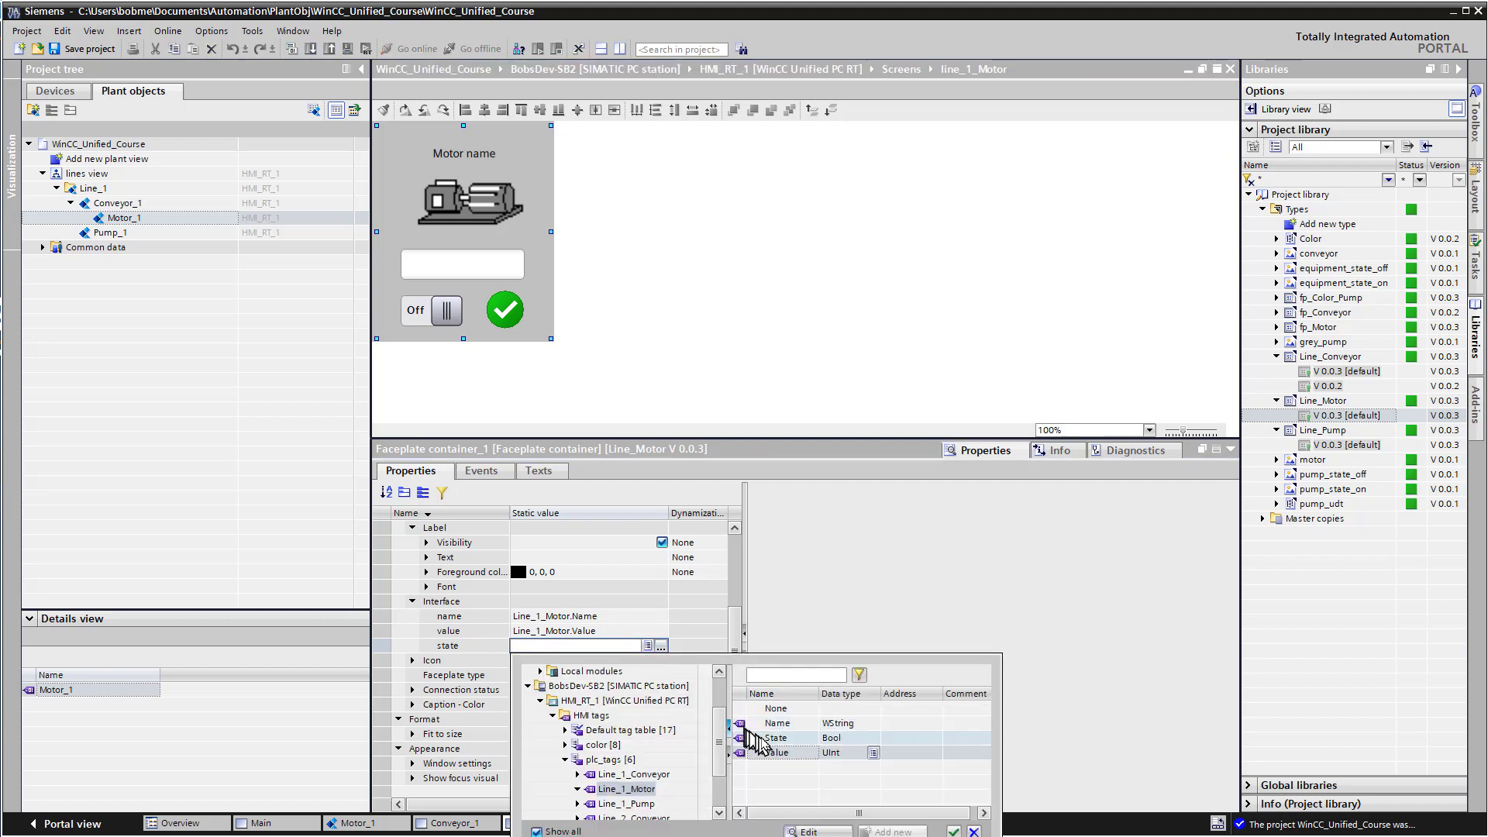
{"action": "left_click", "coordinate": [954, 831]}
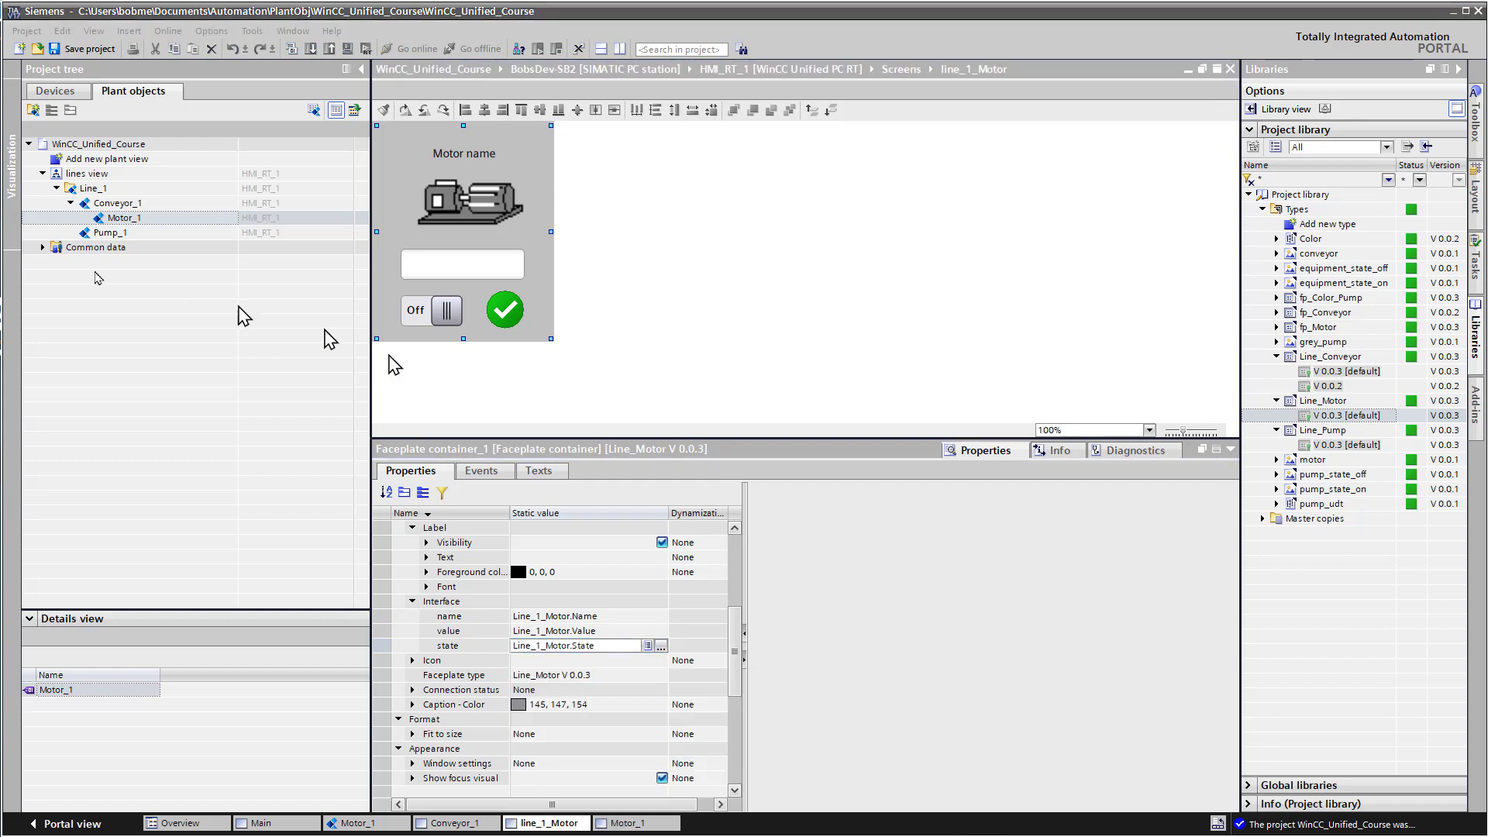
Open the Pump_1 plant object and set its interface connection to HMI_Connection_1
{"action": "double_click", "coordinate": [103, 234]}
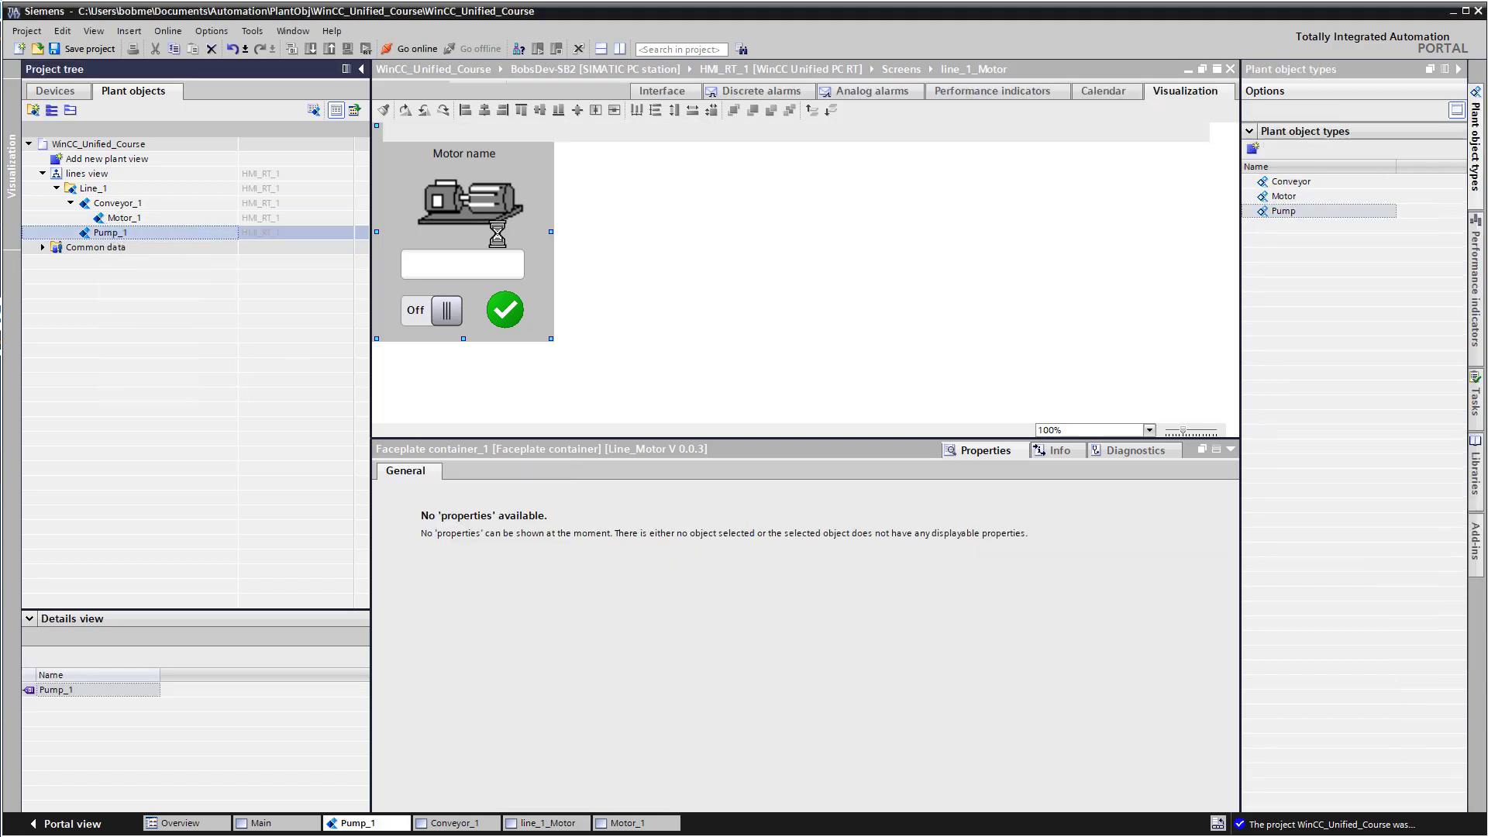
{"action": "left_click", "coordinate": [661, 92]}
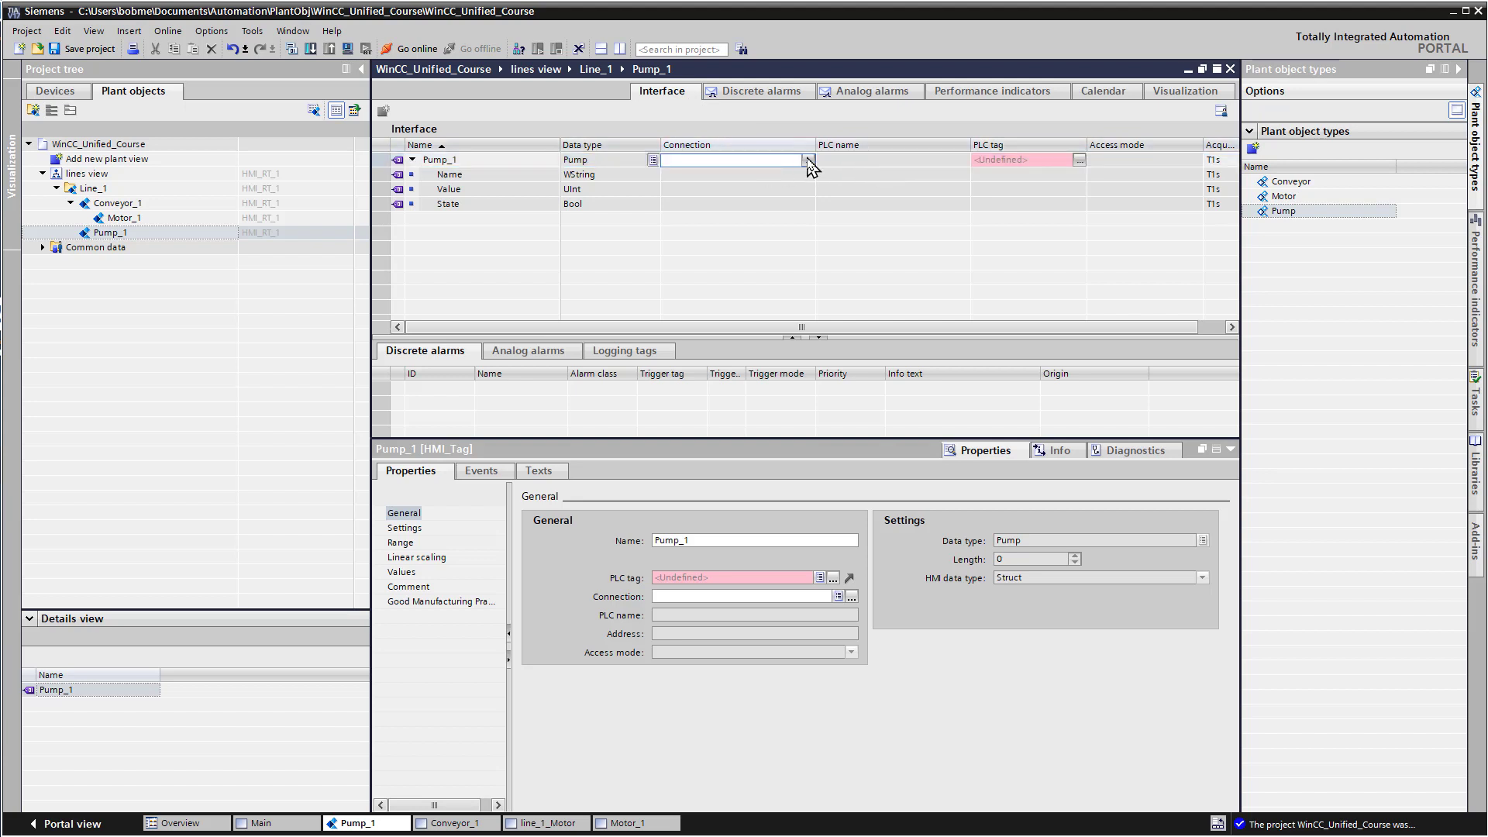
{"action": "left_click", "coordinate": [807, 160]}
{"action": "left_click", "coordinate": [808, 160]}
{"action": "double_click", "coordinate": [884, 235]}
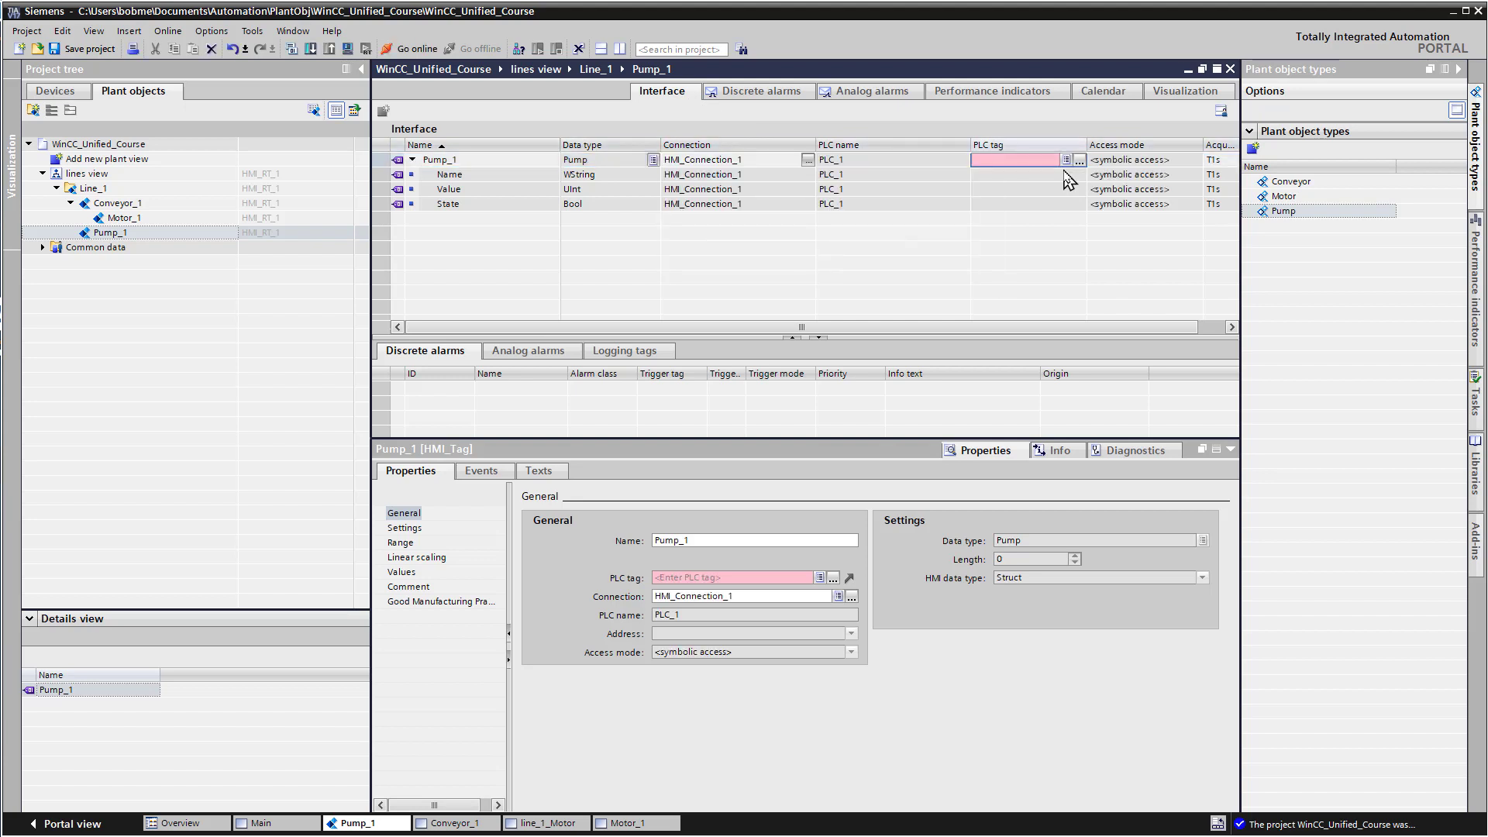
Assign the PLC tag prod_lines.Line_1_Pump to the Pump_1 interface
{"action": "left_click", "coordinate": [1066, 160]}
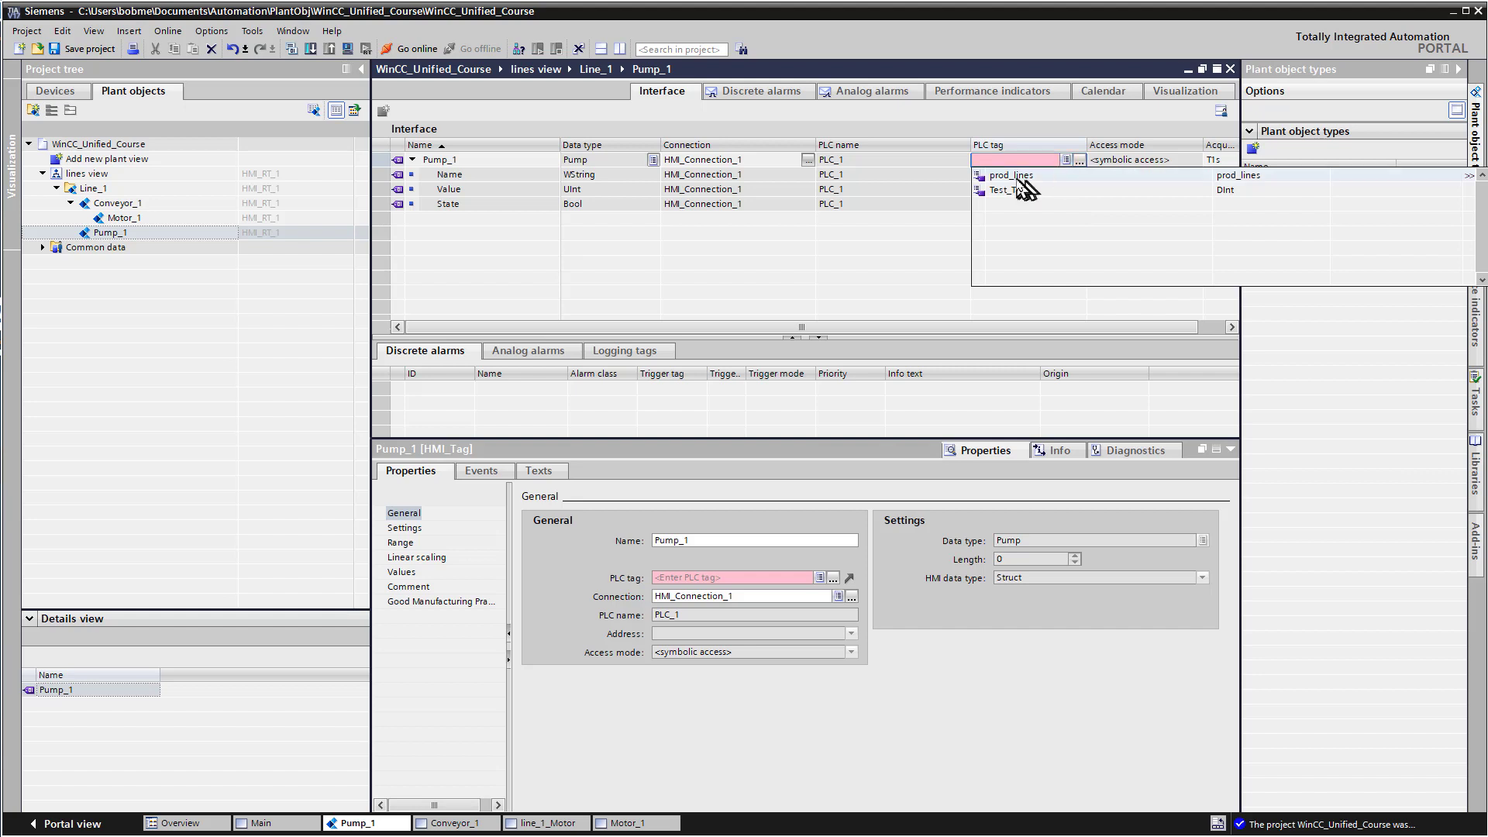
{"action": "left_click", "coordinate": [1015, 177]}
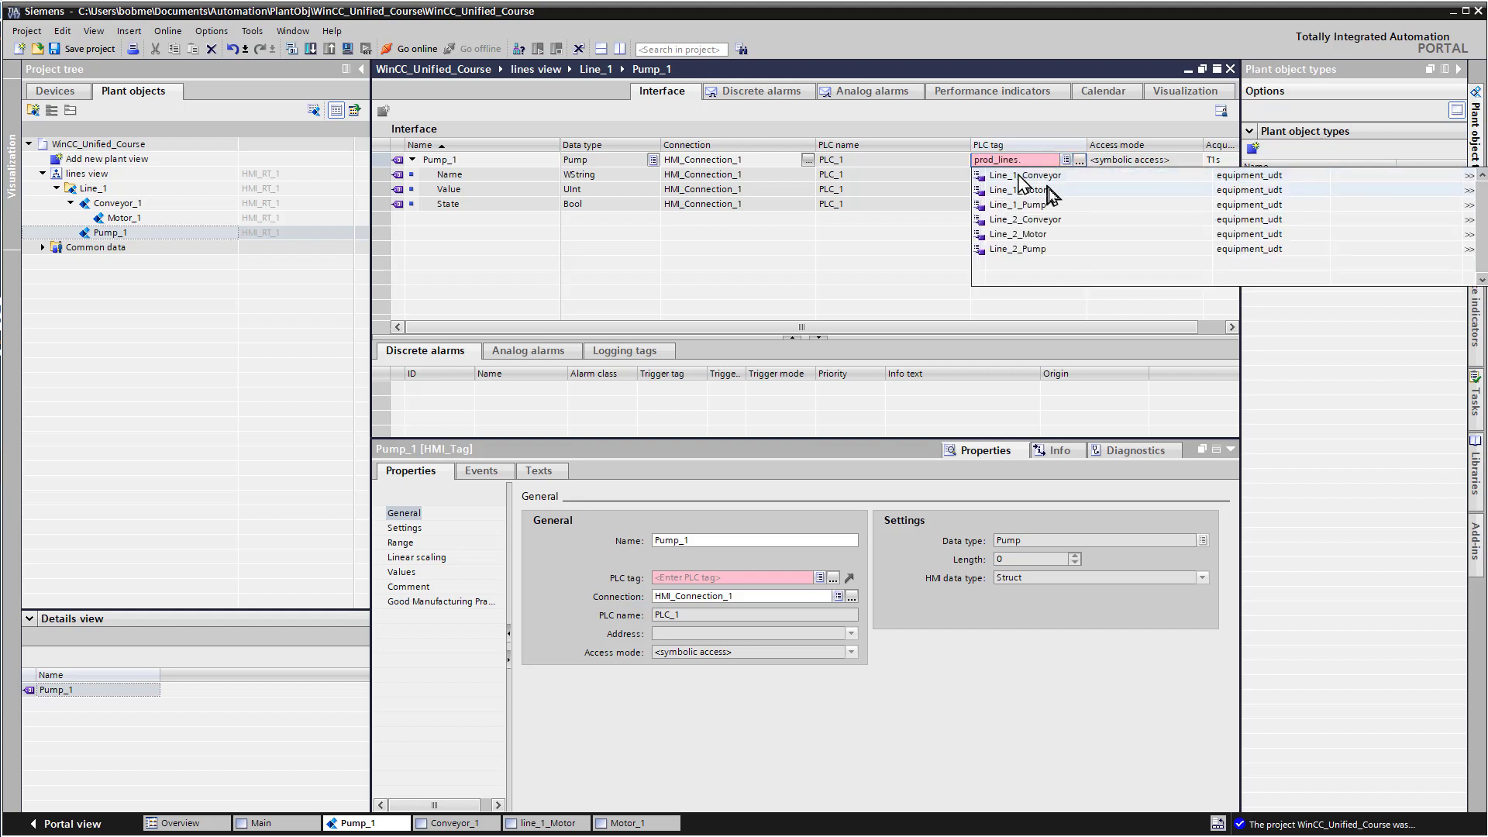
{"action": "left_click", "coordinate": [1037, 207]}
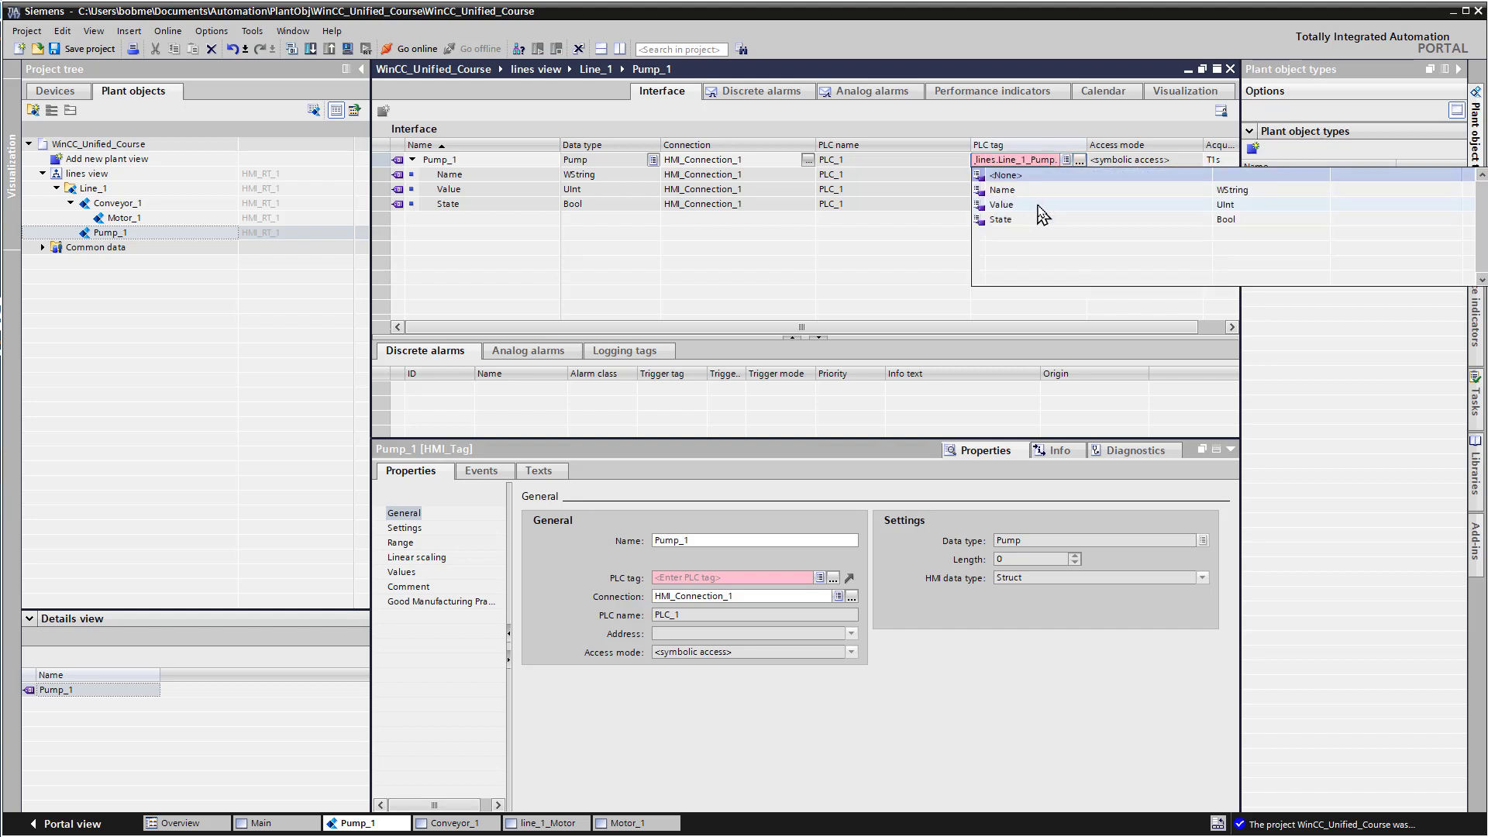
{"action": "left_click", "coordinate": [1017, 177]}
Add a new visualization screen to Pump_1 and place the Line_Pump V 0.0.3 faceplate in its upper-left corner
{"action": "left_click", "coordinate": [767, 91]}
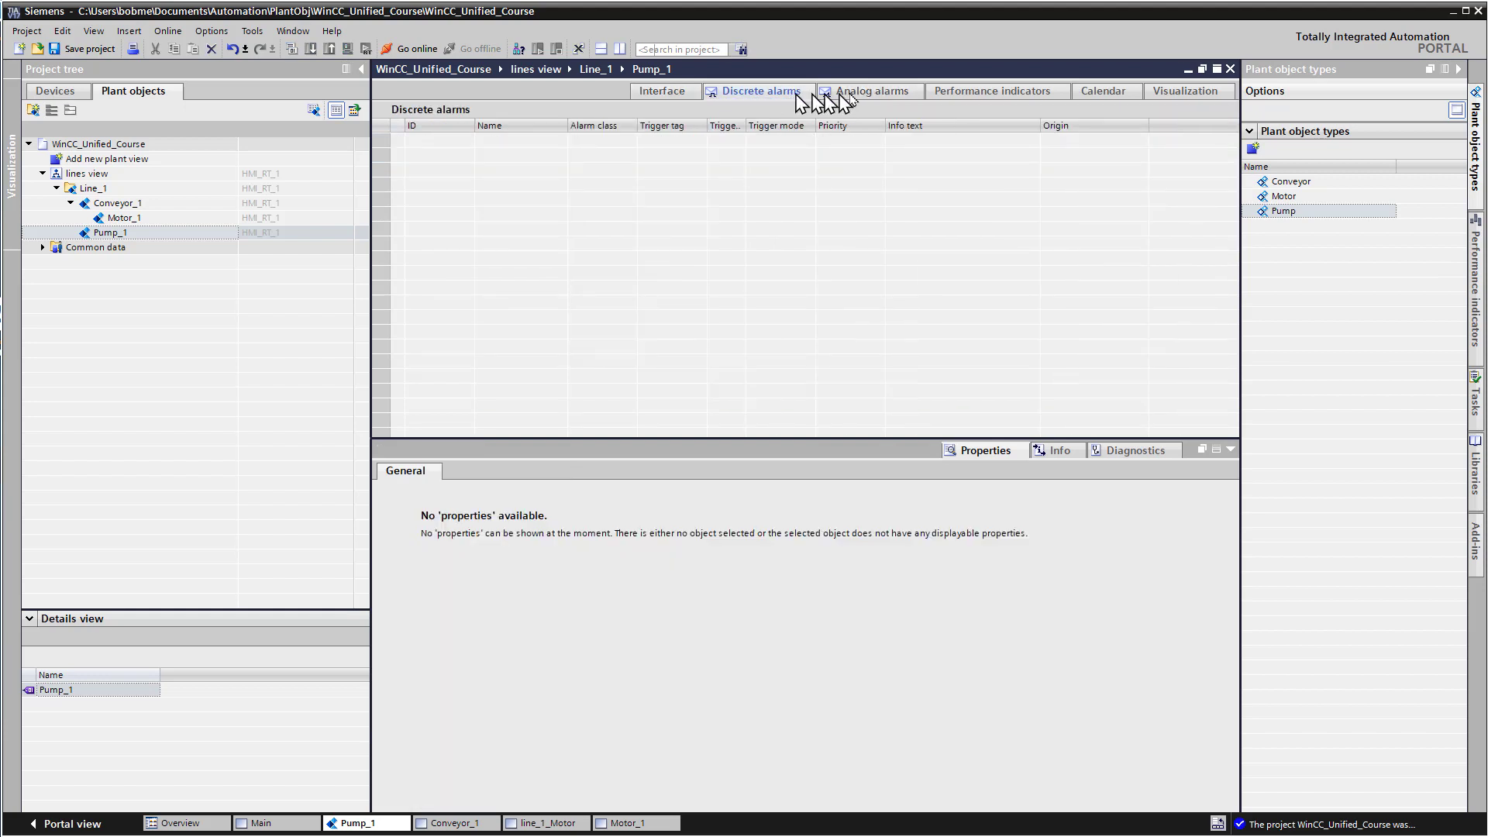
{"action": "left_click", "coordinate": [854, 94]}
{"action": "left_click", "coordinate": [975, 93]}
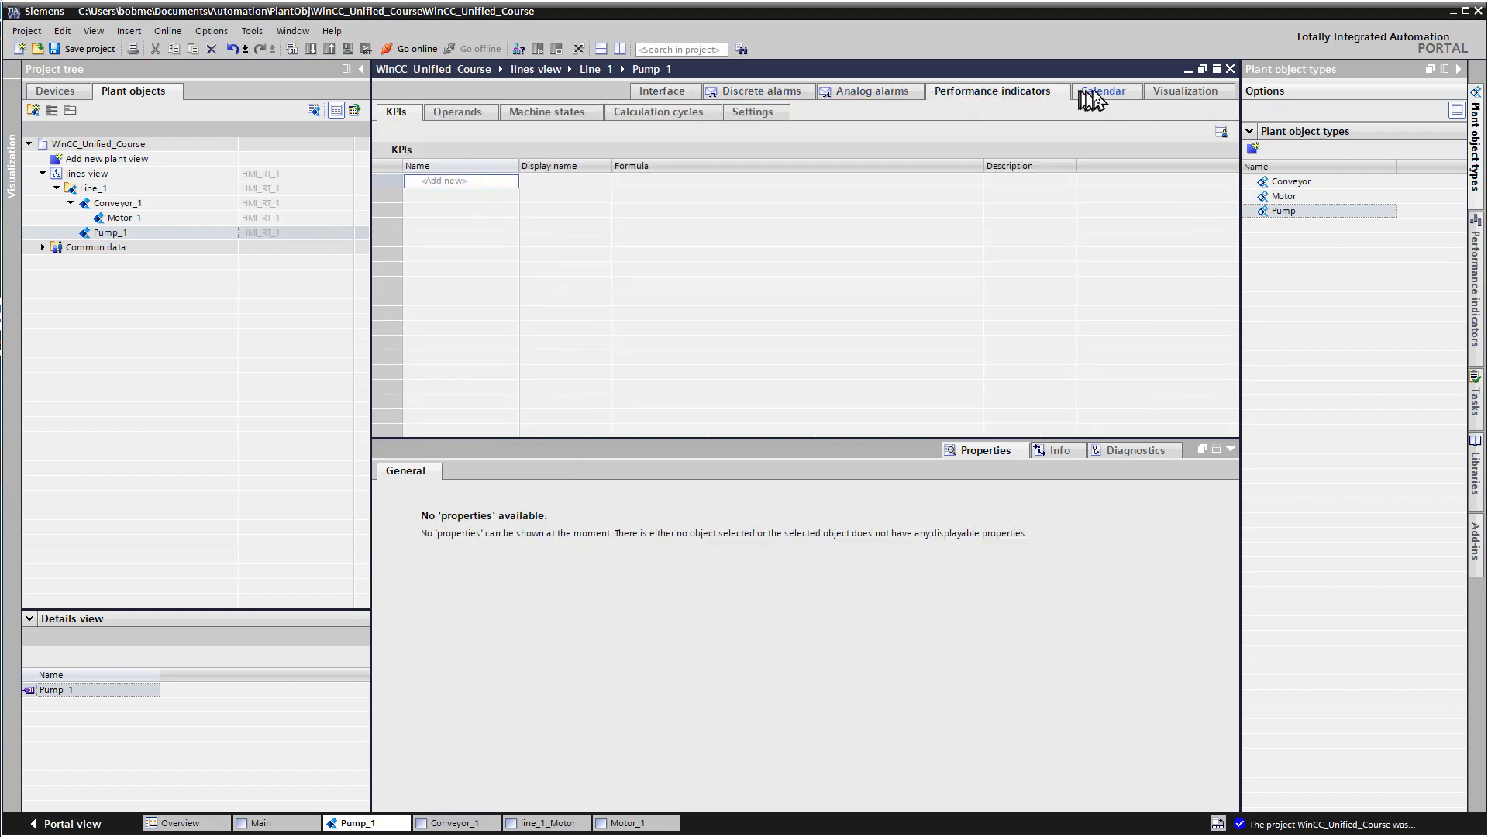
{"action": "left_click", "coordinate": [1174, 95]}
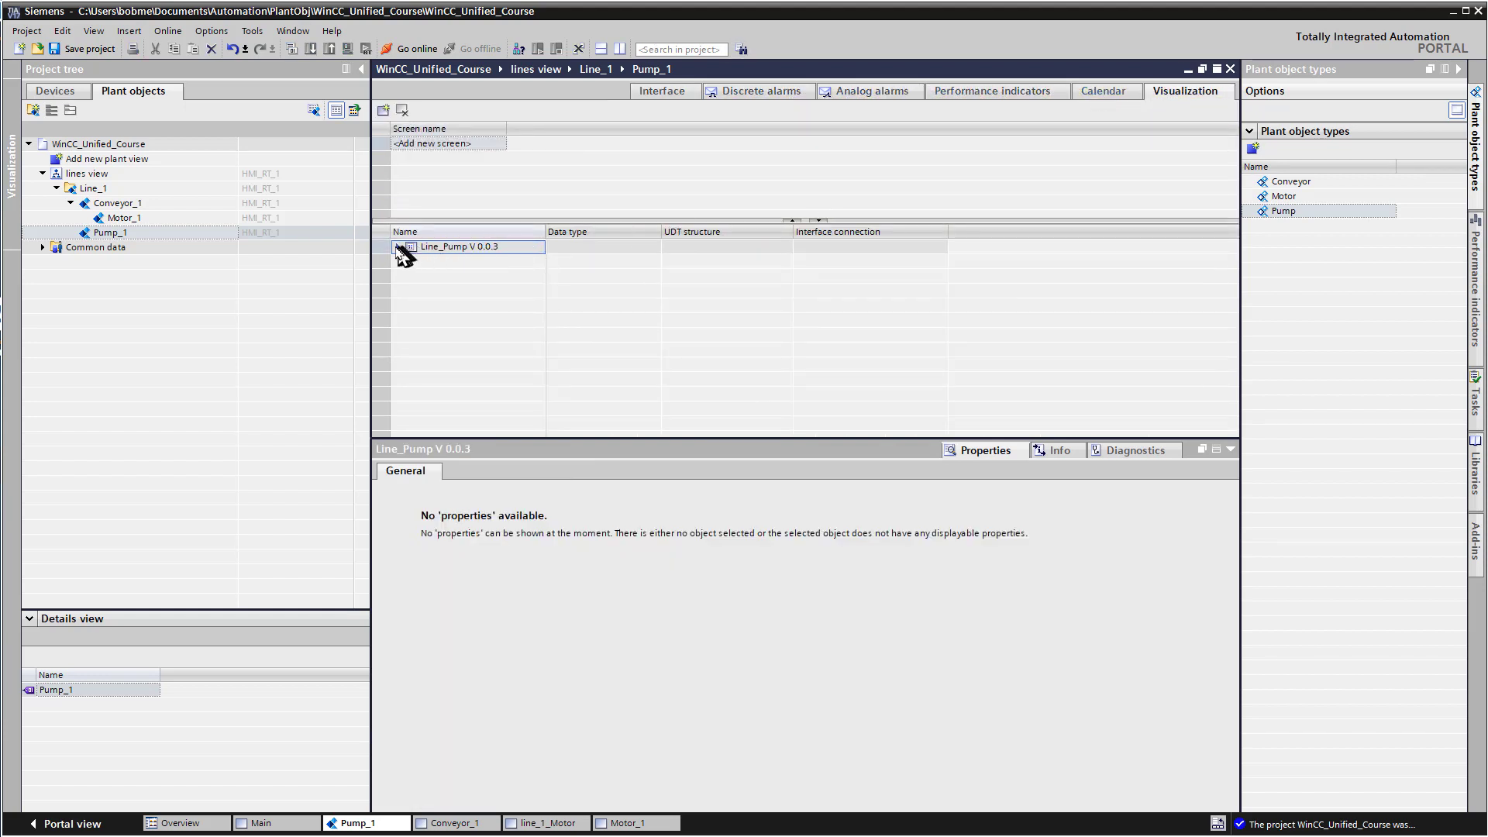
{"action": "left_click", "coordinate": [398, 247]}
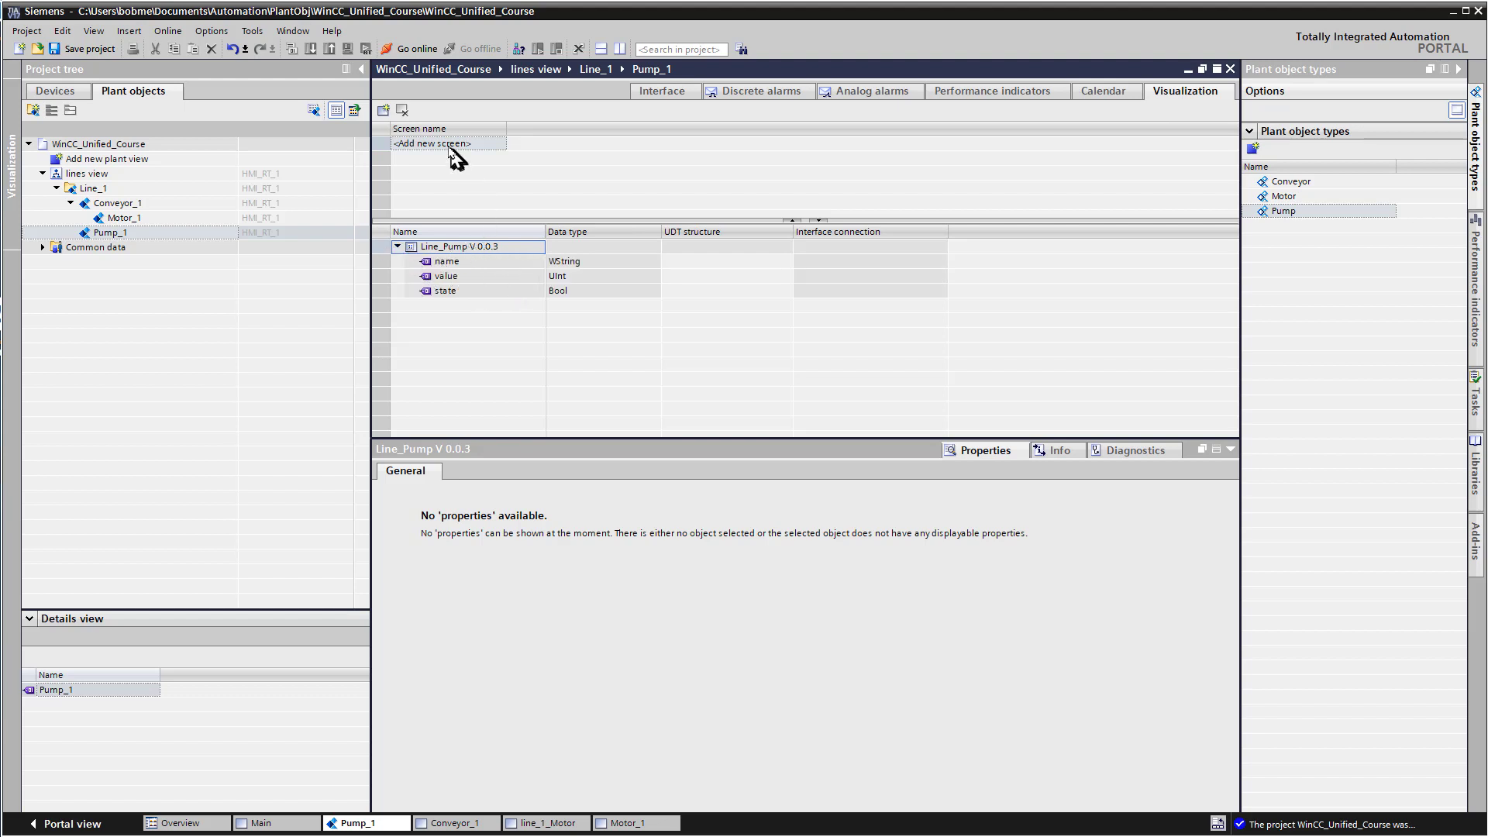
{"action": "double_click", "coordinate": [448, 145]}
{"action": "right_click", "coordinate": [448, 145]}
{"action": "left_click", "coordinate": [474, 151]}
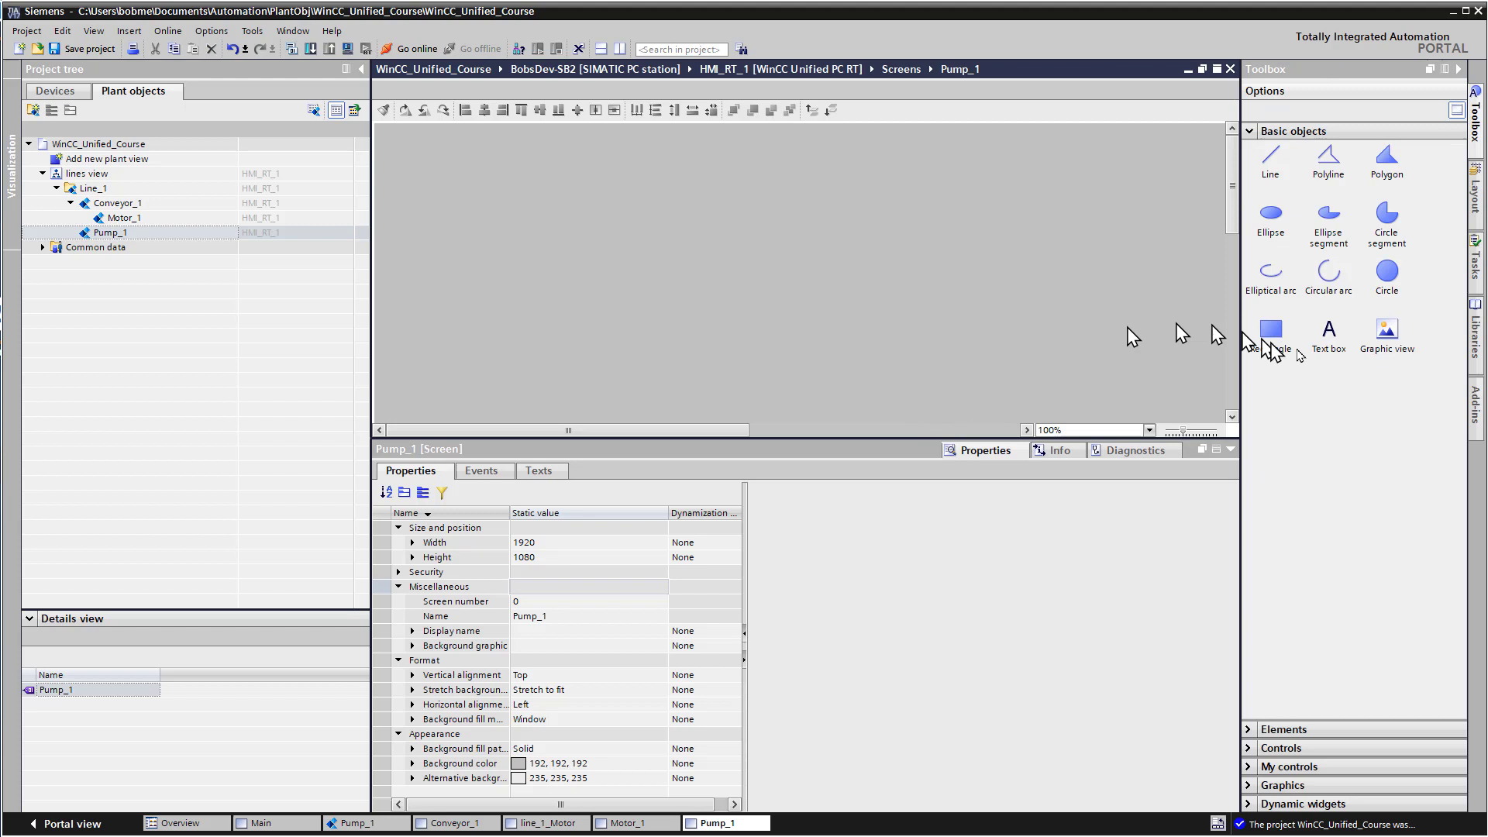
{"action": "left_click", "coordinate": [1475, 333]}
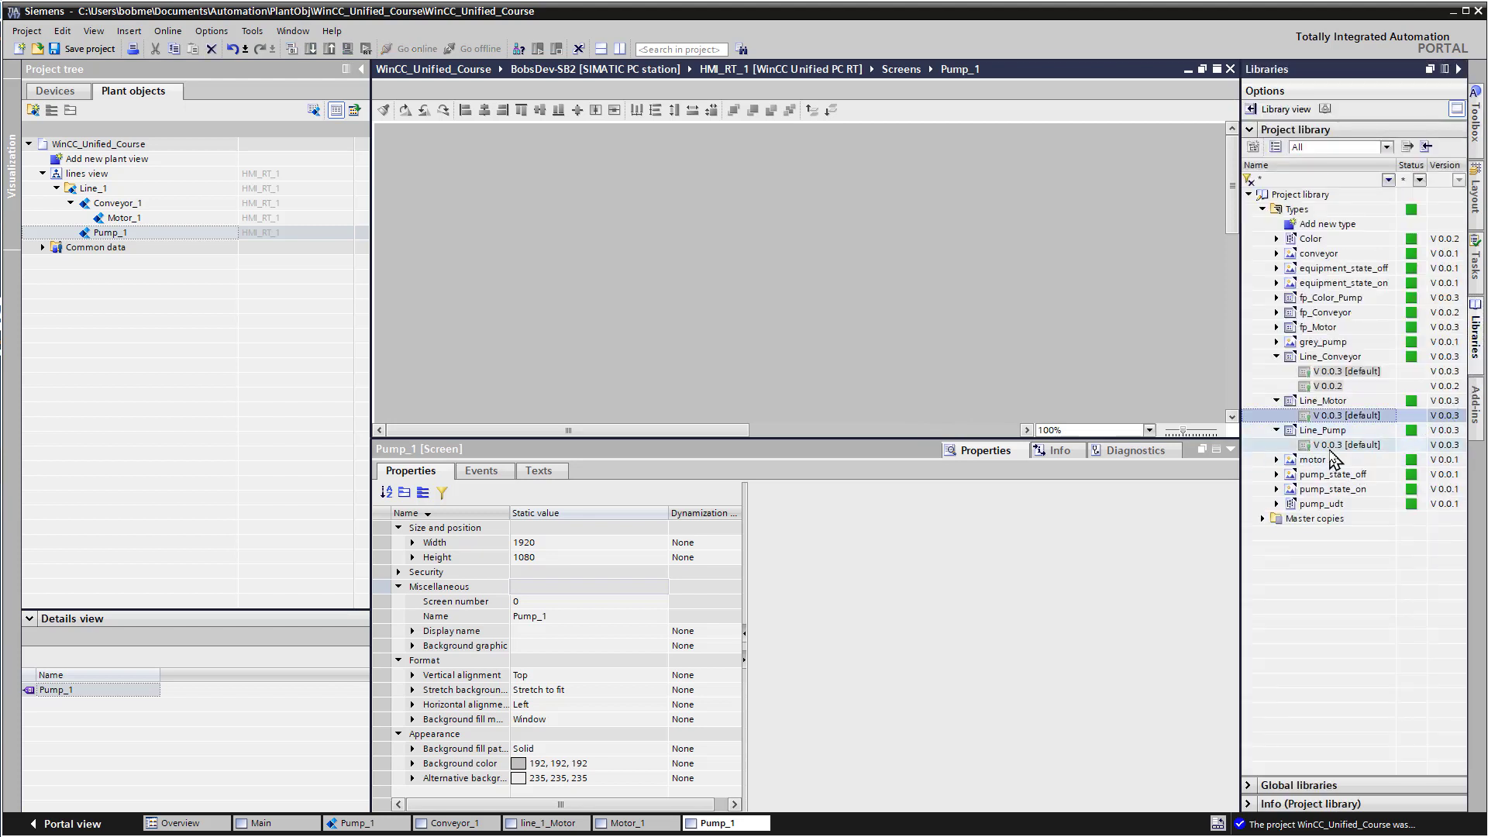
{"action": "left_click_drag", "start_coordinate": [1345, 445], "coordinate": [380, 134]}
Resize the Pump_1 screen to a width of 235 and a height of 285
{"action": "left_click", "coordinate": [690, 357]}
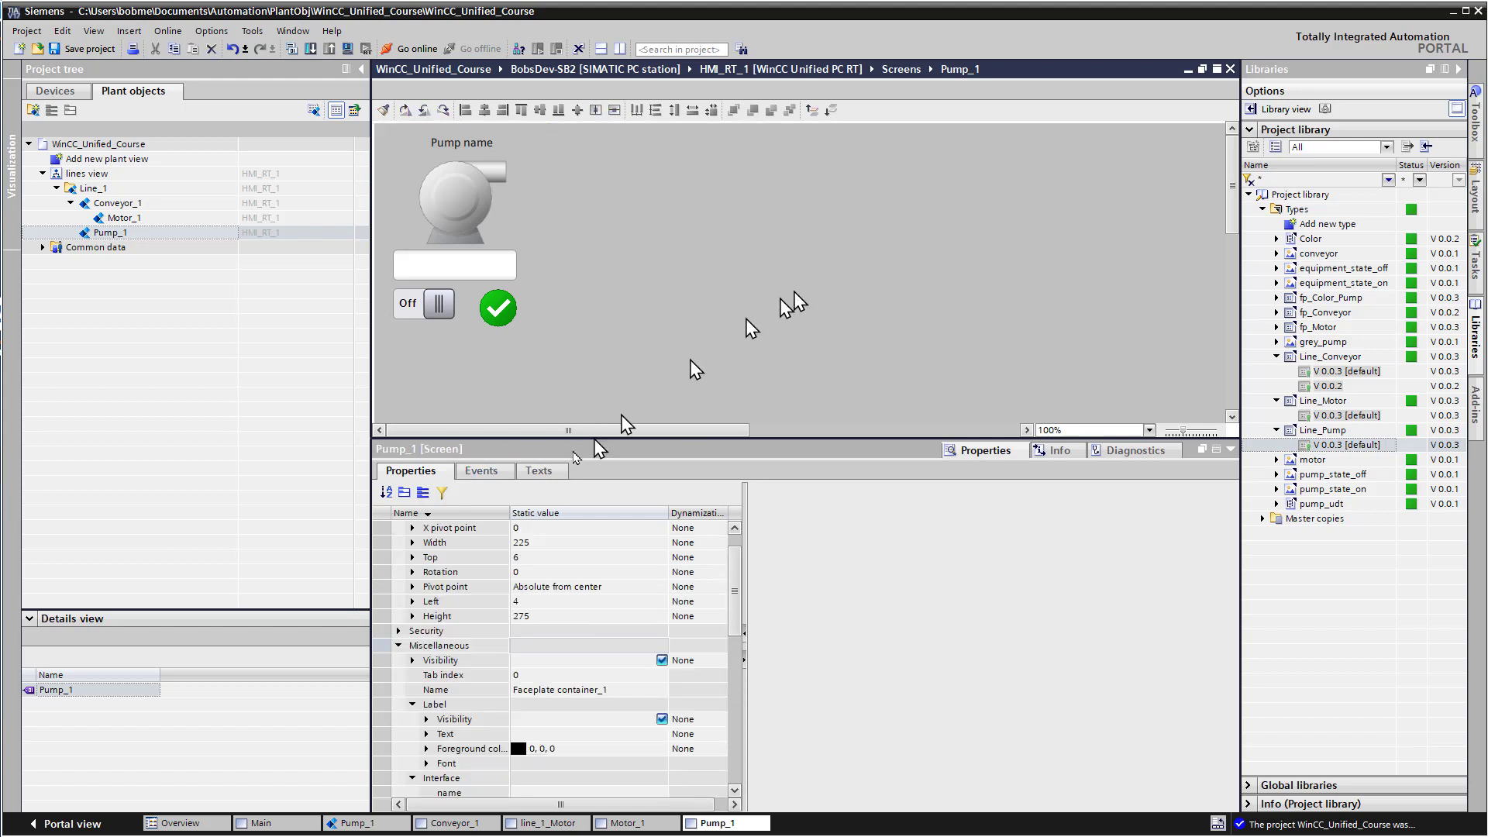
{"action": "left_click", "coordinate": [567, 543]}
{"action": "type", "text": "23"}
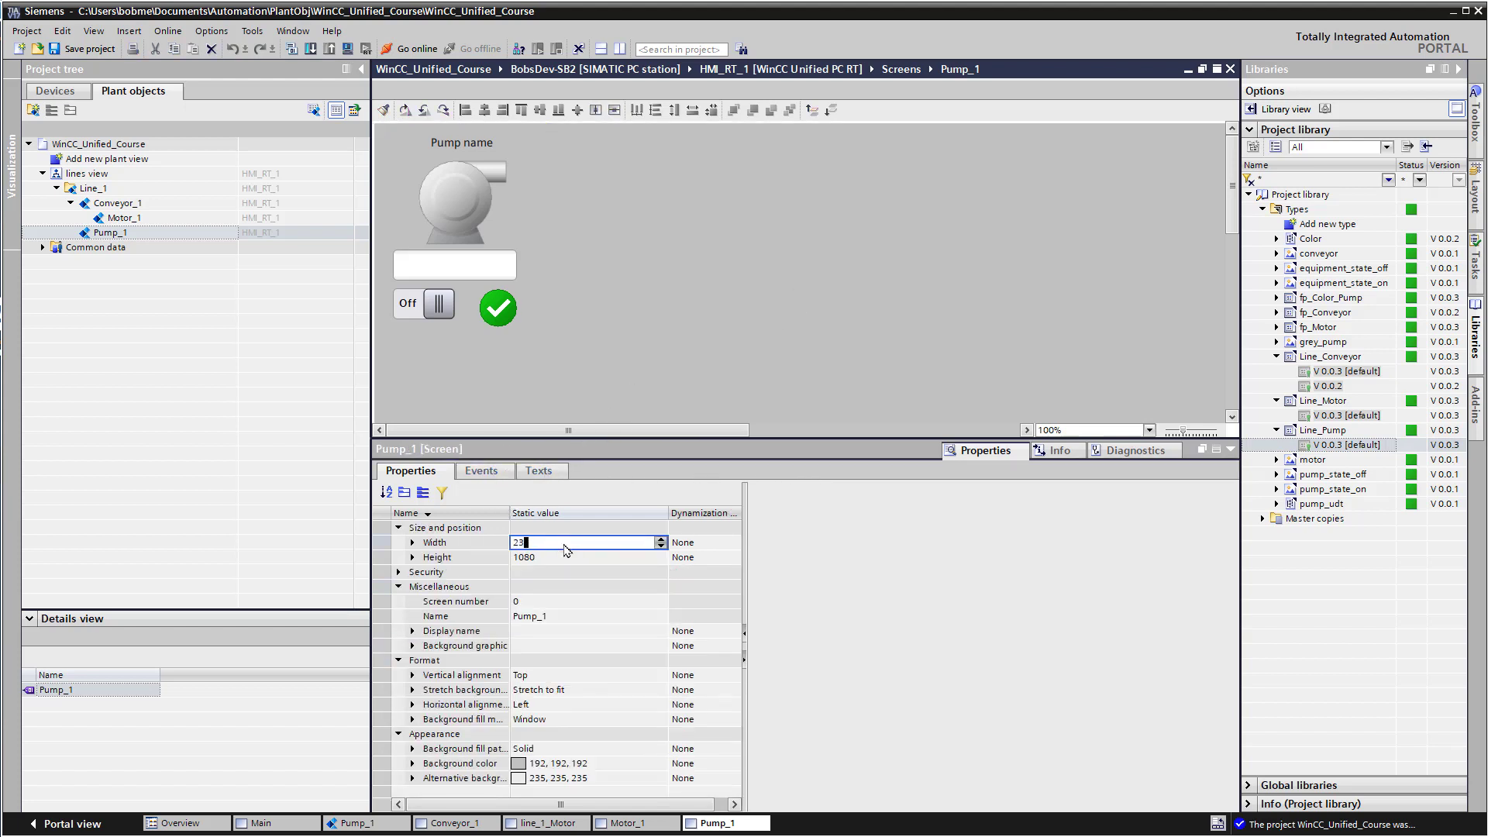
{"action": "type", "text": "5"}
{"action": "left_click", "coordinate": [548, 556]}
{"action": "type", "text": "28"}
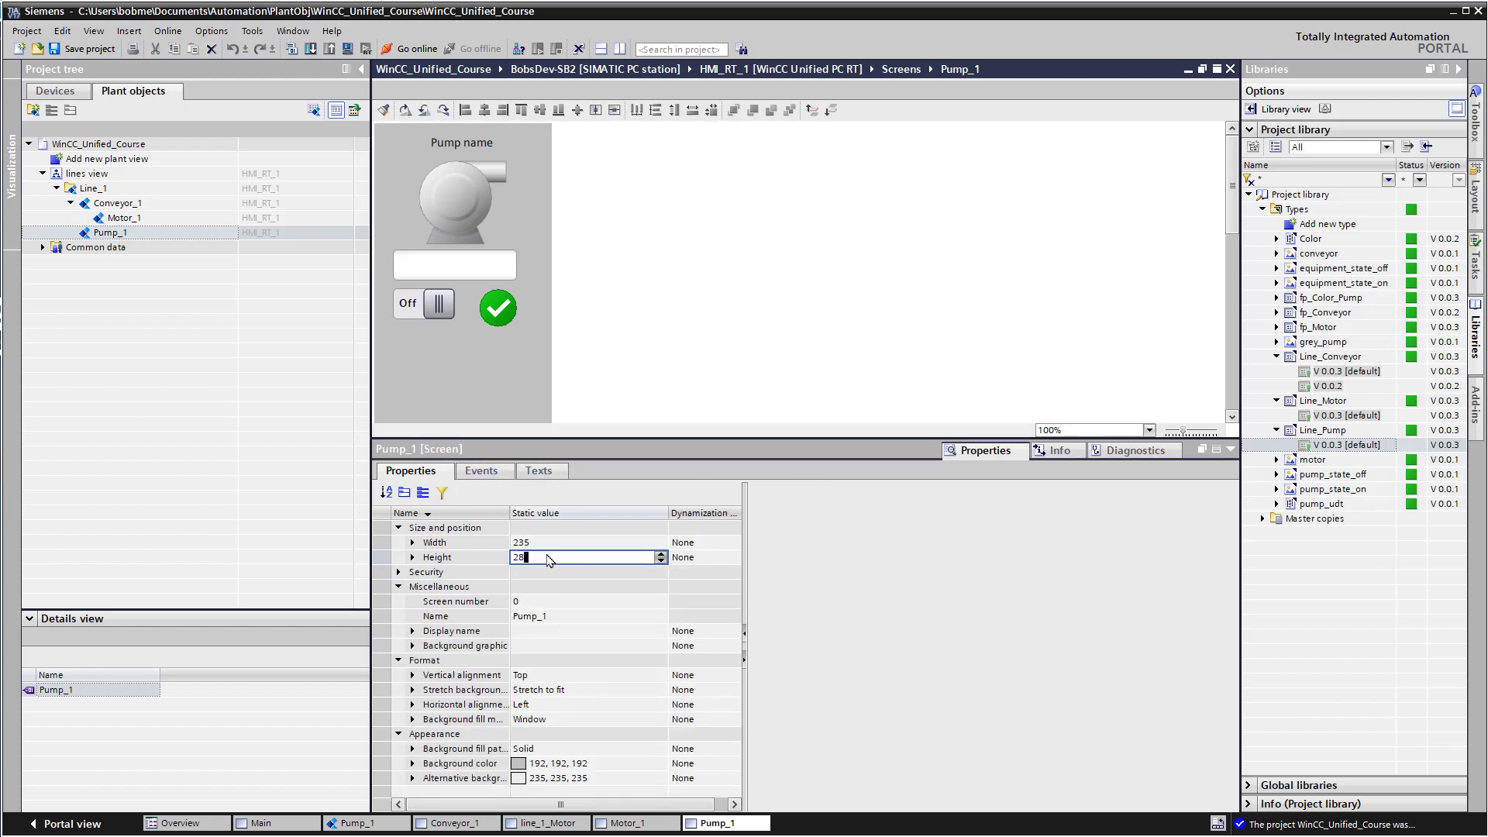
{"action": "type", "text": "0"}
{"action": "key", "text": "Return"}
Assign the HMI tag Line_1_Pump.Name to the name interface property of the pump faceplate container
{"action": "left_click", "coordinate": [468, 205]}
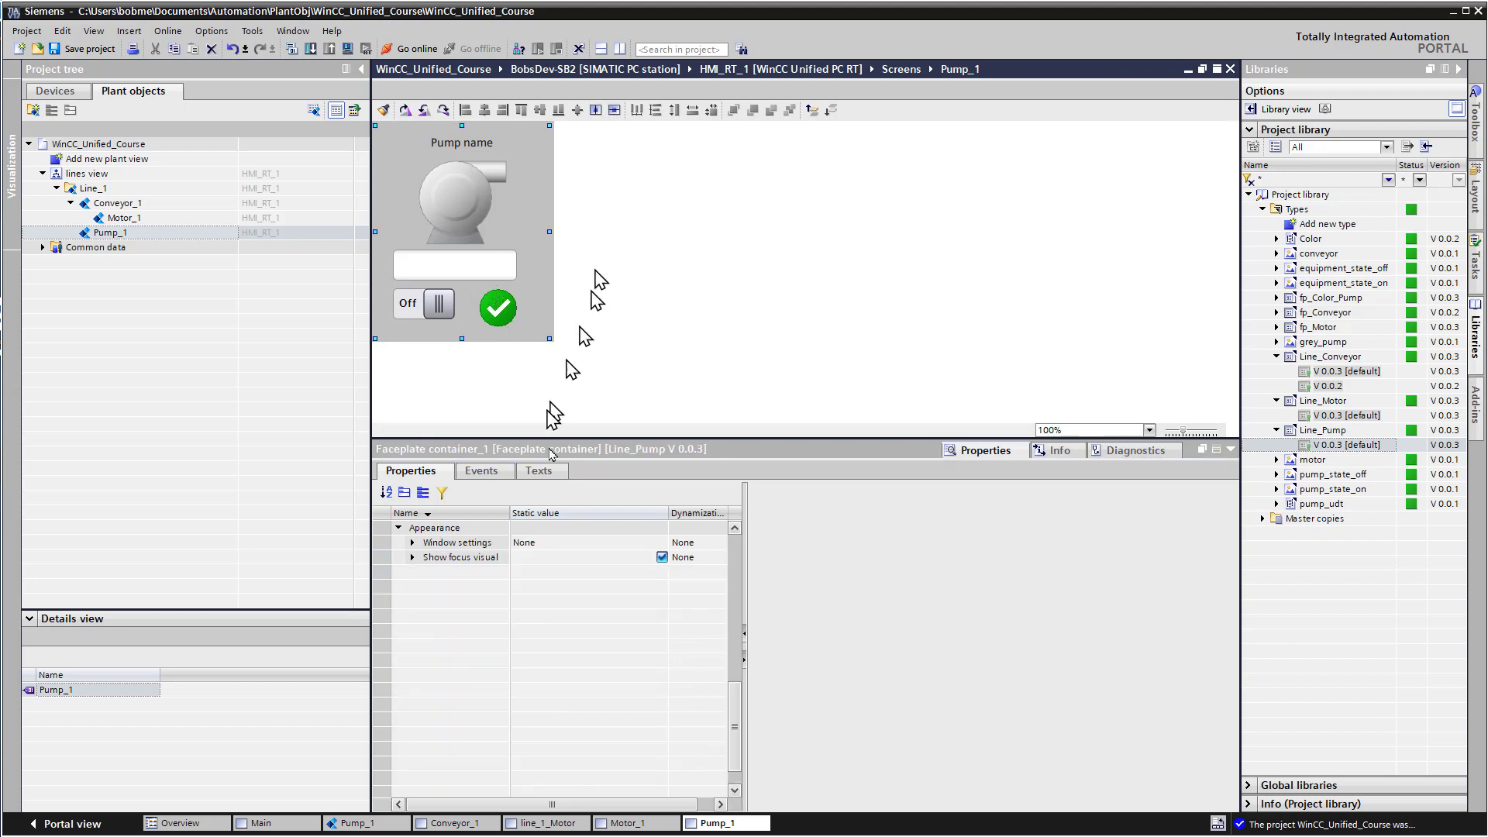
{"action": "scroll", "coordinate": [721, 670], "scroll_direction": "up", "scroll_amount": 5}
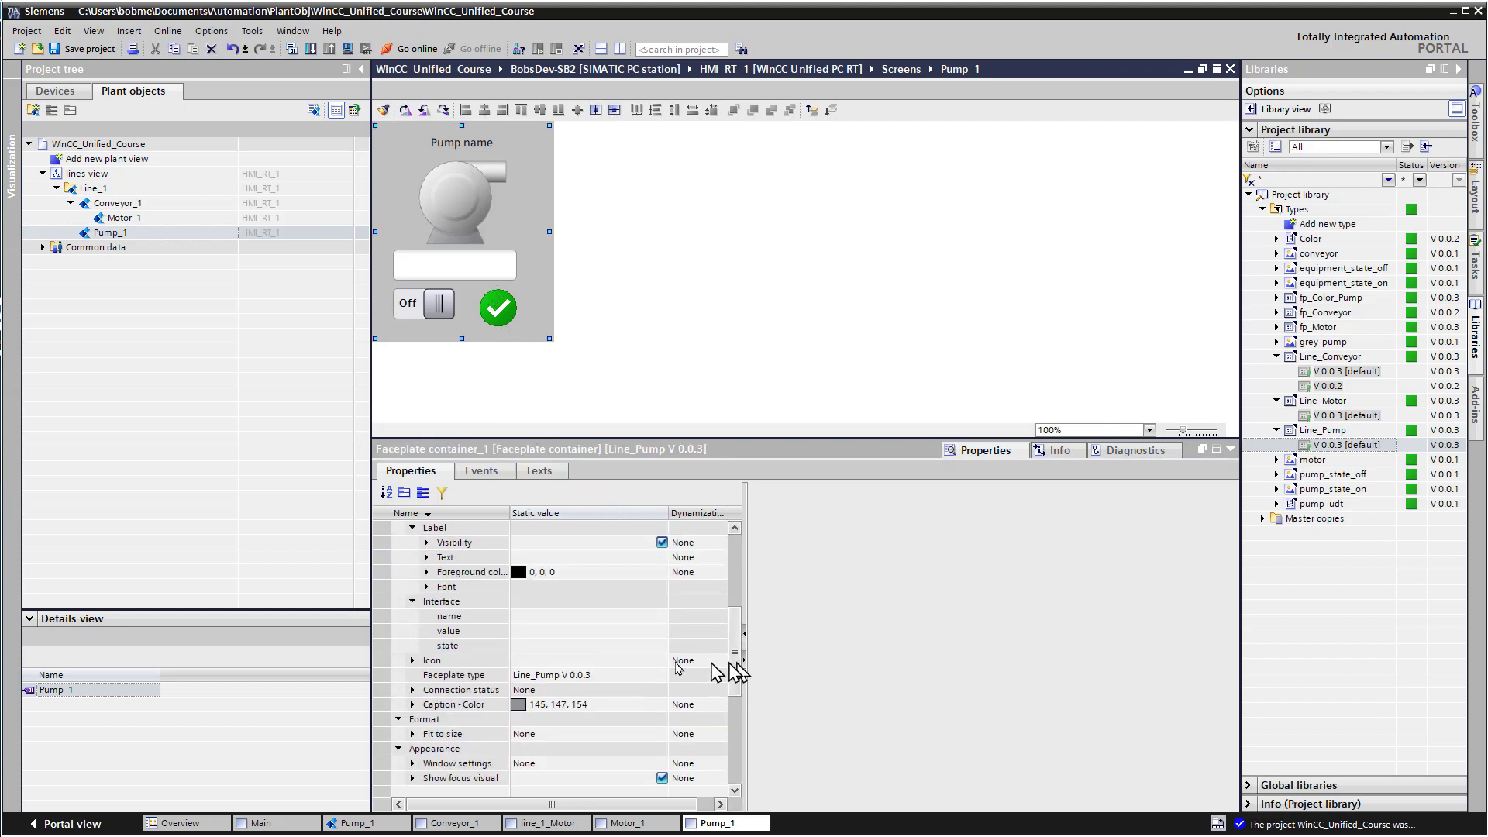
{"action": "left_click", "coordinate": [566, 617]}
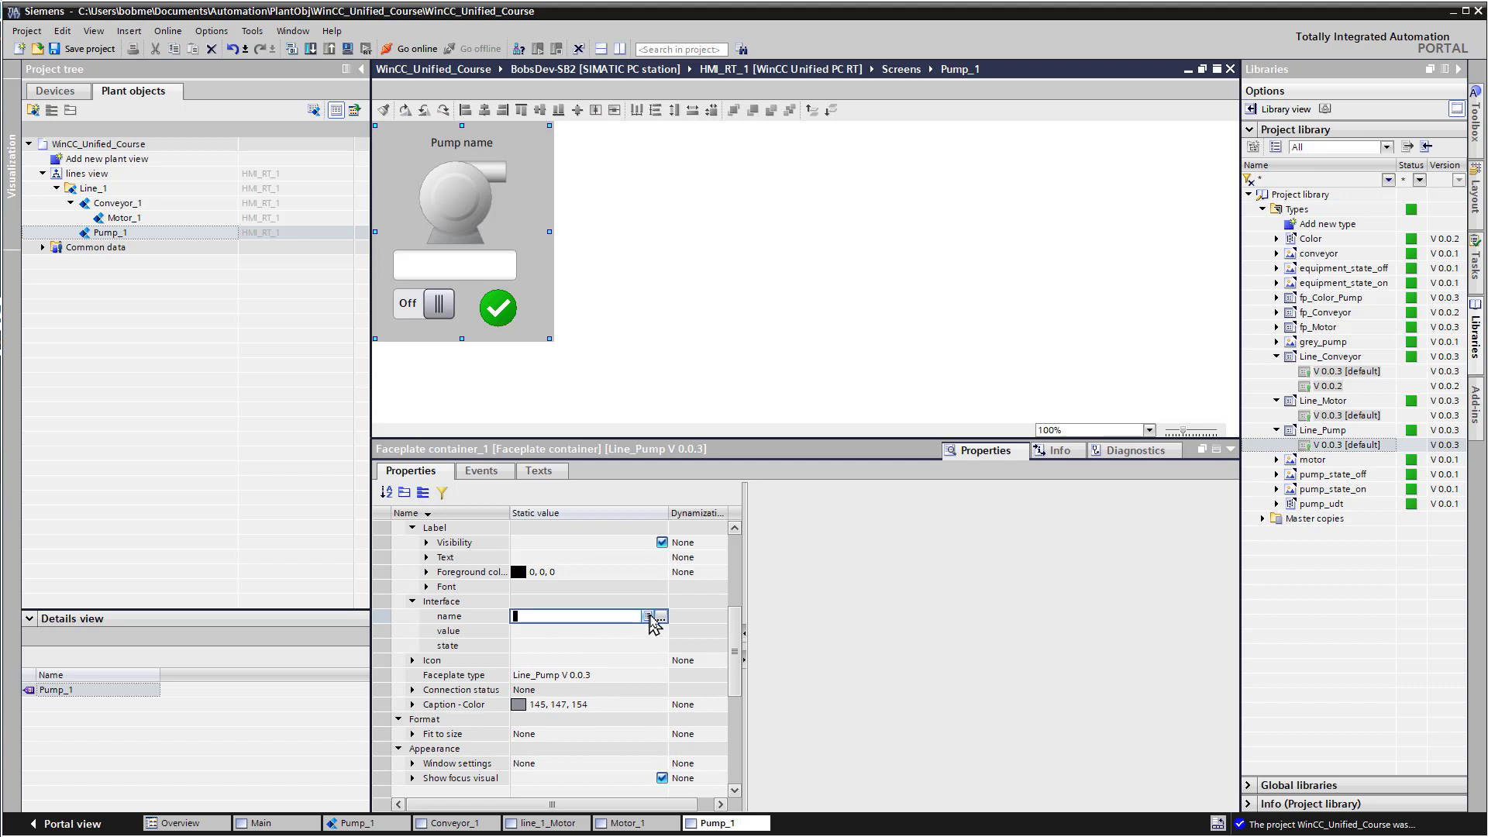
{"action": "left_click", "coordinate": [661, 617]}
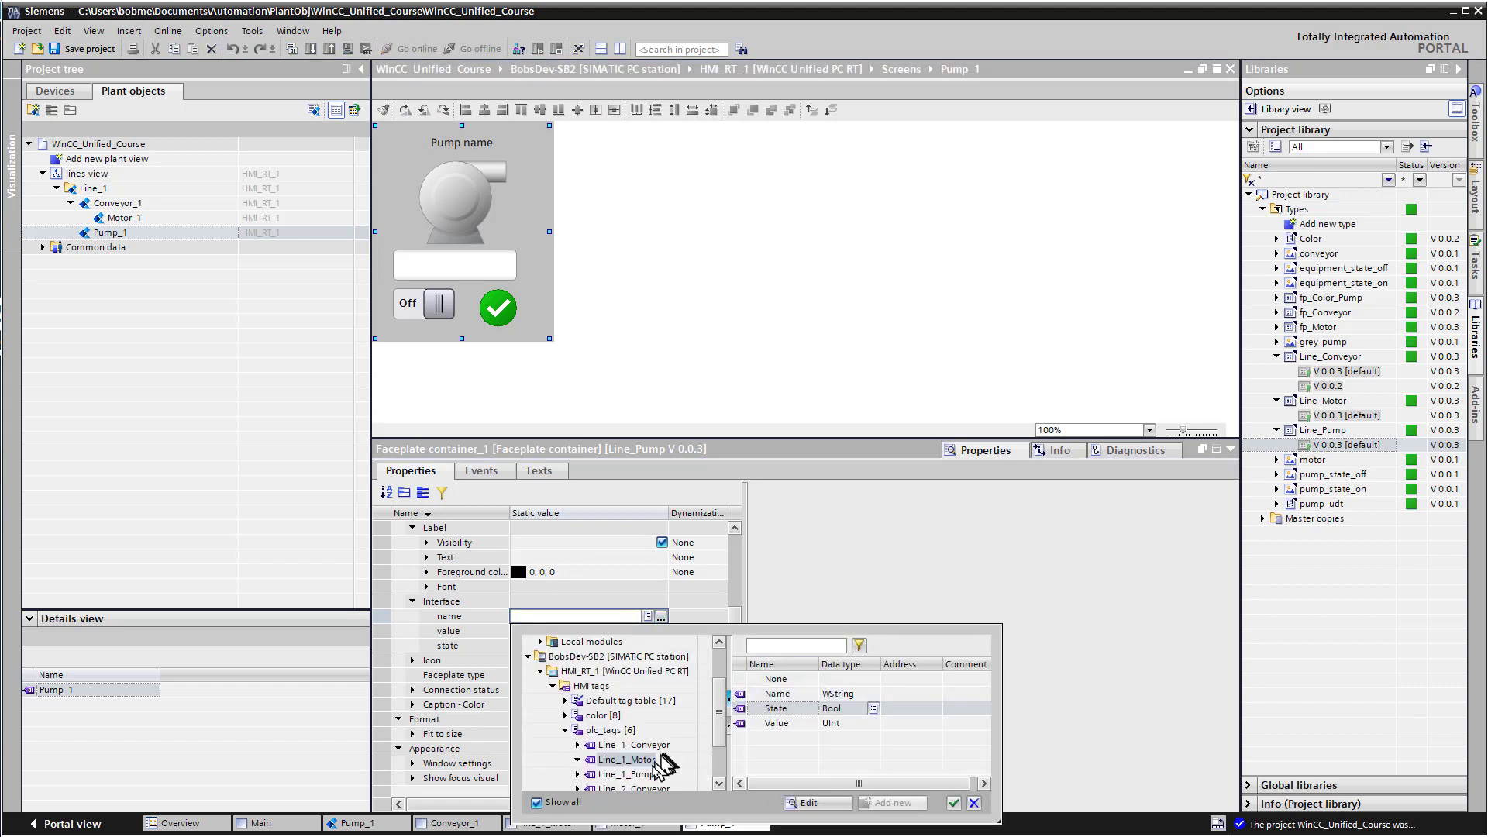
{"action": "left_click", "coordinate": [642, 774]}
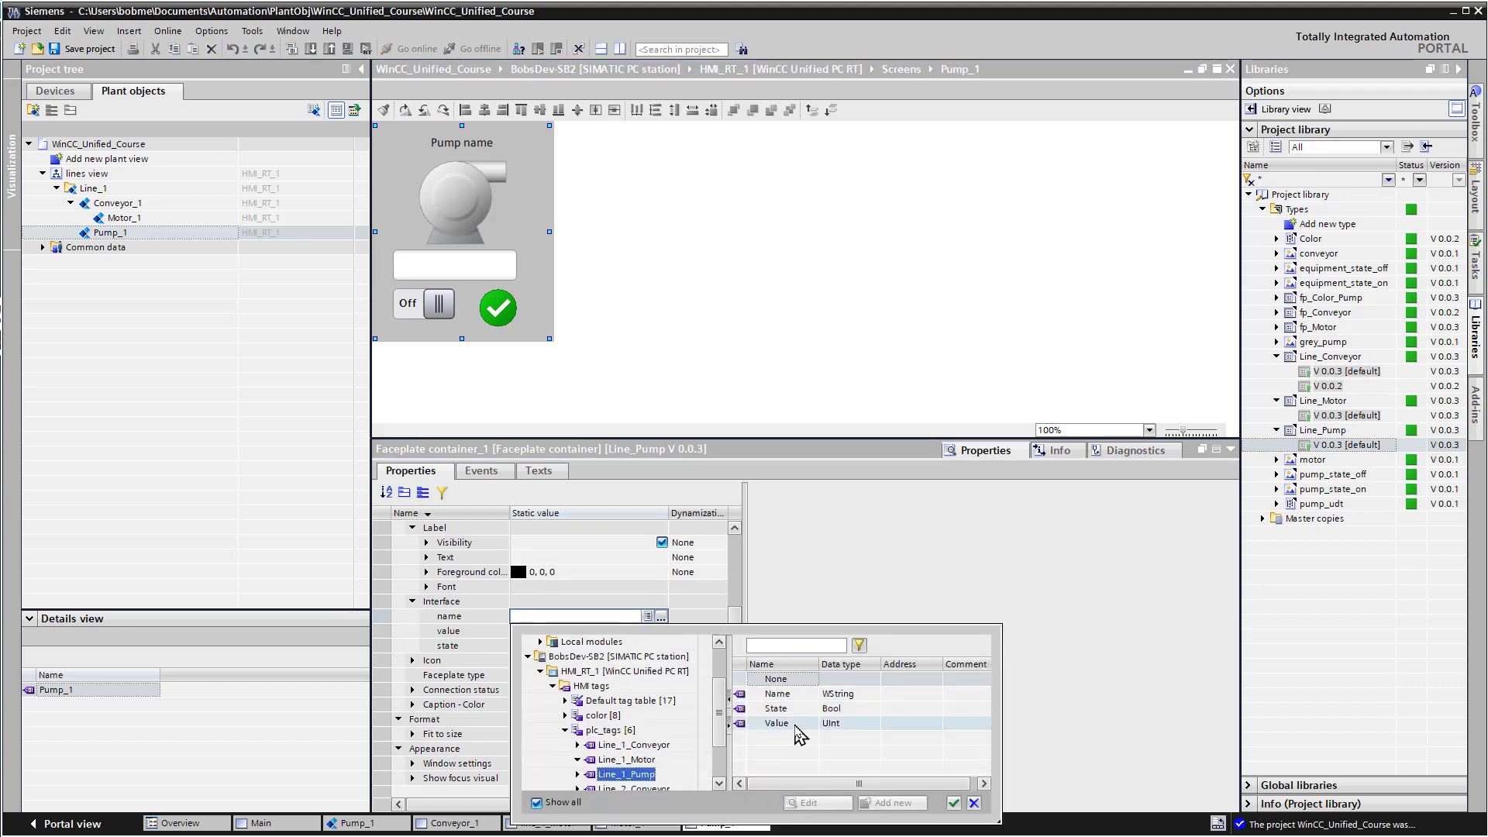
{"action": "left_click", "coordinate": [780, 694]}
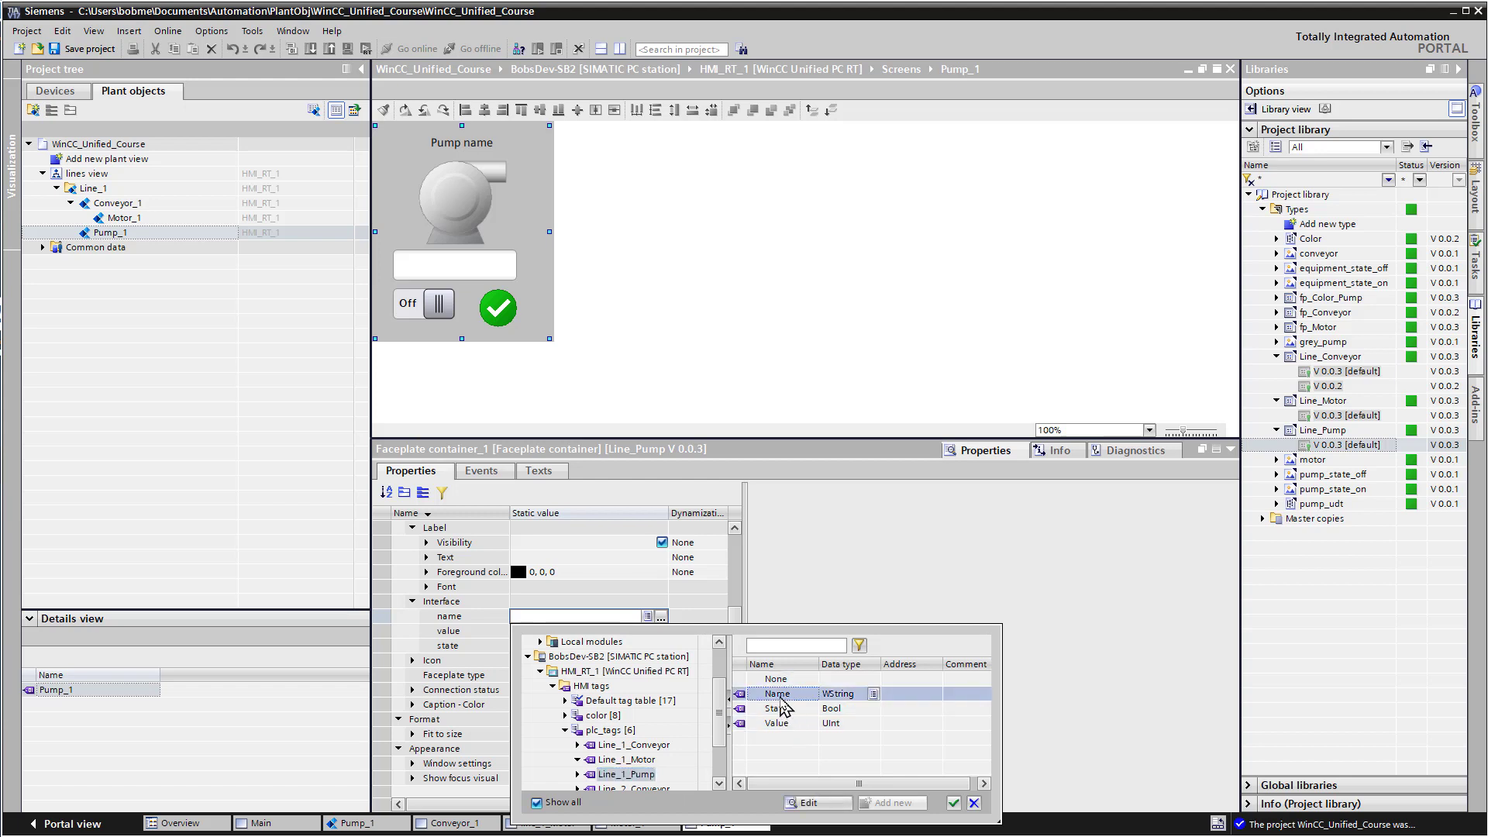
{"action": "left_click", "coordinate": [955, 803]}
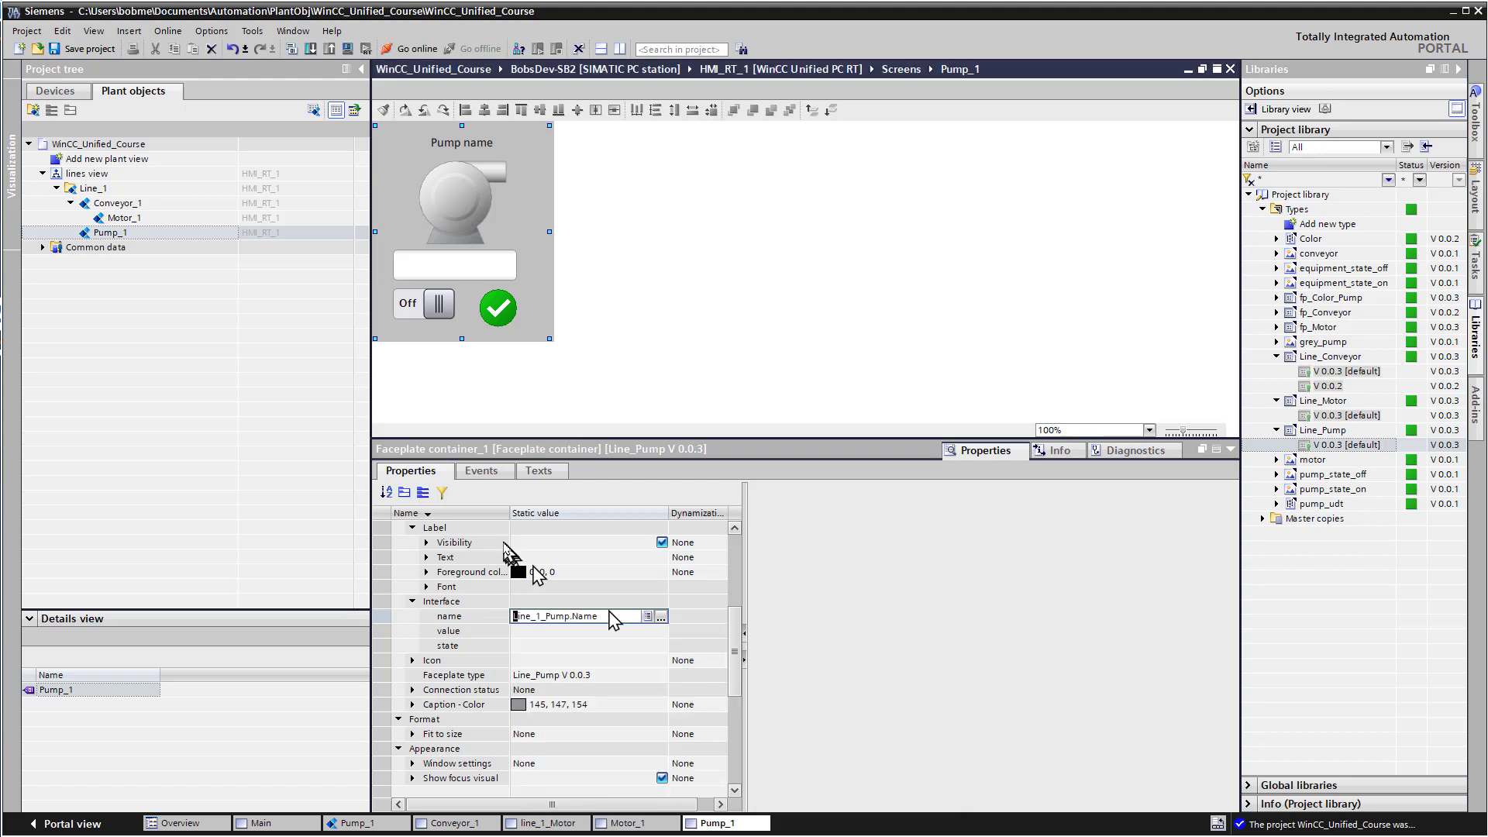
Assign Line_1_Pump.Value and Line_1_Pump.State to the value and state interface properties of the pump faceplate container
{"action": "left_click", "coordinate": [538, 633]}
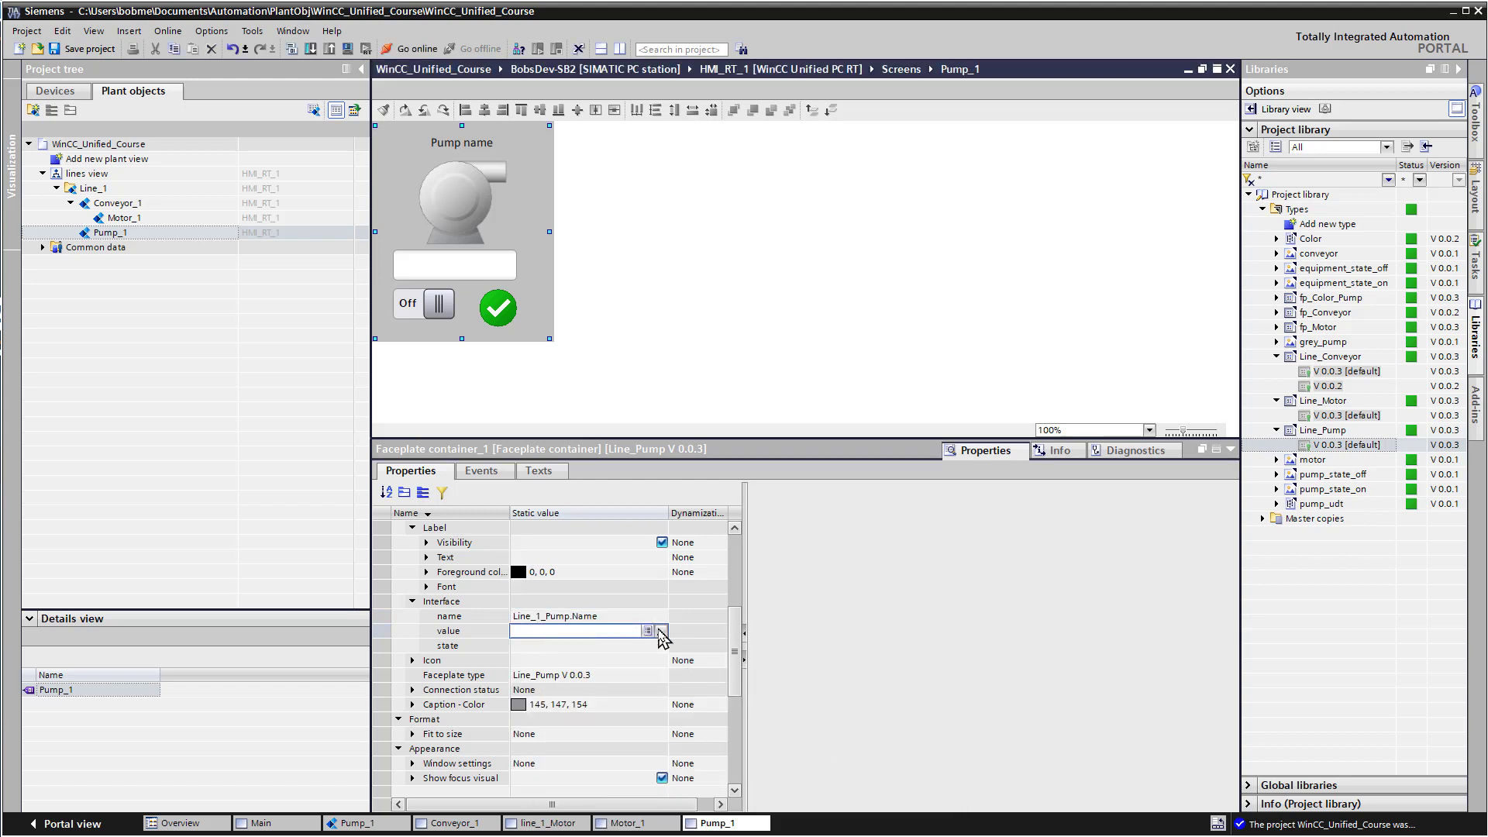
{"action": "left_click", "coordinate": [661, 632]}
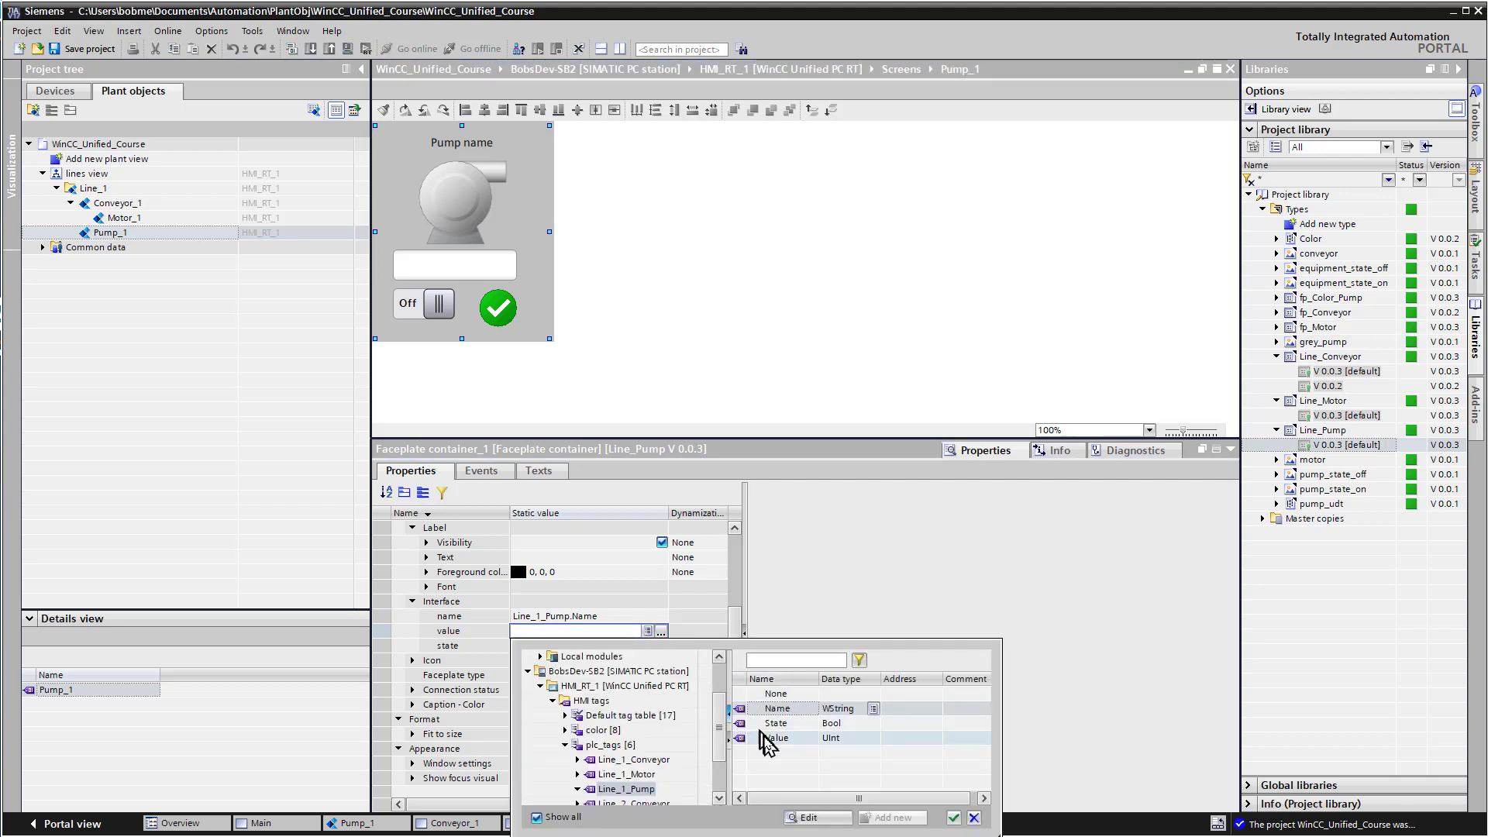
{"action": "left_click", "coordinate": [776, 738]}
{"action": "left_click", "coordinate": [954, 817]}
{"action": "left_click", "coordinate": [613, 646]}
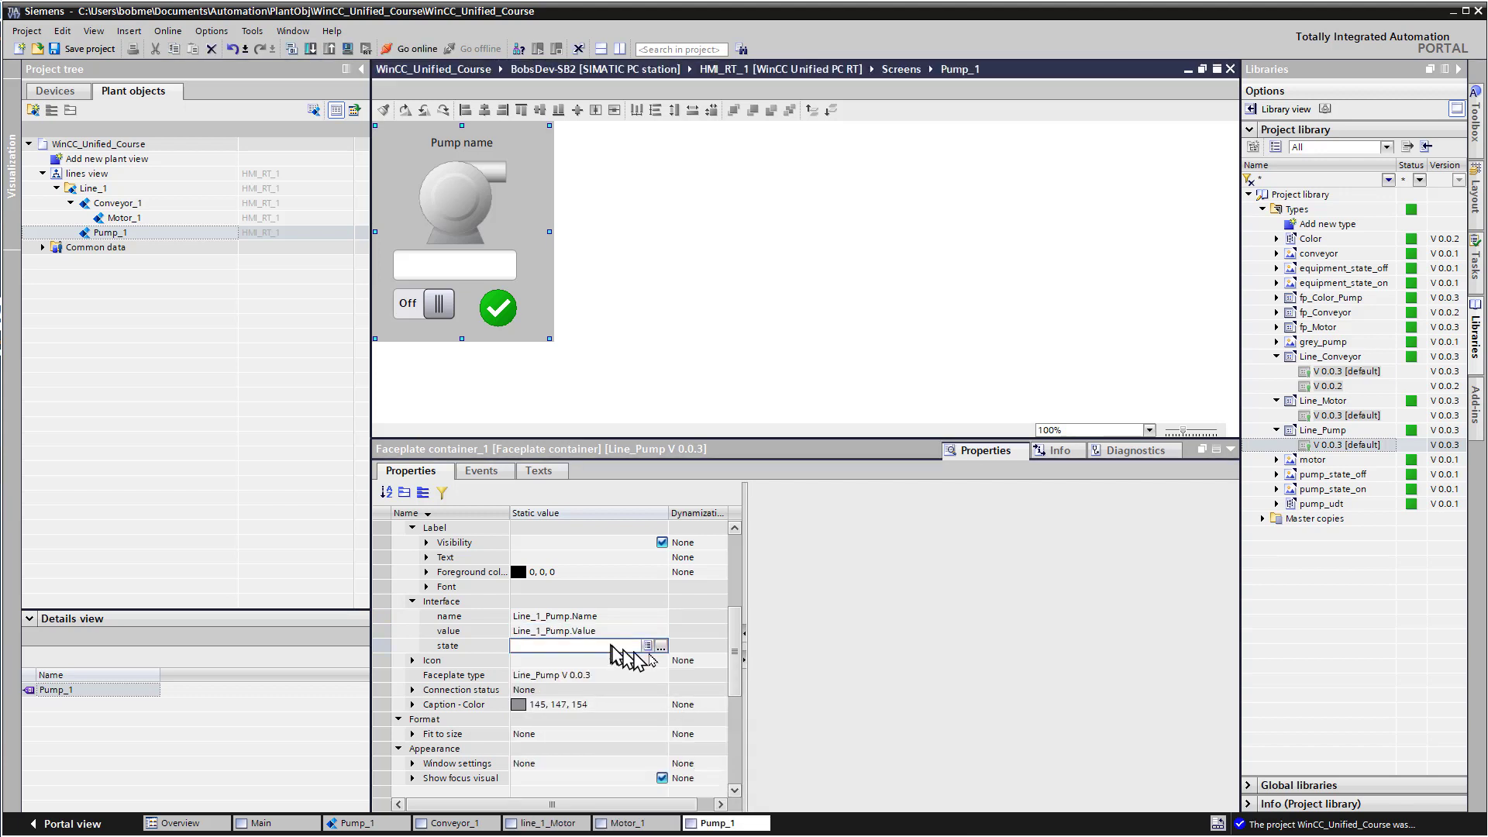
{"action": "left_click", "coordinate": [662, 646]}
{"action": "left_click", "coordinate": [773, 738]}
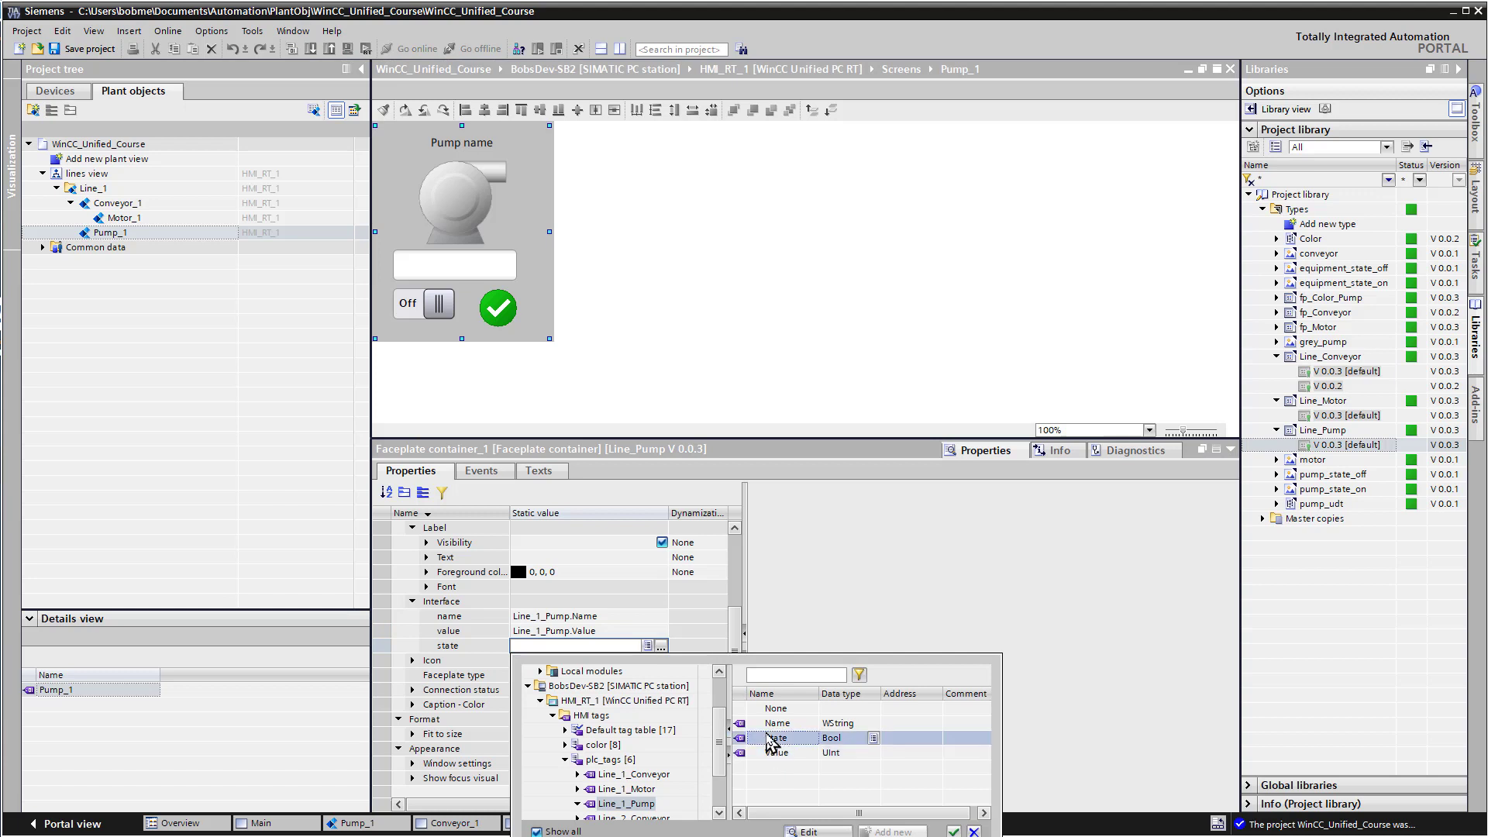
{"action": "left_click", "coordinate": [953, 831]}
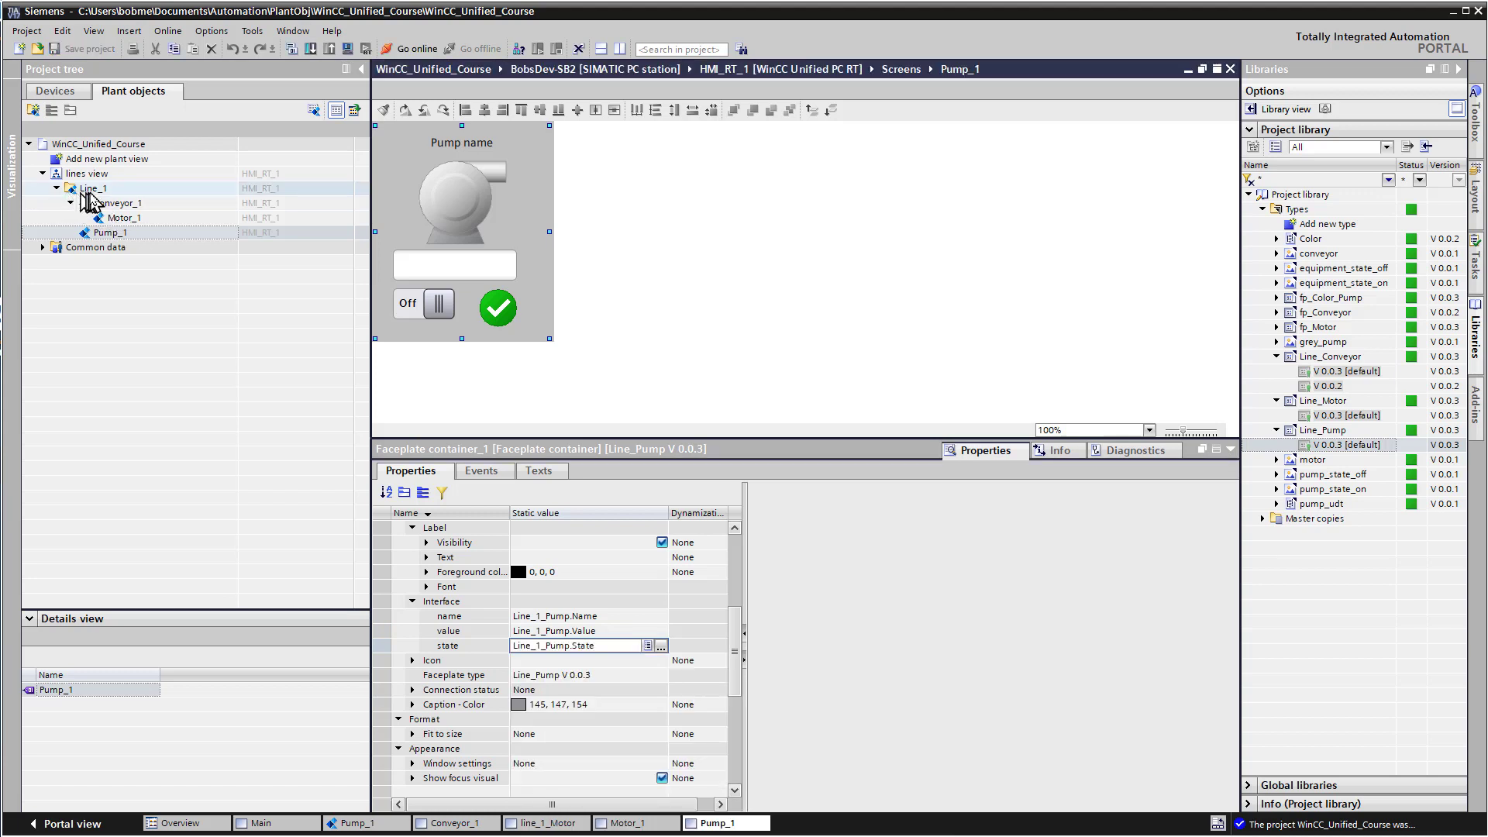
Add a Line_2 node to the lines view and place a Conveyor with a nested Motor, plus a Pump, under it
{"action": "left_click", "coordinate": [95, 190]}
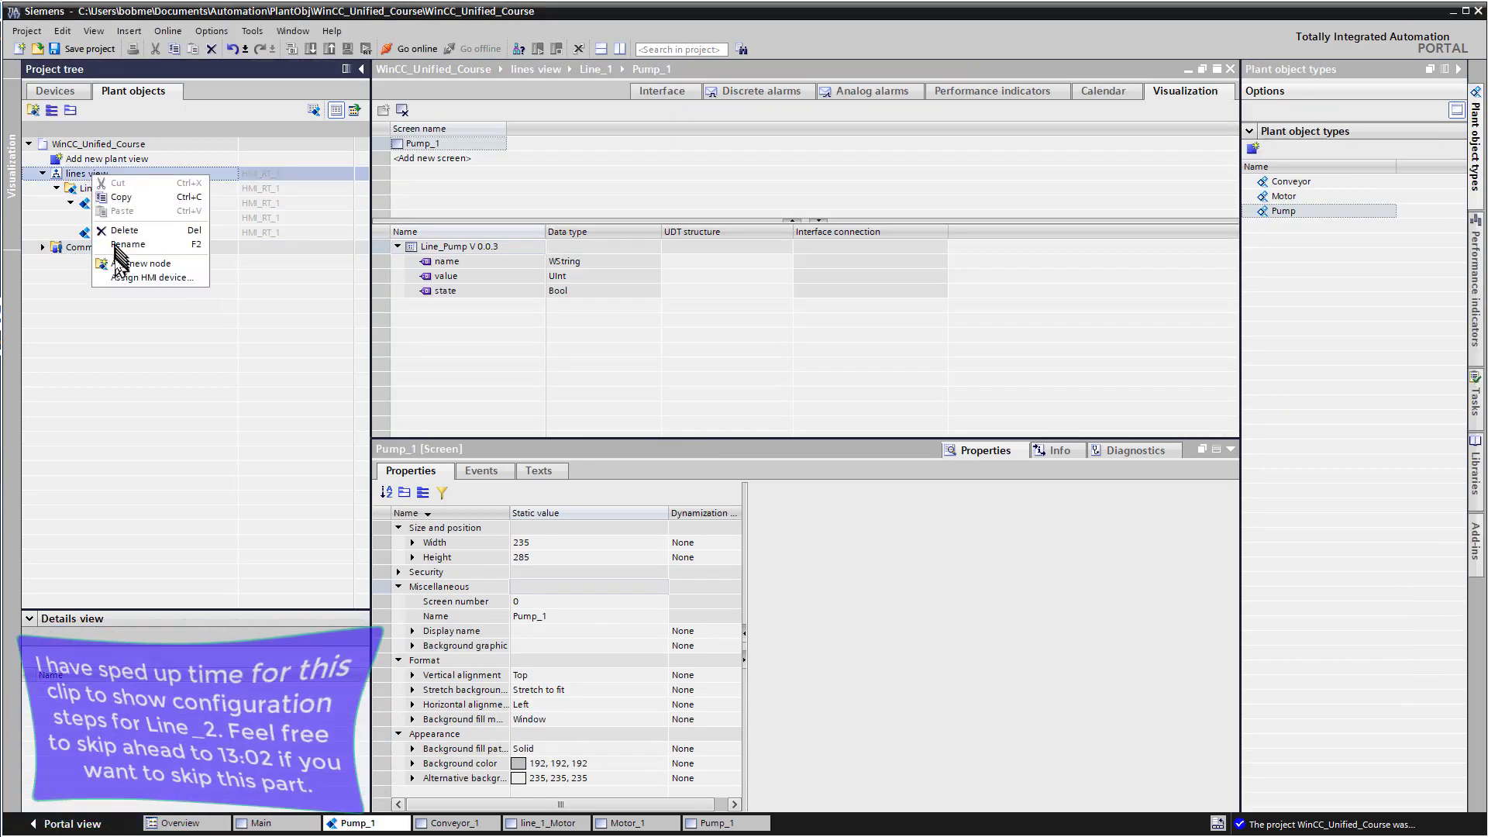
{"action": "right_click", "coordinate": [93, 188]}
{"action": "left_click", "coordinate": [140, 387]}
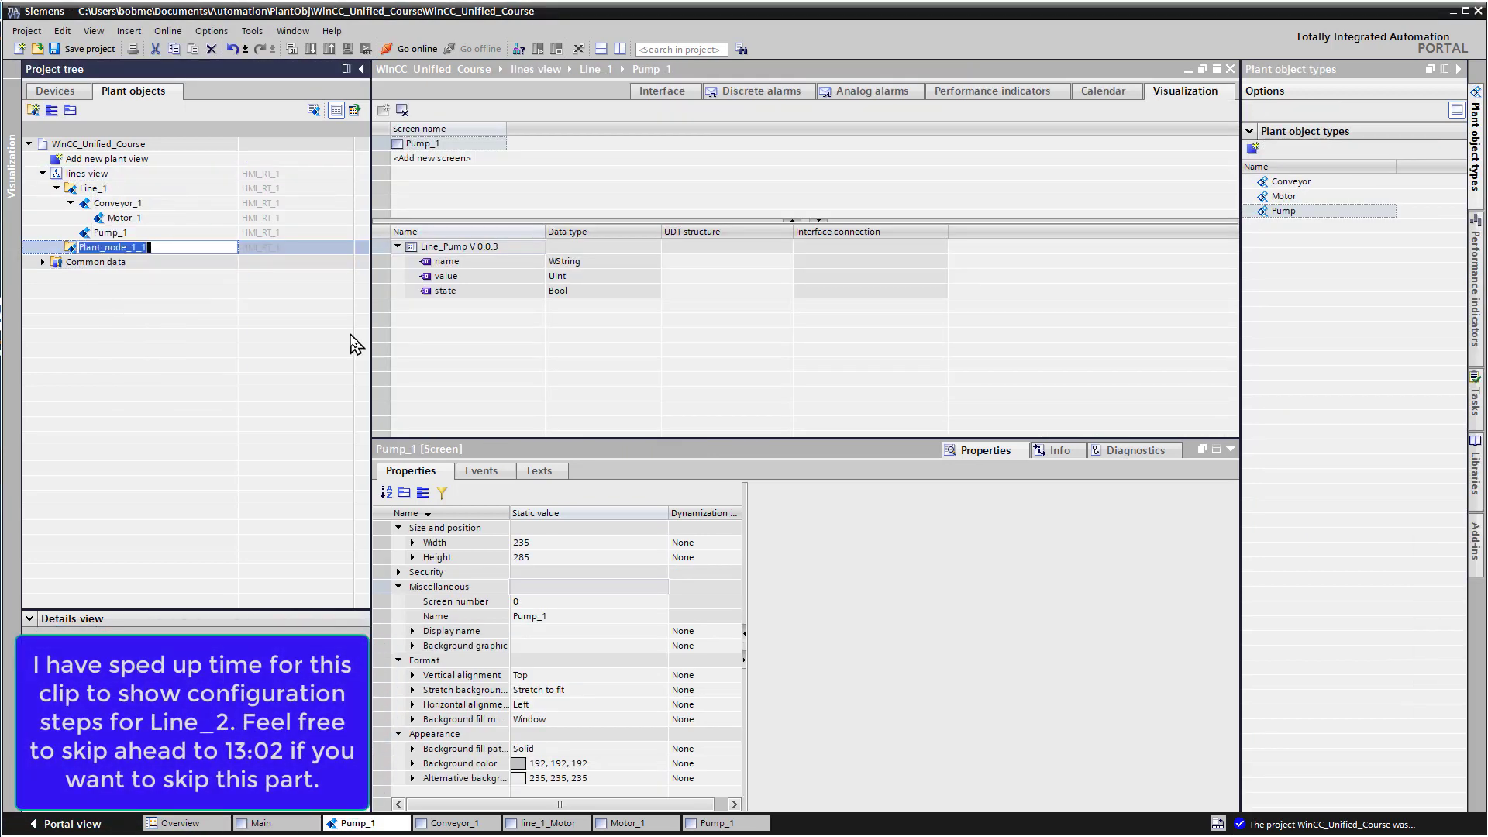
{"action": "type", "text": "Line_2"}
{"action": "key", "text": "Return"}
{"action": "left_click_drag", "start_coordinate": [1291, 182], "coordinate": [113, 262]}
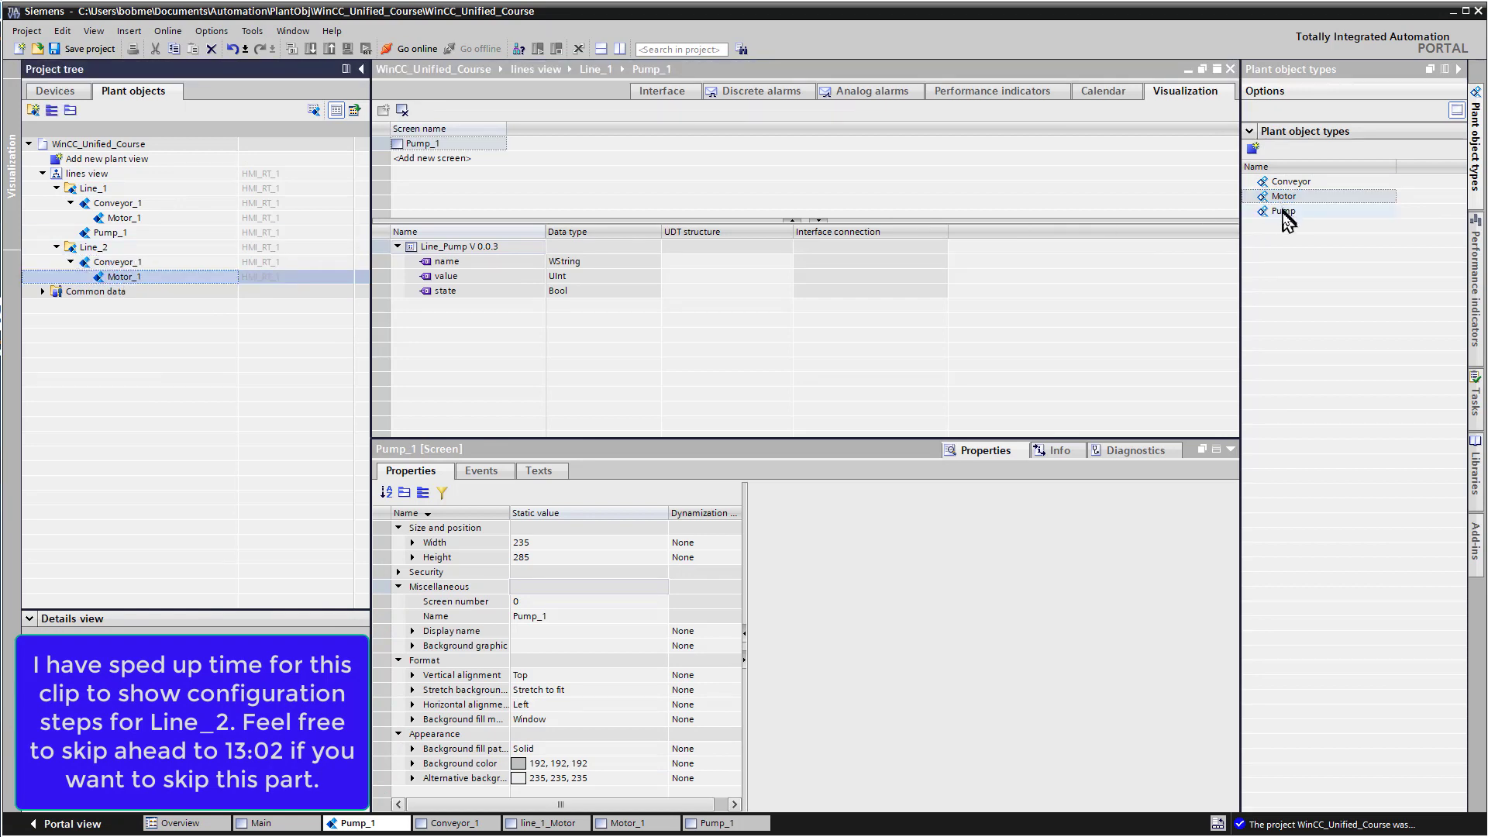
{"action": "left_click_drag", "start_coordinate": [1283, 211], "coordinate": [93, 247]}
Rename the Line_2 plant objects as Conveyor_2, Motor_2 and Pump_2
{"action": "right_click", "coordinate": [133, 263]}
{"action": "left_click", "coordinate": [155, 368]}
{"action": "type", "text": "Conveyor_2"}
{"action": "left_click", "coordinate": [155, 276]}
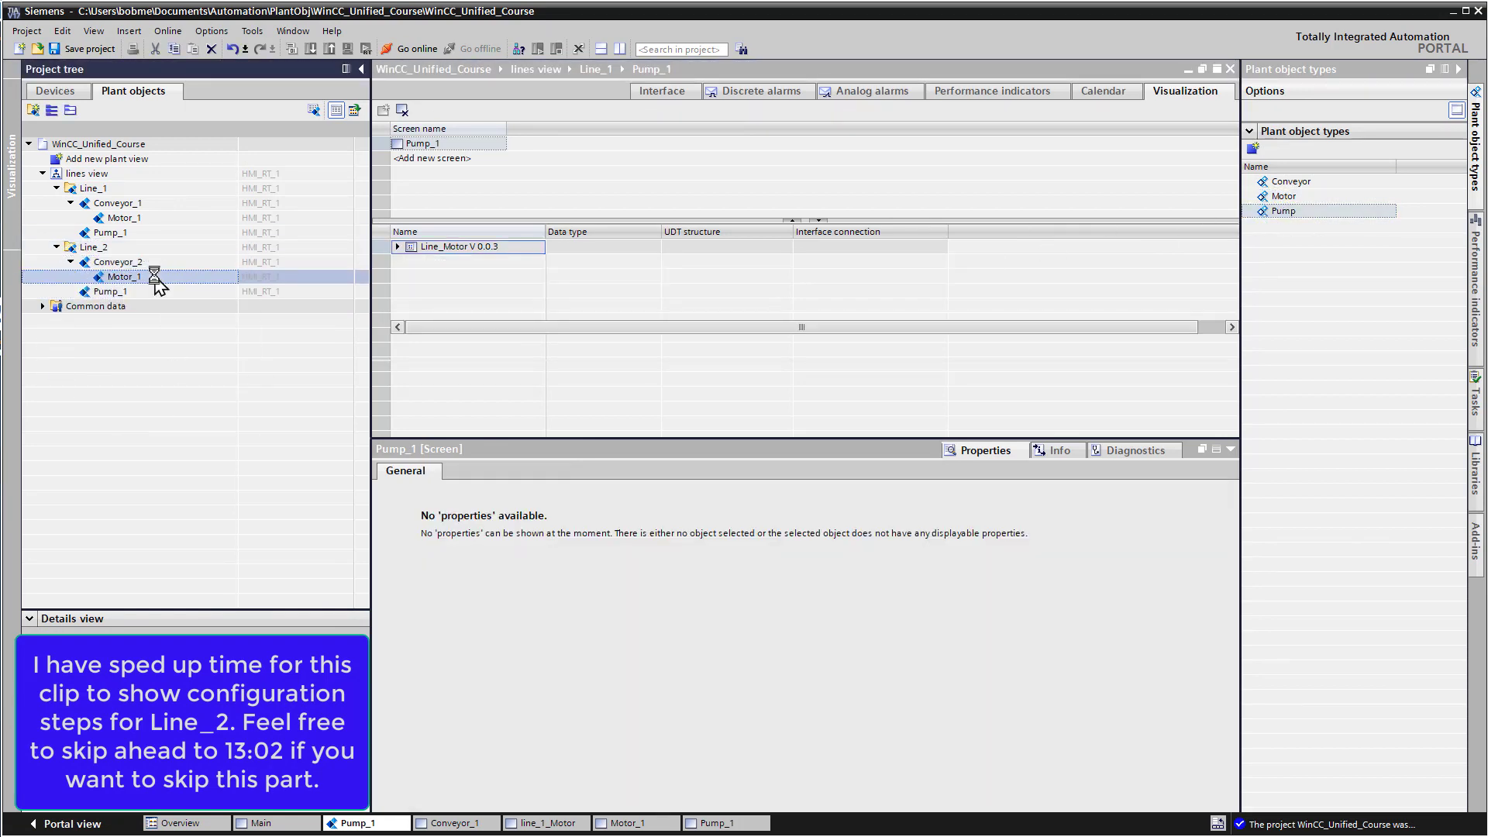
{"action": "right_click", "coordinate": [154, 277]}
{"action": "left_click", "coordinate": [199, 418]}
{"action": "type", "text": "Motor_2"}
{"action": "key", "text": "Return"}
{"action": "left_click", "coordinate": [110, 291]}
{"action": "key", "text": "F2"}
{"action": "type", "text": "Pump_2"}
{"action": "key", "text": "Return"}
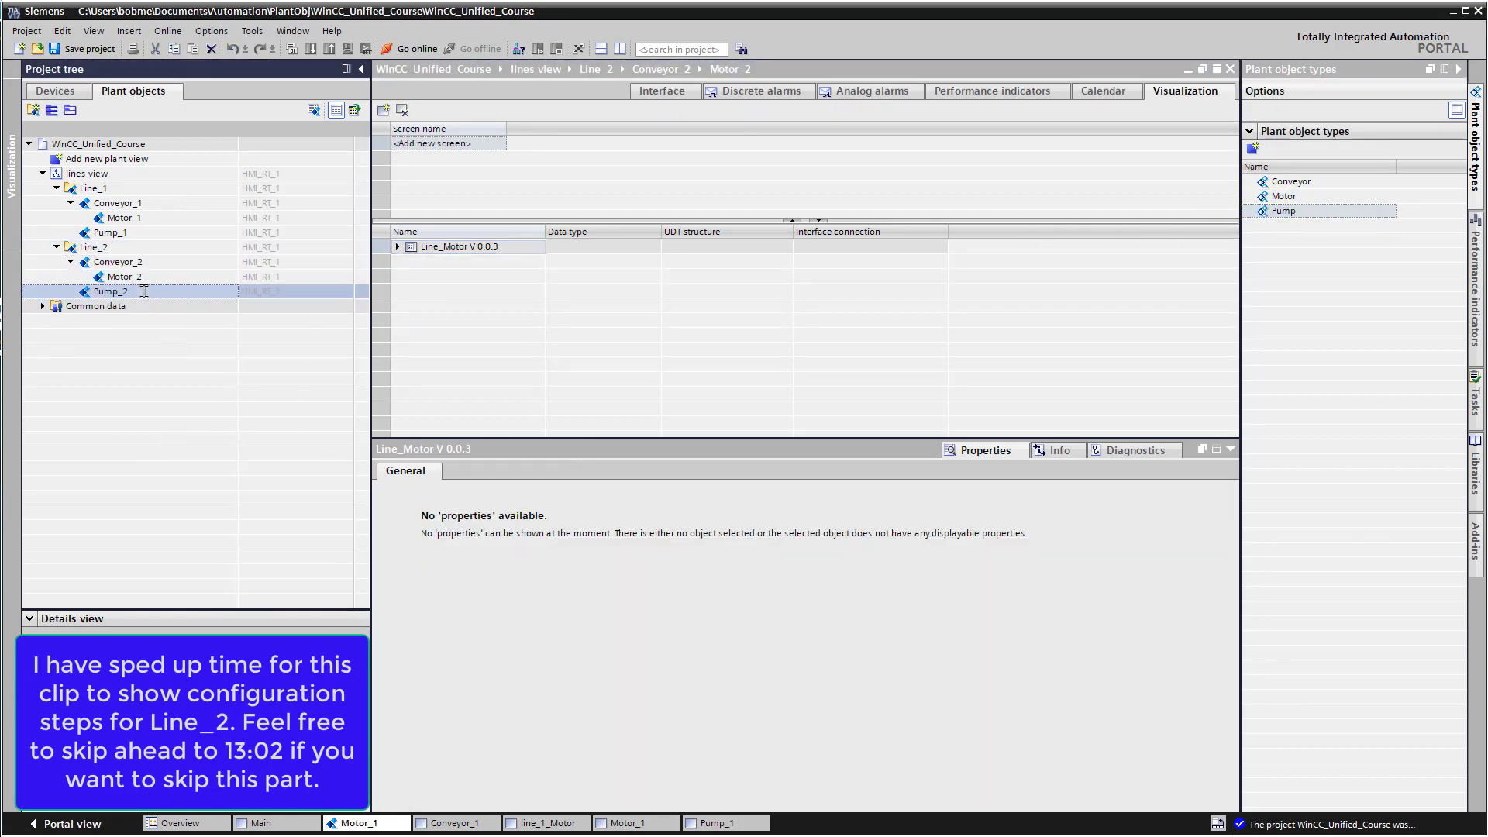
Connect the Conveyor_2 interface to HMI_Connection_1 and assign it the PLC tag Line_2_Conveyor from prod_lines
{"action": "double_click", "coordinate": [118, 262]}
{"action": "left_click", "coordinate": [806, 160]}
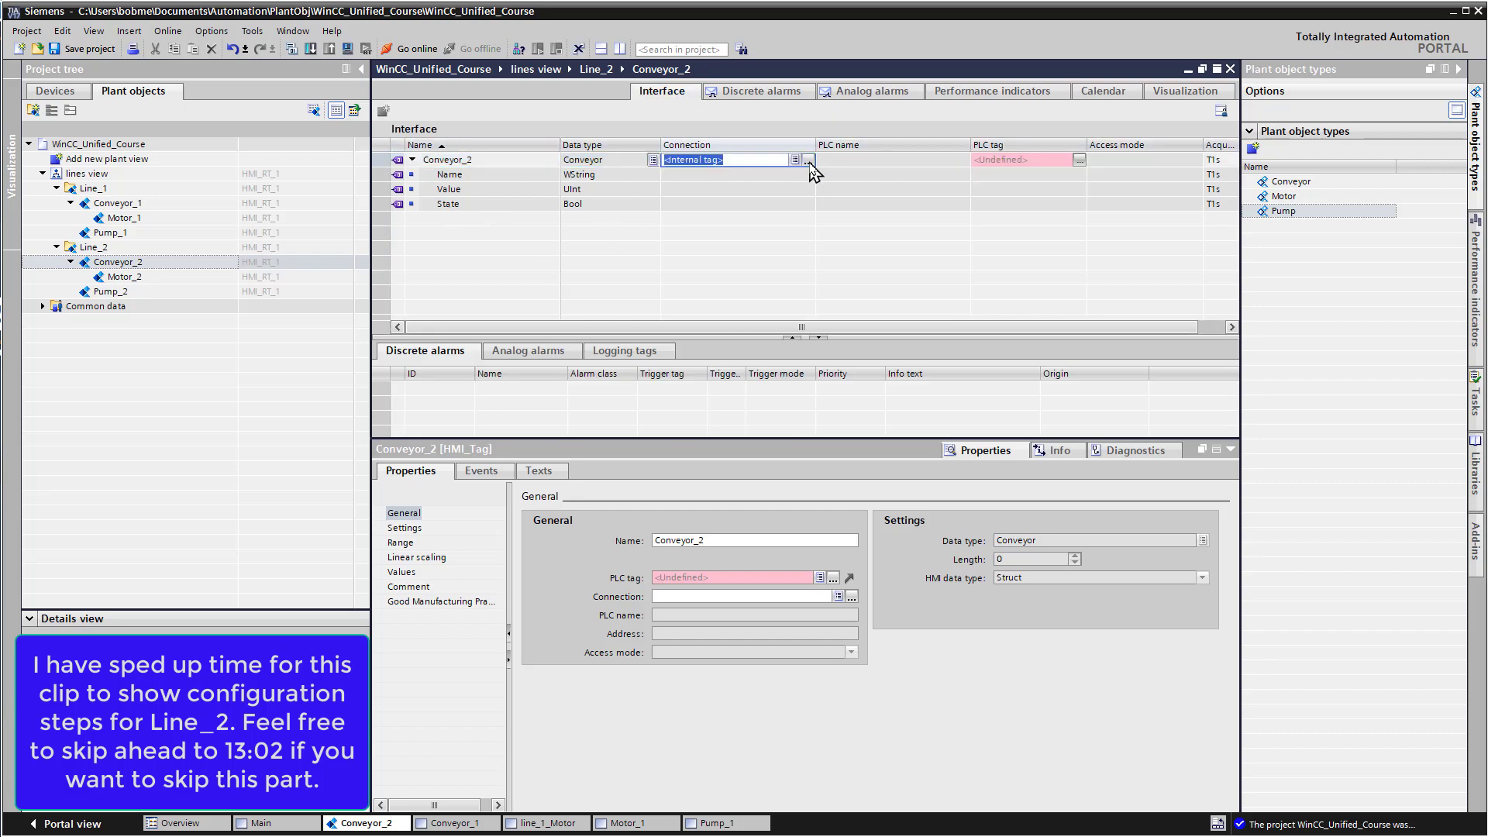
{"action": "left_click", "coordinate": [809, 160]}
{"action": "left_click", "coordinate": [729, 175]}
{"action": "left_click", "coordinate": [1079, 160]}
{"action": "left_click", "coordinate": [1027, 273]}
{"action": "left_click", "coordinate": [1079, 160]}
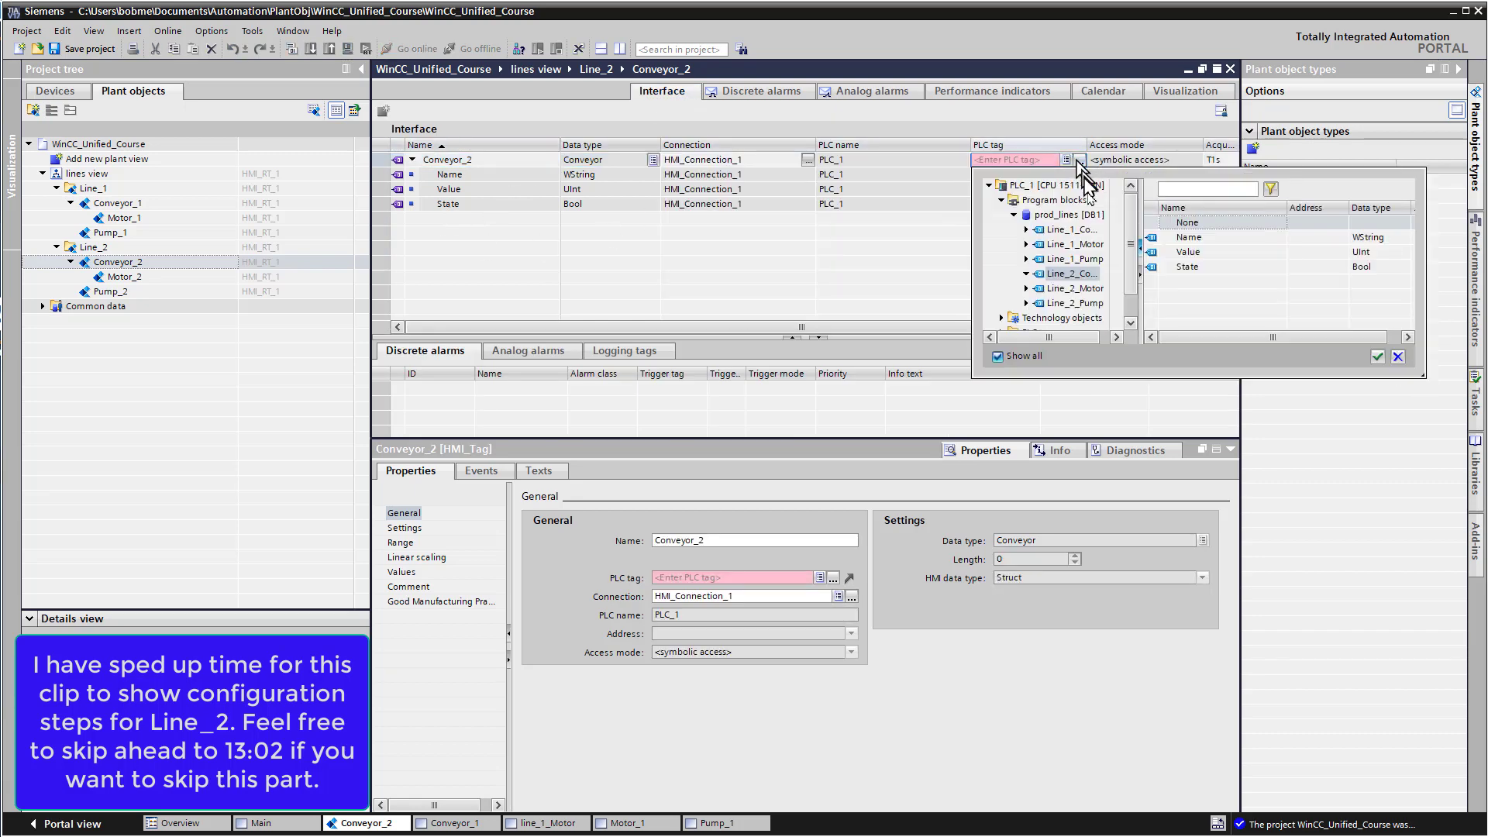
{"action": "left_click", "coordinate": [1072, 274]}
{"action": "left_click", "coordinate": [1377, 356]}
Add a new visualization screen to Conveyor_2 and place the Line_Conveyor V 0.0.3 faceplate in its upper-left corner
{"action": "left_click", "coordinate": [992, 91]}
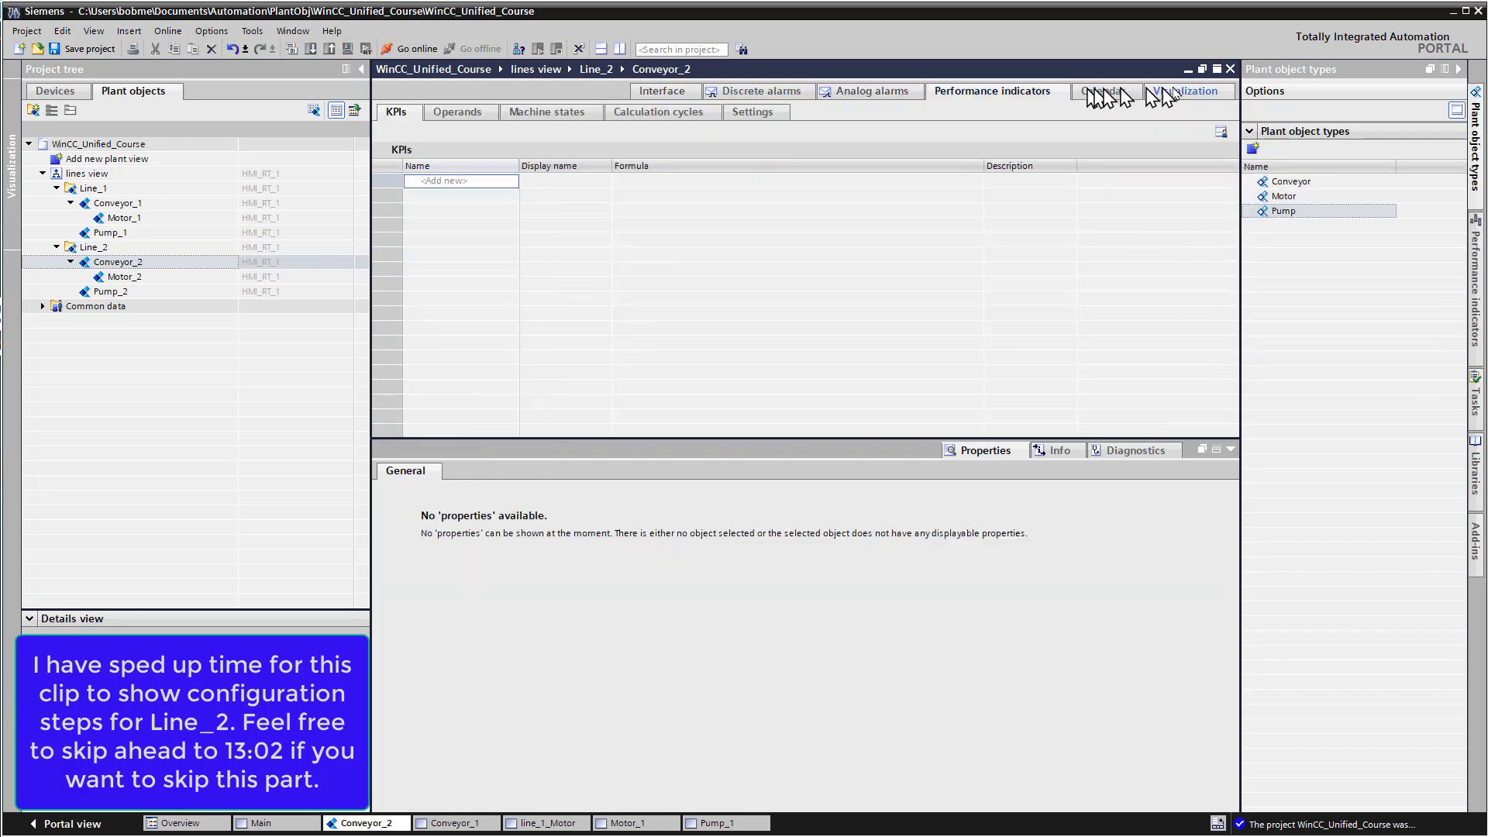
{"action": "left_click", "coordinate": [1186, 91]}
{"action": "left_click", "coordinate": [446, 145]}
{"action": "double_click", "coordinate": [449, 144]}
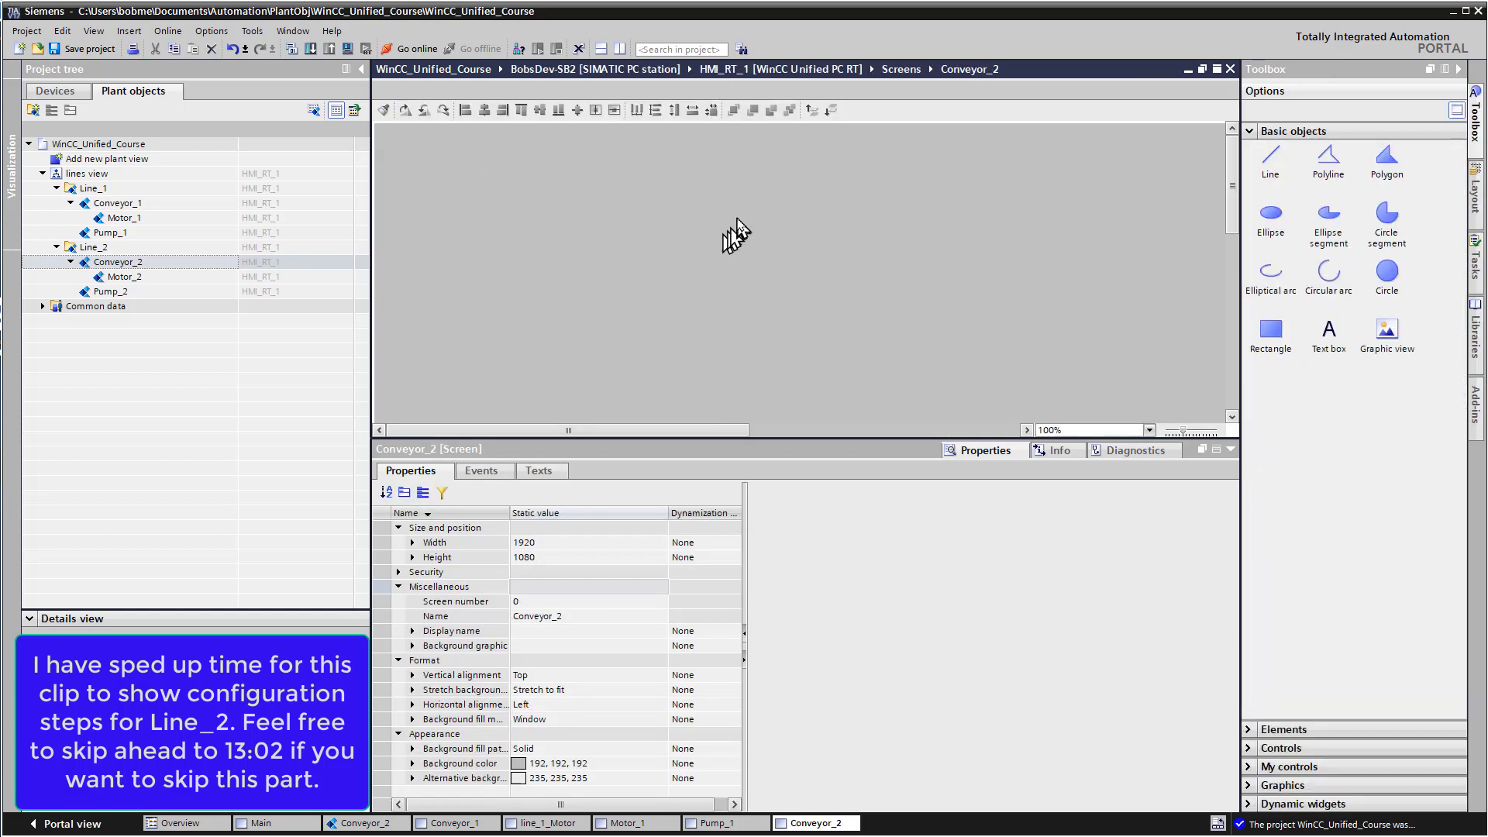
{"action": "left_click", "coordinate": [1475, 334]}
{"action": "left_click_drag", "start_coordinate": [1347, 372], "coordinate": [401, 143]}
{"action": "scroll", "coordinate": [734, 651], "scroll_direction": "down", "scroll_amount": 3}
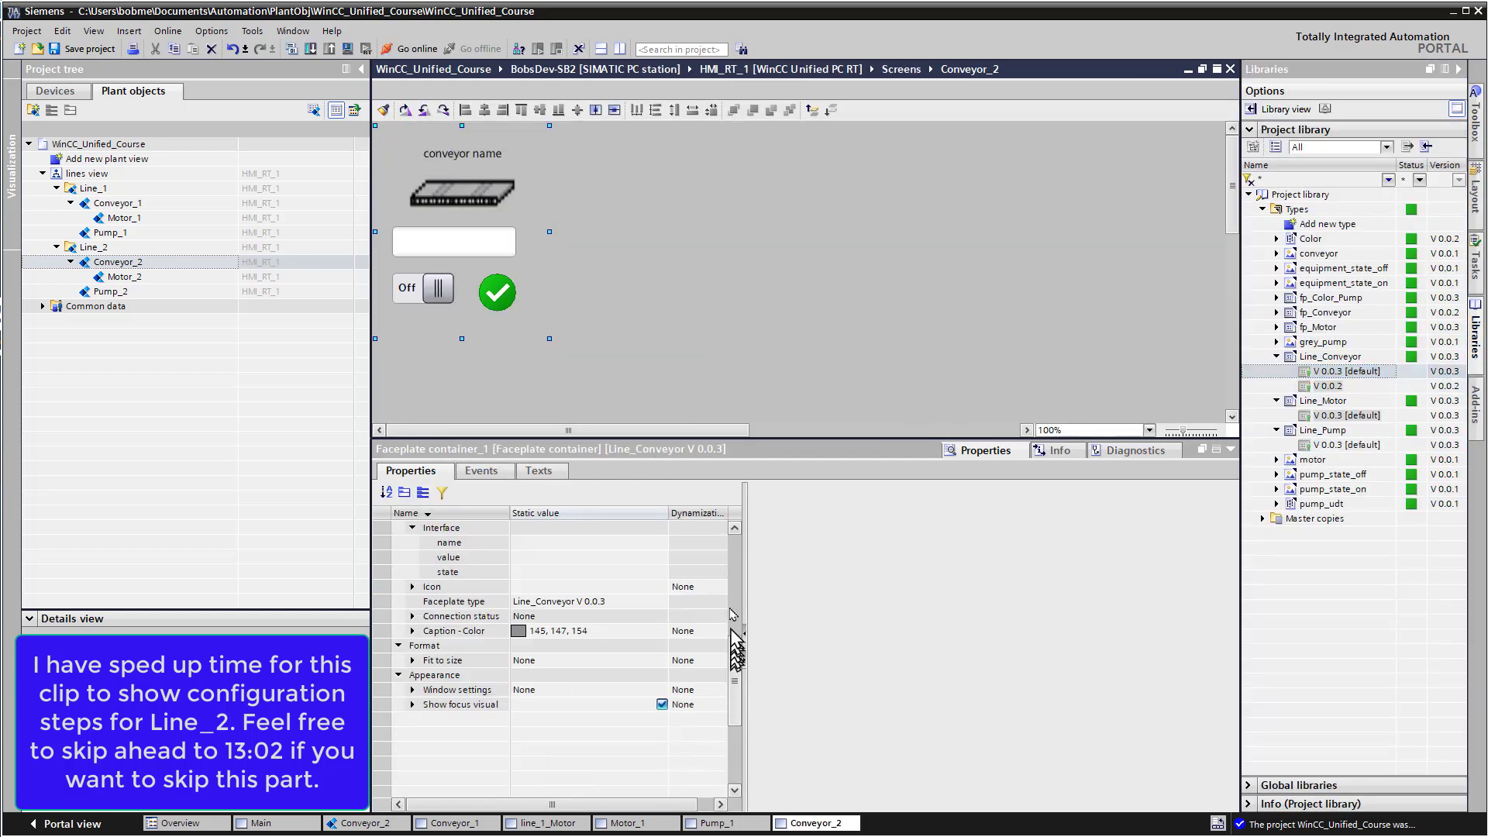
Resize the Conveyor_2 screen to a width of 235 and a height of 285
{"action": "left_click", "coordinate": [776, 271]}
{"action": "double_click", "coordinate": [543, 542]}
{"action": "type", "text": "235"}
{"action": "key", "text": "Return"}
{"action": "double_click", "coordinate": [522, 556]}
{"action": "type", "text": "235"}
{"action": "key", "text": "Return"}
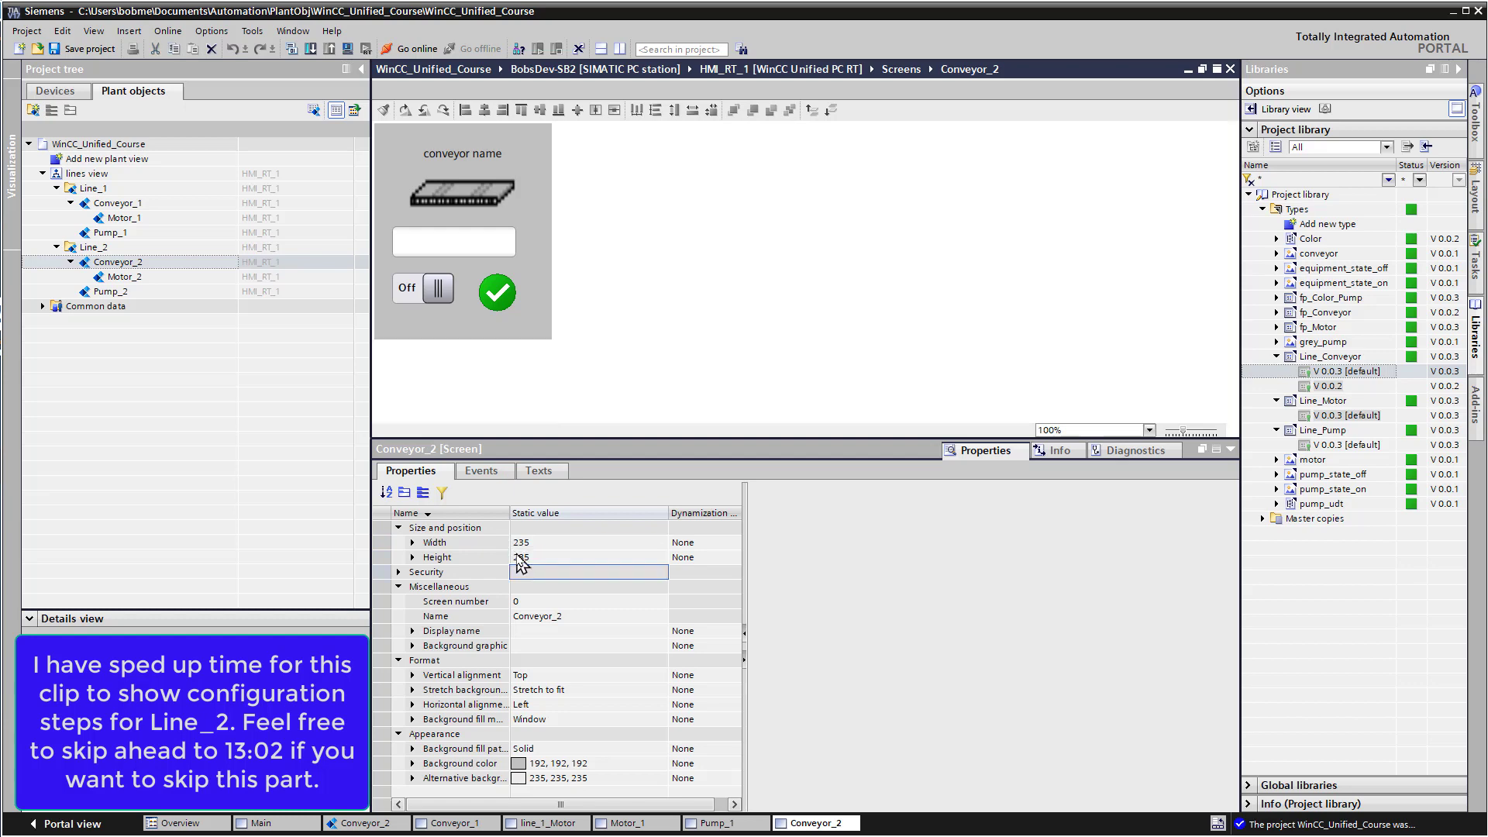
Bind the Conveyor_2 faceplate's name, value and state interface properties to Line_2_Conveyor.Name, Line_2_Conveyor.Value and Line_2_Conveyor's State tag
{"action": "left_click", "coordinate": [463, 232]}
{"action": "scroll", "coordinate": [731, 698], "scroll_direction": "up", "scroll_amount": 10}
{"action": "left_click", "coordinate": [574, 616]}
{"action": "left_click", "coordinate": [660, 616]}
{"action": "left_click", "coordinate": [626, 730]}
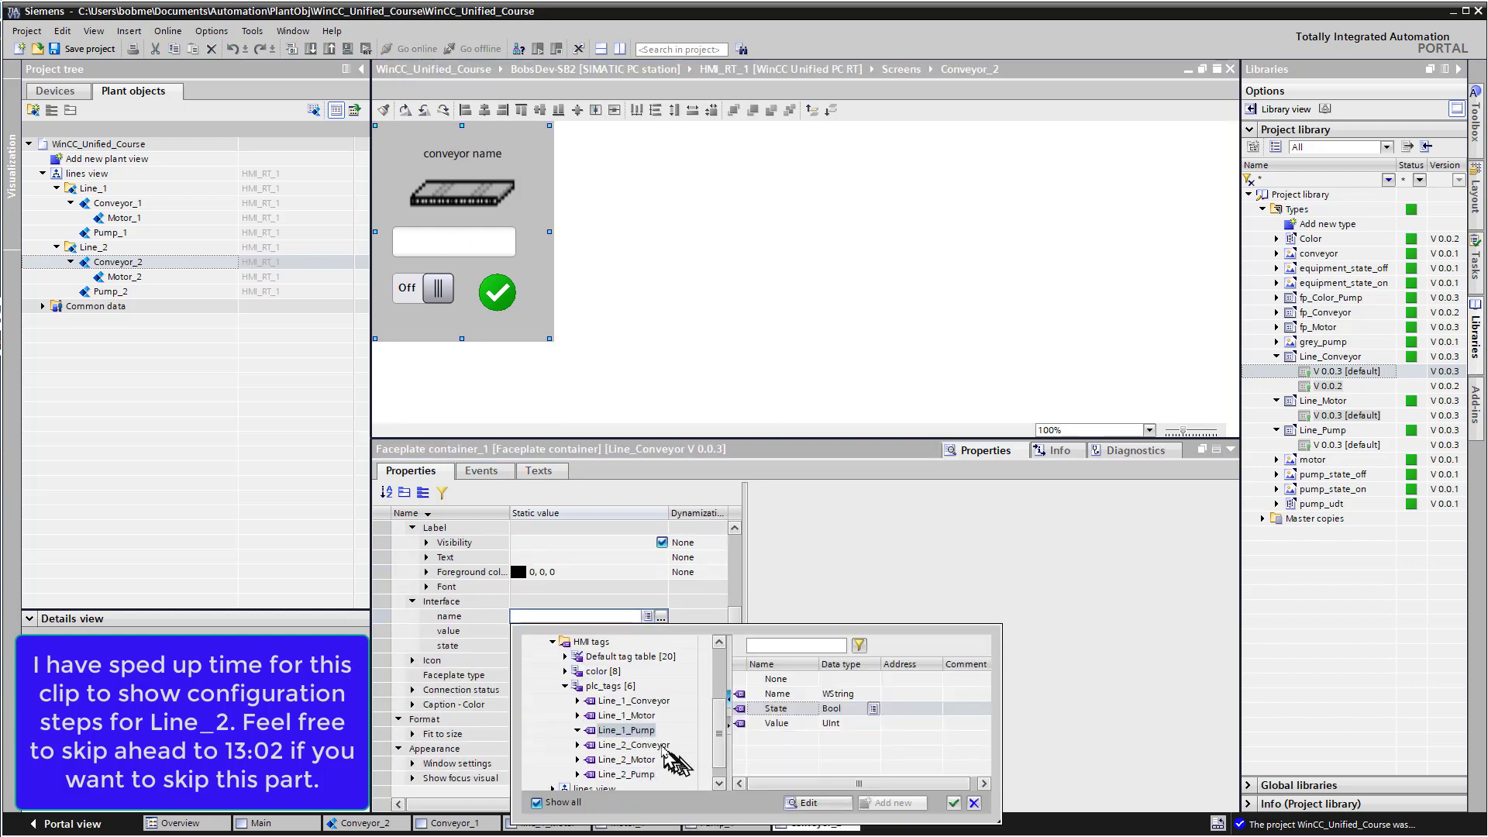
{"action": "left_click", "coordinate": [634, 745]}
{"action": "double_click", "coordinate": [778, 693]}
{"action": "left_click", "coordinate": [574, 631]}
{"action": "left_click", "coordinate": [661, 631]}
{"action": "double_click", "coordinate": [778, 738]}
{"action": "left_click", "coordinate": [574, 645]}
{"action": "left_click", "coordinate": [661, 646]}
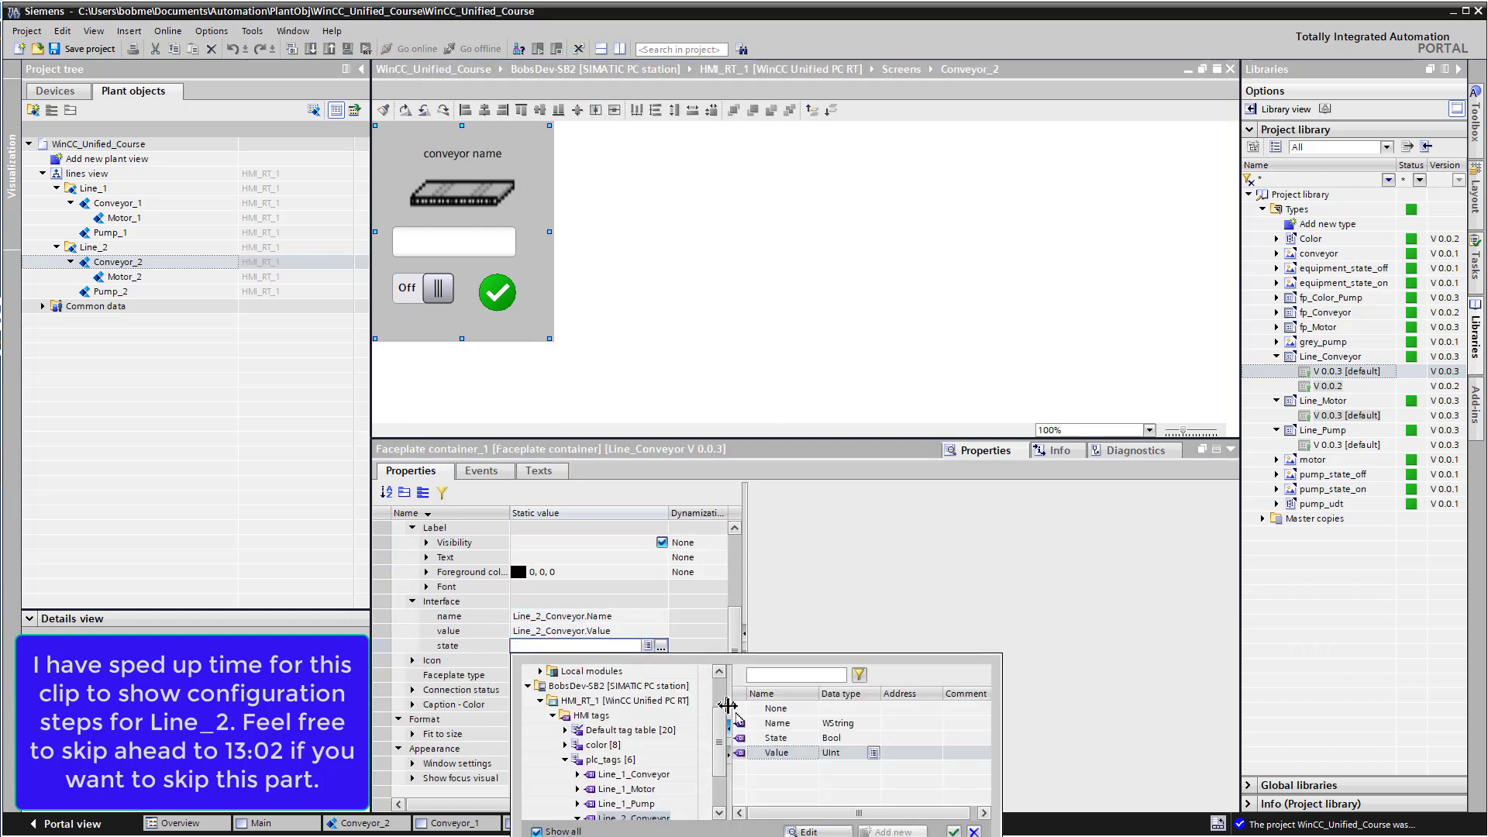
{"action": "double_click", "coordinate": [777, 738]}
Connect the Motor_2 plant object's interface to HMI_Connection_1 and assign it the PLC tag Line_2_Motor from prod_lines
{"action": "double_click", "coordinate": [124, 277]}
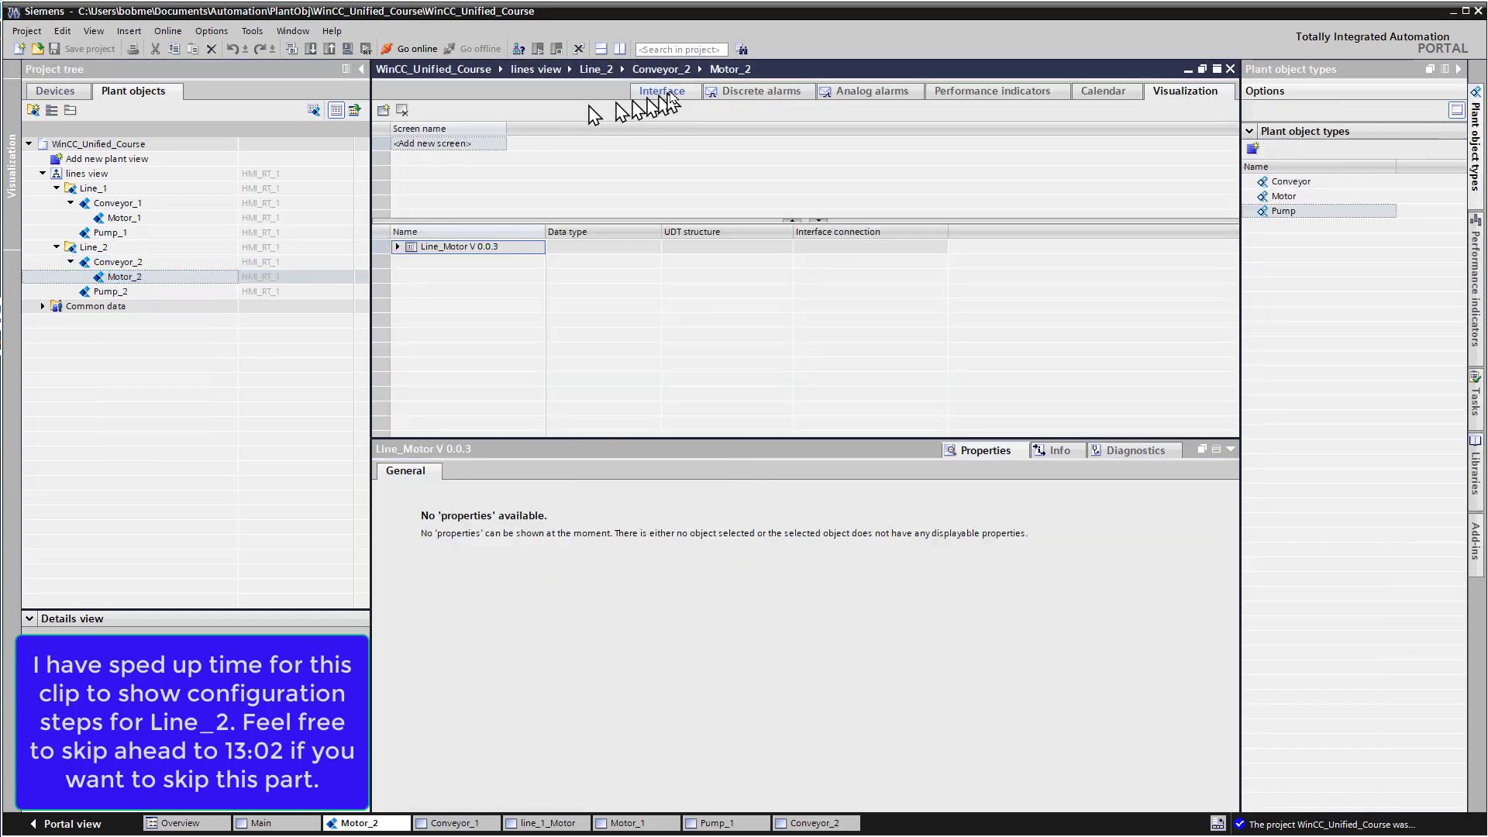
{"action": "left_click", "coordinate": [662, 90]}
{"action": "left_click", "coordinate": [808, 160]}
{"action": "double_click", "coordinate": [857, 207]}
{"action": "left_click", "coordinate": [1079, 160]}
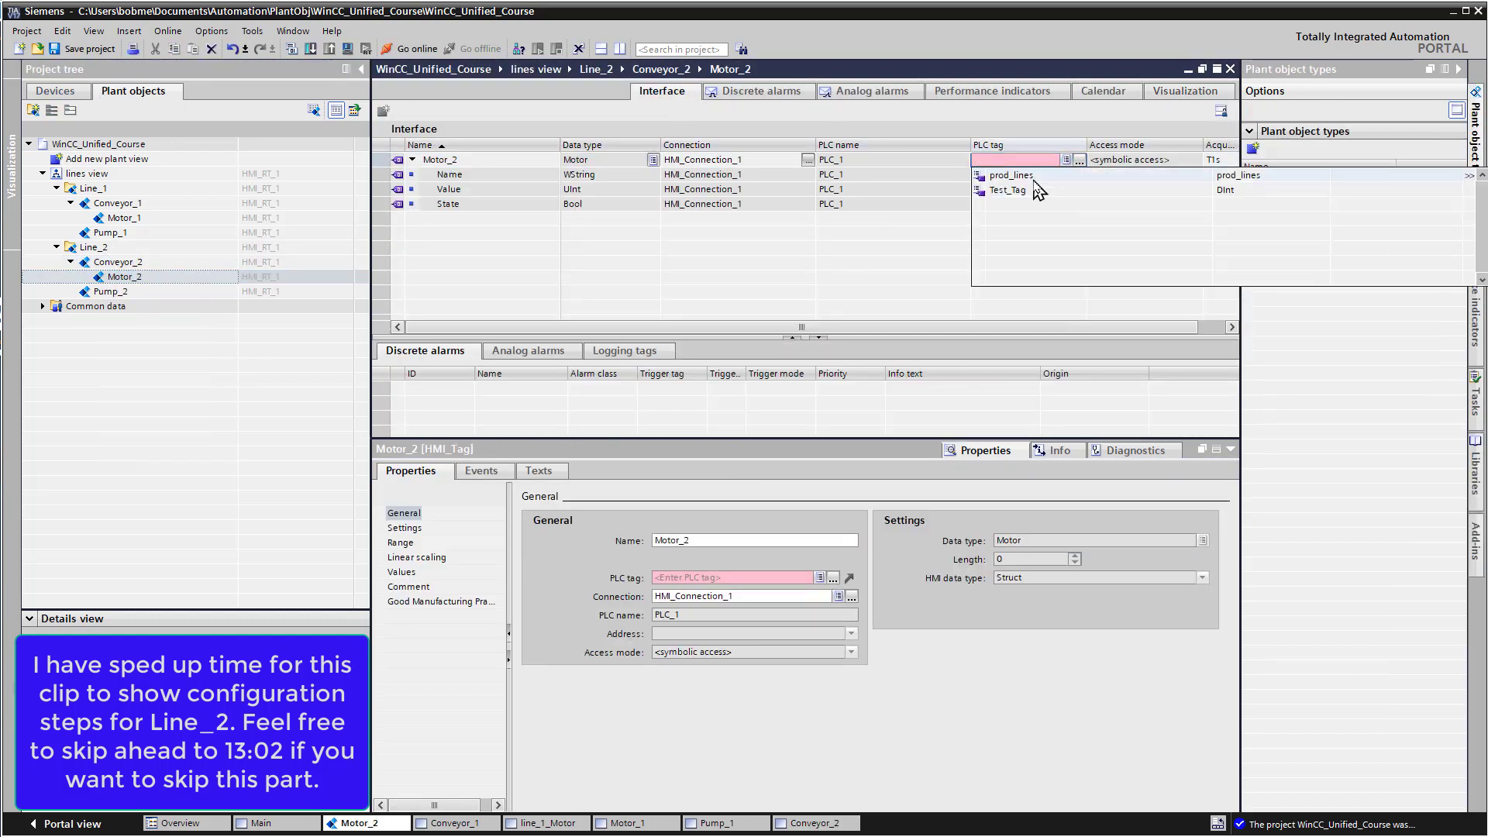
{"action": "double_click", "coordinate": [1035, 176]}
{"action": "double_click", "coordinate": [1030, 239]}
Add a new visualization screen to Motor_2 and place the Line_Motor V 0.0.3 faceplate in its upper-left corner
{"action": "left_click", "coordinate": [1178, 90]}
{"action": "left_click", "coordinate": [432, 146]}
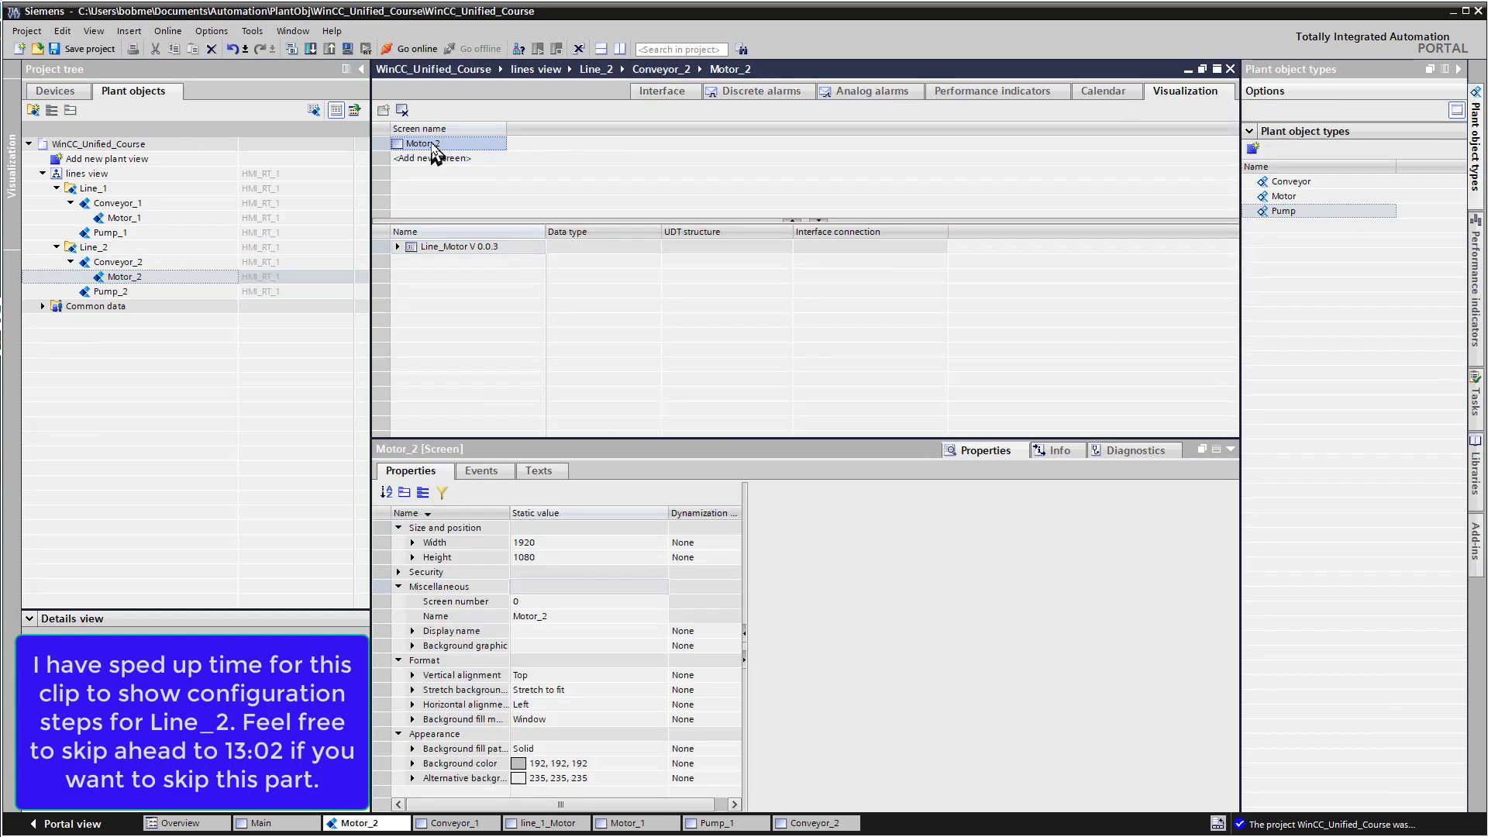
{"action": "double_click", "coordinate": [422, 143]}
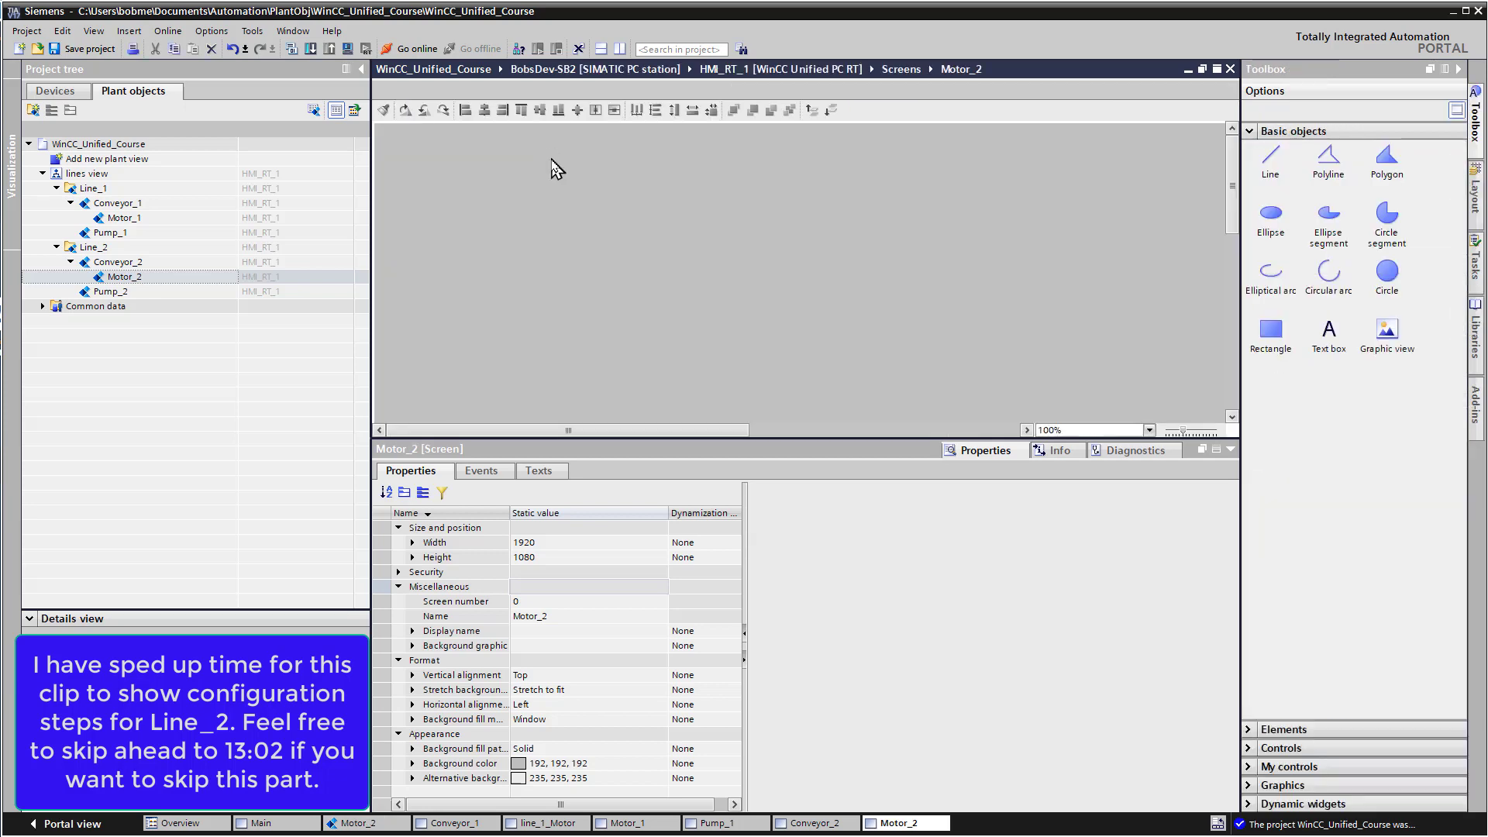
{"action": "left_click", "coordinate": [1475, 334]}
{"action": "left_click_drag", "start_coordinate": [1346, 416], "coordinate": [465, 148]}
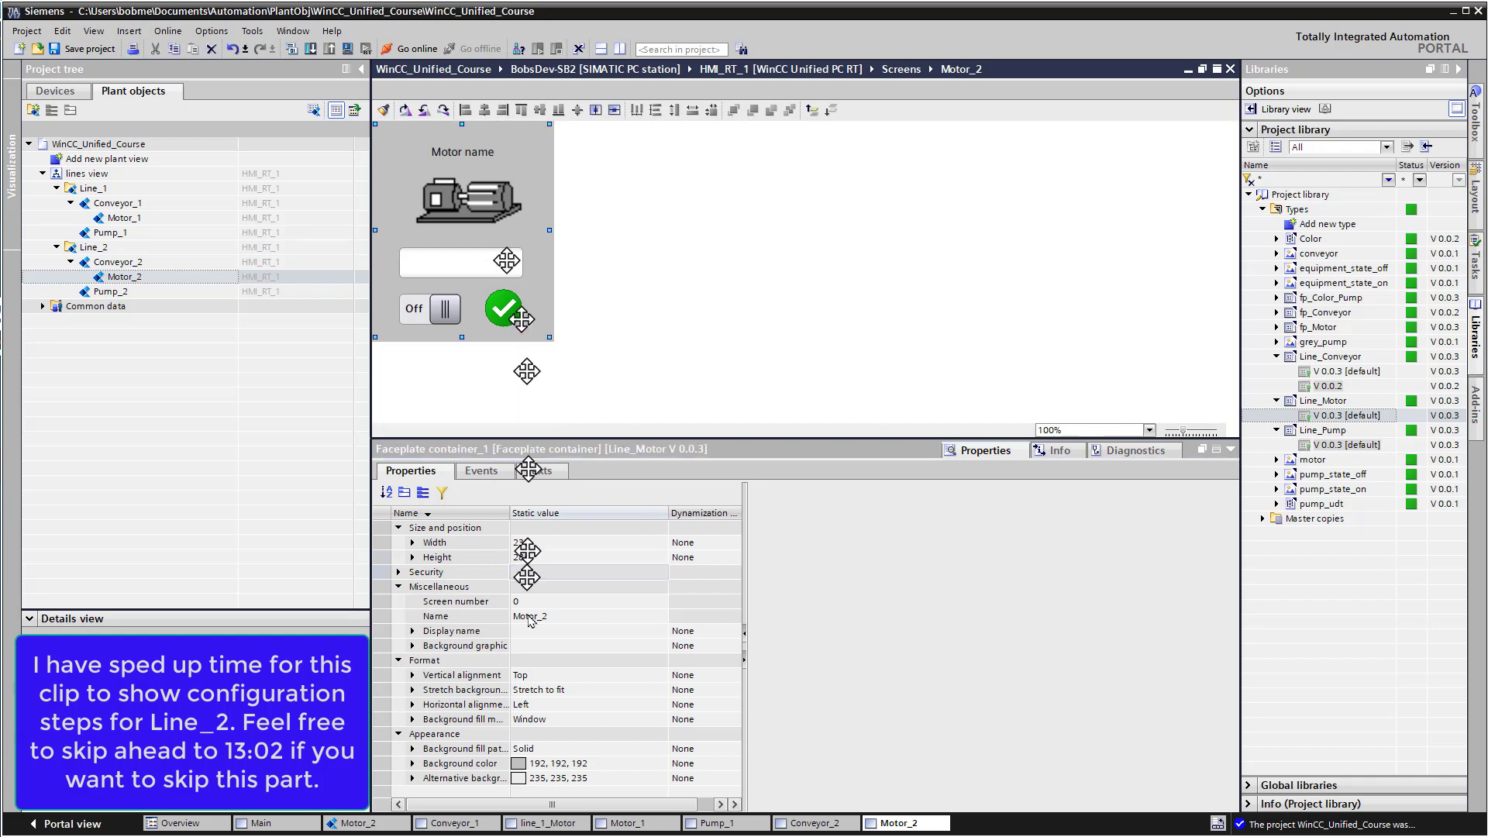
Bind the Motor_2 faceplate's name, value and state interface properties to Line_2_Motor.Name, Line_2_Motor.Value and Line_2_Motor.State
{"action": "left_click", "coordinate": [644, 630]}
{"action": "left_click", "coordinate": [660, 632]}
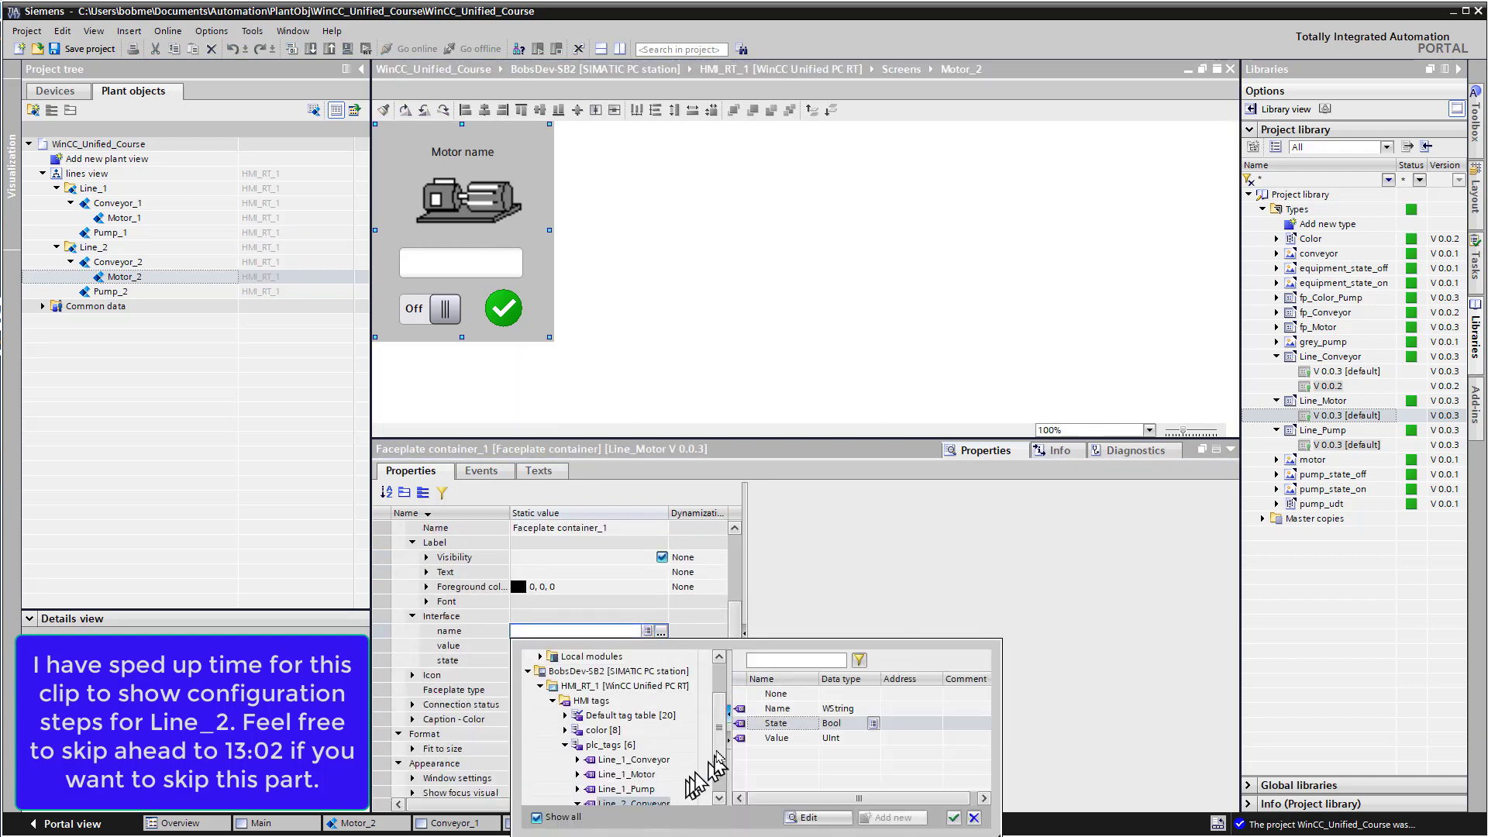
{"action": "double_click", "coordinate": [775, 708]}
{"action": "left_click", "coordinate": [589, 646]}
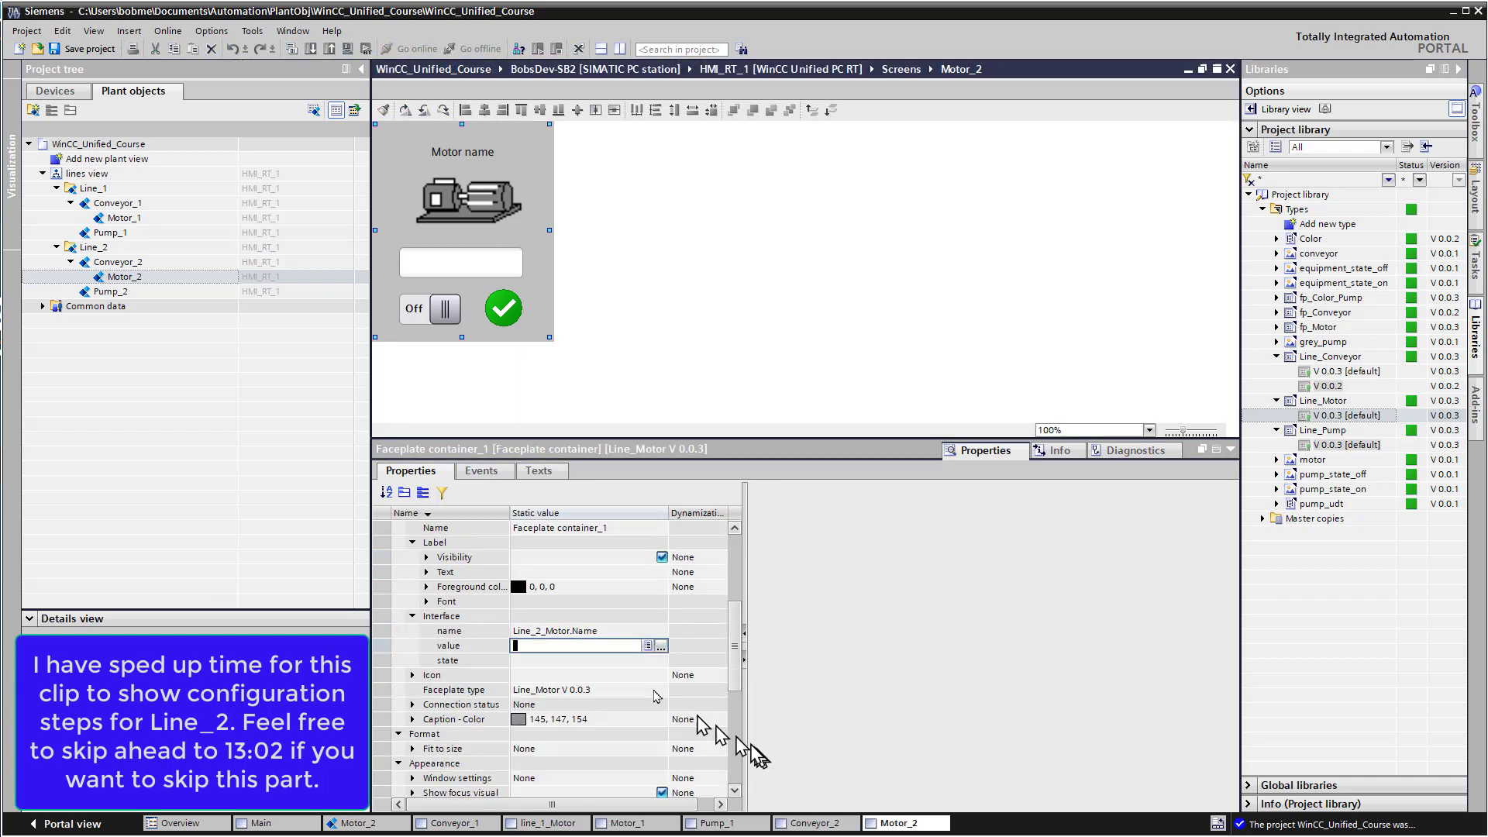
{"action": "type", "text": "Line_2_Motor.Value"}
{"action": "left_click", "coordinate": [589, 661]}
{"action": "left_click", "coordinate": [661, 661]}
{"action": "double_click", "coordinate": [749, 752]}
Connect the Pump_2 plant object's interface to HMI_Connection_1 and assign it the PLC tag Line_2_Pump from prod_lines
{"action": "left_click", "coordinate": [110, 292]}
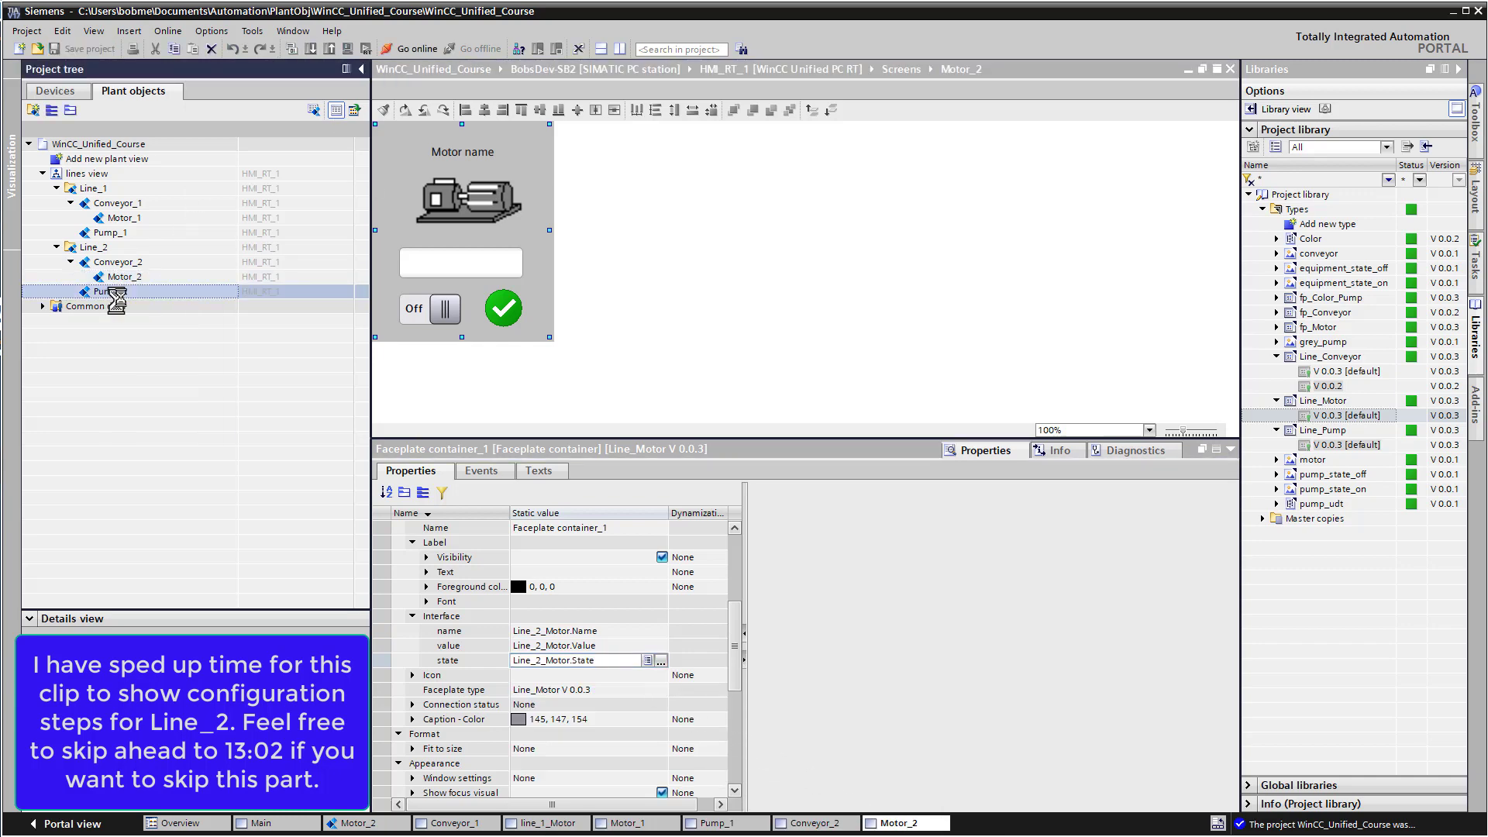
{"action": "left_click", "coordinate": [663, 91]}
{"action": "left_click", "coordinate": [808, 160]}
{"action": "double_click", "coordinate": [717, 203]}
{"action": "left_click", "coordinate": [1067, 160]}
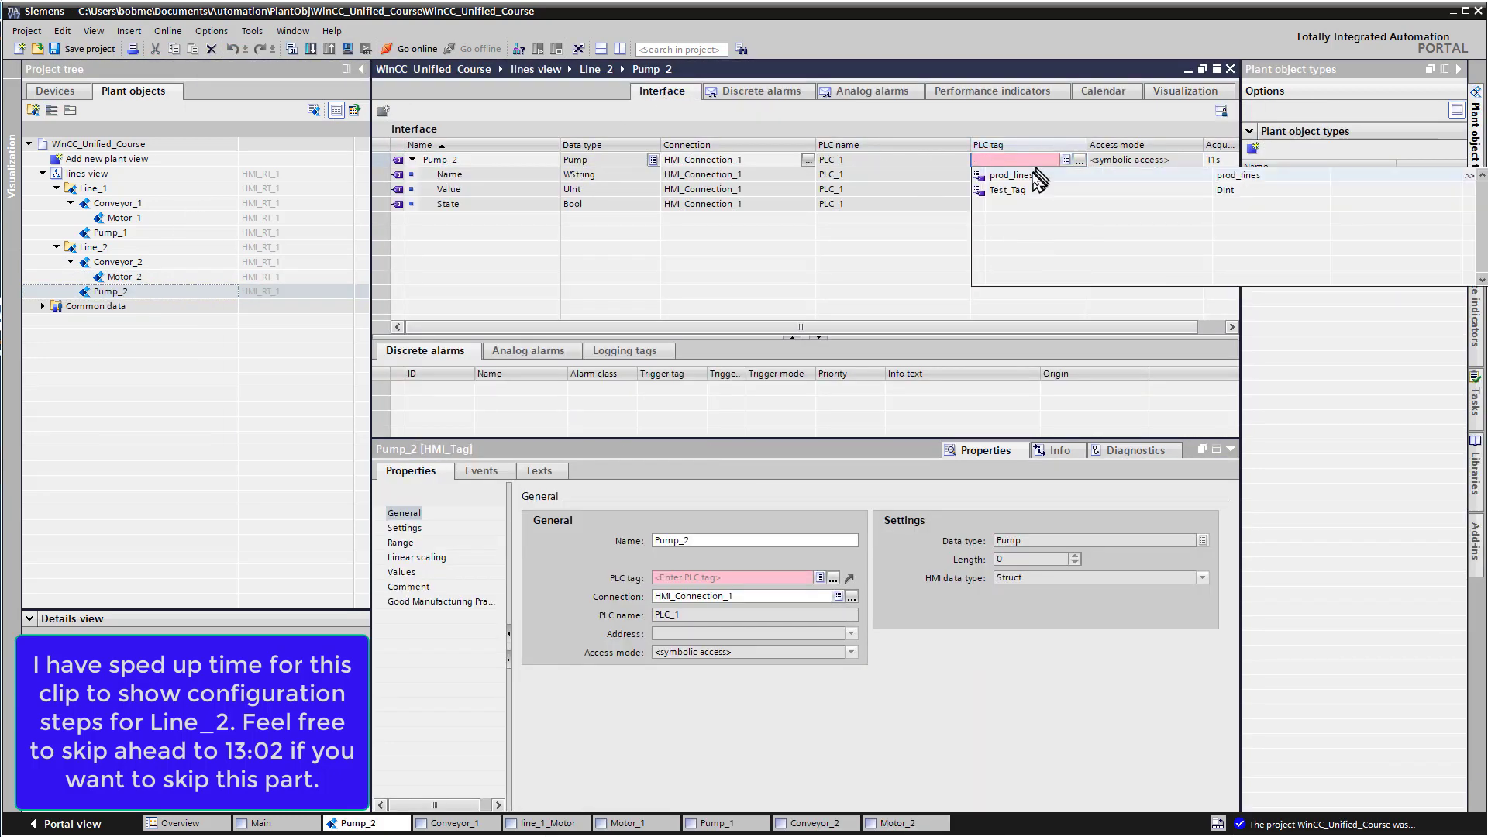
{"action": "double_click", "coordinate": [1035, 176]}
{"action": "double_click", "coordinate": [1033, 264]}
Add a new visualization screen to Pump_2 and place the Line_Pump V 0.0.3 faceplate in its upper-left corner
{"action": "left_click", "coordinate": [1186, 90]}
{"action": "right_click", "coordinate": [453, 146]}
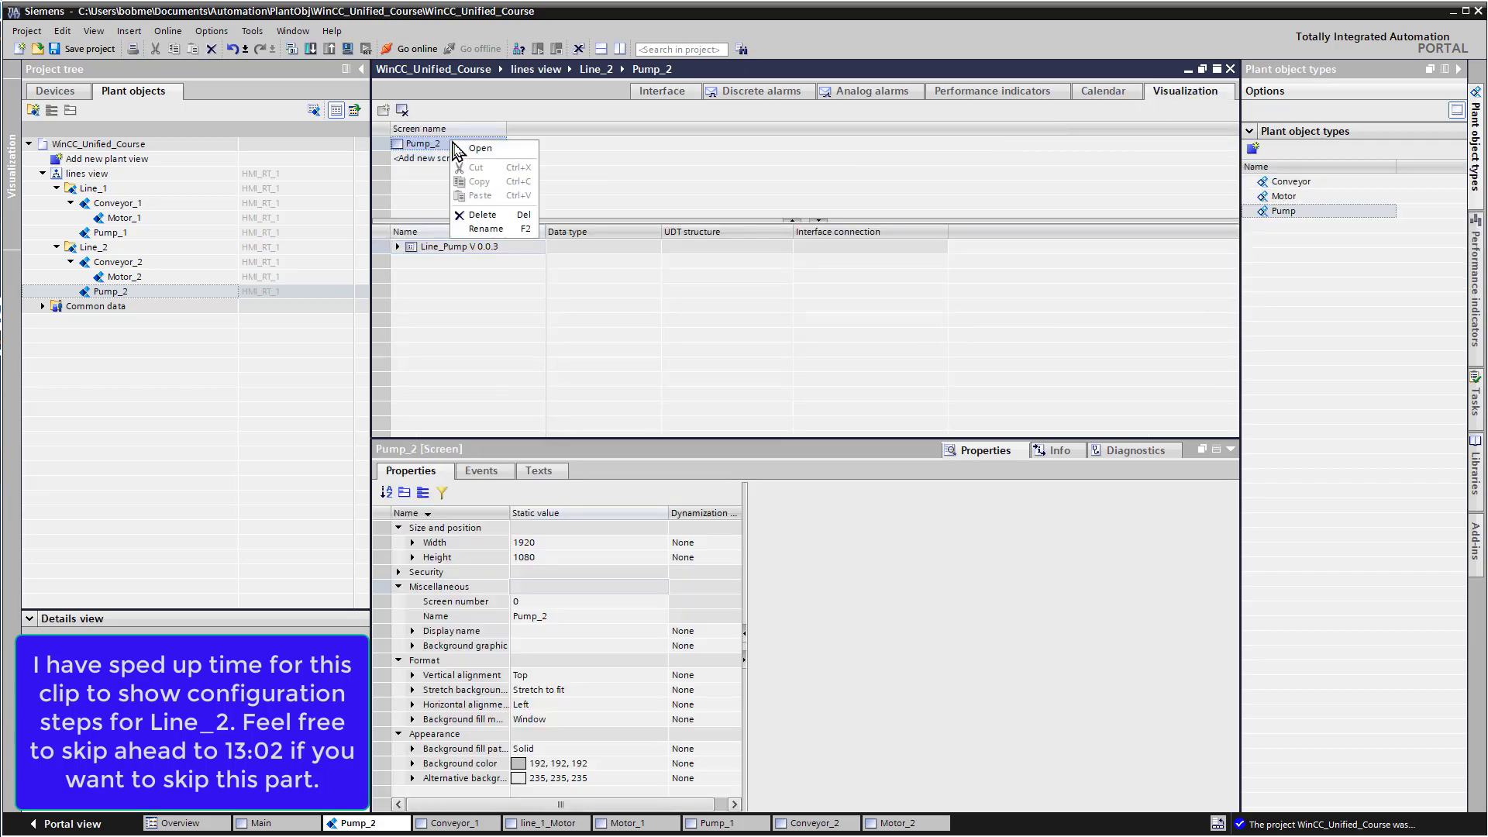
{"action": "left_click", "coordinate": [480, 148]}
{"action": "left_click", "coordinate": [1475, 329]}
{"action": "left_click_drag", "start_coordinate": [1347, 444], "coordinate": [481, 163]}
Resize the Pump_2 screen to a width of 235 and a height of 285
{"action": "left_click", "coordinate": [550, 542]}
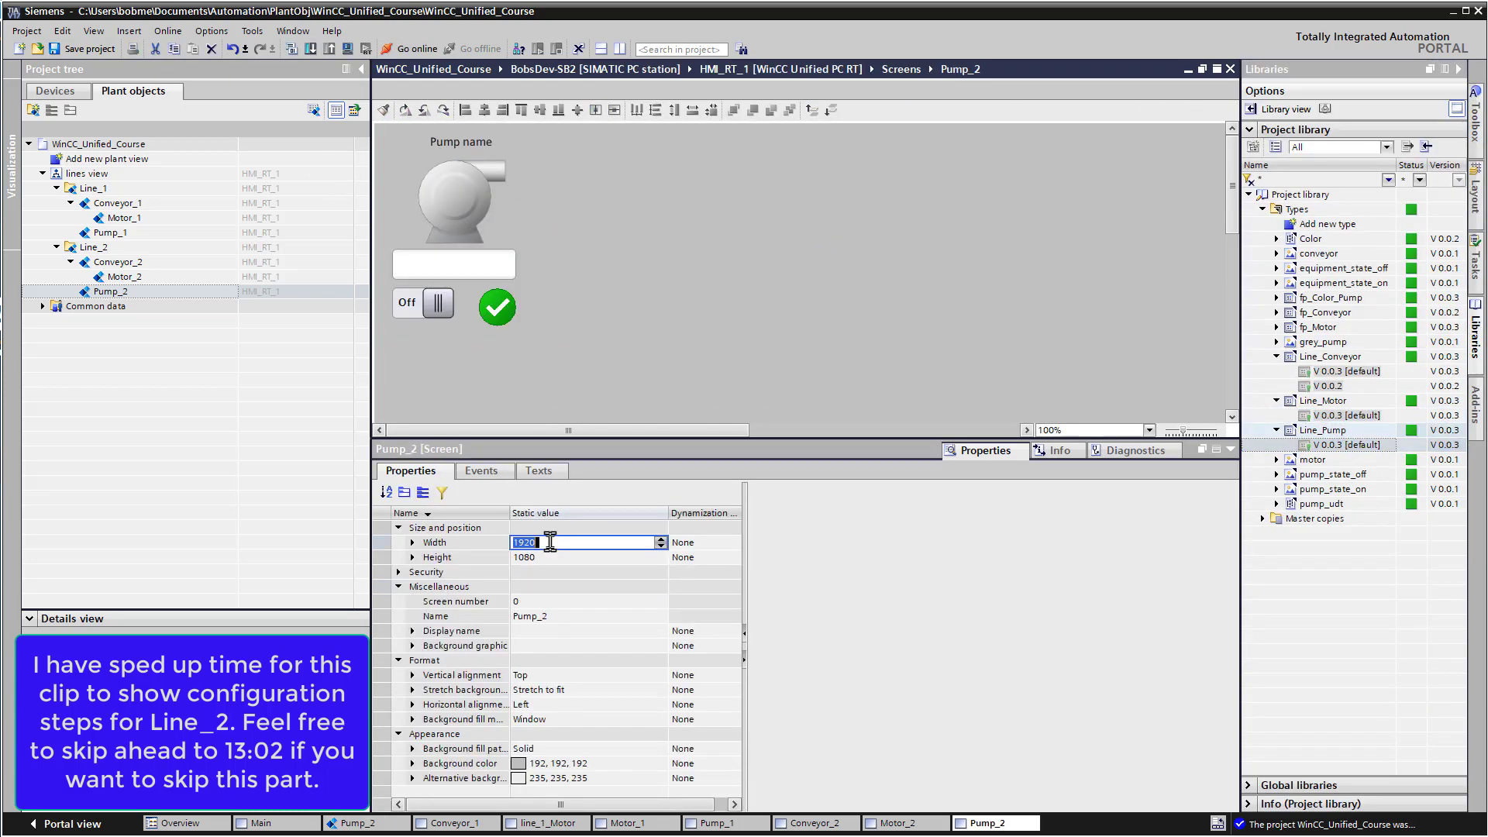
{"action": "type", "text": "235"}
{"action": "left_click", "coordinate": [535, 557]}
{"action": "type", "text": "285"}
Bind the Pump_2 faceplate's name, value and state interface properties to Line_2_Pump.Name, Line_2_Pump.Value and Line_2_Pump's State tag
{"action": "left_click", "coordinate": [461, 233]}
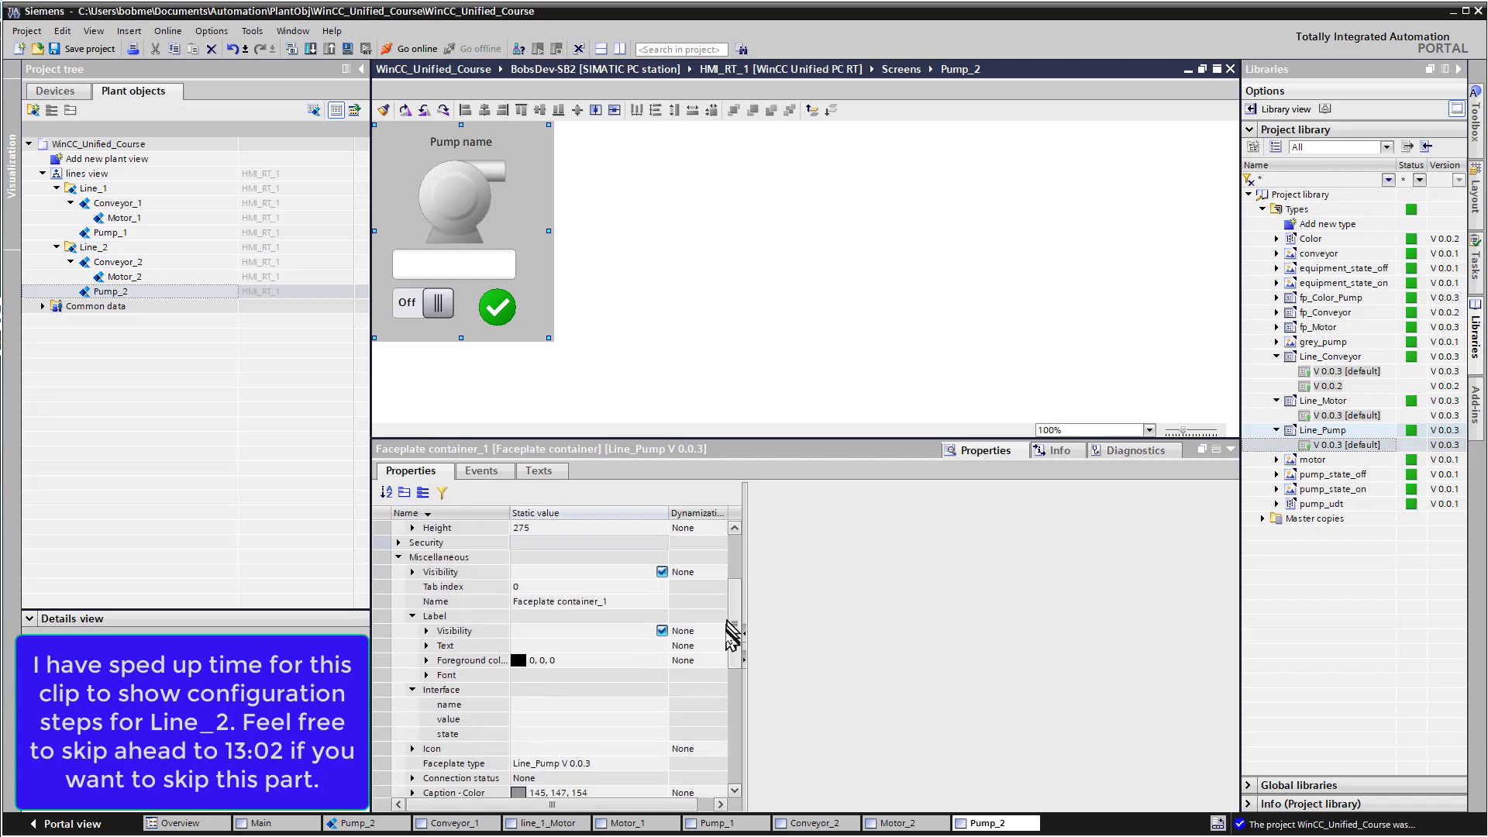
{"action": "scroll", "coordinate": [697, 659], "scroll_direction": "down", "scroll_amount": 1}
{"action": "left_click", "coordinate": [650, 690]}
{"action": "left_click", "coordinate": [662, 690]}
{"action": "left_click", "coordinate": [620, 810]}
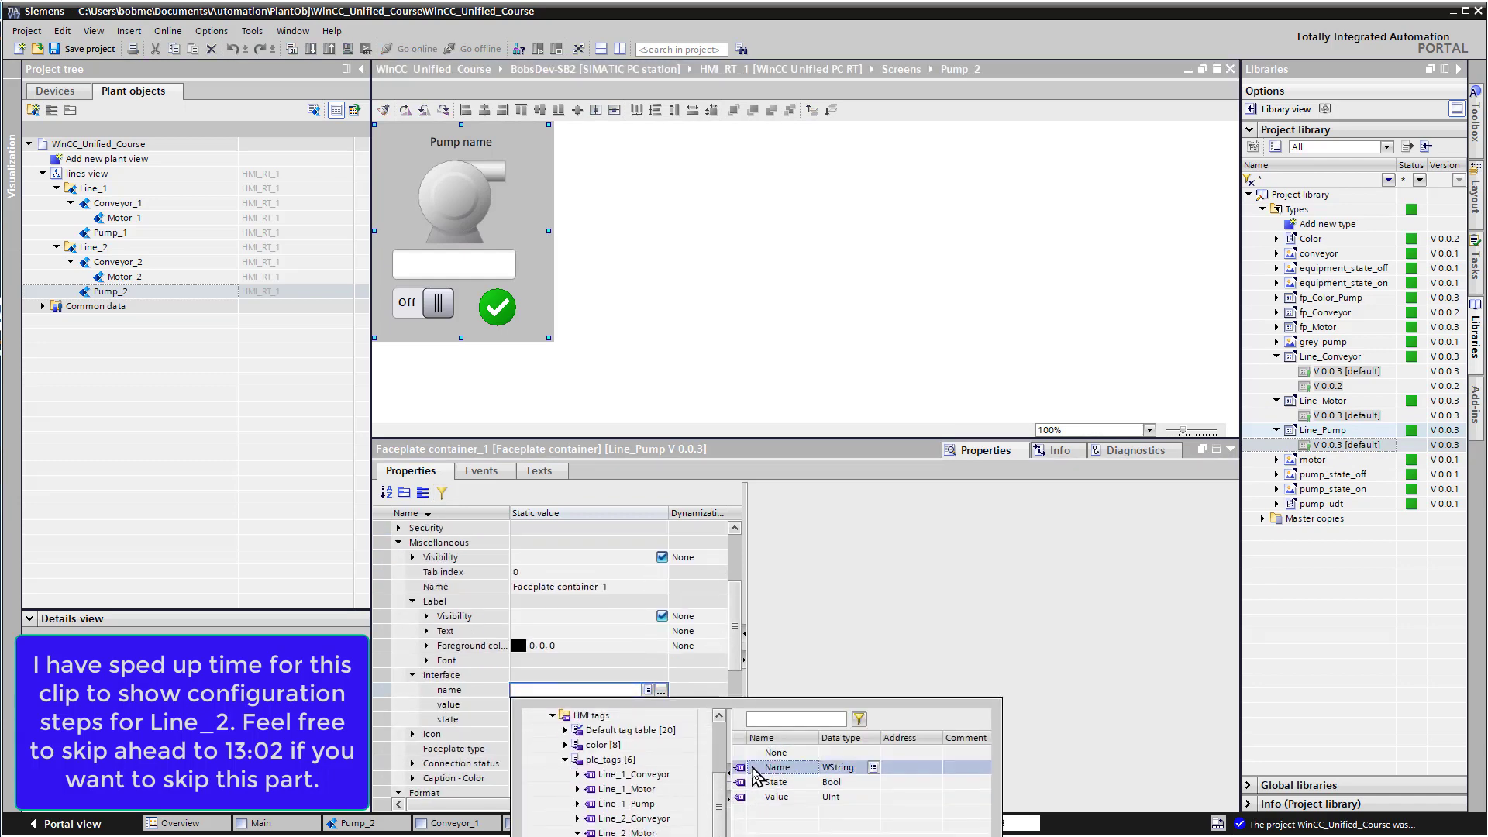
{"action": "double_click", "coordinate": [778, 783]}
{"action": "left_click", "coordinate": [662, 704]}
{"action": "double_click", "coordinate": [777, 812]}
{"action": "left_click", "coordinate": [661, 719]}
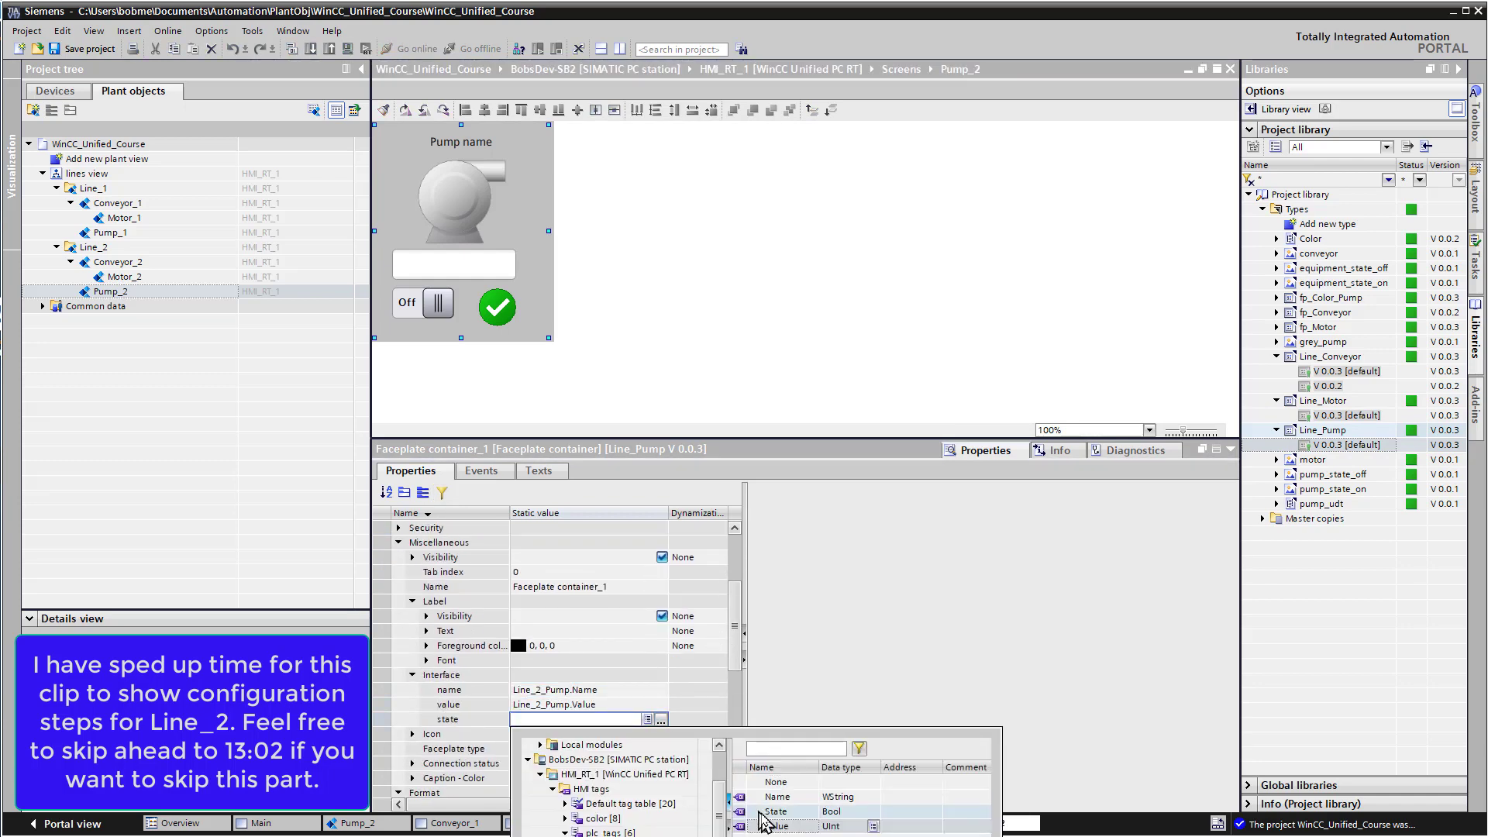
{"action": "double_click", "coordinate": [778, 811]}
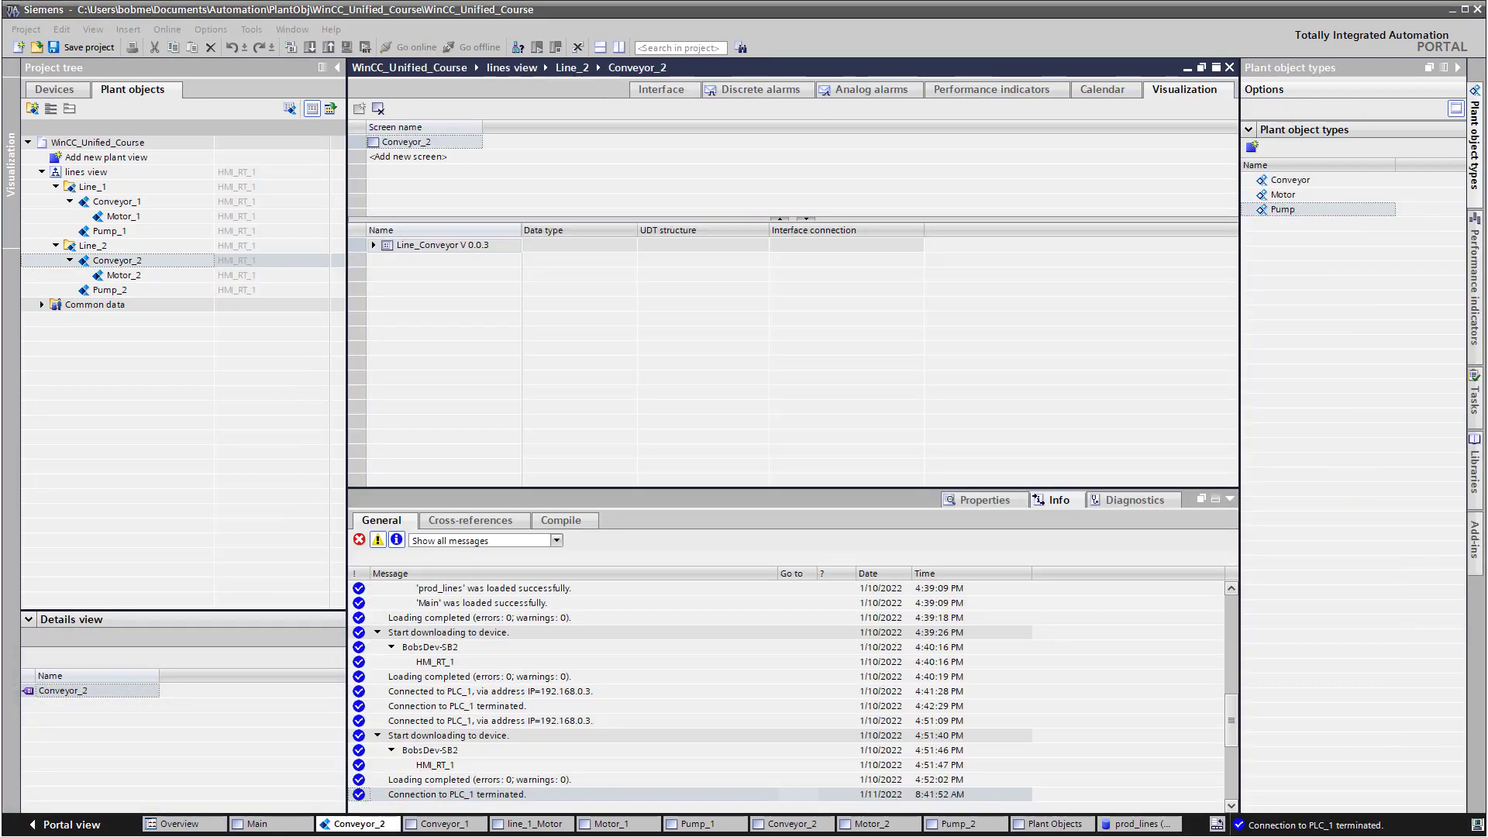